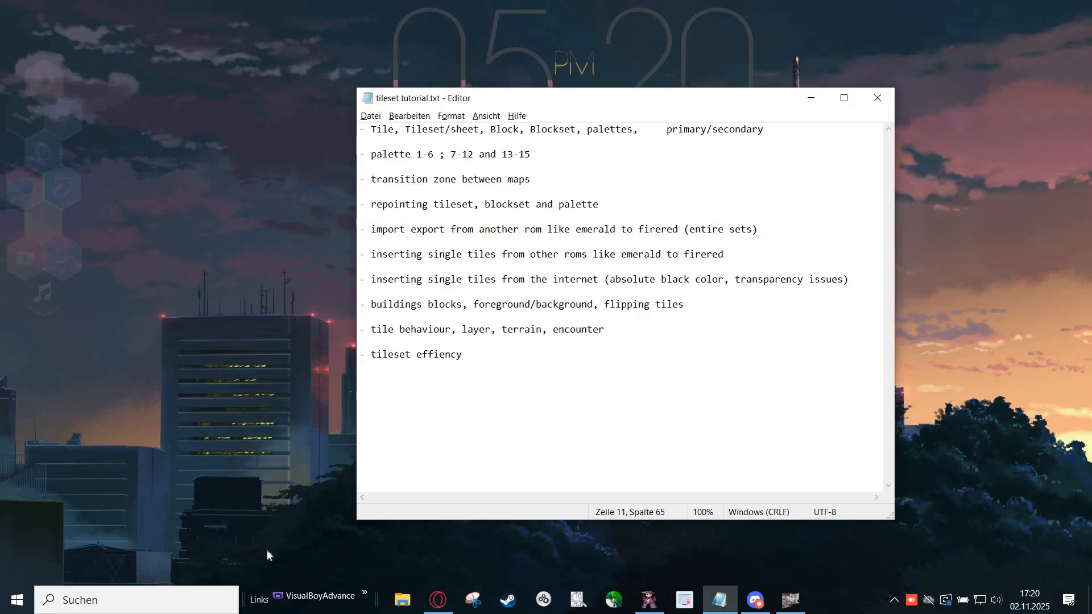
Step: Read through the HexManiacAdvance wiki page "Tileset Animations Explained" in the browser, down to the final in-game example
click(442, 601)
scroll(429, 445, up, 20)
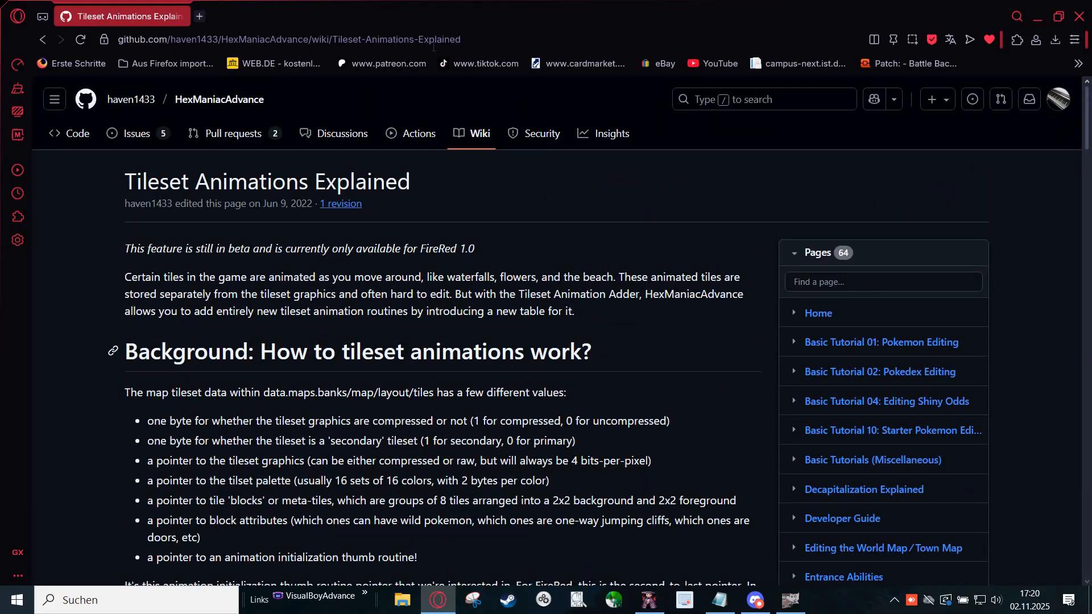
scroll(455, 338, down, 10)
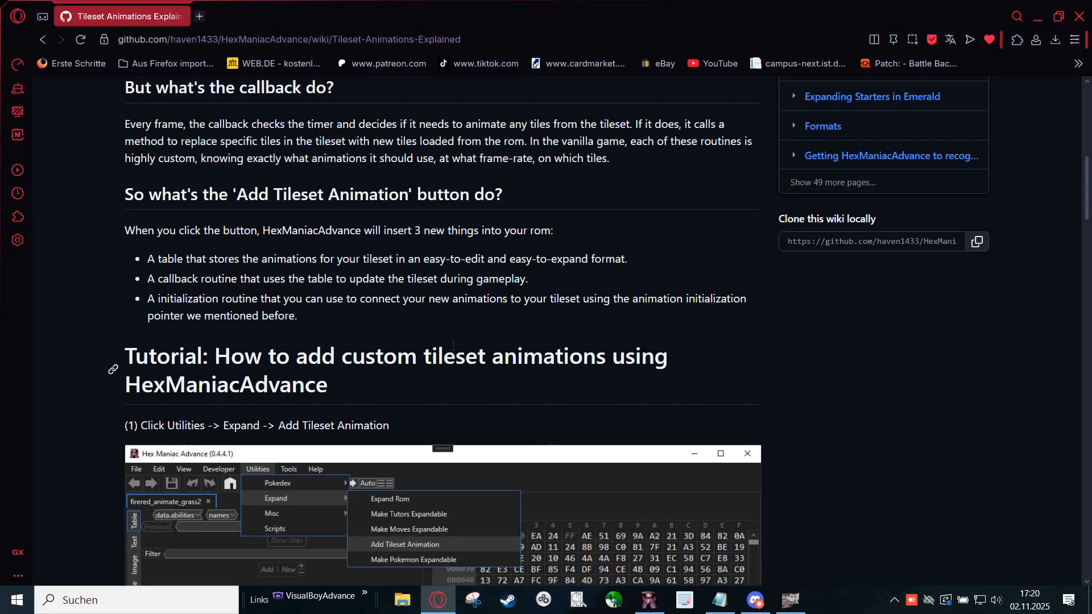
scroll(453, 346, down, 15)
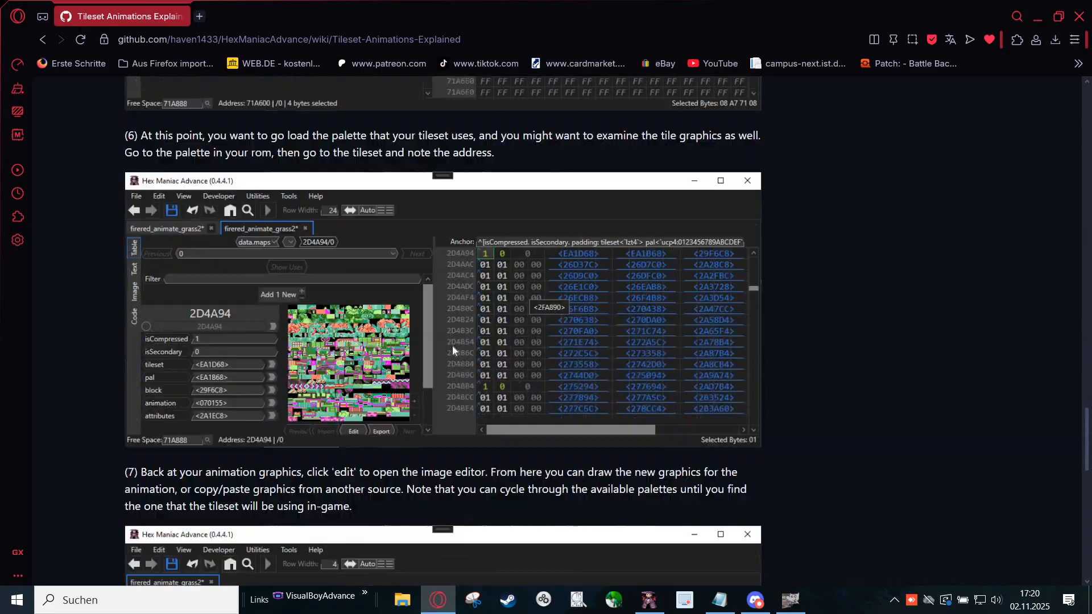
scroll(452, 344, up, 4)
scroll(452, 346, down, 18)
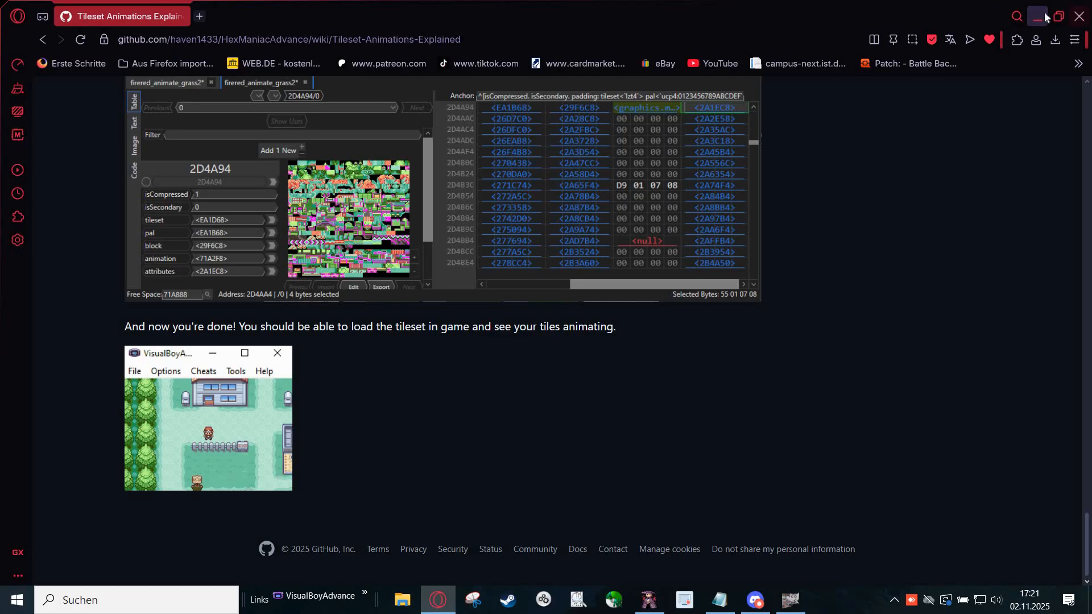
click(1038, 15)
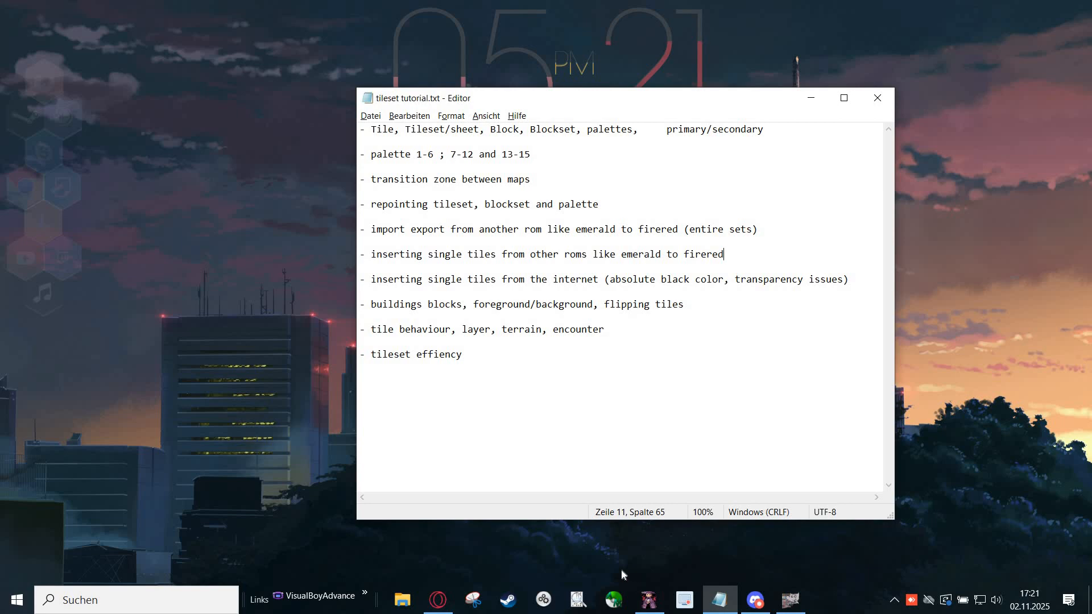
Step: Switch to Hex Maniac Advance, pick a block from the Lunaria City blockset, and open the secondary tileset in the image editor
mouse_move(643, 603)
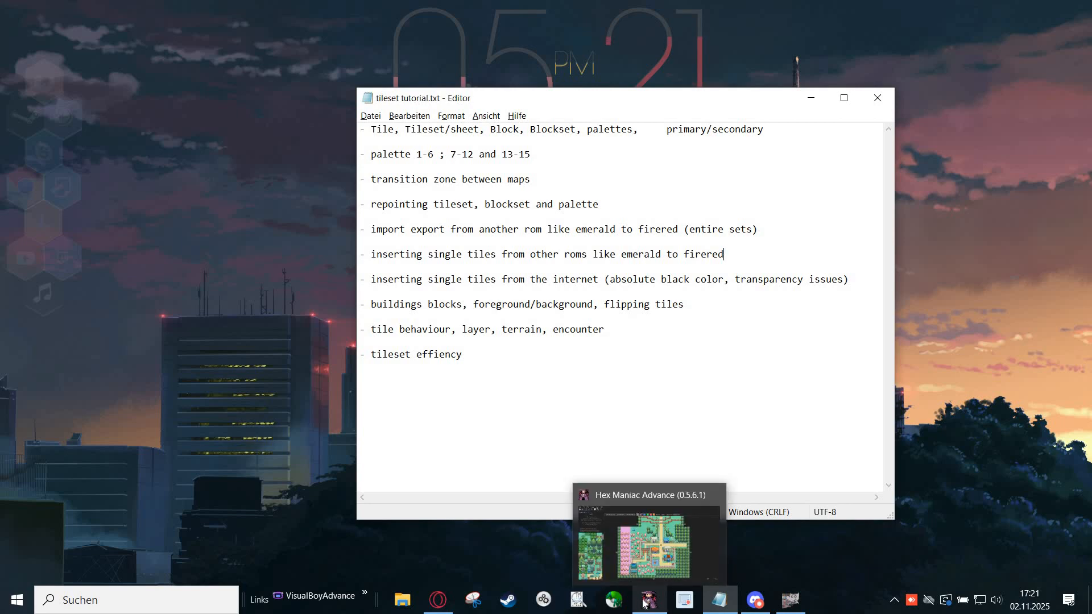
click(643, 601)
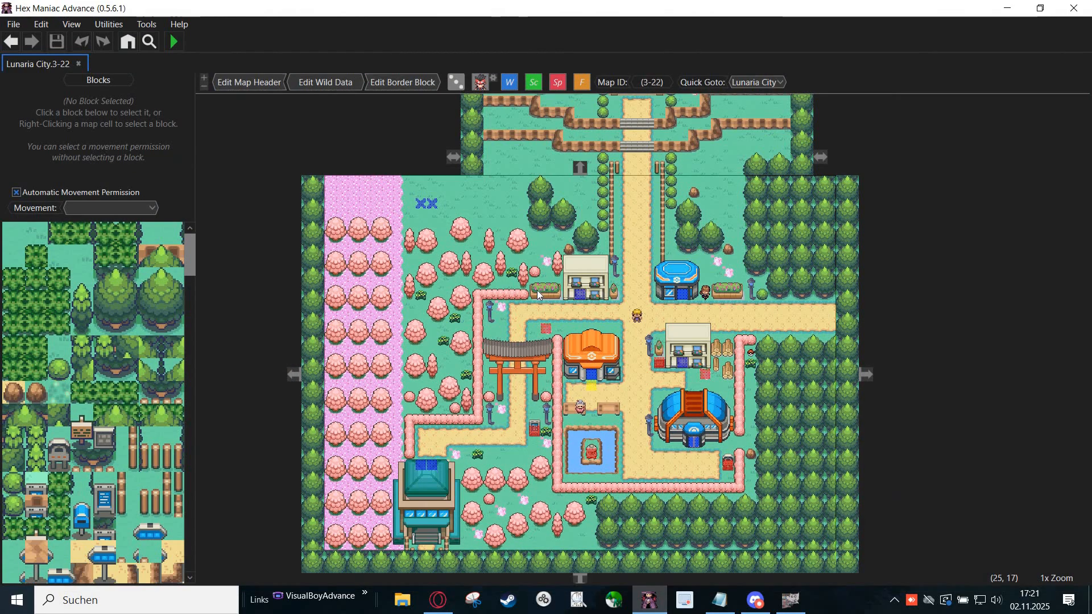
click(654, 602)
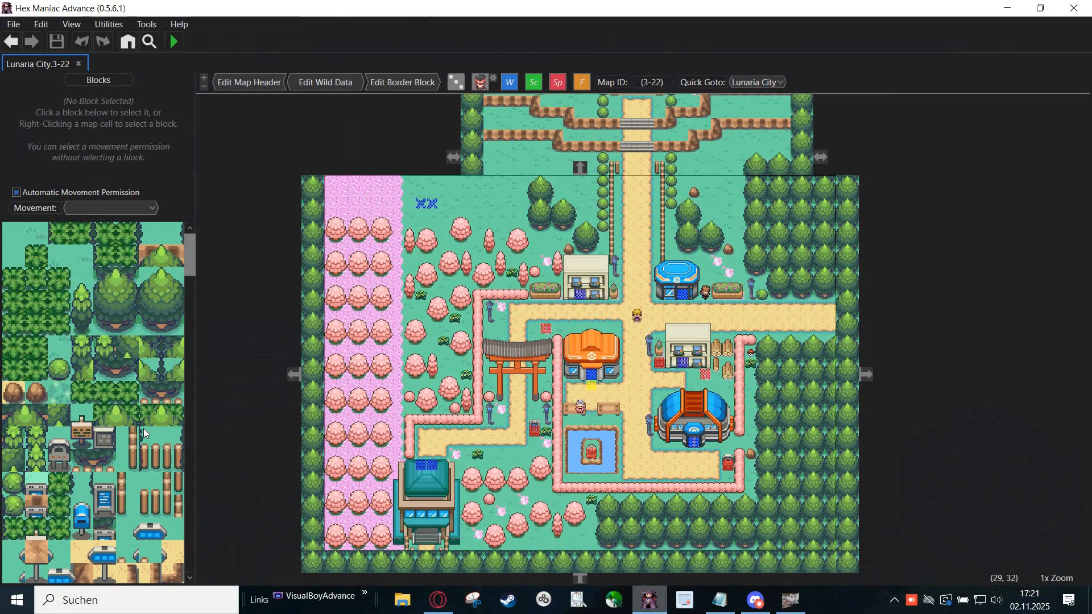
scroll(159, 425, down, 15)
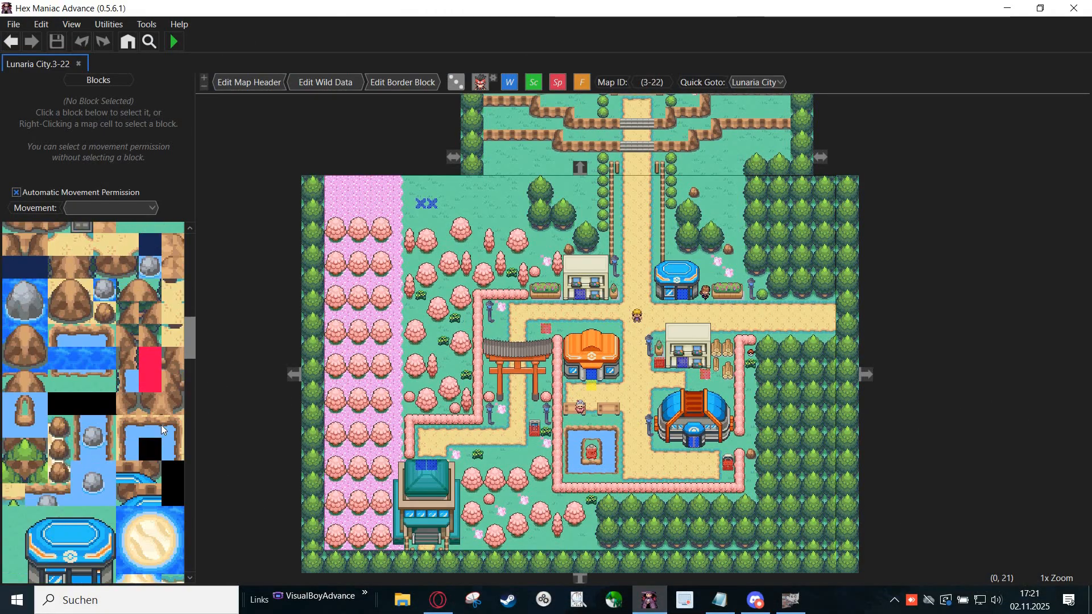
click(127, 437)
click(142, 175)
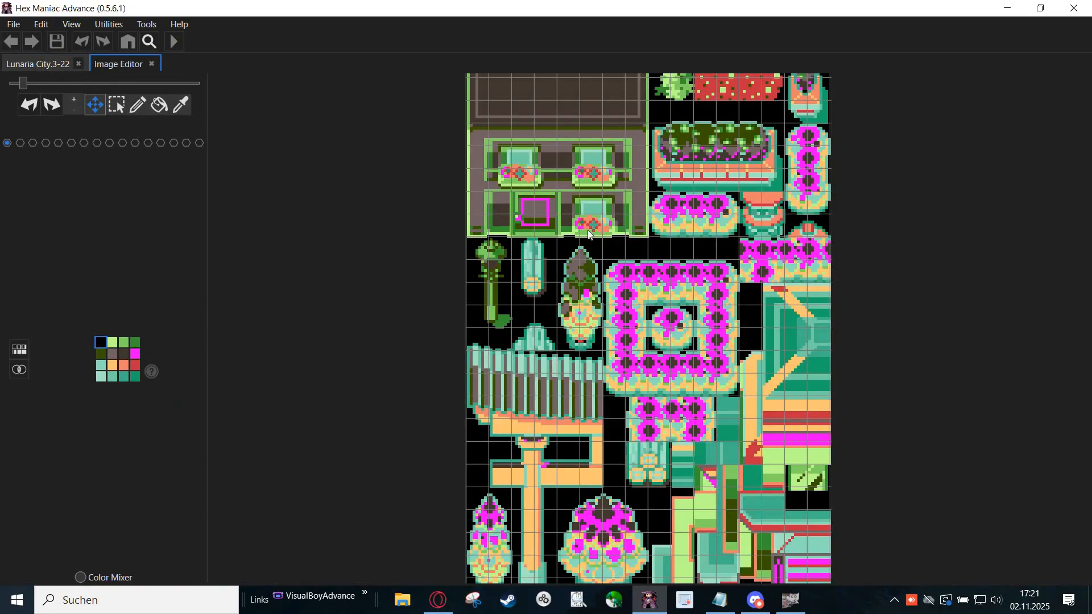
Step: On palette page 7, draw a one-pixel outline in colour 292929 around the first tile at the sheet's top-left corner
drag(588, 229, 515, 421)
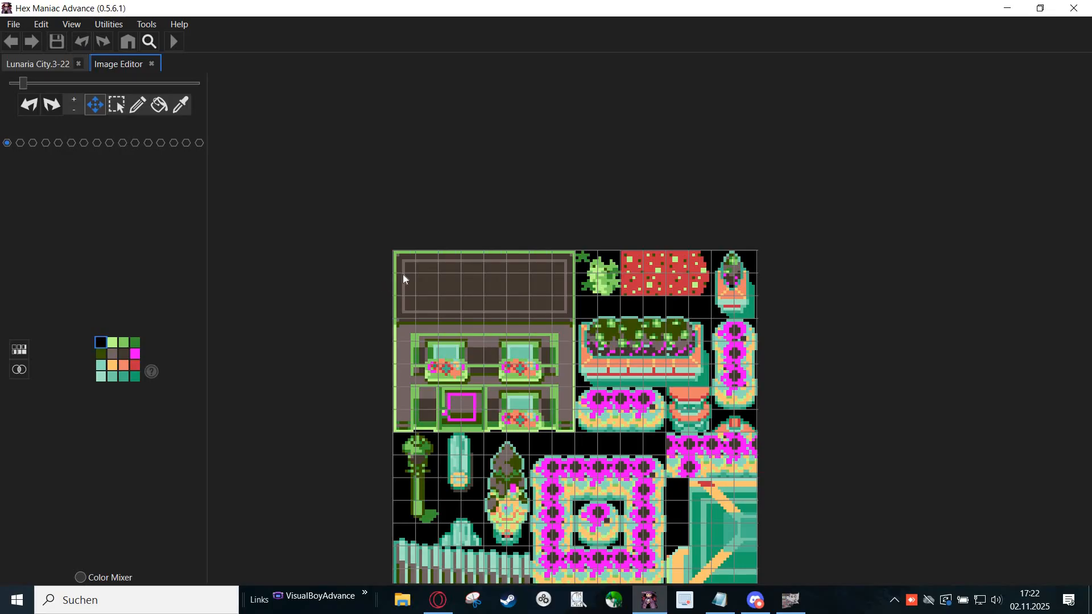
scroll(401, 276, up, 3)
click(97, 143)
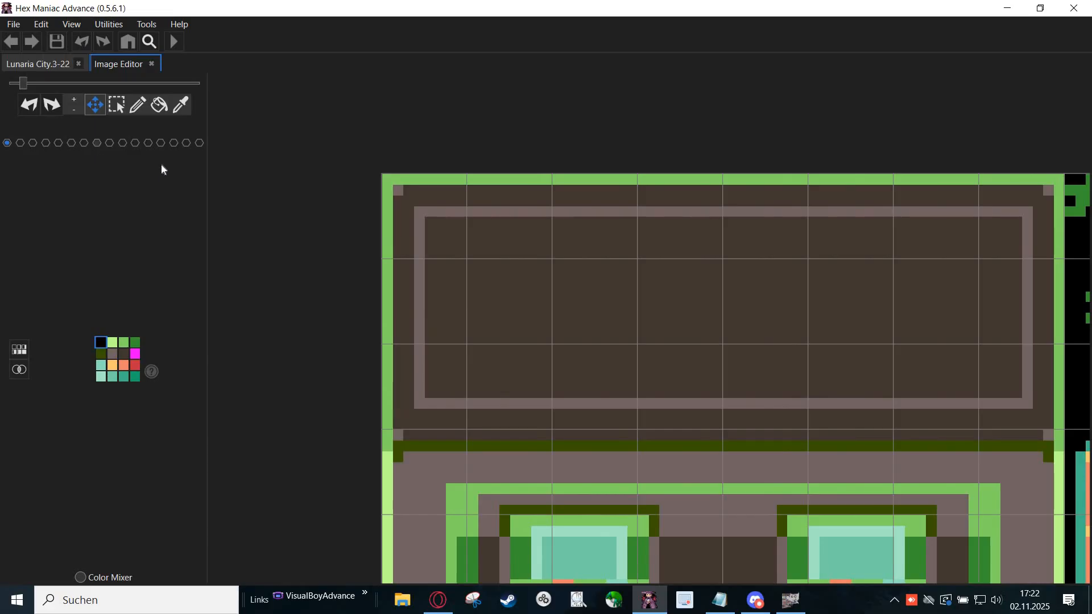
click(112, 342)
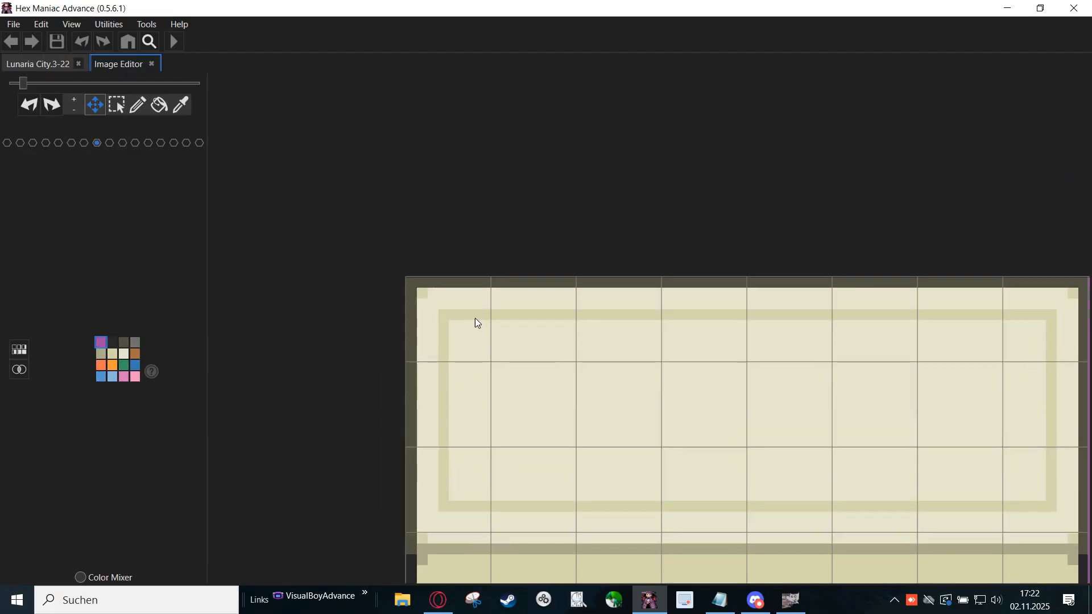
scroll(391, 258, up, 4)
drag(388, 265, 487, 257)
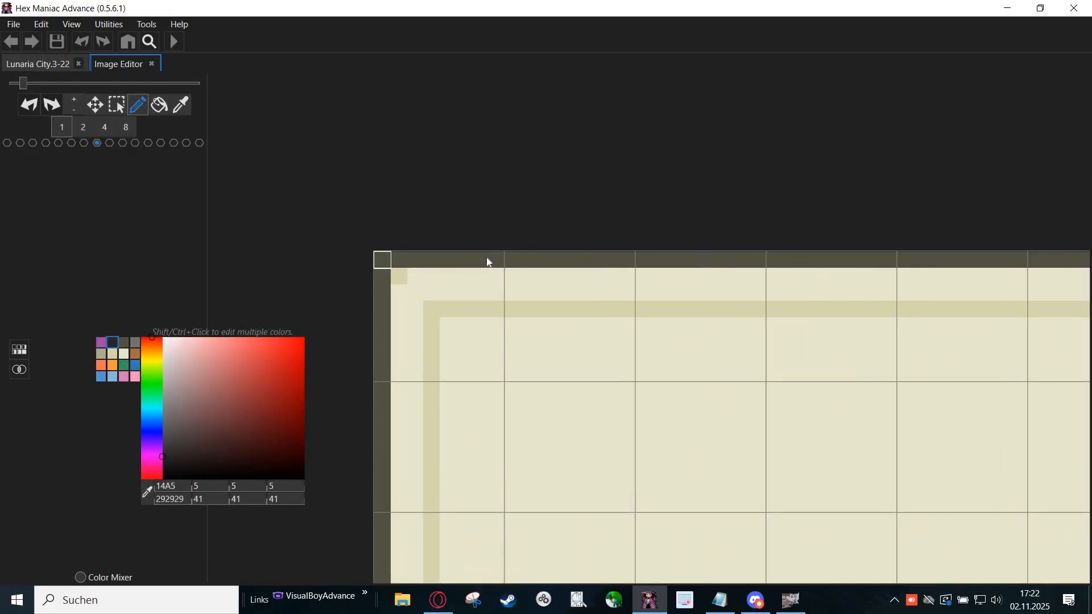
mouse_move(496, 370)
mouse_down()
mouse_move(390, 381)
mouse_move(381, 273)
mouse_move(418, 253)
mouse_up()
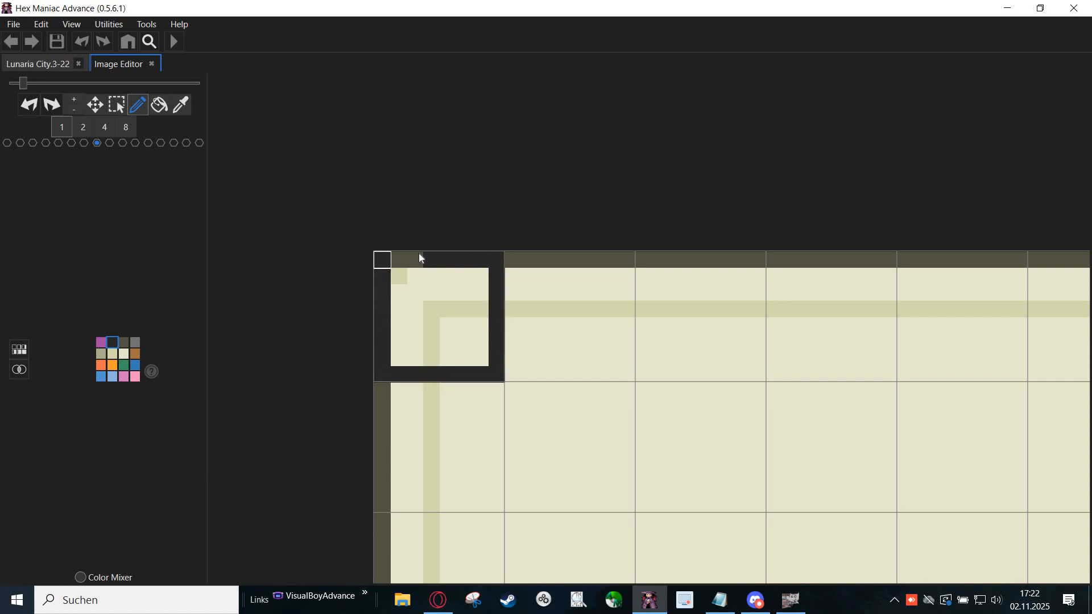
Step: Look over the whole tileset sheet with its tile grid, and return to the Lunaria City map
scroll(628, 398, down, 2)
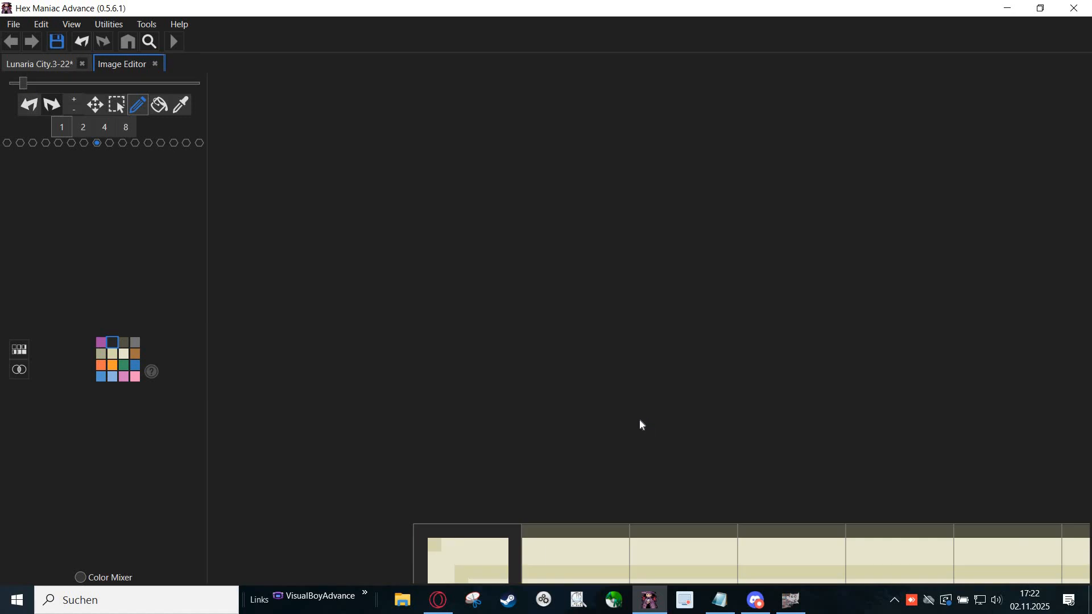
scroll(688, 445, down, 5)
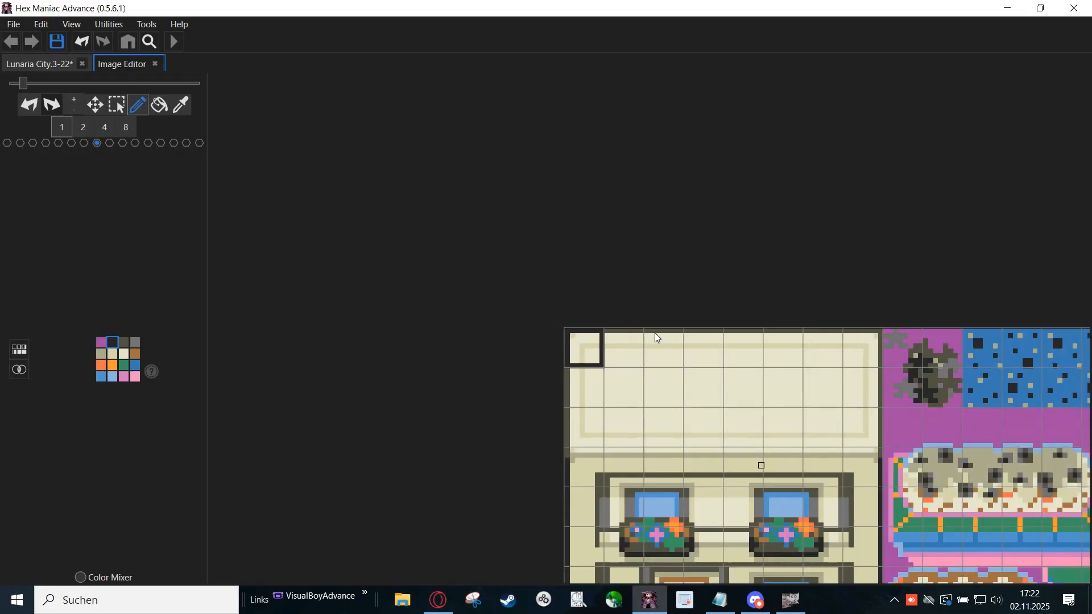
scroll(614, 318, down, 2)
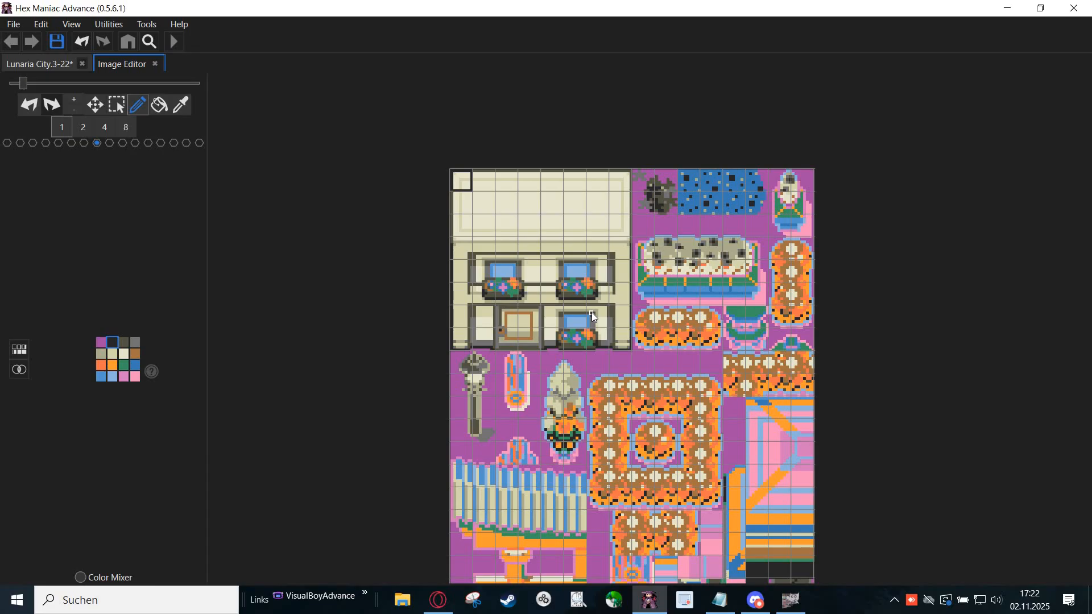
drag(544, 185, 520, 155)
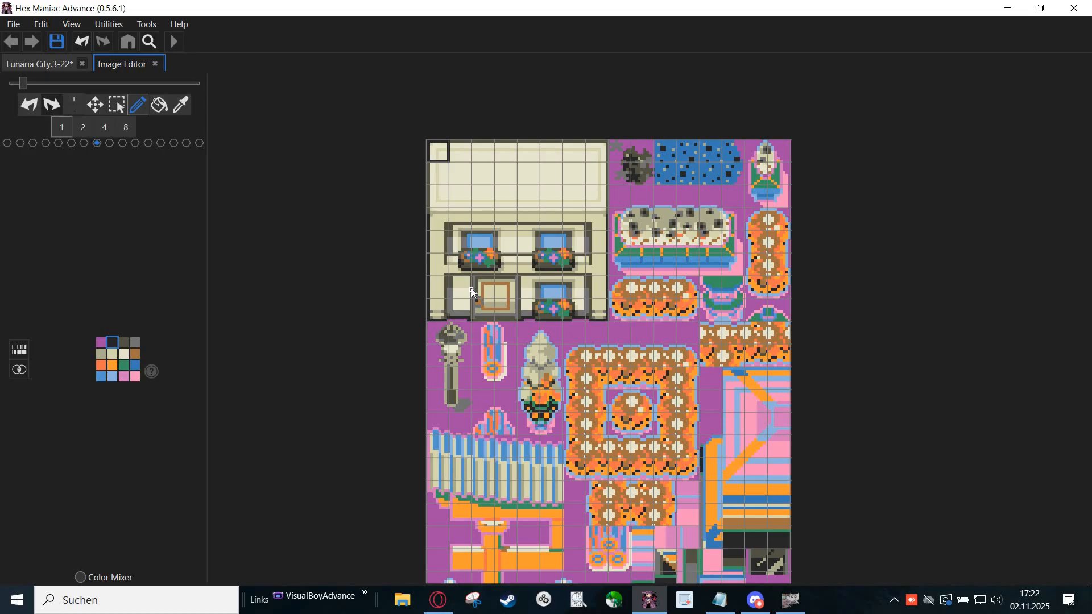
drag(500, 343, 492, 275)
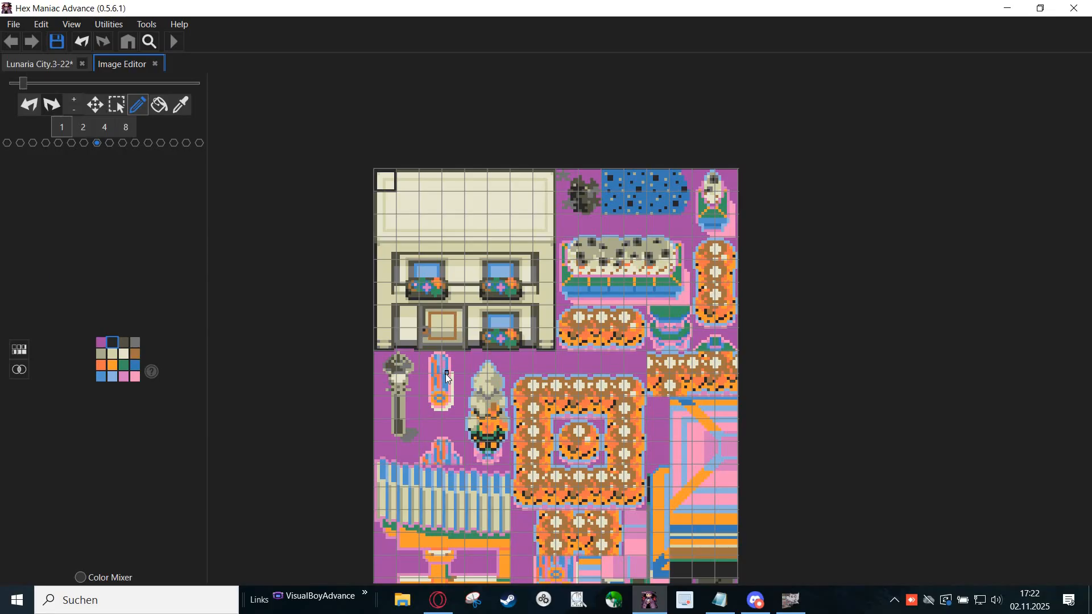
click(41, 64)
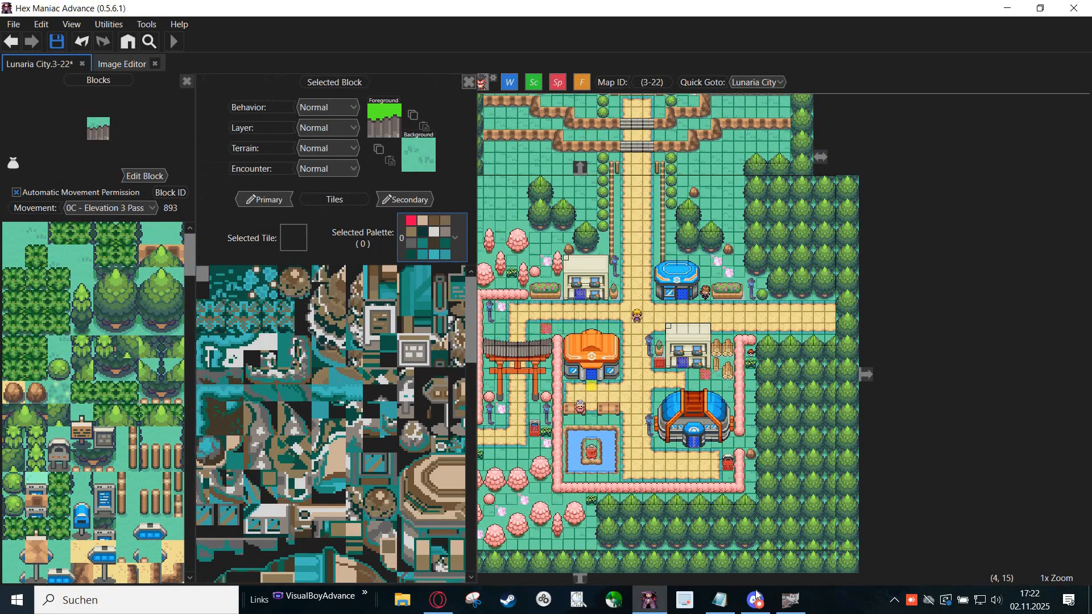
Step: Check the tutorial notes, and compare the foreground and background layers of the two rock blocks and the tall grass block
click(720, 600)
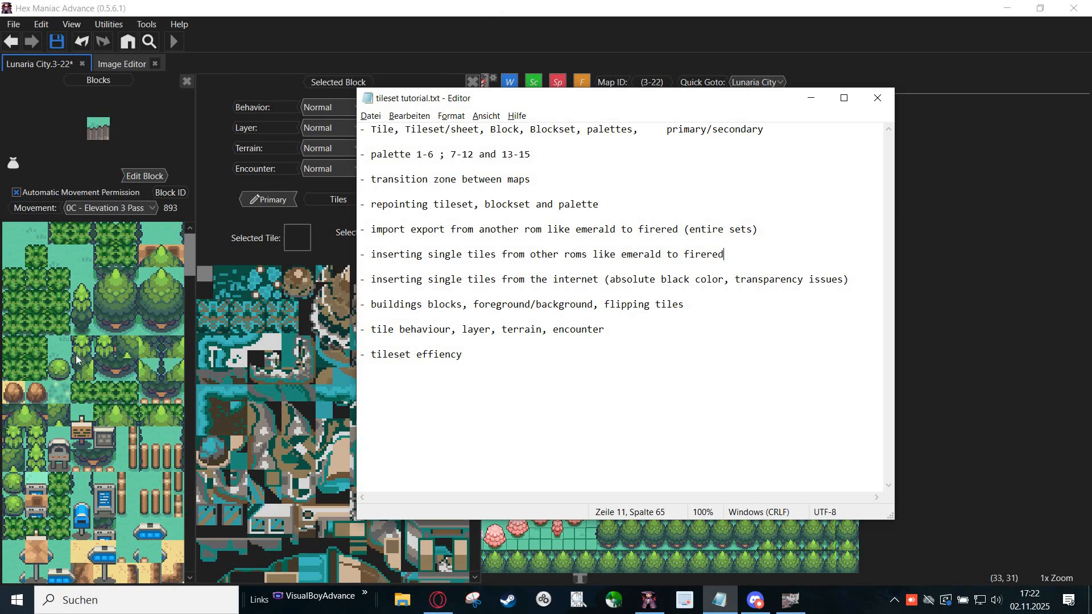
click(32, 400)
click(32, 400)
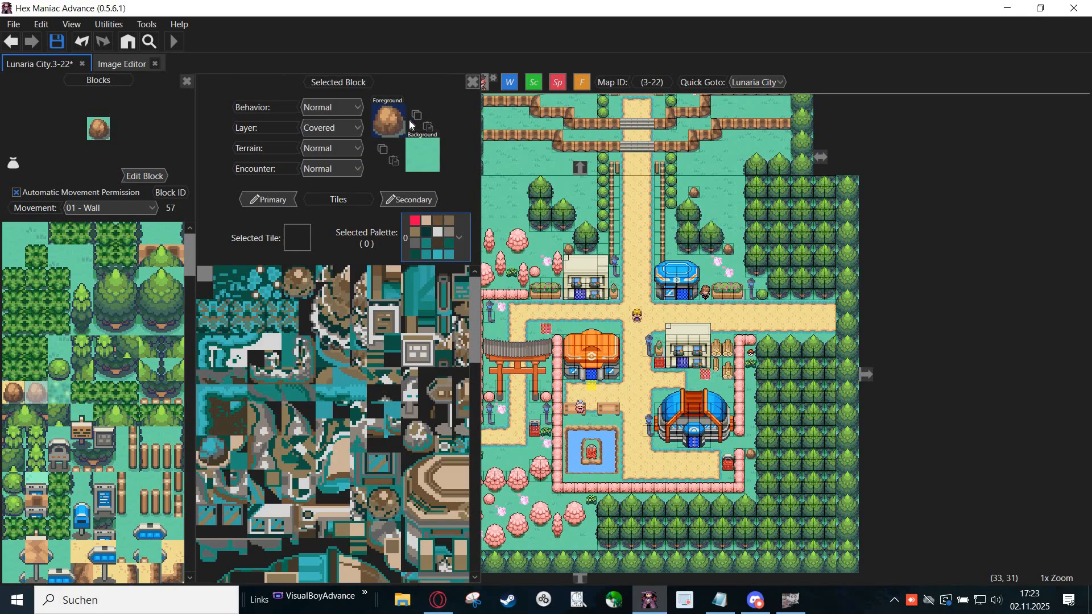
mouse_move(424, 138)
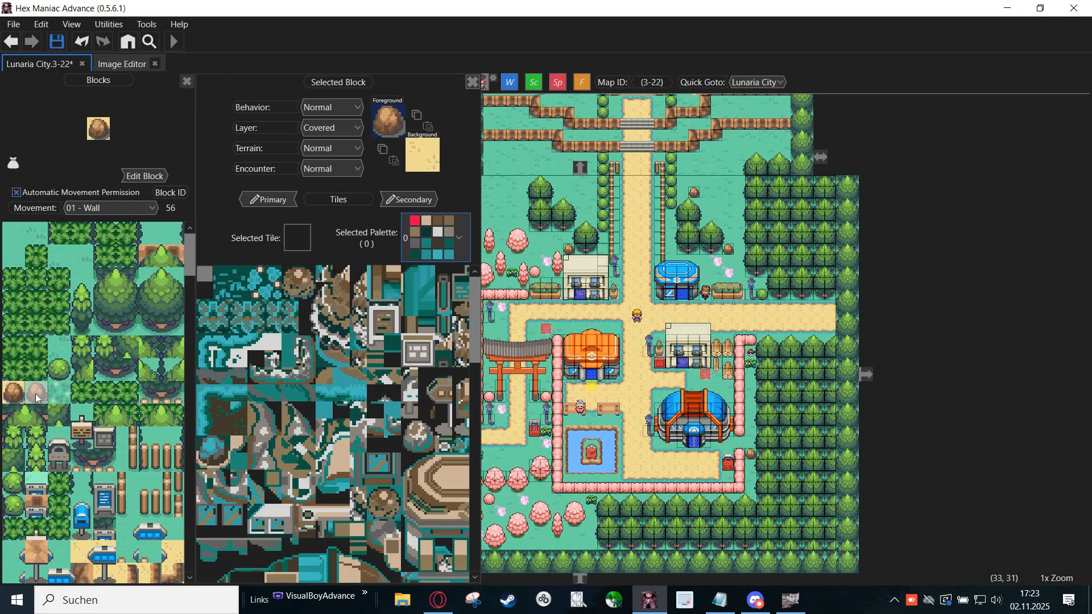
click(15, 395)
click(37, 398)
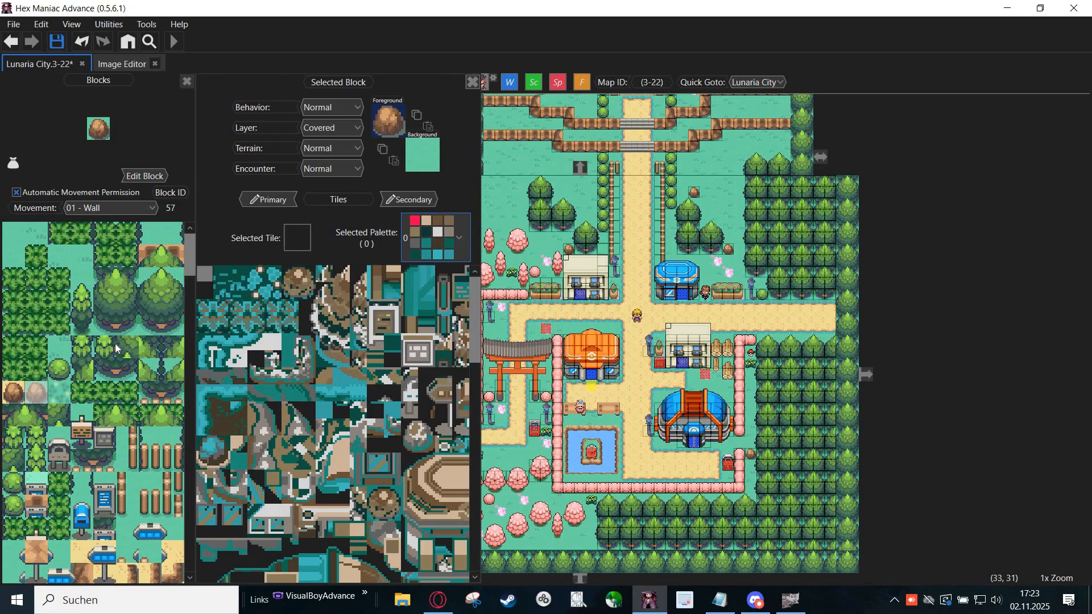
scroll(115, 344, down, 3)
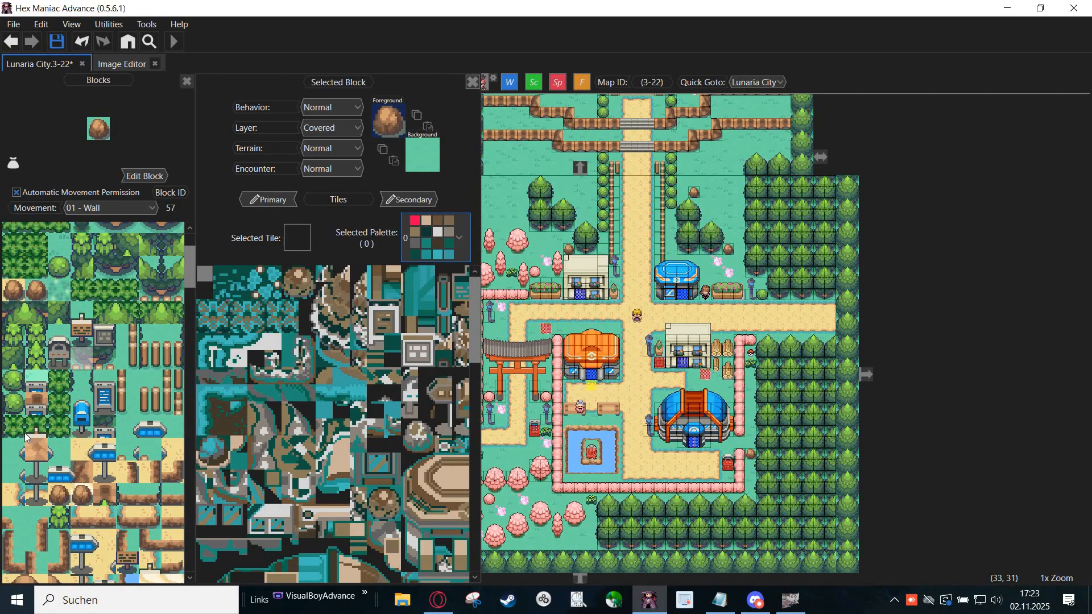
click(24, 431)
scroll(35, 400, up, 3)
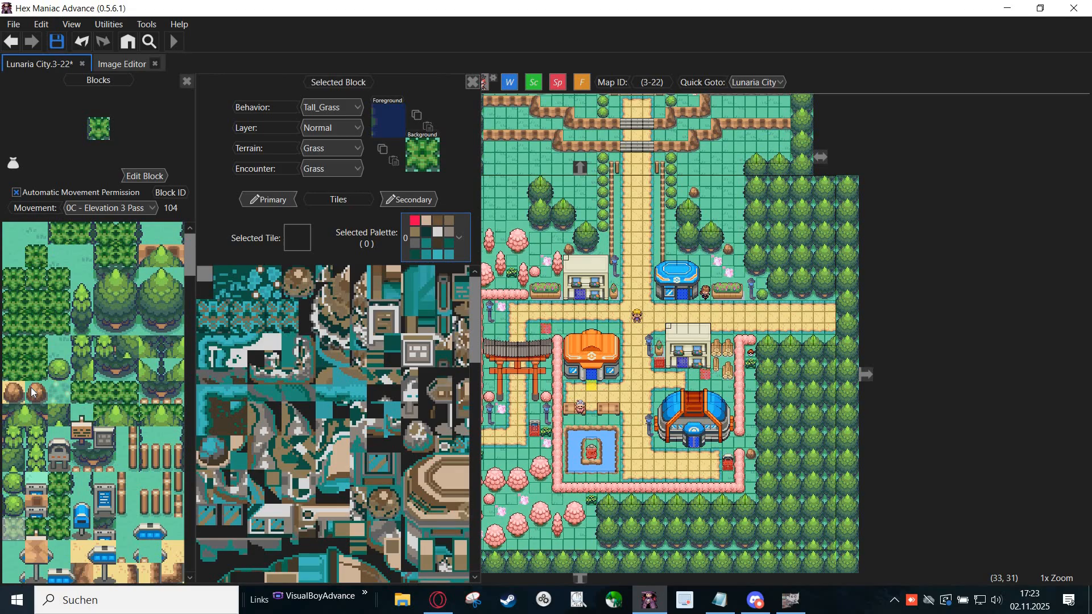
click(30, 387)
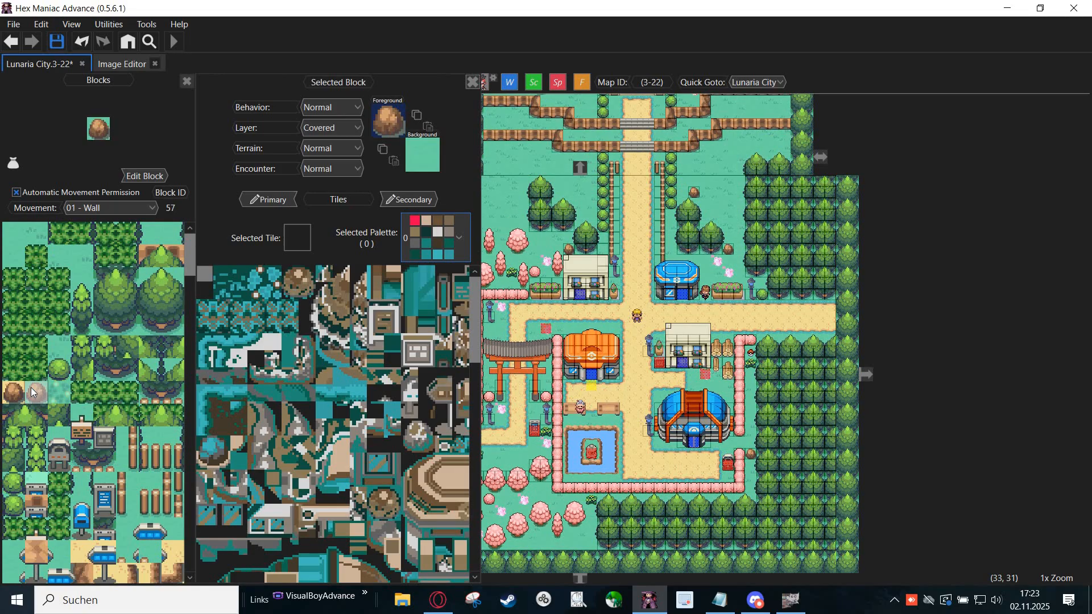
Step: Highlight "palettes" in the tutorial notes, preview the tileset sheet with palette pages 4, 3, 2 and 1, and return to the map
click(719, 600)
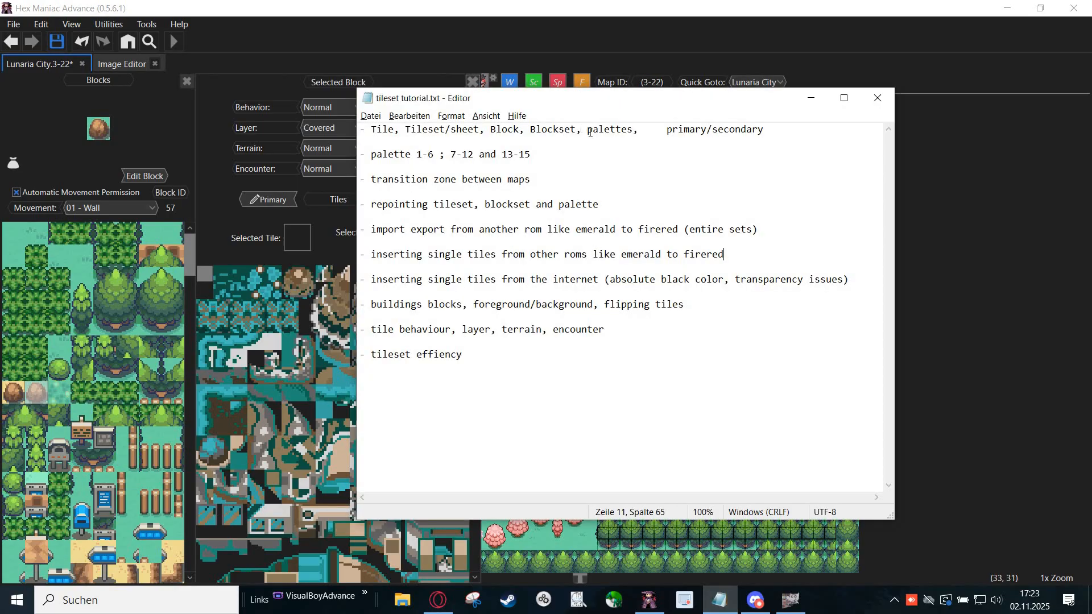
double_click(630, 131)
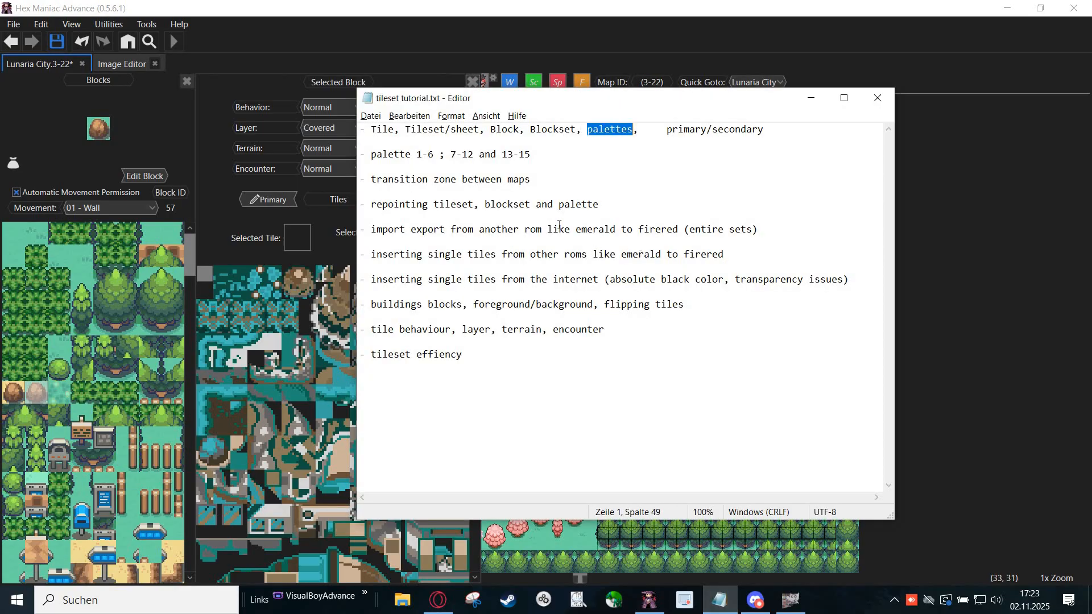
click(115, 65)
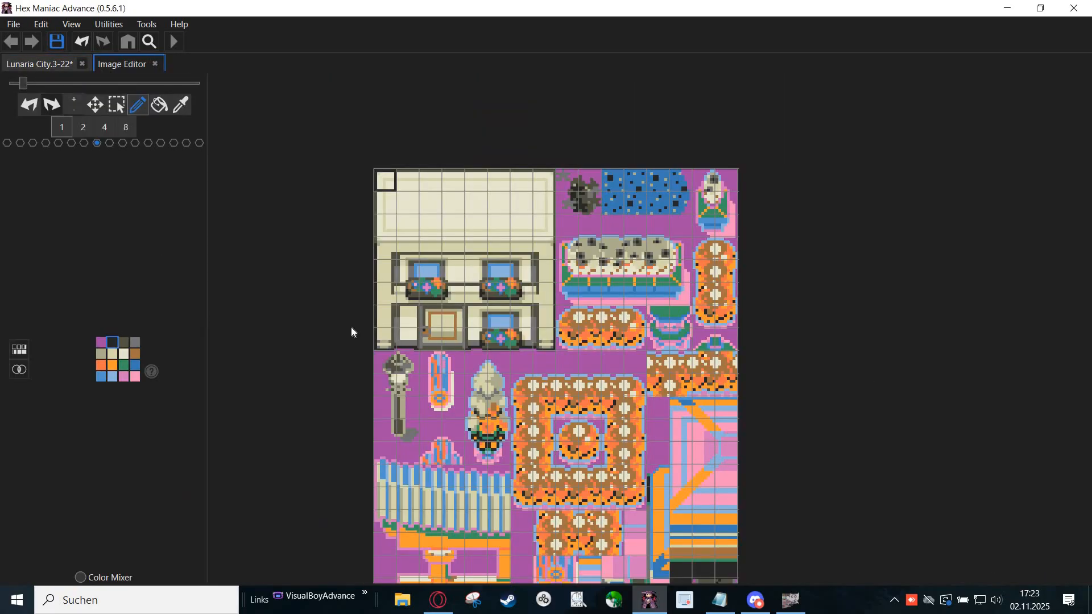
scroll(495, 341, up, 1)
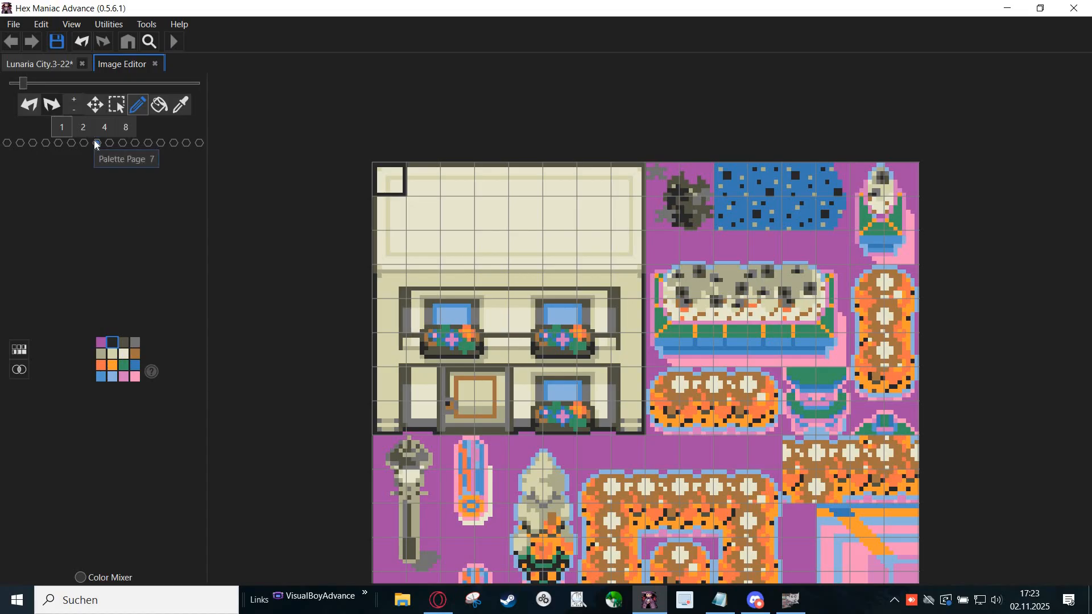
click(58, 142)
click(44, 142)
click(32, 142)
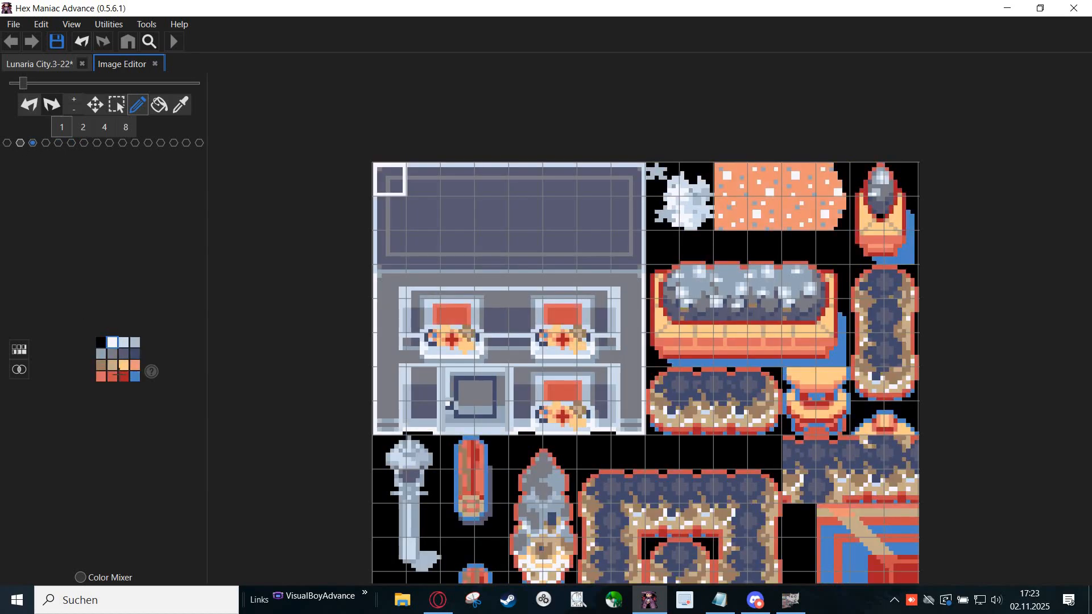
click(20, 142)
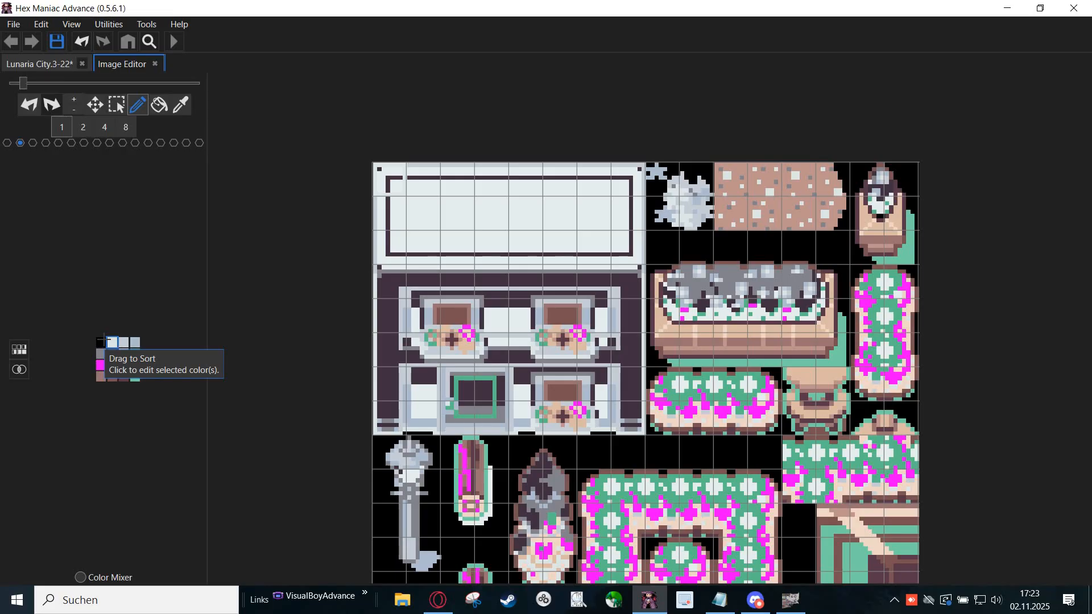
click(48, 65)
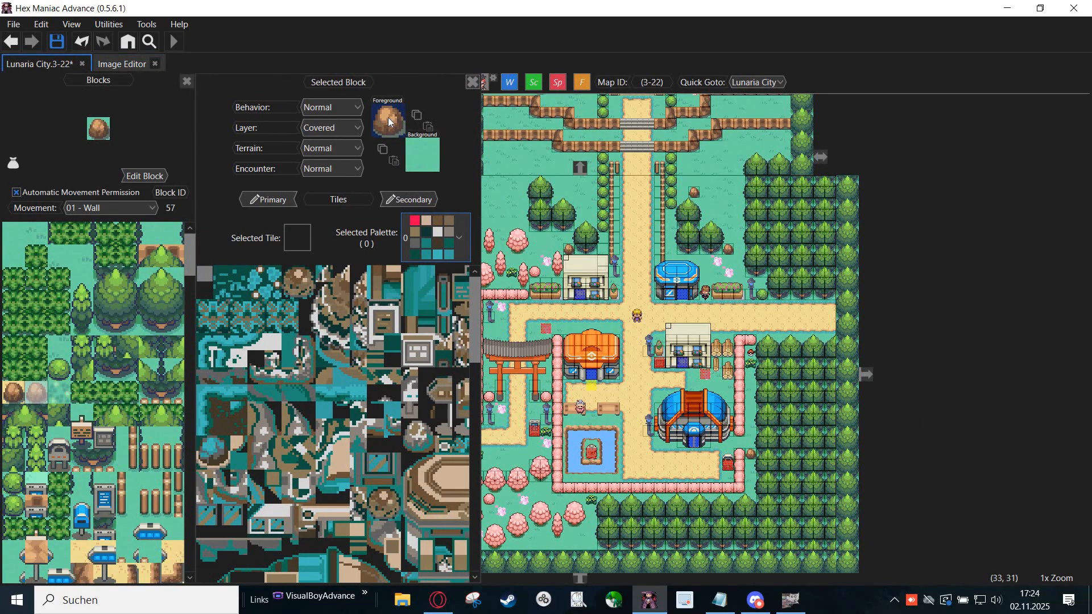
Step: Pick the rock block's foreground tile, and preview the tileset sheet with palette pages 0, 2, 6, 7, 12, 13 and 15
click(394, 114)
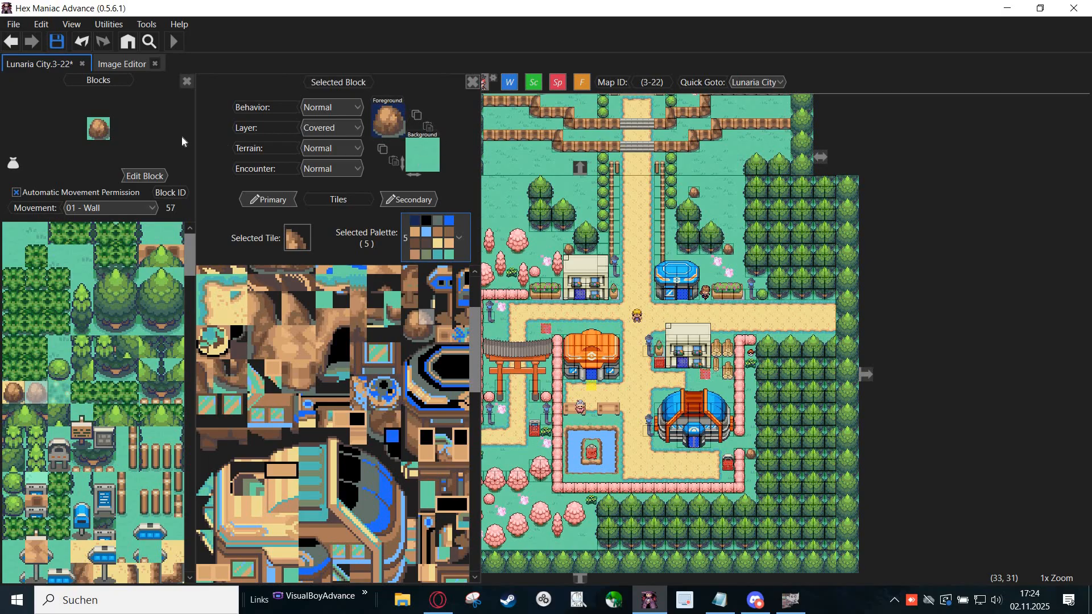
click(113, 62)
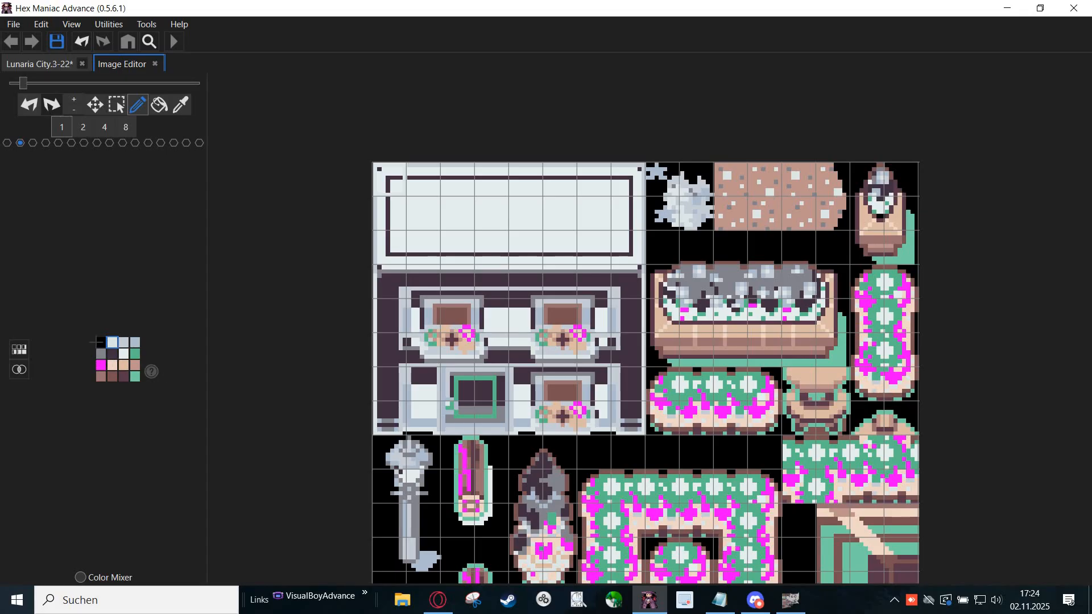
click(8, 145)
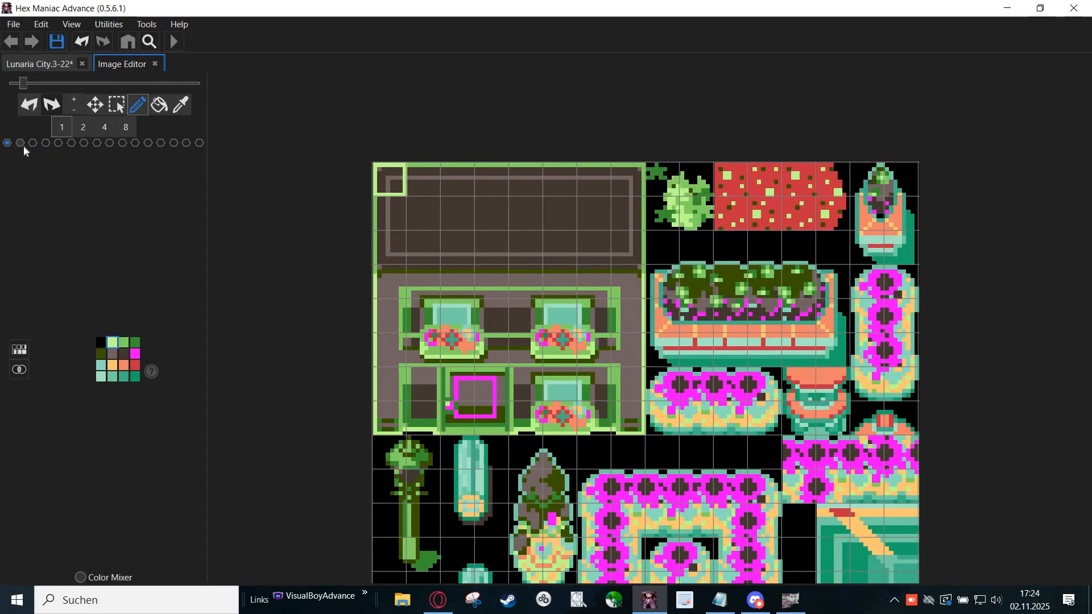
click(31, 143)
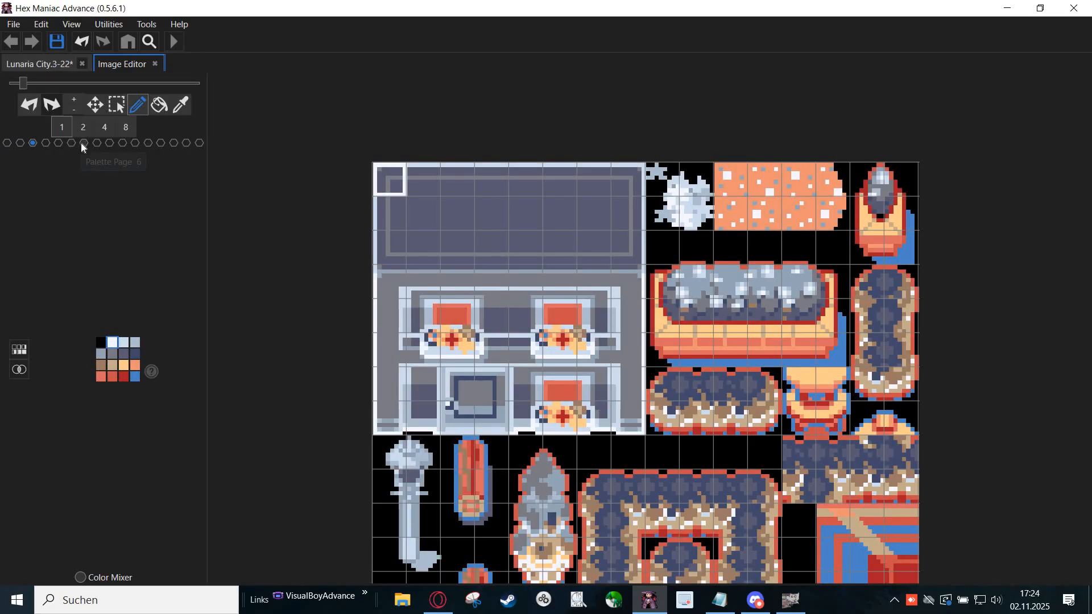
click(82, 143)
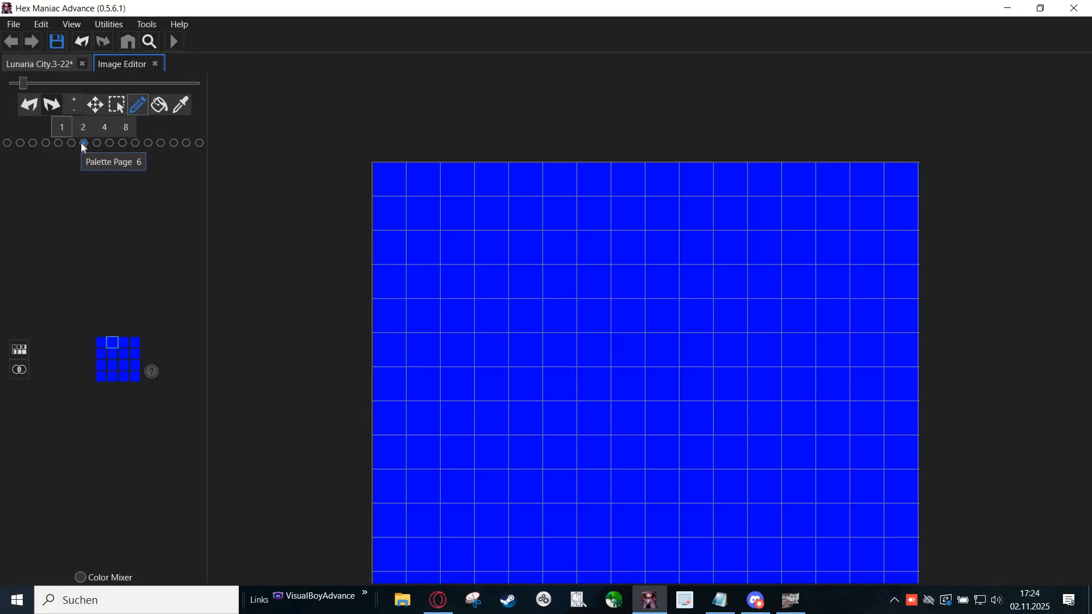
click(97, 144)
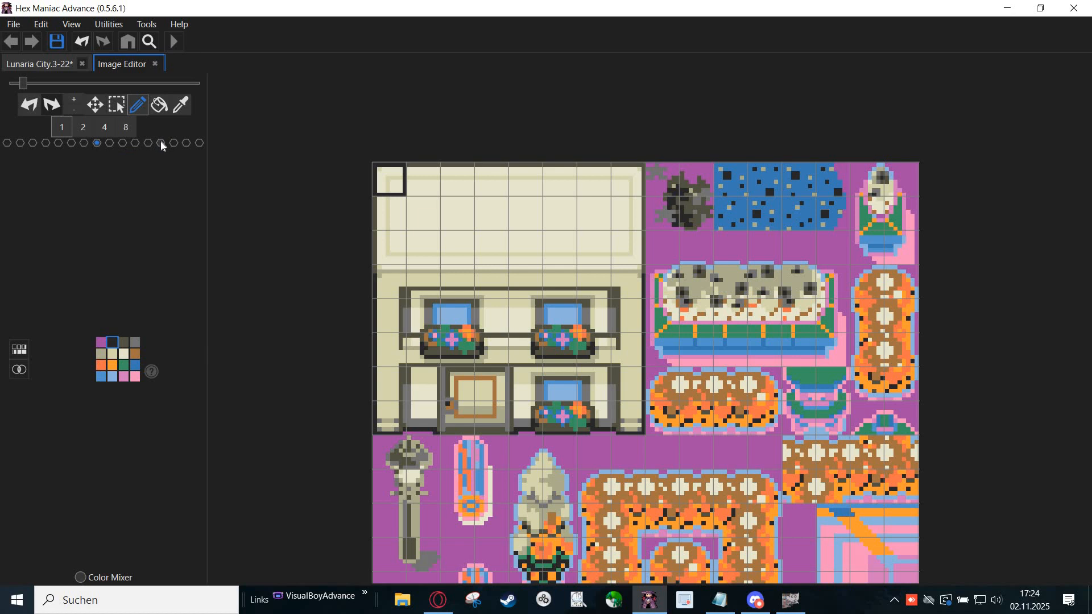
click(159, 143)
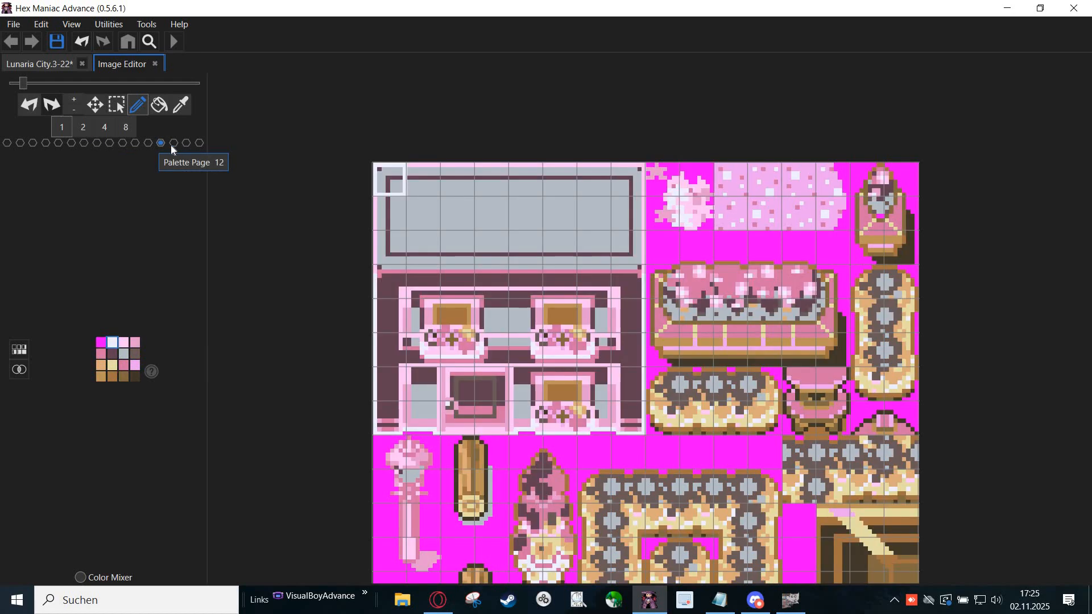
click(182, 145)
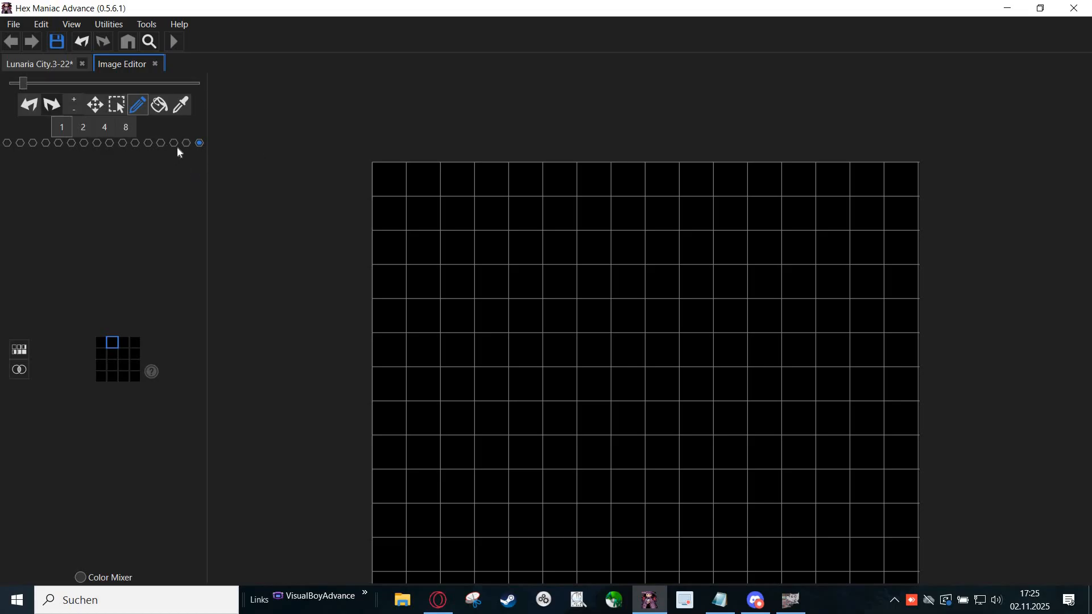
click(174, 144)
Step: Go through the tileset sheet's palette pages in order from 0, ending on palette page 6
click(7, 143)
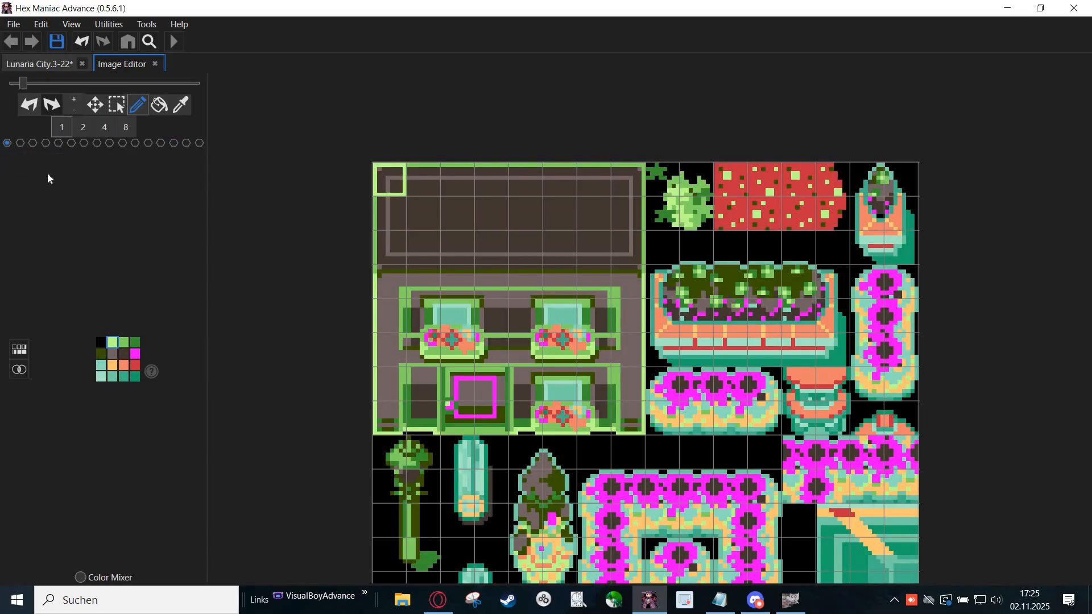
click(21, 144)
click(33, 143)
click(46, 143)
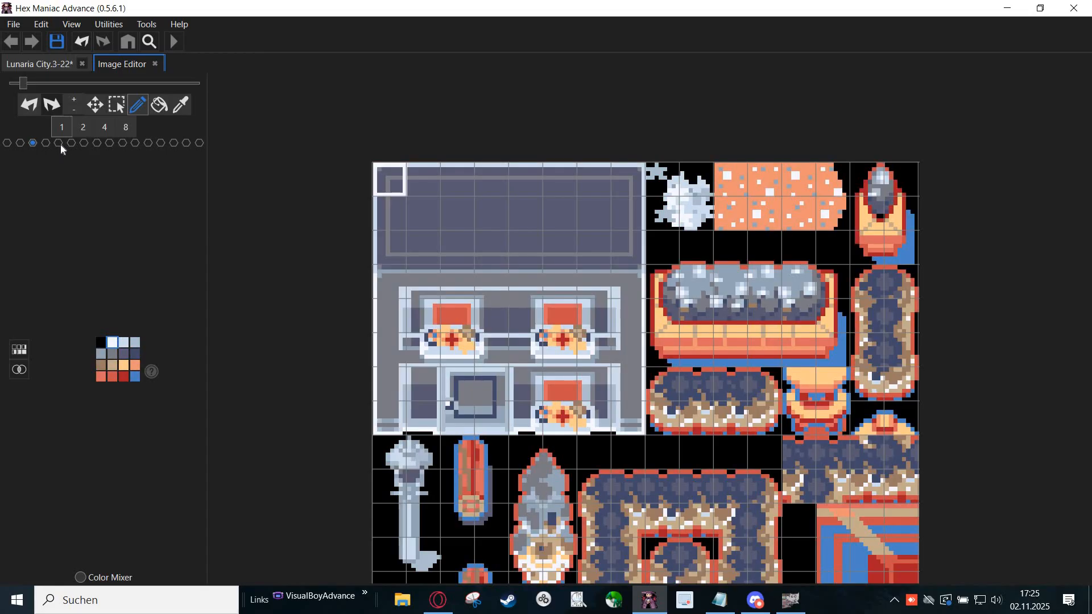
click(58, 143)
click(71, 144)
click(84, 143)
click(95, 143)
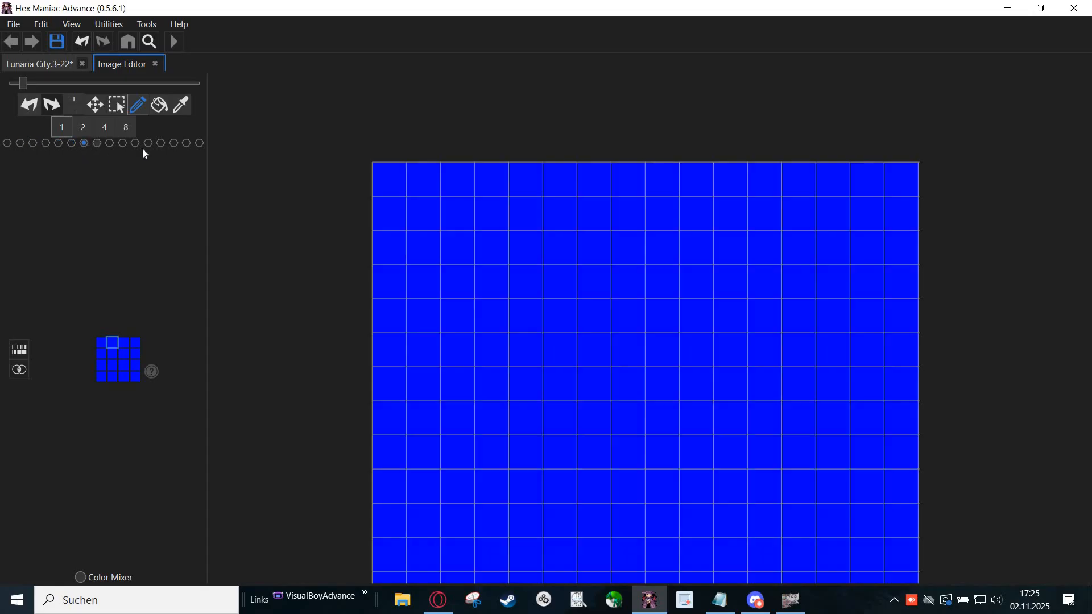
click(84, 144)
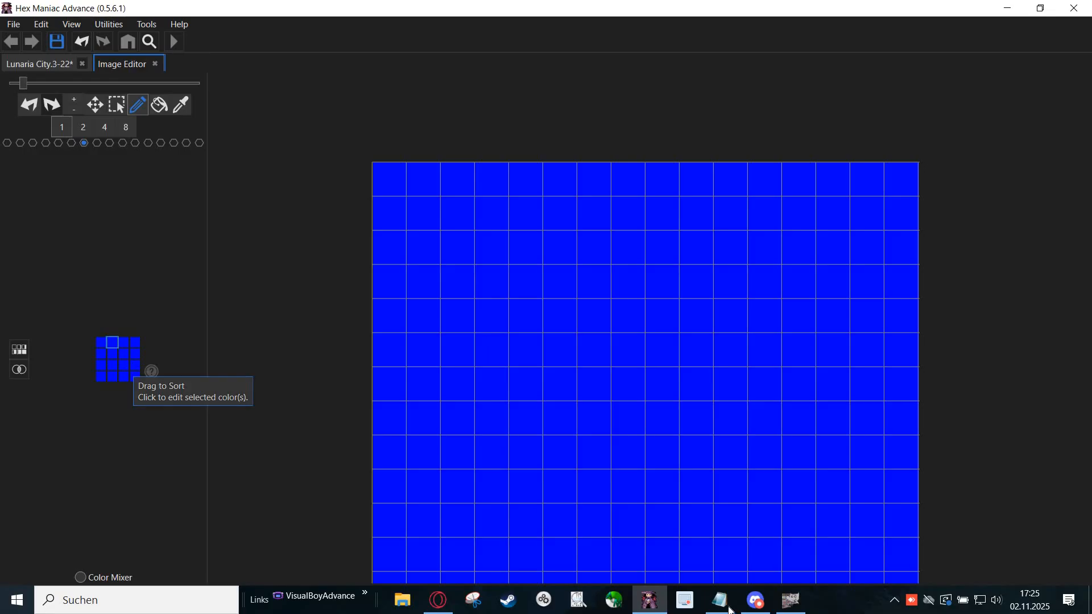
Step: Highlight "primary/secondary" in the tutorial notes, and return to the Lunaria City map
key(alt+Tab)
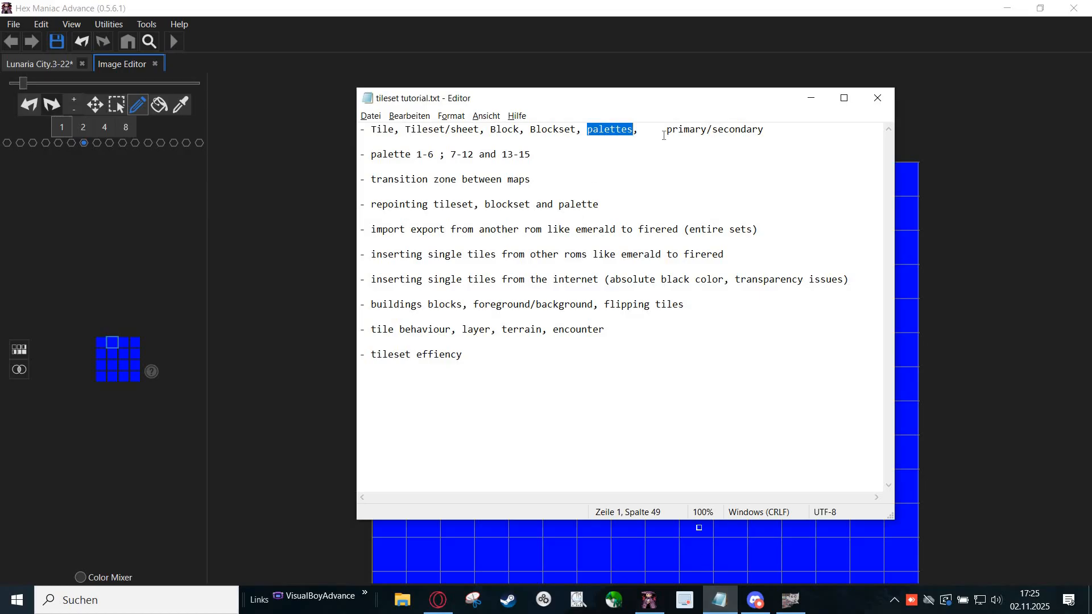
drag(666, 130, 764, 130)
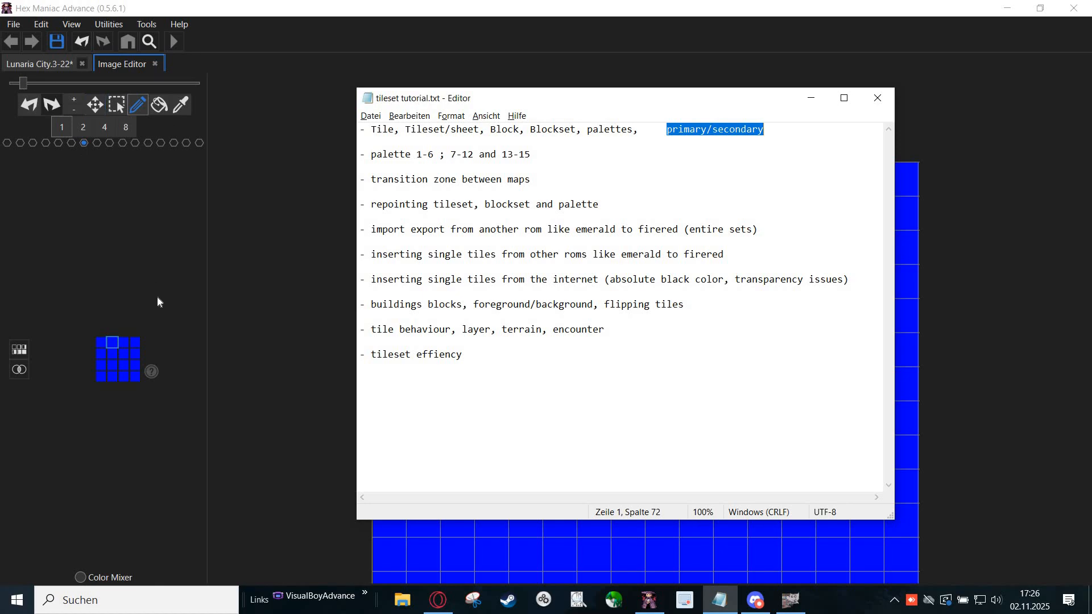
key(alt+Tab)
click(39, 64)
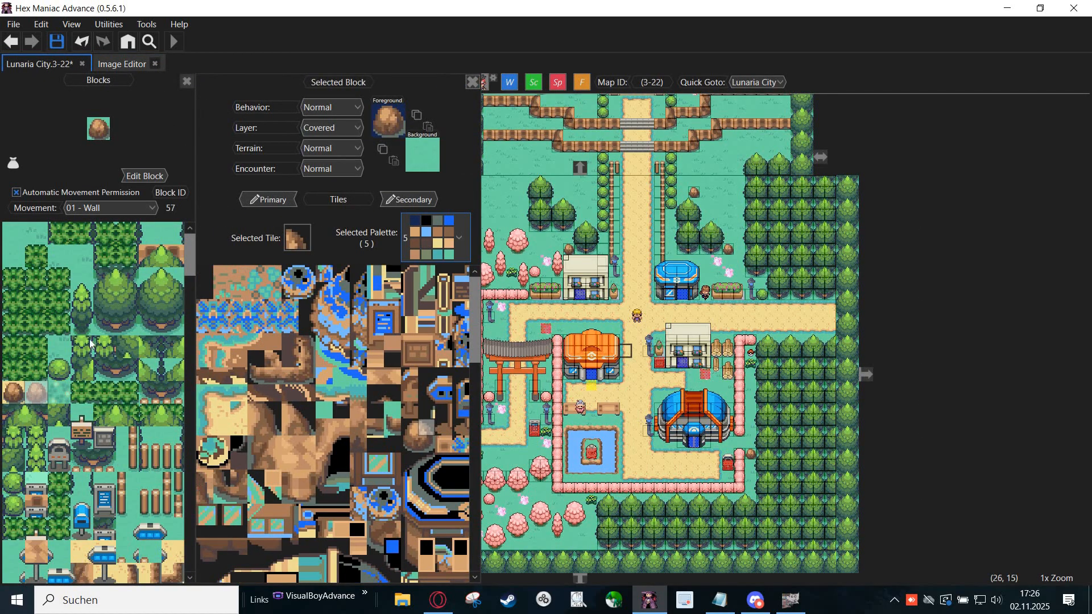
Step: Examine Lunaria City's torii gate, orange and blue-domed buildings, pink hedges, trees and rock up close on the map
drag(569, 364, 637, 379)
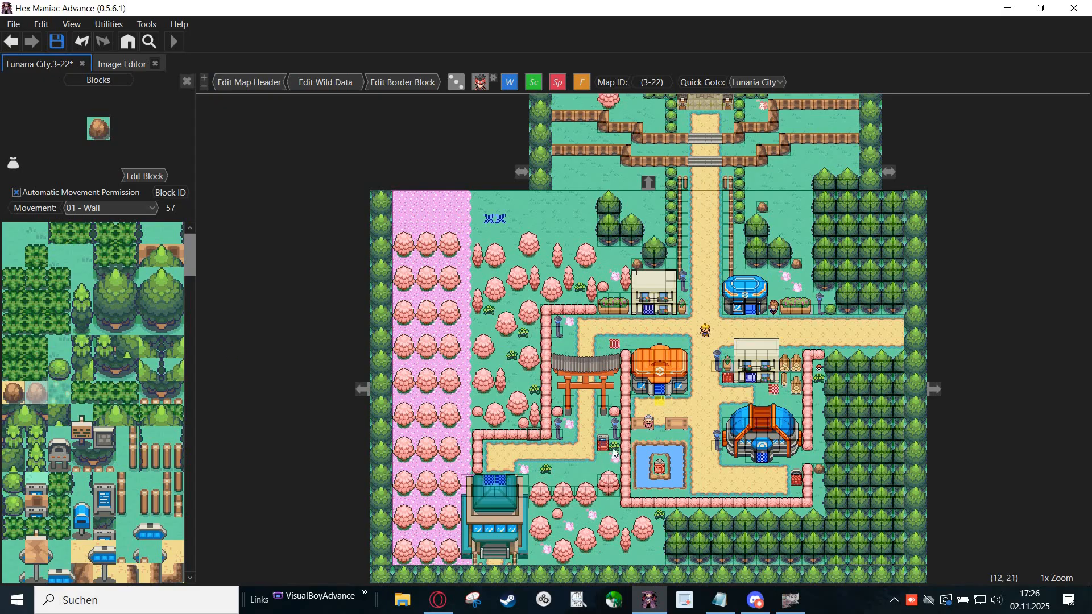
scroll(626, 398, up, 2)
scroll(622, 368, down, 1)
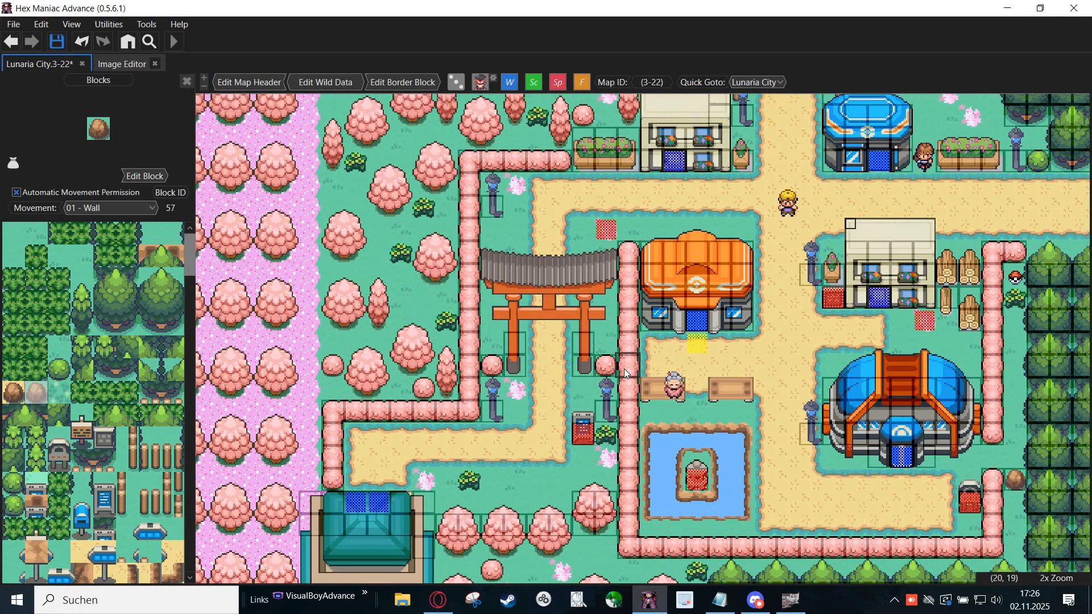
drag(628, 367, 518, 367)
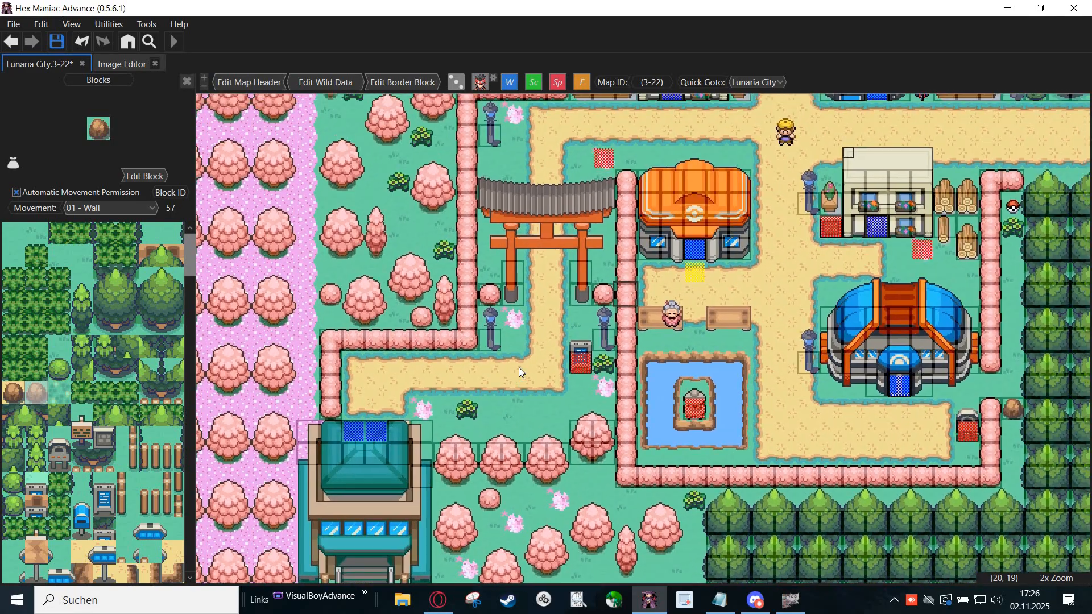
scroll(517, 353, up, 1)
scroll(581, 360, up, 1)
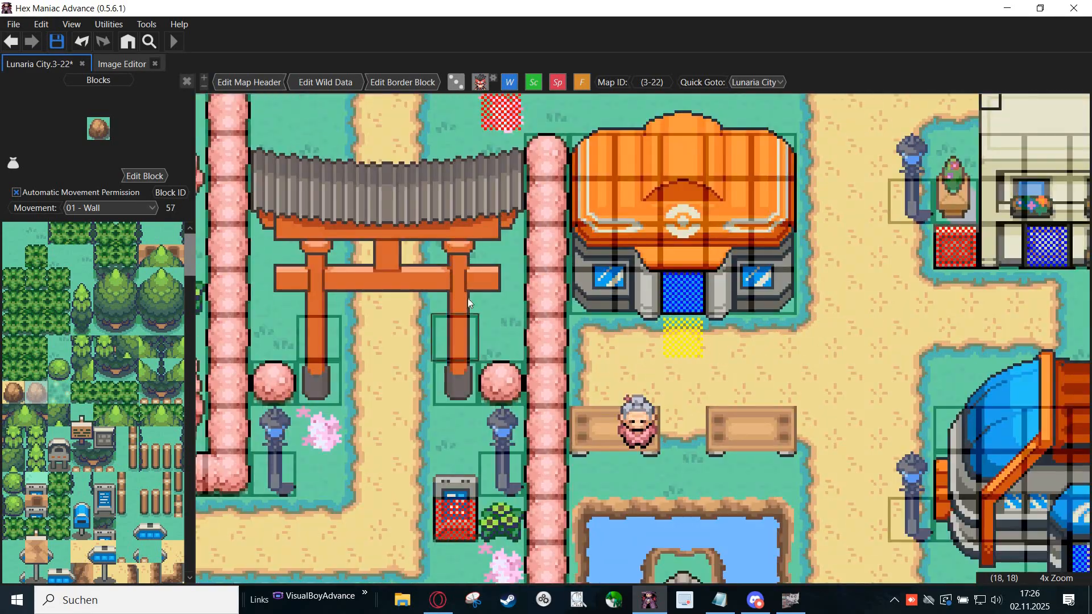
drag(480, 321, 588, 355)
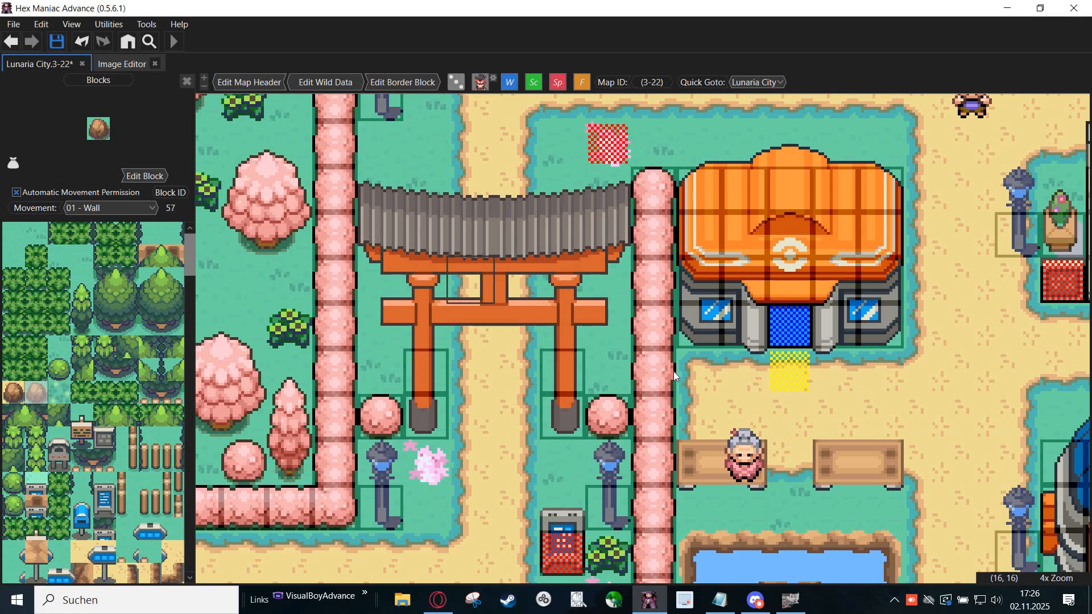
drag(674, 370, 410, 288)
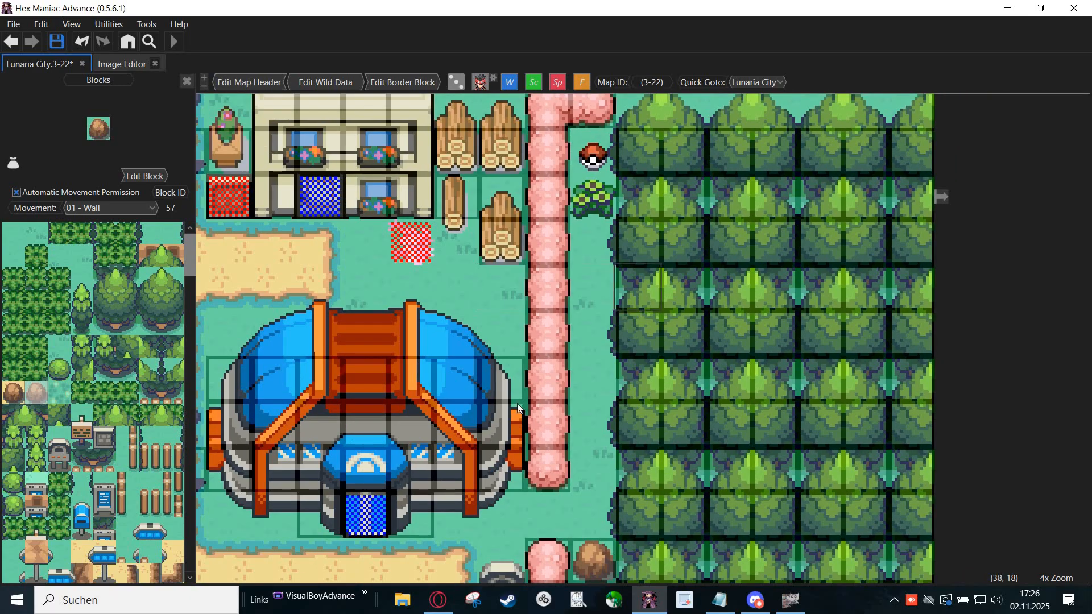
drag(724, 215, 562, 268)
drag(444, 571, 498, 366)
scroll(498, 366, up, 1)
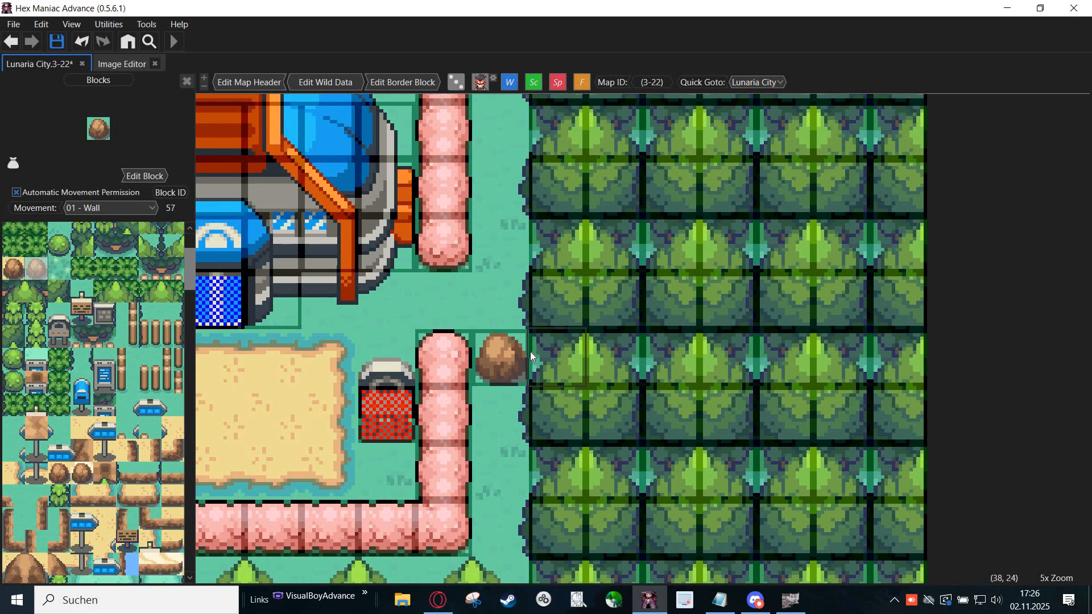
scroll(561, 330, down, 4)
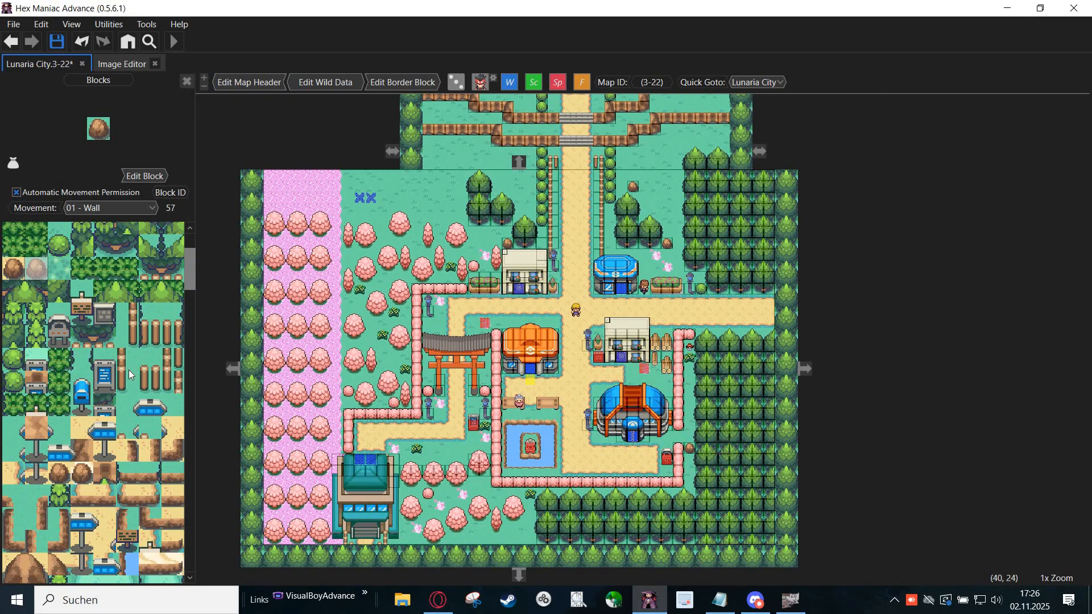
Step: Select a tree block near the start of the blockset, and look through the blocks down to the torii gate and pink hedges
scroll(58, 408, up, 3)
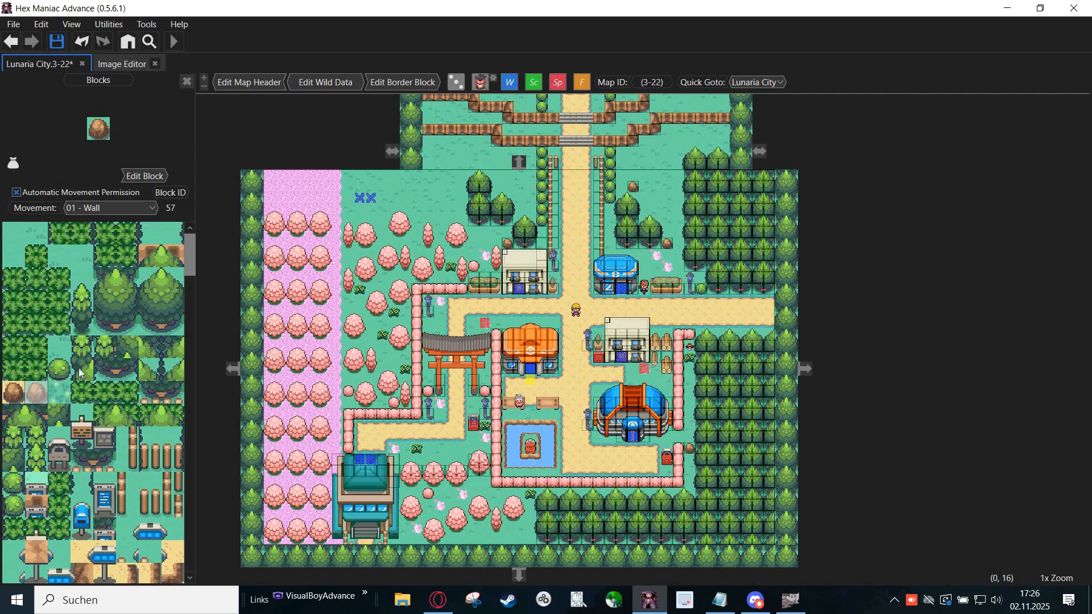
click(104, 325)
scroll(104, 408, down, 5)
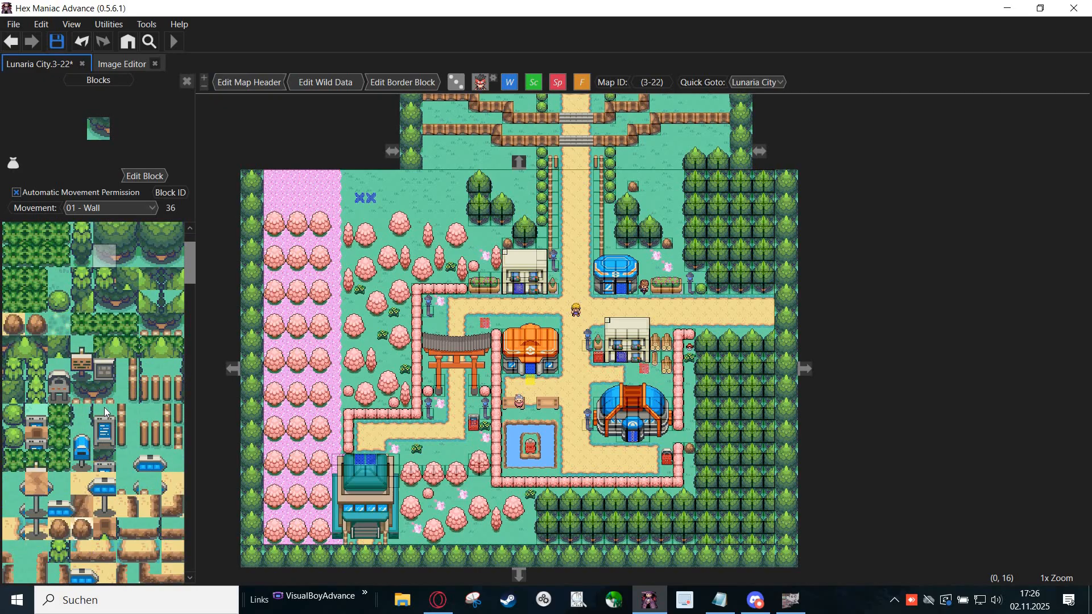
scroll(111, 390, down, 2)
scroll(107, 401, down, 3)
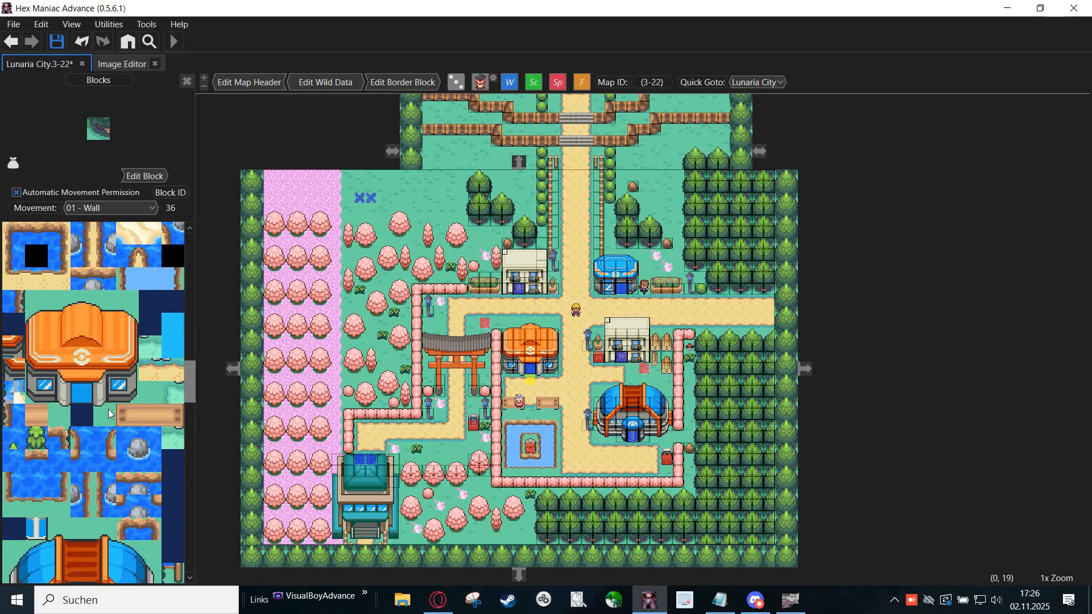
scroll(109, 420, down, 6)
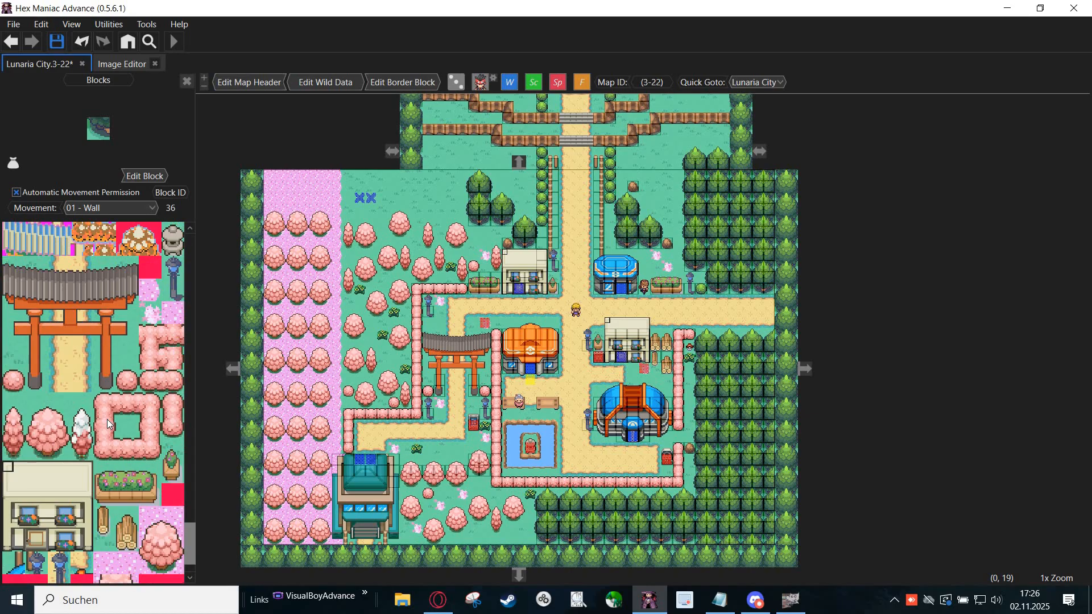
scroll(589, 209, up, 1)
Step: Open the connected map 3-77 north of the city, examine its temple area, and pick the stone lantern's base block
drag(588, 209, 569, 424)
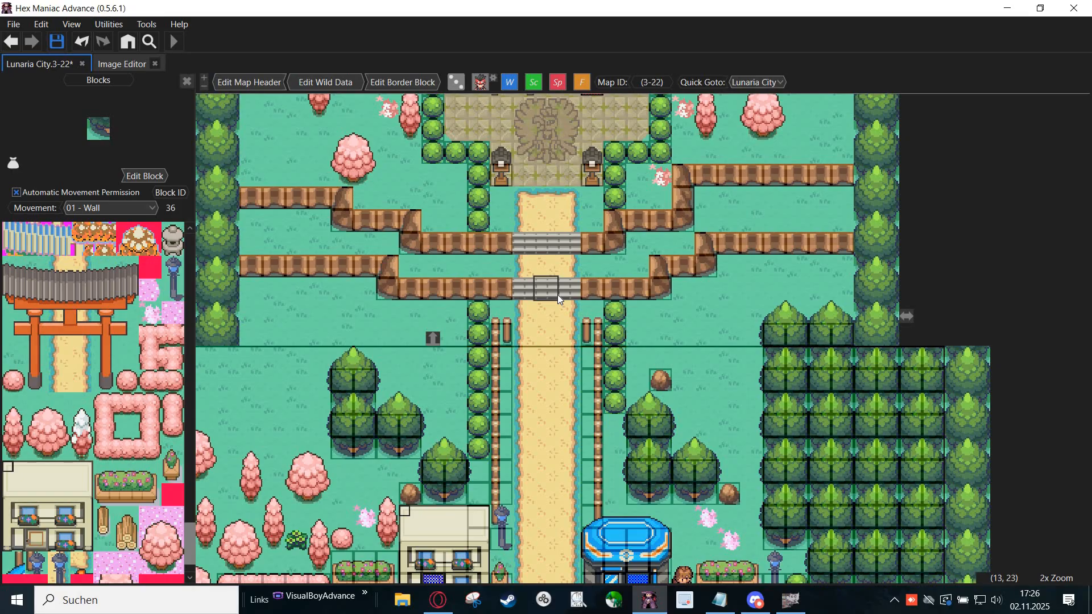
click(528, 271)
scroll(520, 237, up, 2)
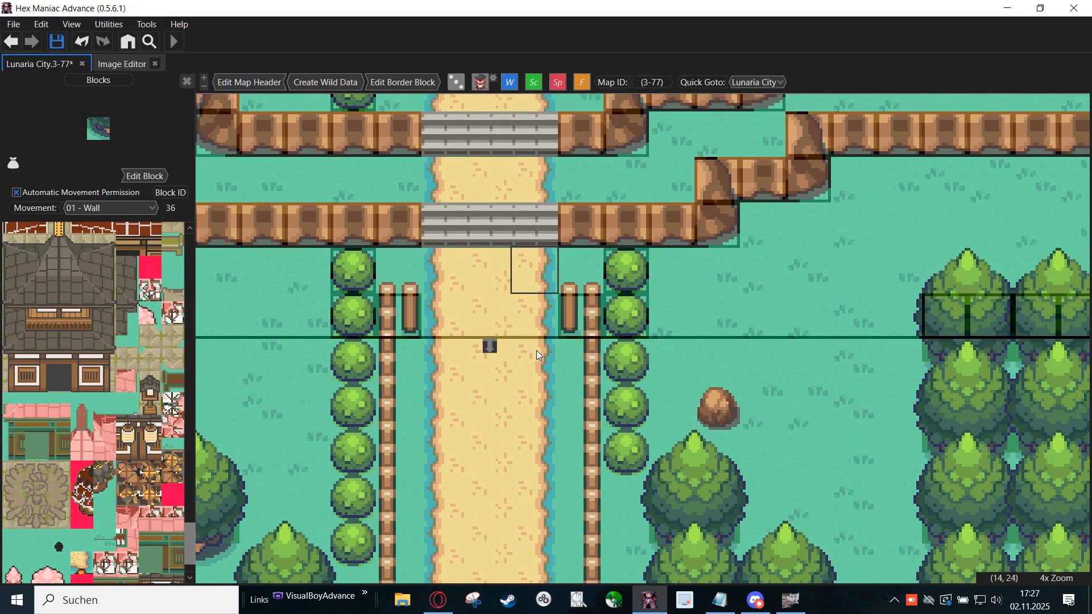
drag(537, 351, 553, 393)
drag(555, 300, 629, 484)
drag(639, 438, 682, 187)
scroll(677, 369, down, 2)
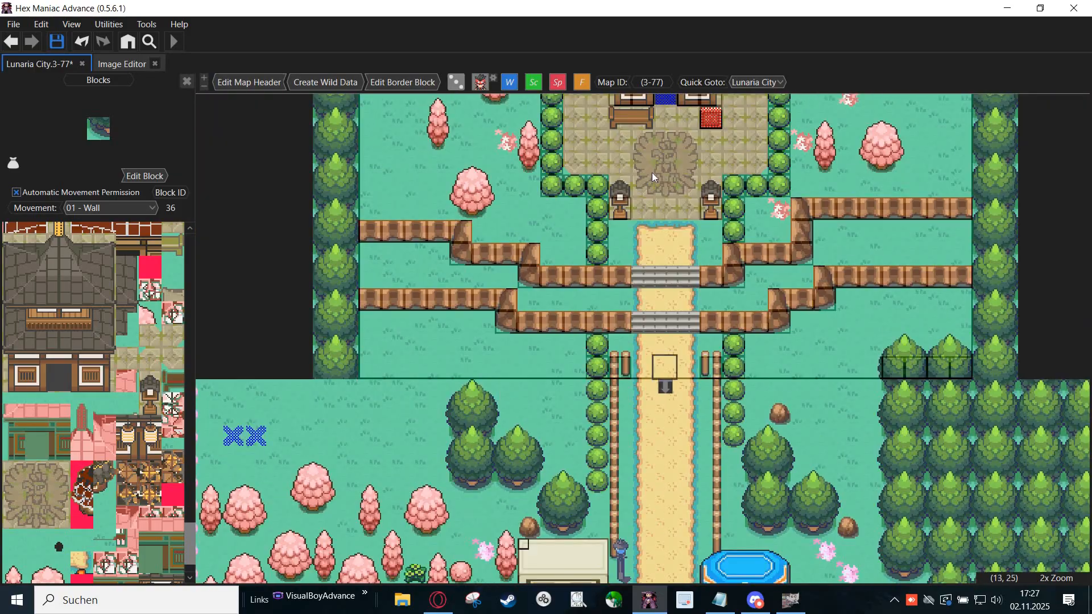
drag(665, 434, 613, 332)
scroll(616, 332, up, 1)
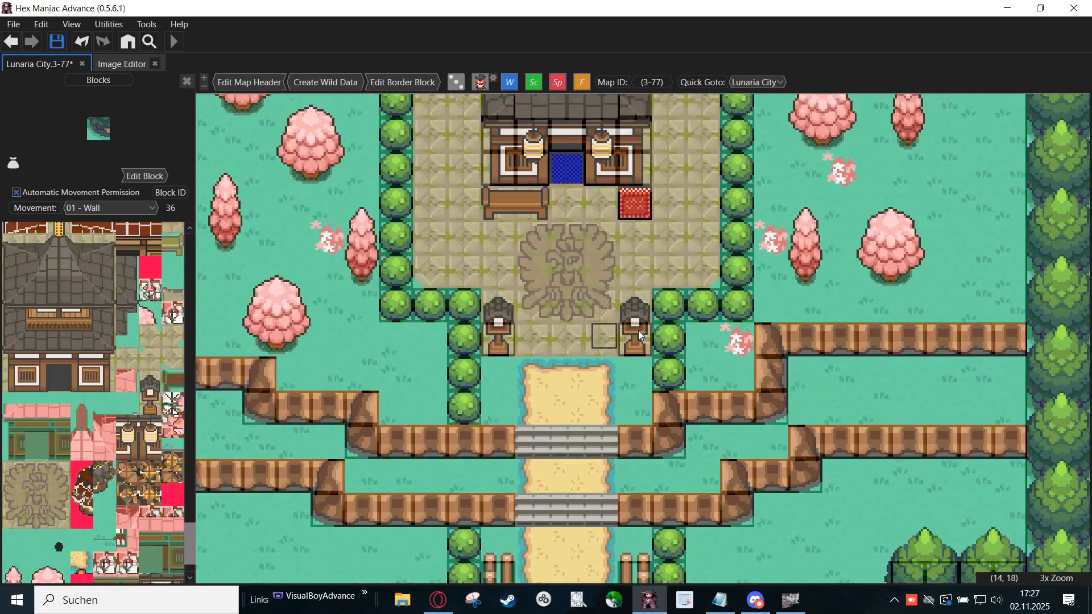
scroll(44, 443, down, 7)
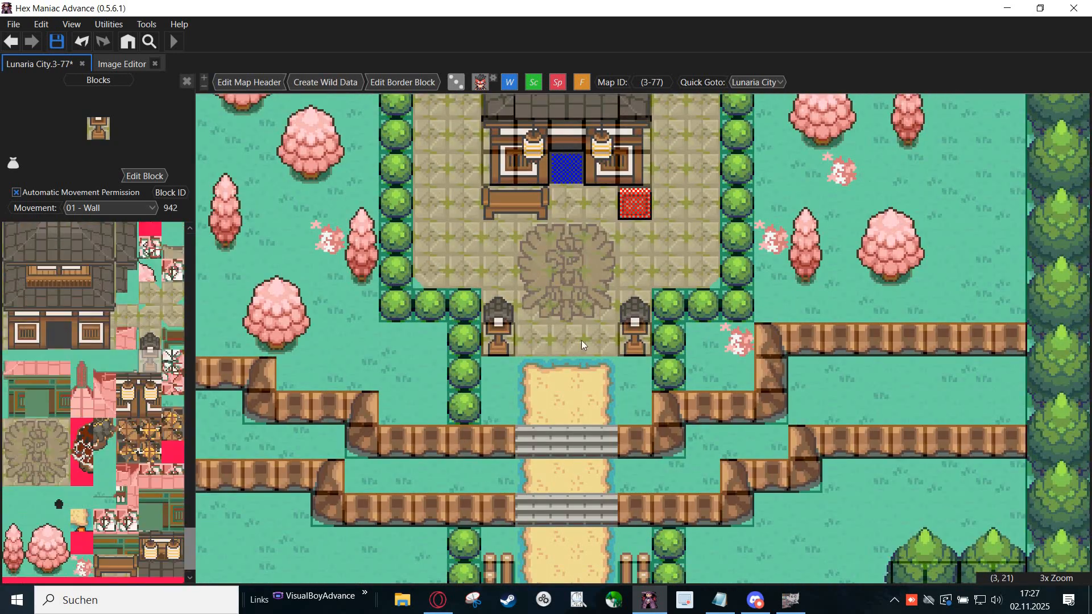
Step: Return to map 3-22, pick the sandy path's edge block, and compare the blockset's shared blocks with its city-specific ones
scroll(582, 338, down, 1)
drag(637, 272, 591, 398)
scroll(539, 330, up, 1)
scroll(532, 307, up, 2)
scroll(543, 340, down, 2)
drag(543, 340, 559, 188)
scroll(538, 338, down, 1)
drag(539, 470, 560, 210)
right_click(568, 369)
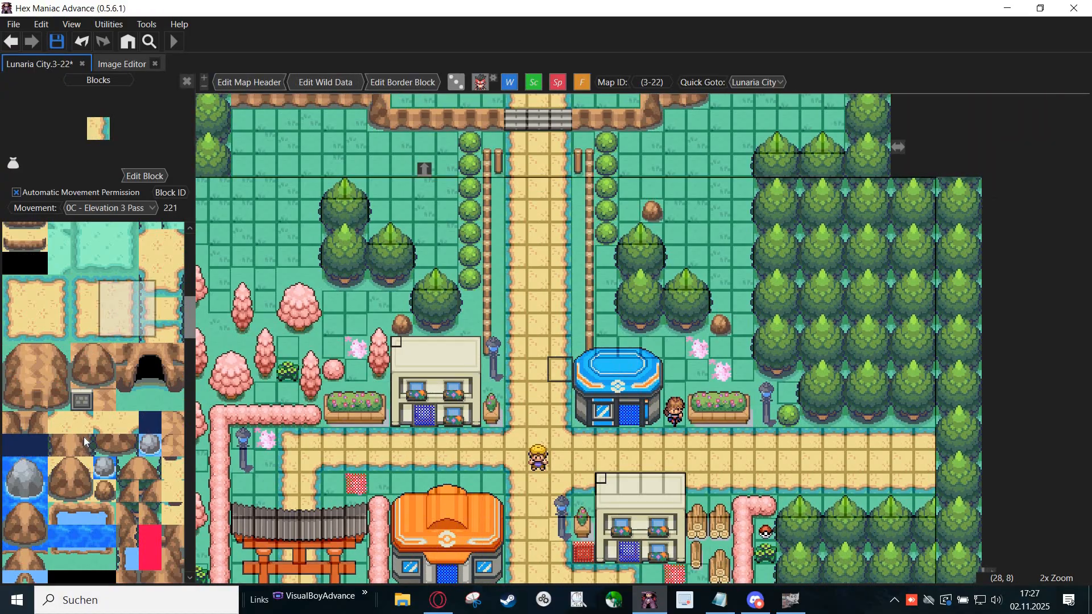
scroll(104, 446, down, 10)
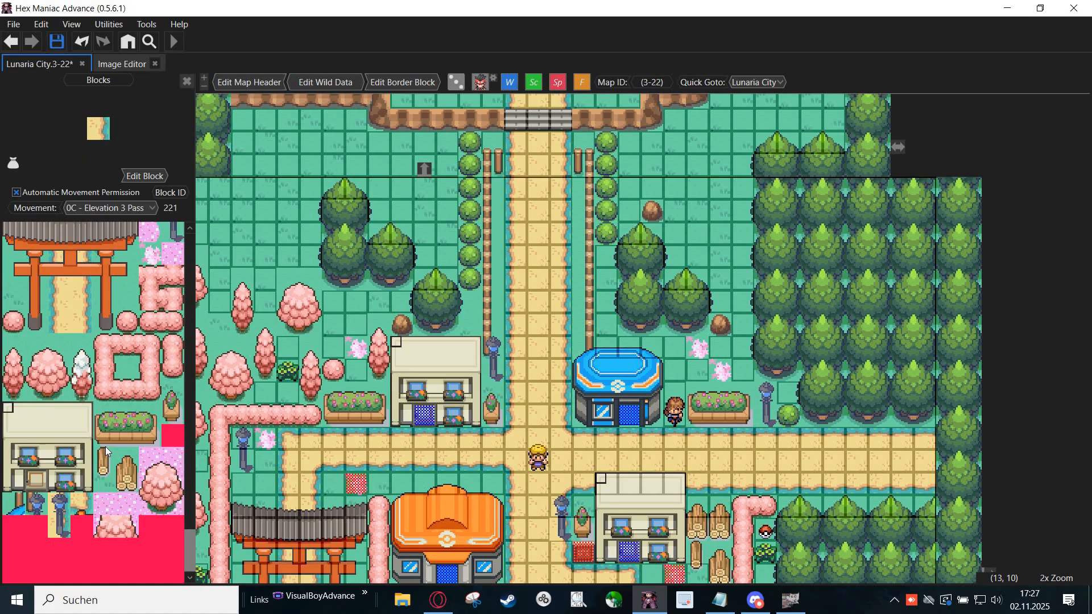
scroll(104, 446, up, 10)
scroll(105, 446, down, 15)
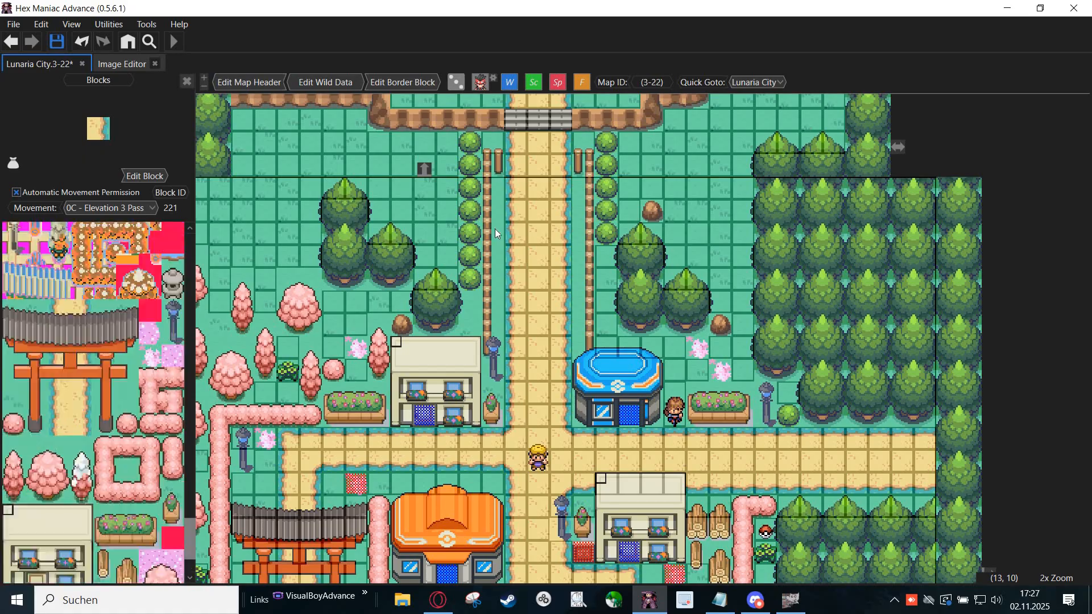
Step: Inspect the border between Lunaria City and temple map 3-77, and highlight "transition zone" in the tileset tutorial notes
drag(510, 108, 479, 369)
scroll(479, 370, up, 1)
mouse_move(548, 387)
mouse_down()
mouse_move(507, 311)
mouse_move(579, 321)
mouse_move(548, 375)
mouse_up()
scroll(530, 322, up, 1)
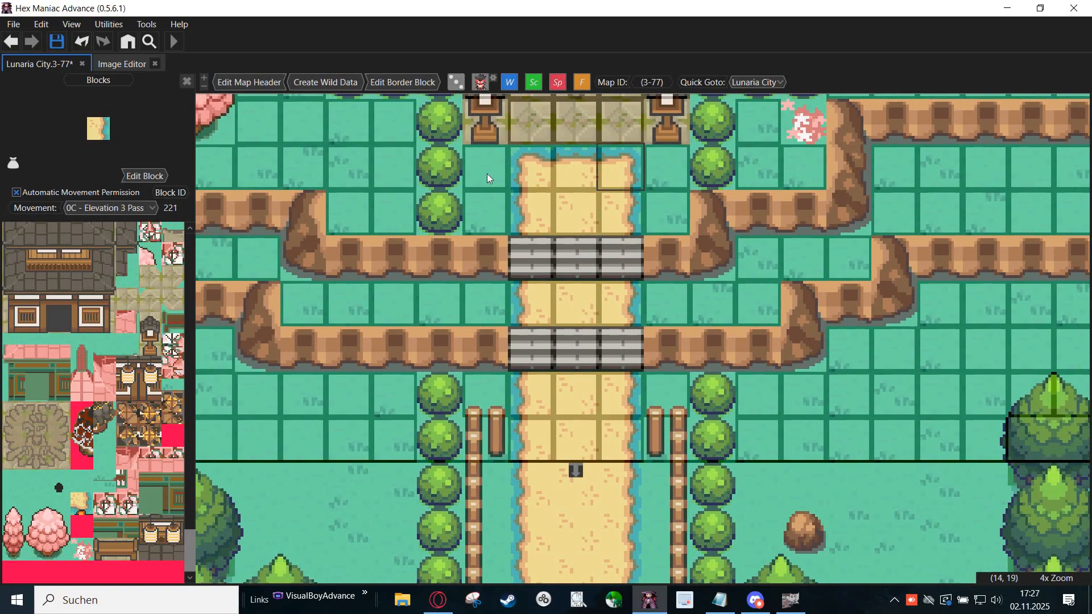
click(720, 600)
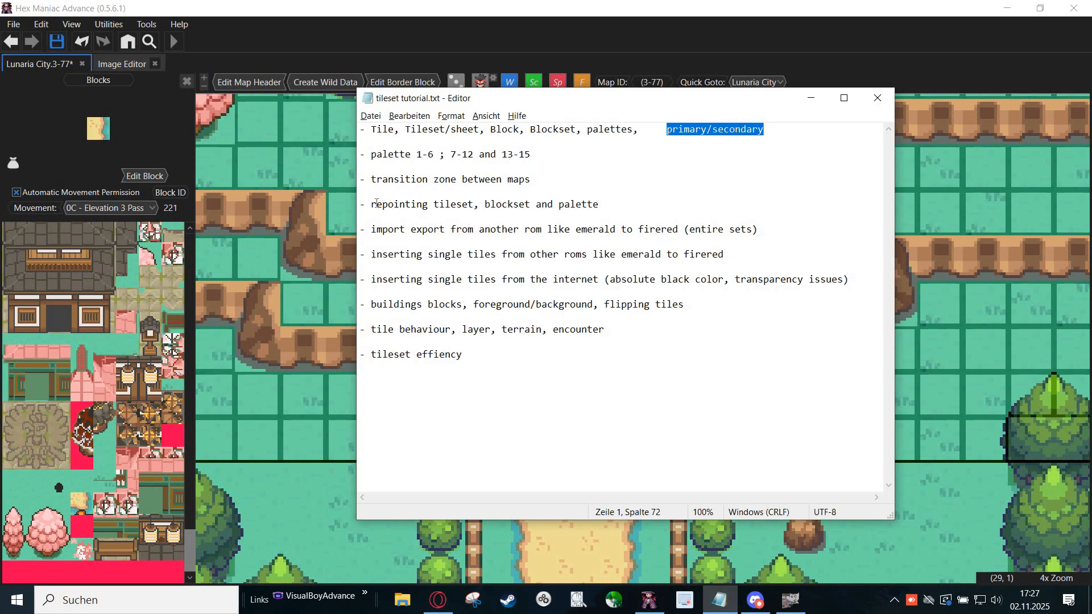
drag(371, 179, 453, 180)
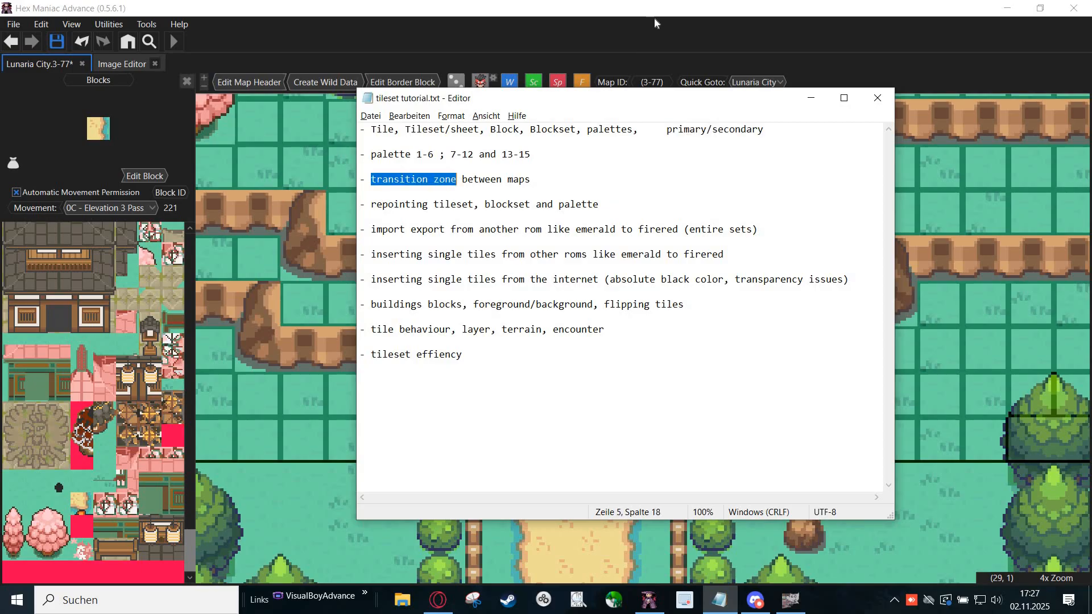
click(542, 229)
click(650, 600)
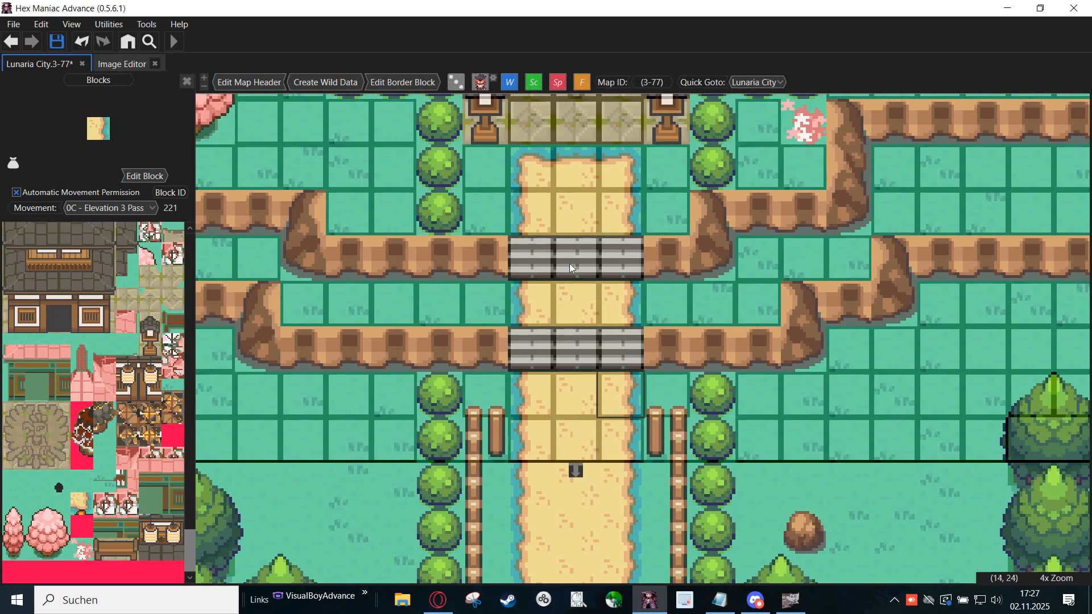
Step: Pick the plain sandy path block, and compare the two maps along their border with the shared blocks in the blockset
scroll(568, 263, down, 1)
drag(572, 328, 596, 204)
right_click(557, 350)
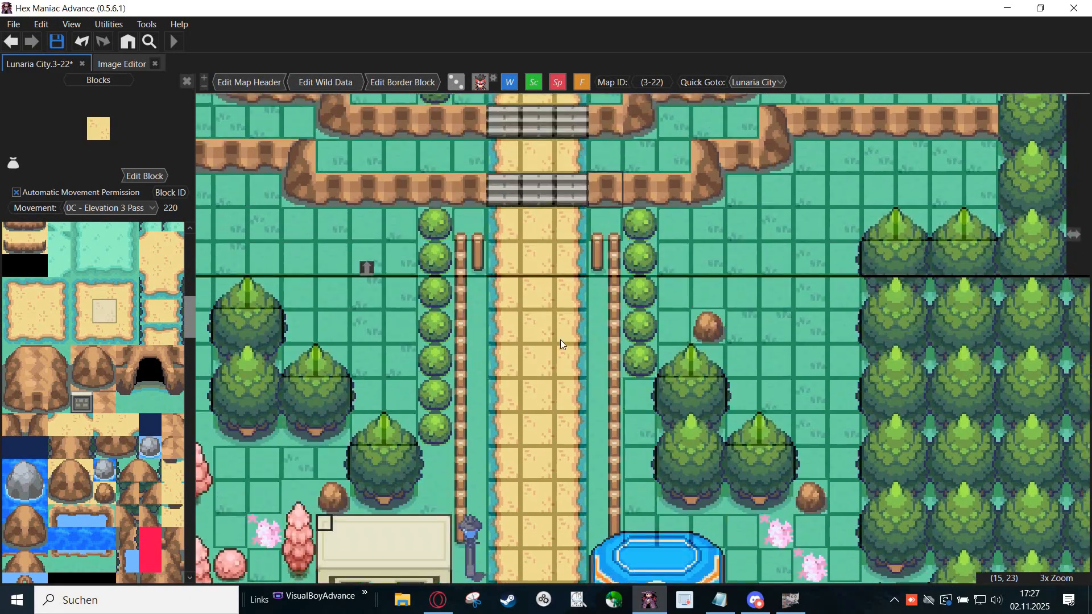
click(592, 312)
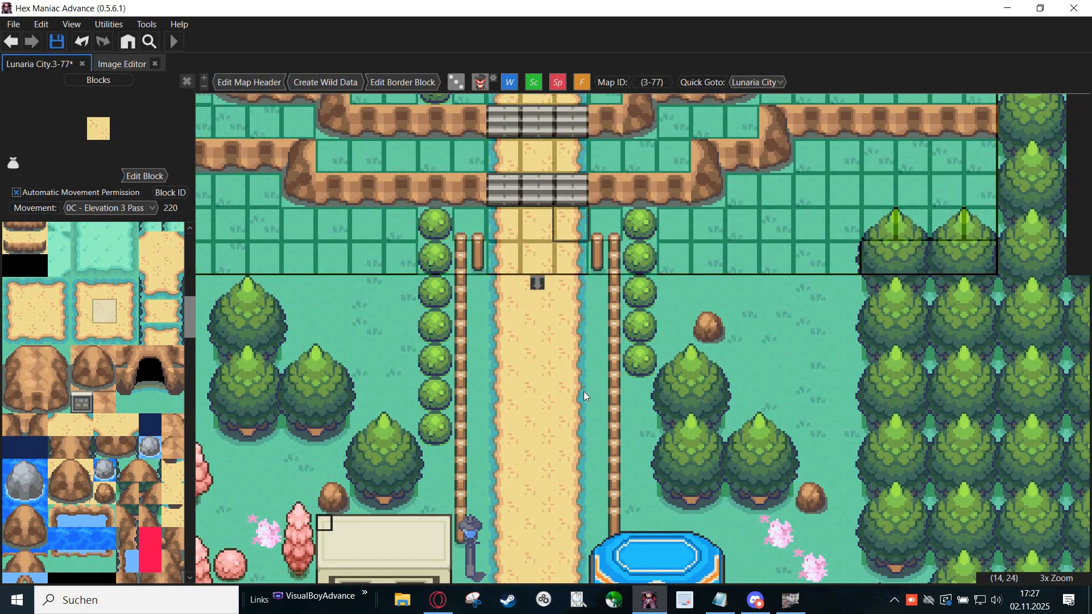
drag(585, 223, 589, 350)
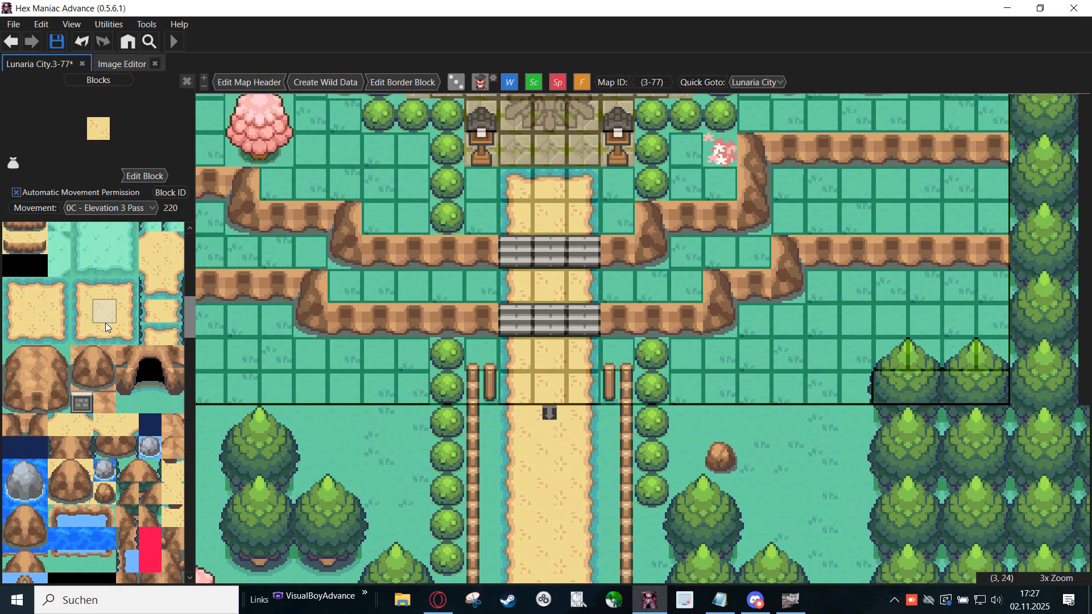
scroll(105, 323, up, 5)
scroll(604, 259, up, 3)
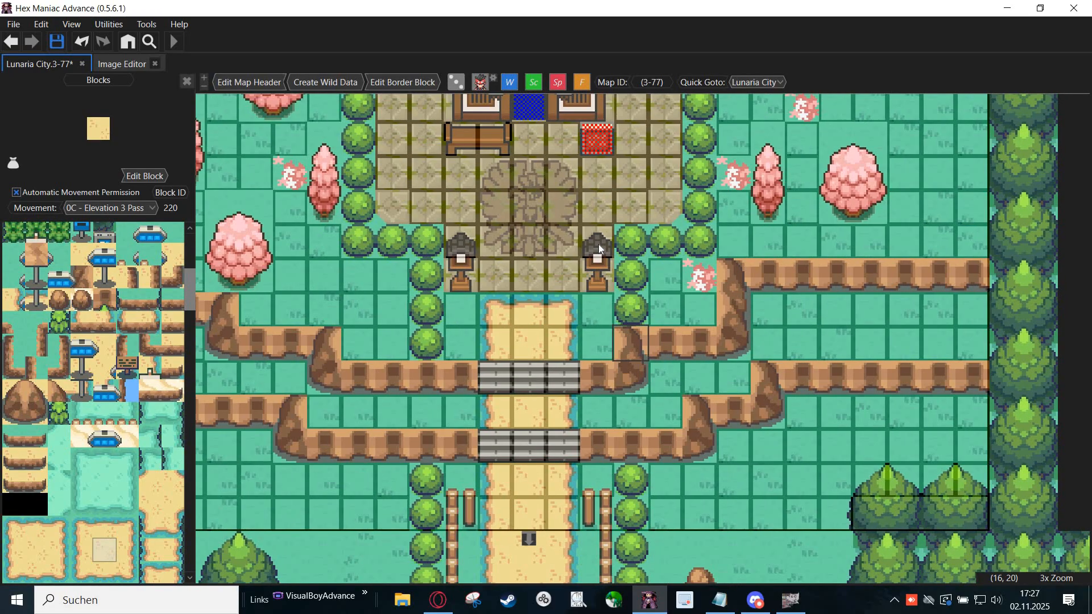
Step: Place a copy of the temple's 1x2 stone lantern on the lower steps of map 3-77, and run the ROM in VisualBoyAdvance
right_click(598, 244)
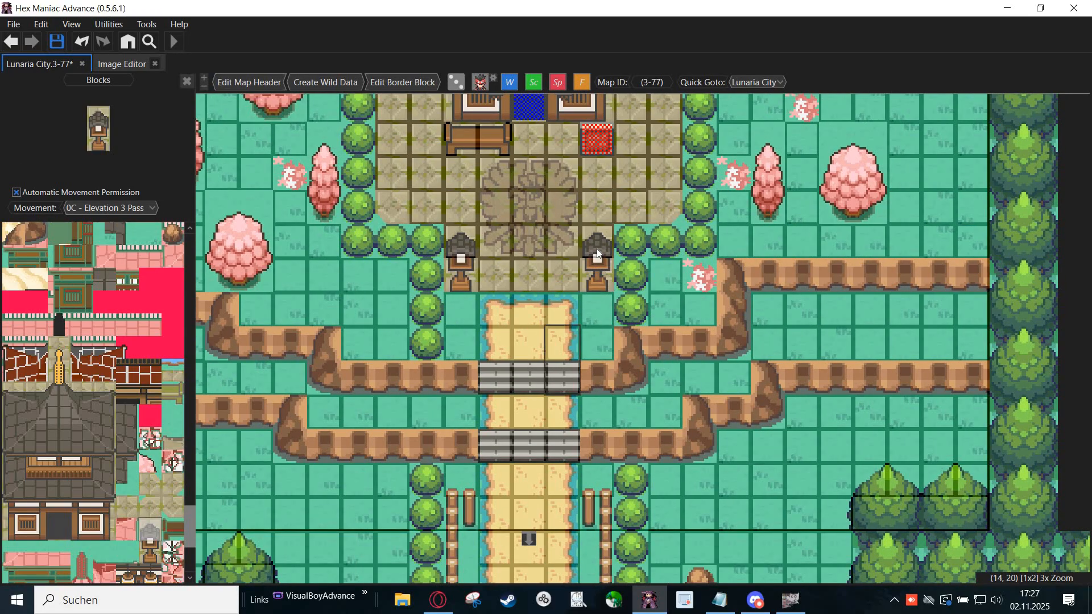
click(557, 458)
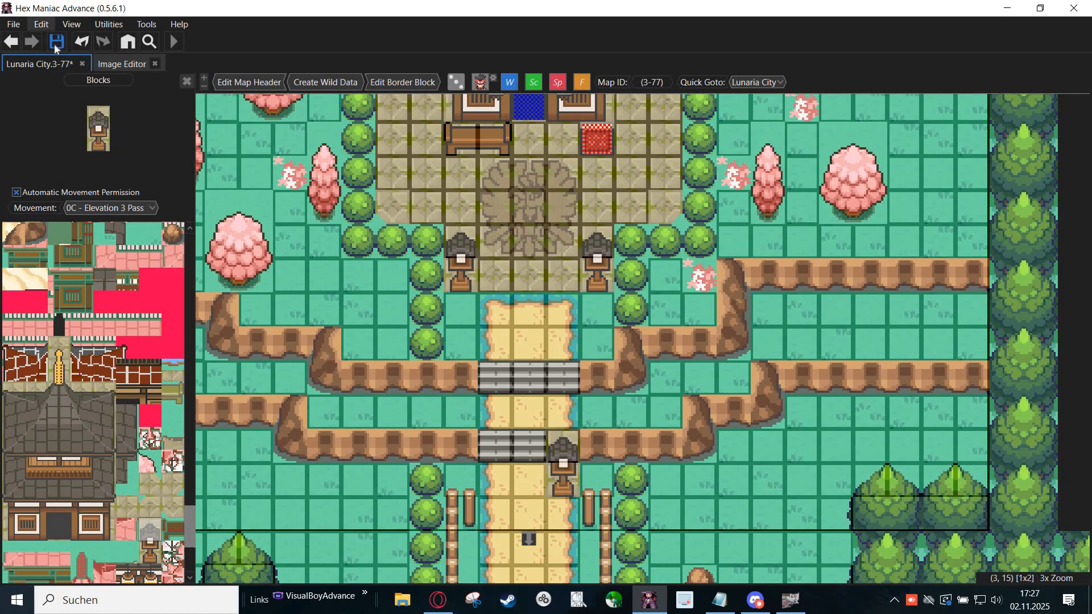
click(171, 45)
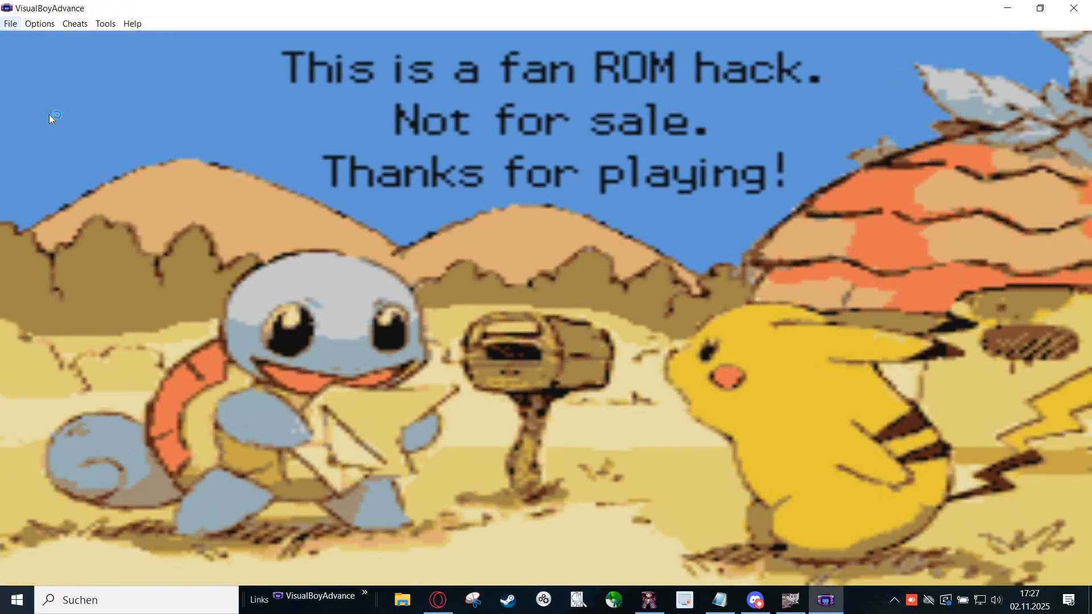
Step: Load the saved game state in slot 9, dismiss the dialogue, and leave the Pokémon Center
click(10, 24)
mouse_move(42, 98)
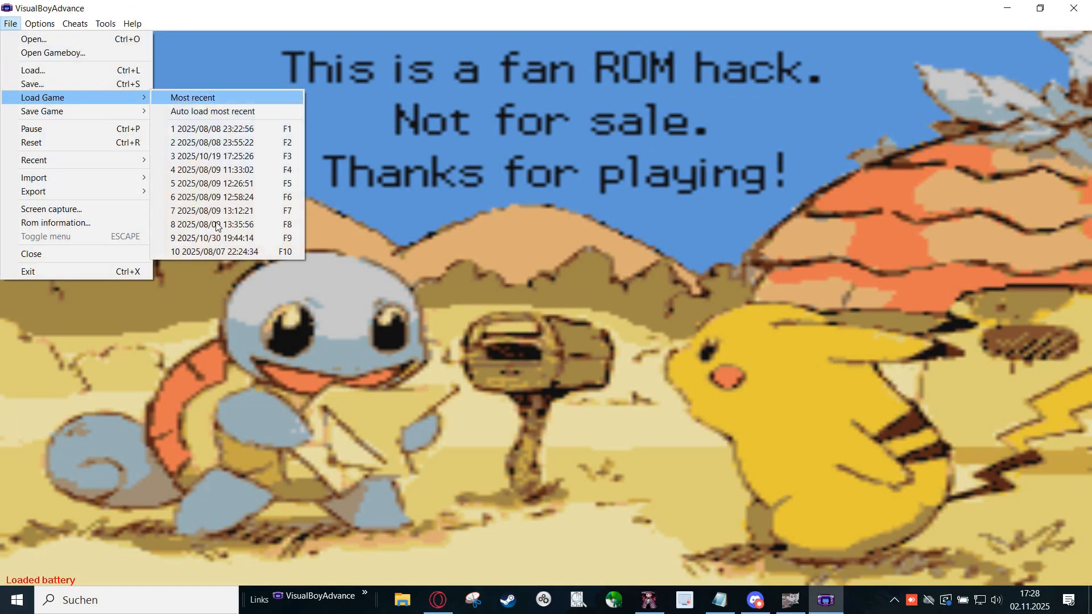
click(203, 239)
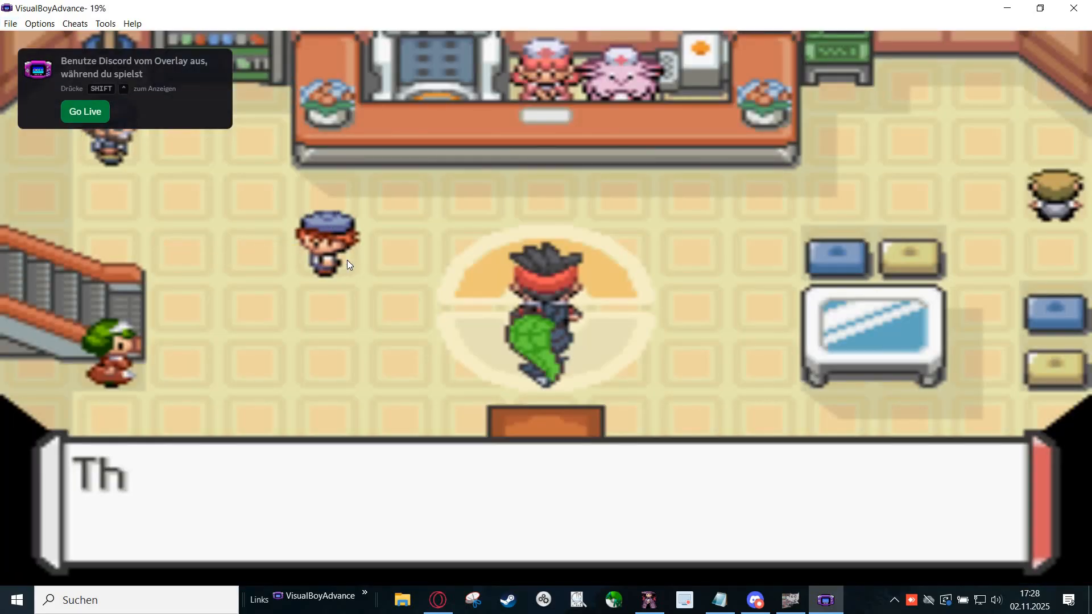
key(space)
key(z)
key(z)
key(Down)
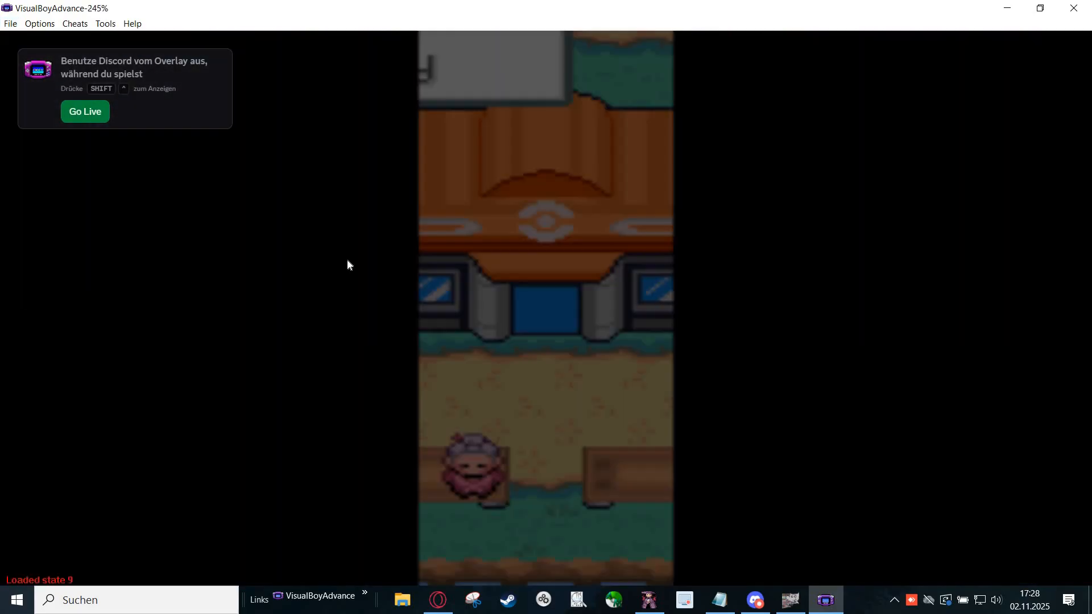
Step: Walk the character north through the city, and cross the map border repeatedly to examine how the placed lantern renders
key(Right)
key(Up)
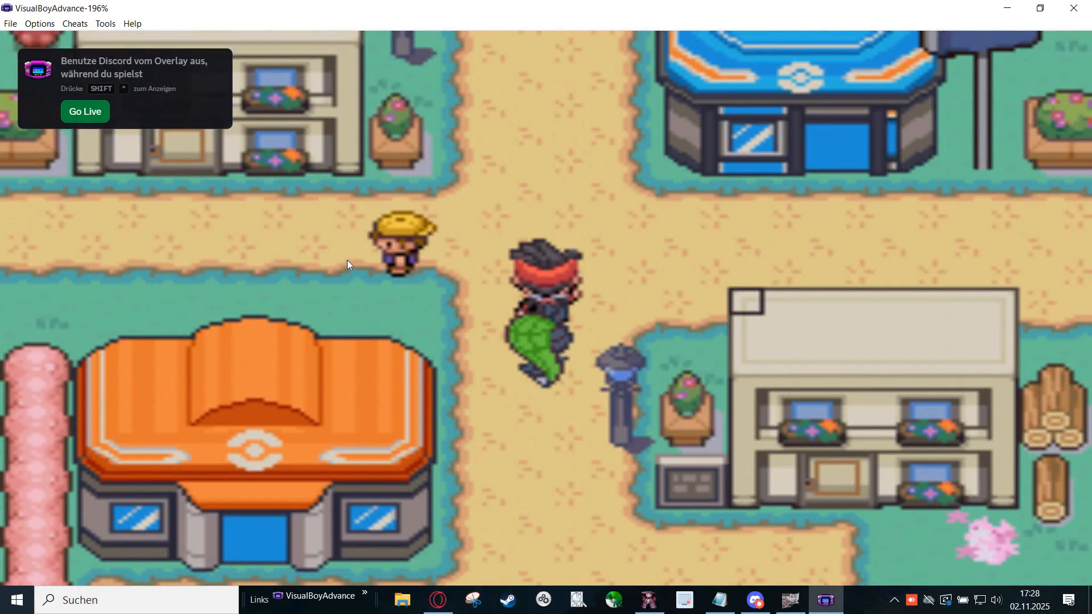
key(Up)
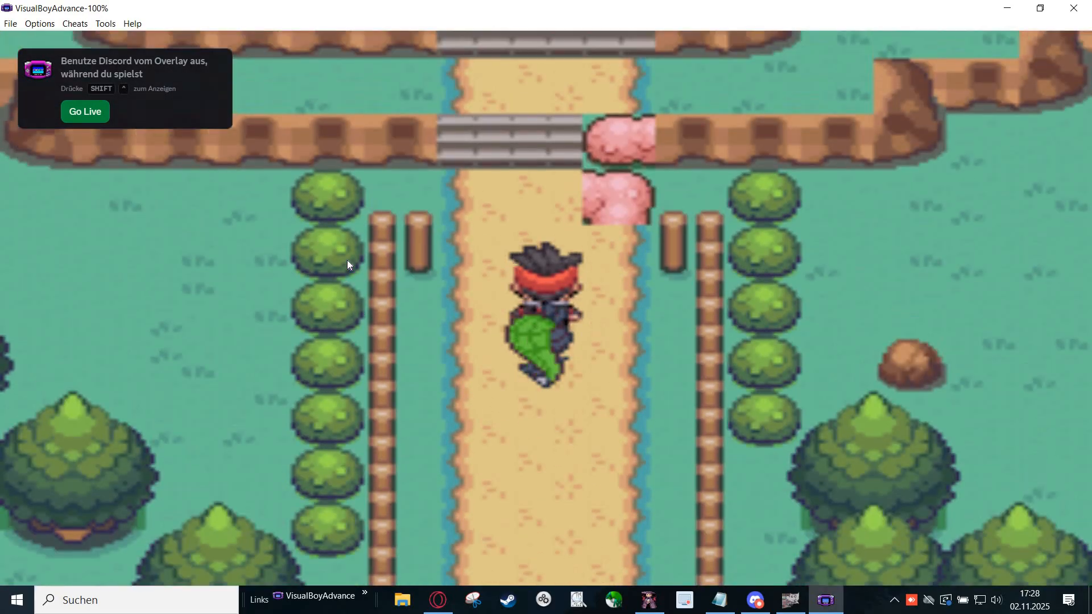
key(Right)
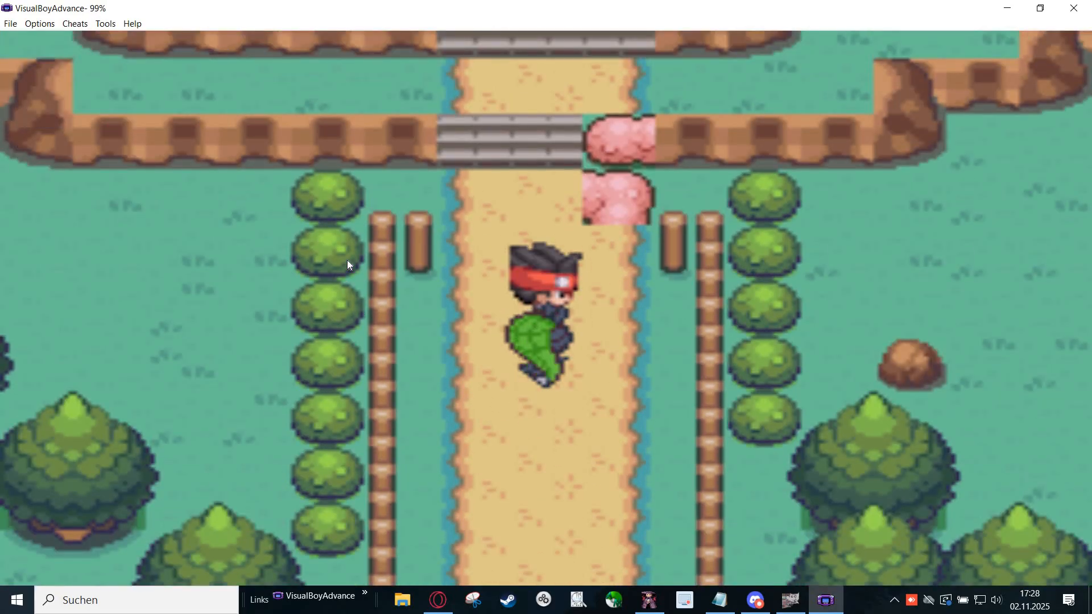
key(Up)
key(Up)
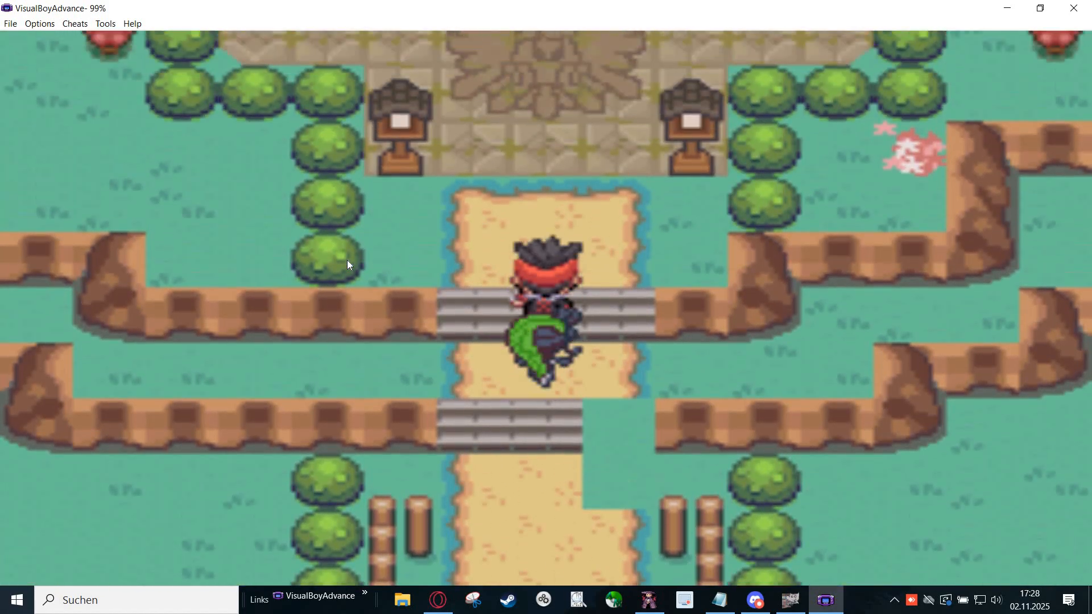
key(Down)
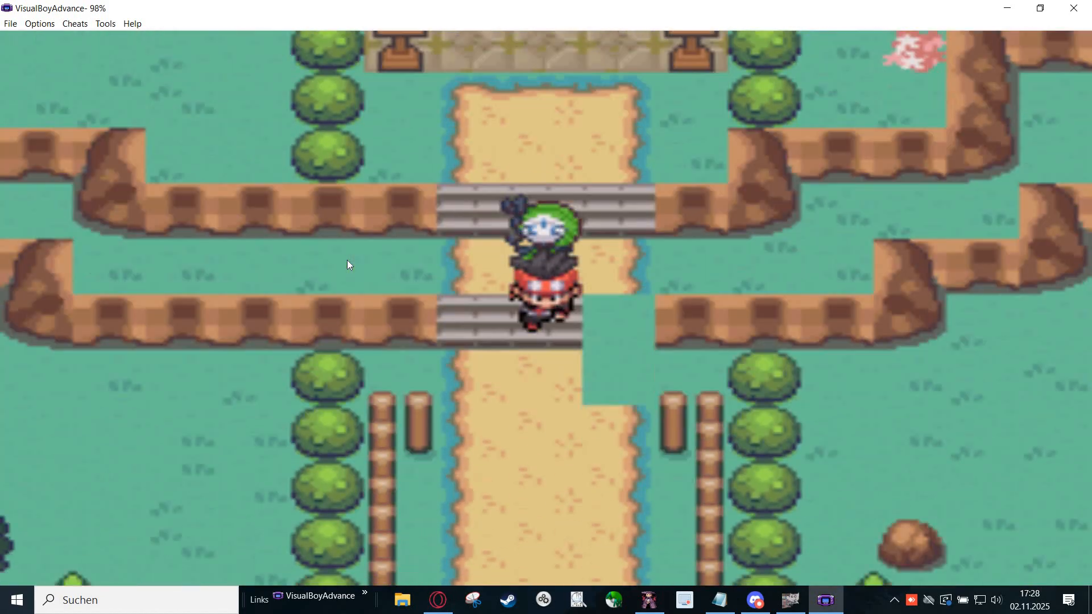
key(Up)
key(Down)
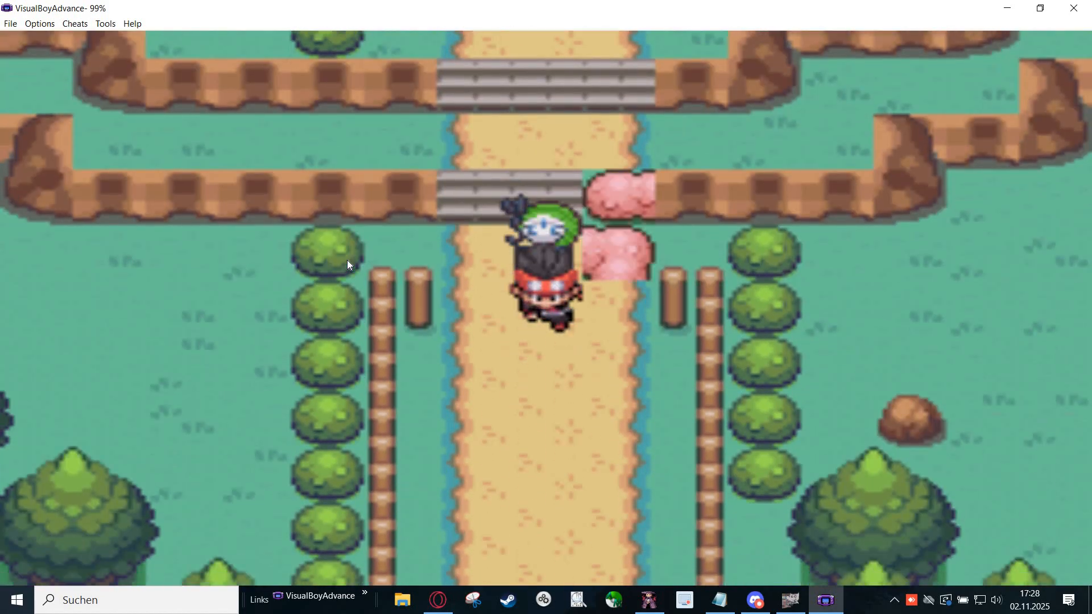
key(Up)
key(Up)
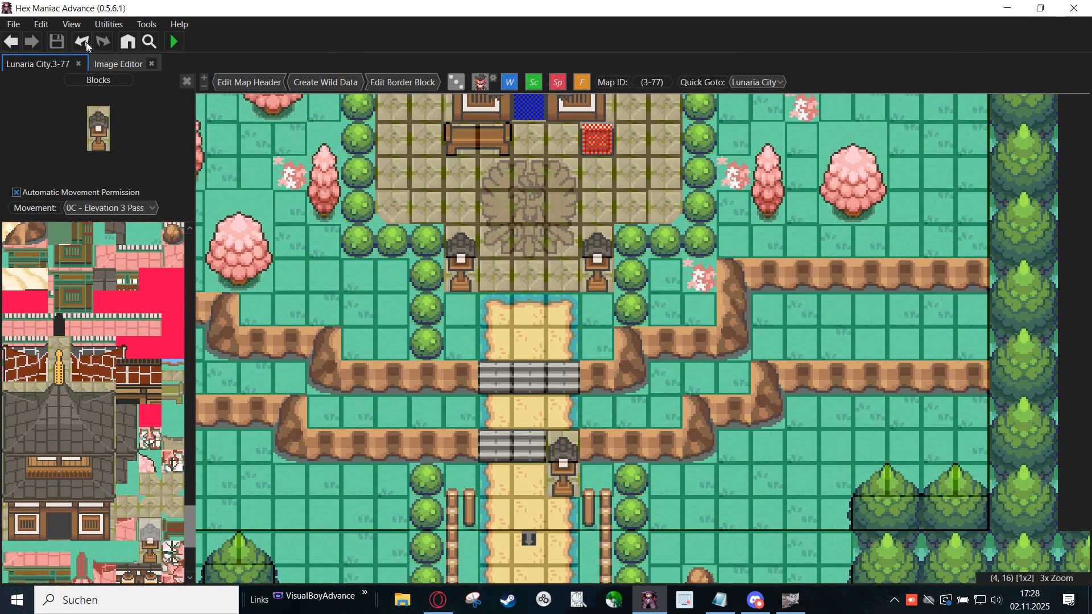
Step: Undo the lantern placement in Hex Maniac Advance, clear the block selection, and save the ROM
click(86, 43)
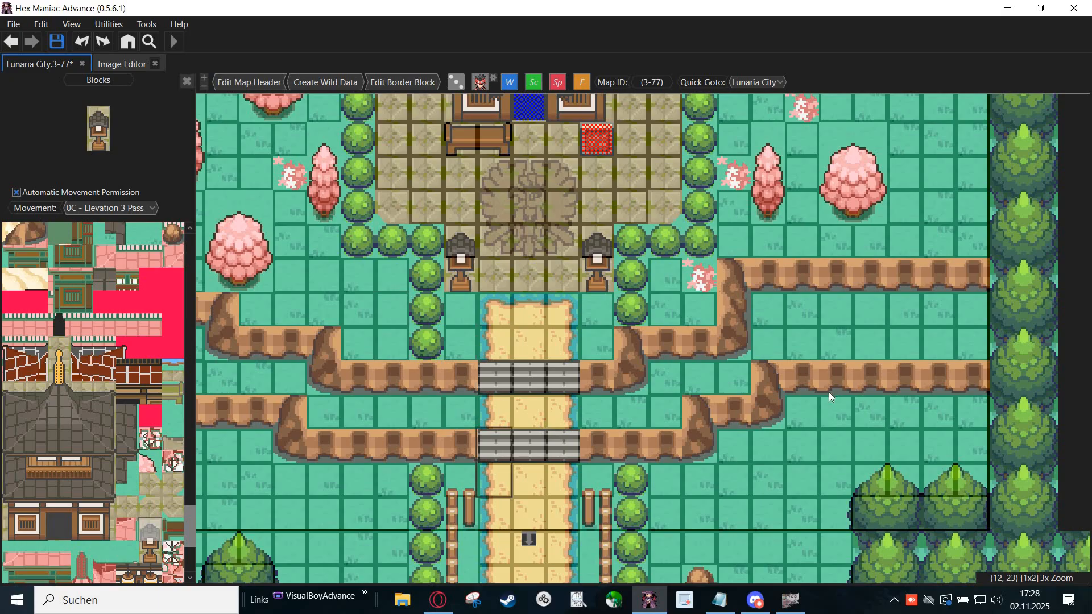
drag(931, 349, 823, 340)
key(Escape)
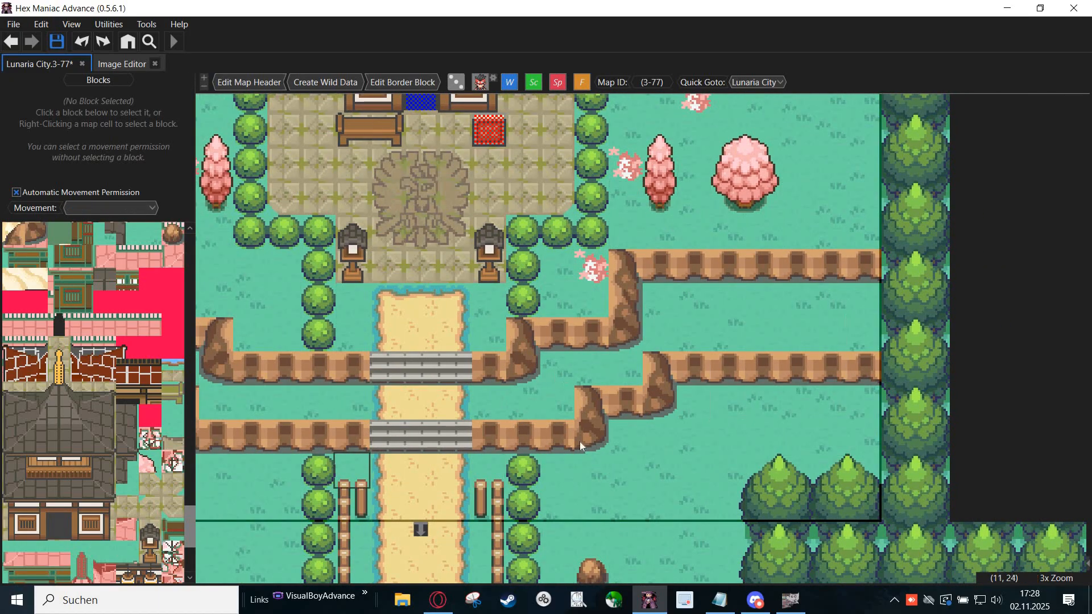
drag(399, 490, 588, 417)
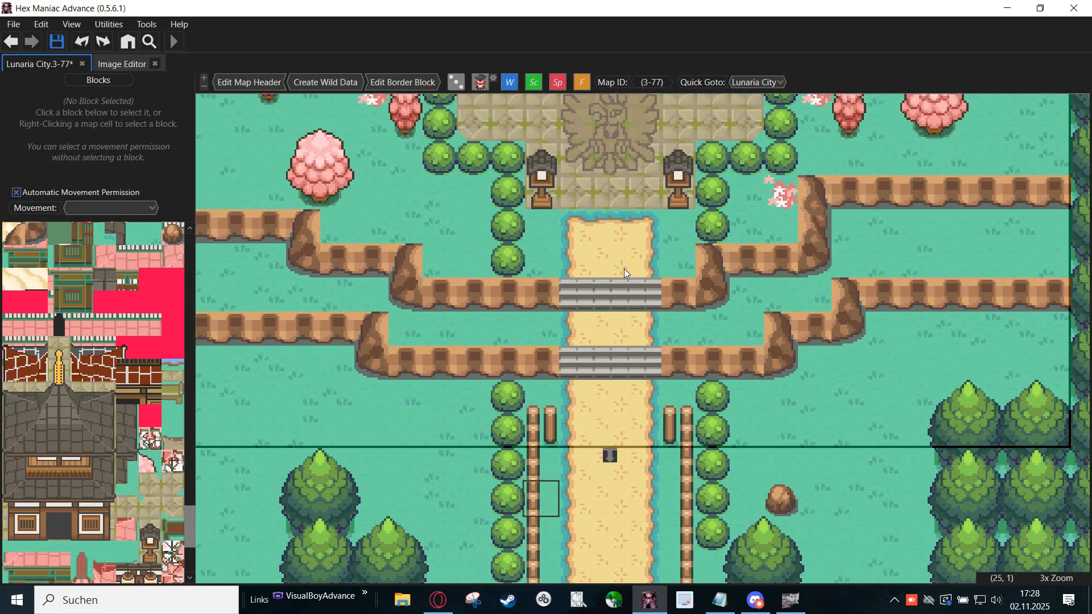
click(55, 44)
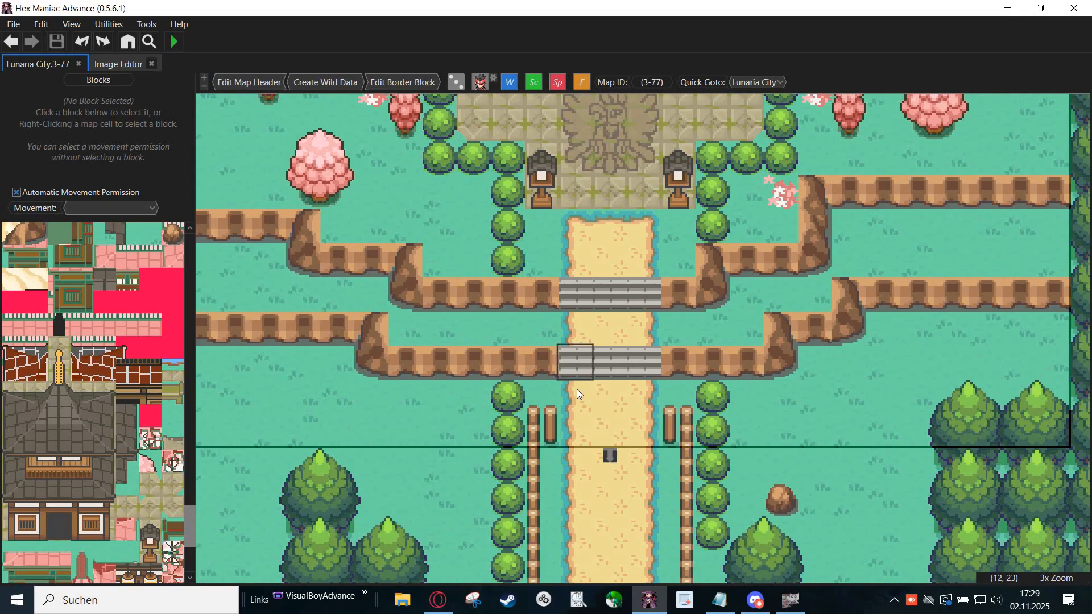
Step: Create a new connected map on the east side of Lunaria City, using map bank 3
scroll(577, 389, down, 2)
drag(570, 408, 538, 228)
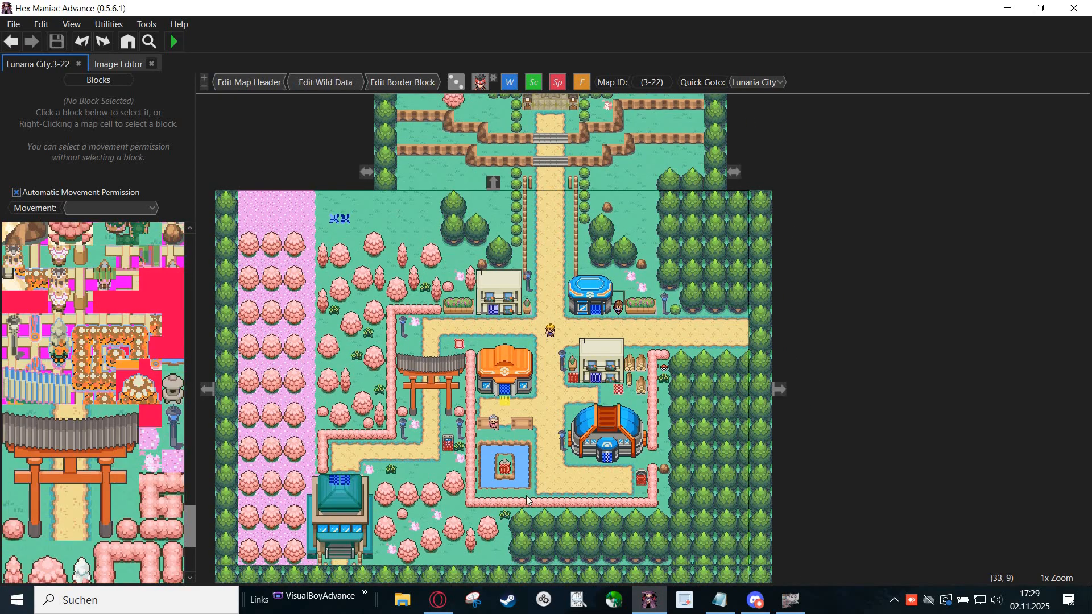
drag(527, 275, 524, 496)
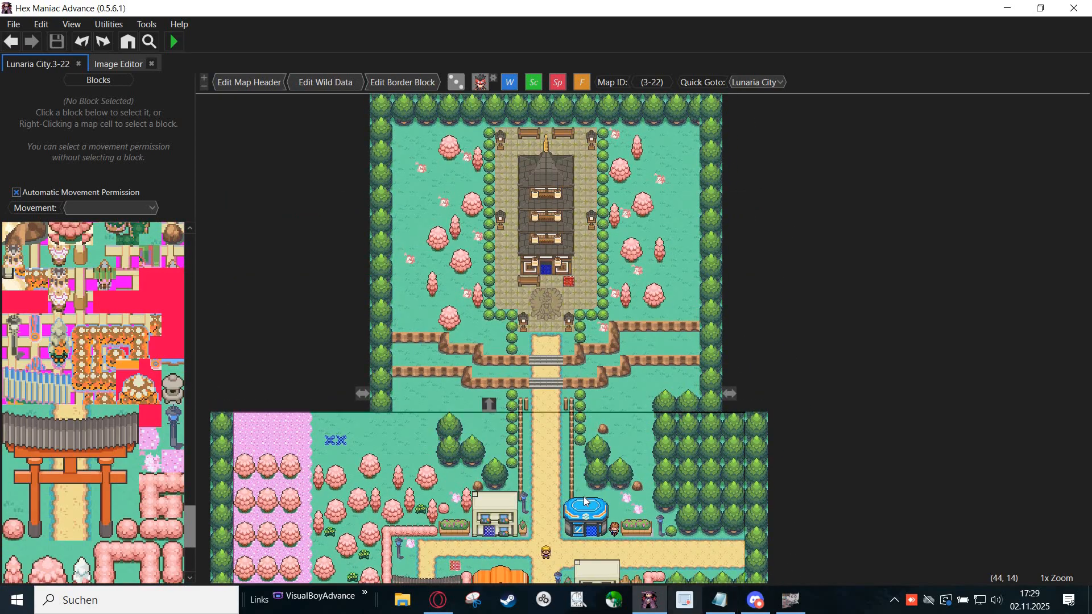
drag(607, 581, 610, 389)
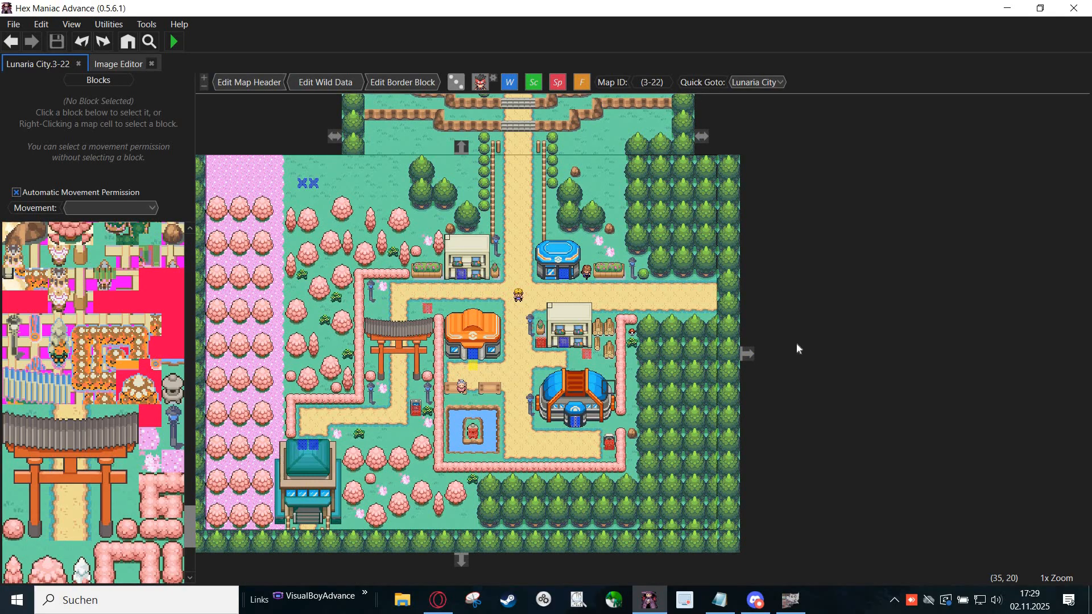
right_click(745, 354)
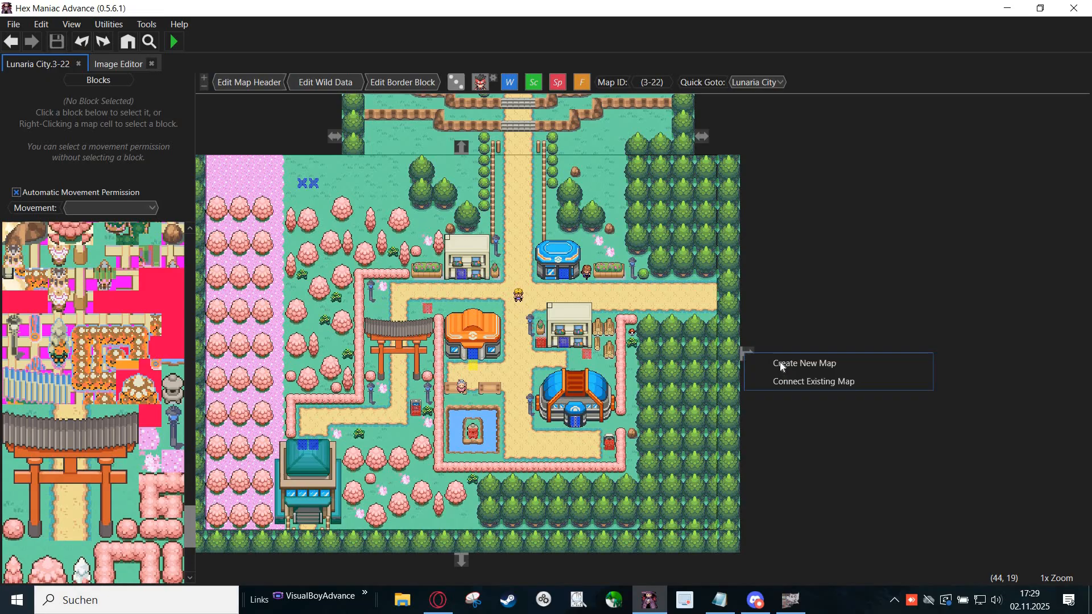
click(779, 363)
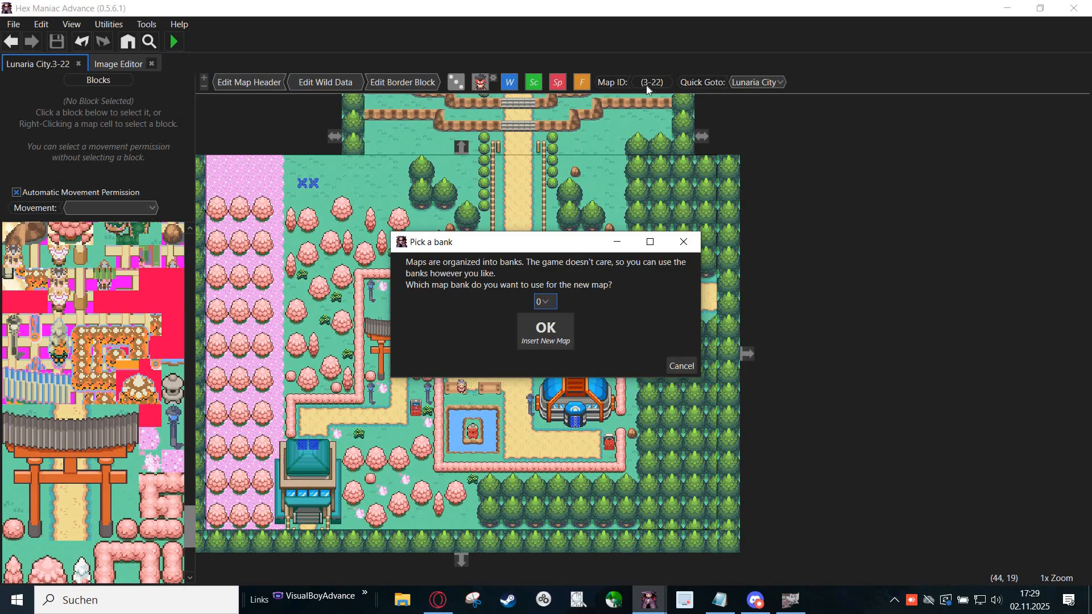
click(545, 301)
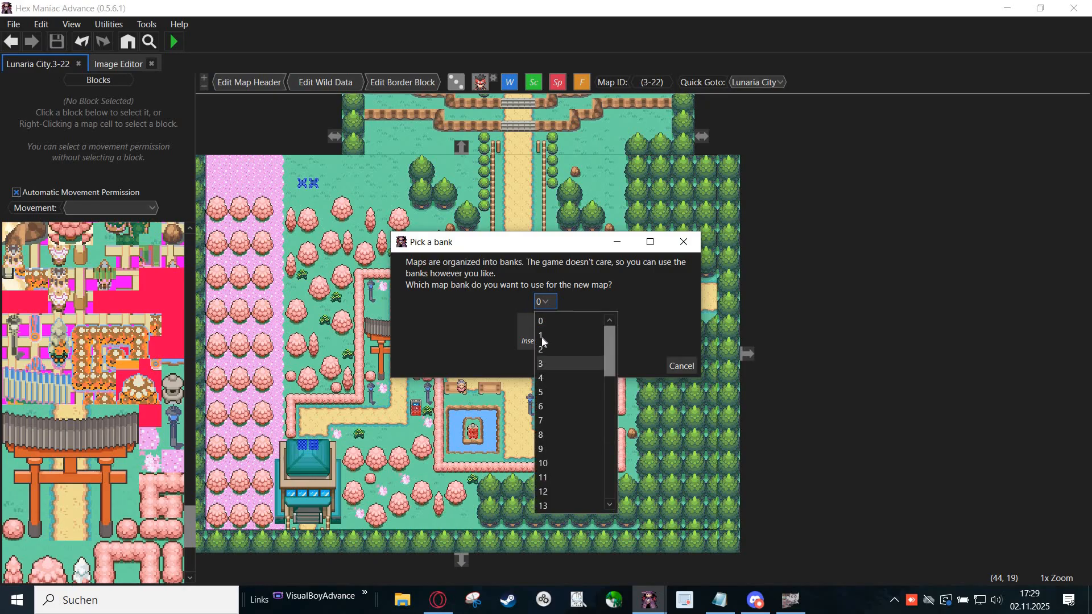
click(541, 338)
click(545, 335)
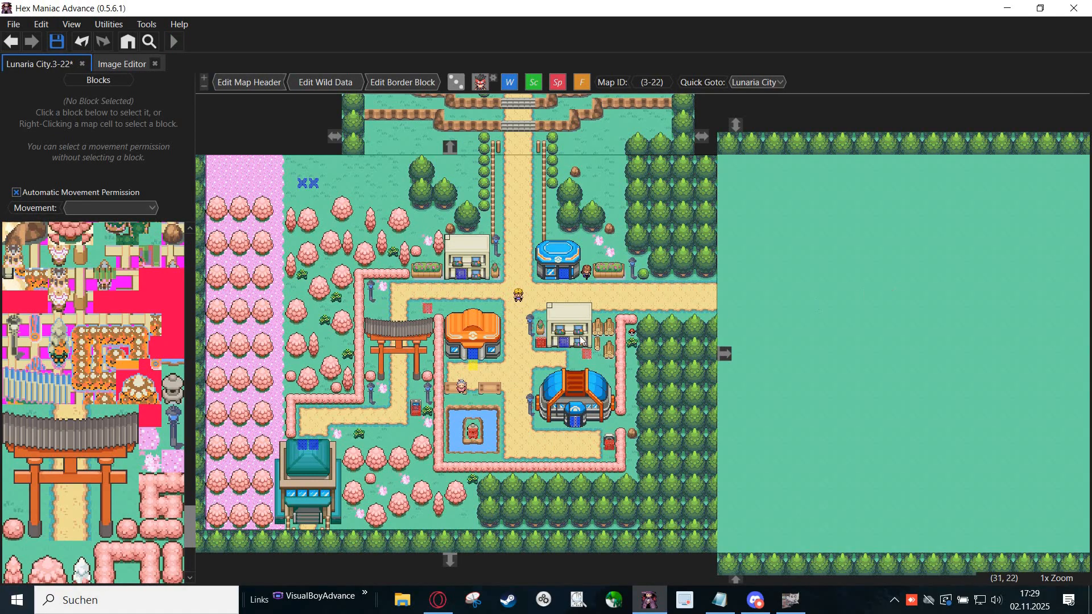
Step: Open the new empty map east of the city, and look through its blockset's shared and city-specific blocks
drag(882, 285, 579, 334)
click(694, 244)
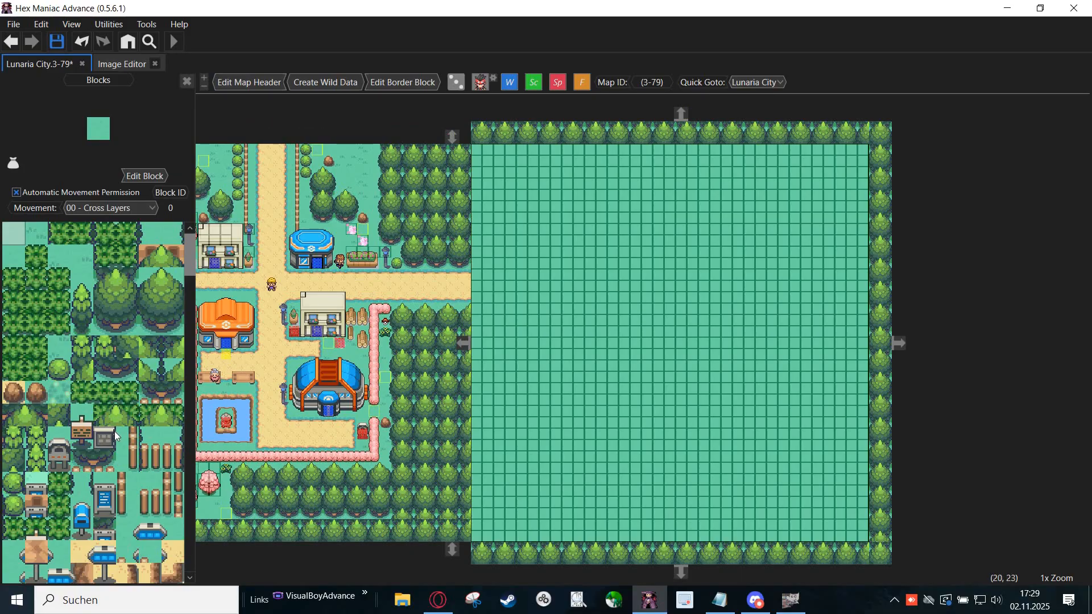
scroll(121, 435, down, 20)
scroll(121, 427, down, 15)
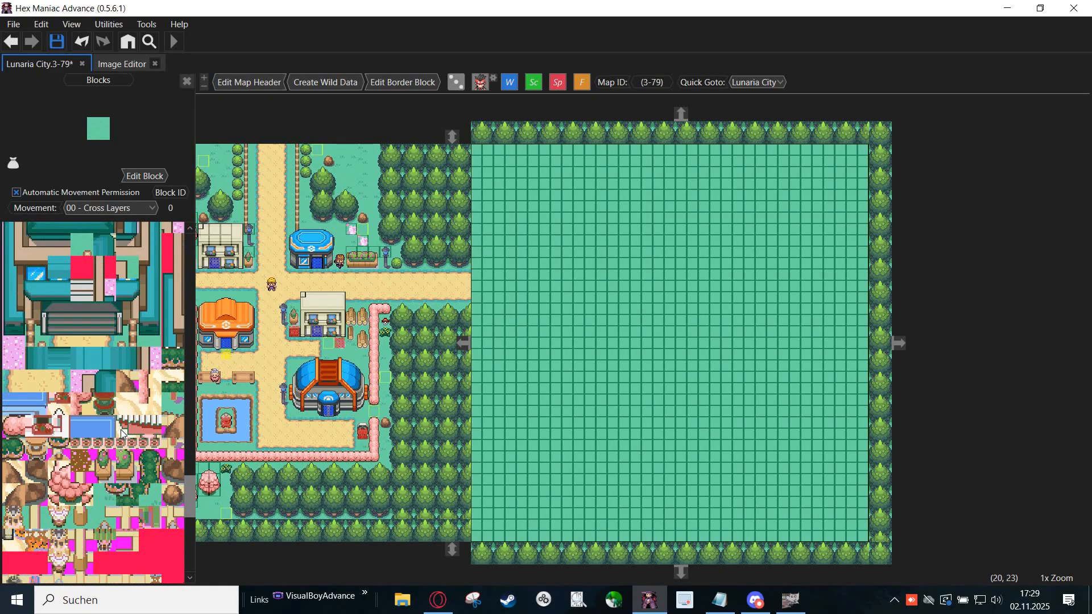
scroll(121, 430, up, 18)
drag(574, 391, 828, 398)
drag(488, 483, 538, 368)
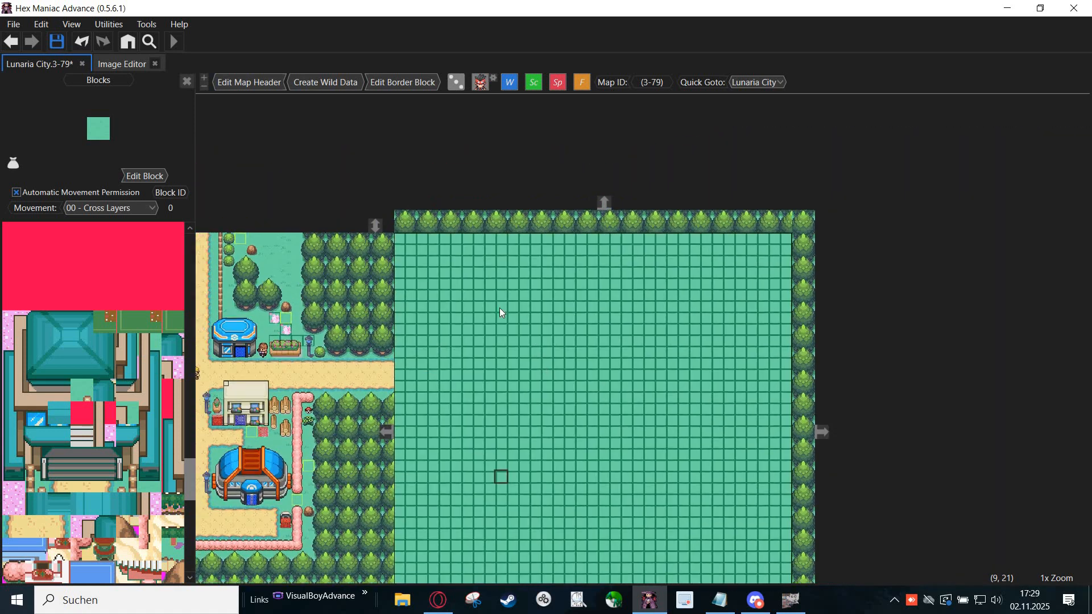
Step: Close the old tileset image, save the ROM, and open the new map's secondary tileset for editing
click(155, 64)
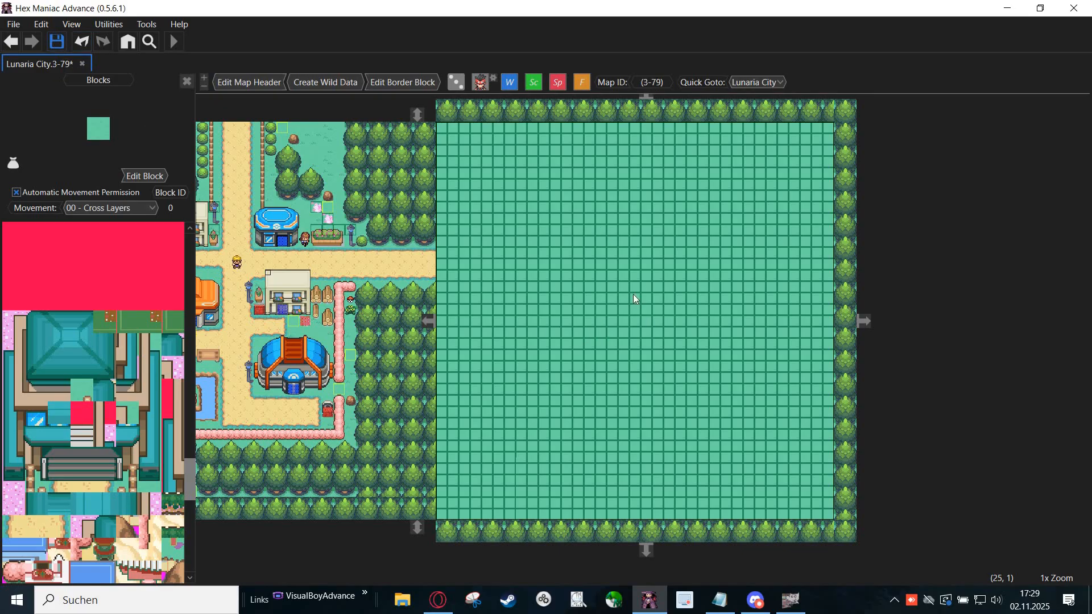
key(ctrl+s)
scroll(592, 329, up, 1)
scroll(94, 272, up, 10)
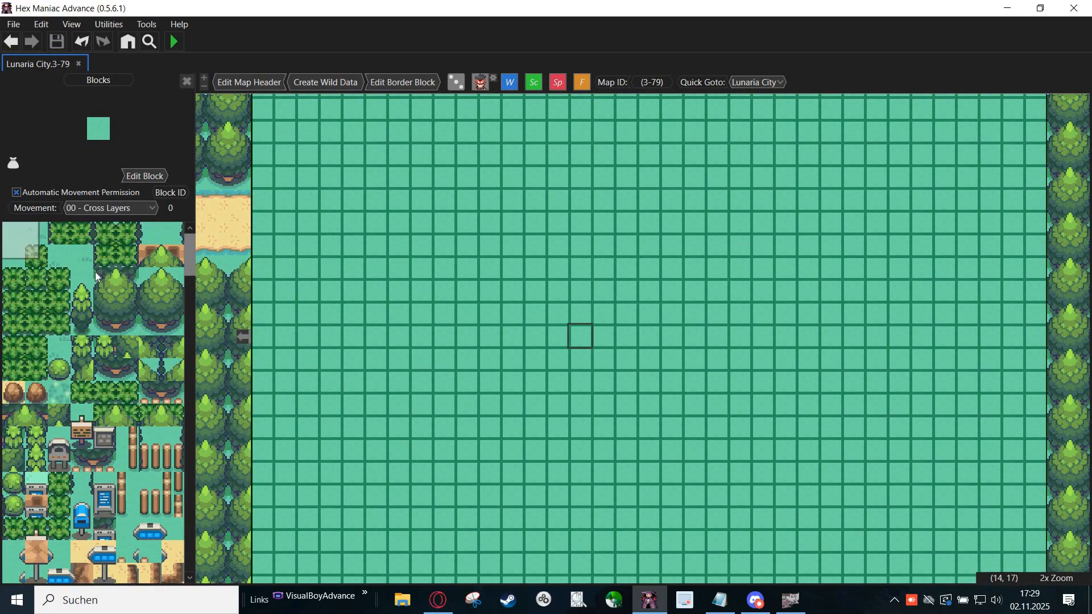
click(145, 178)
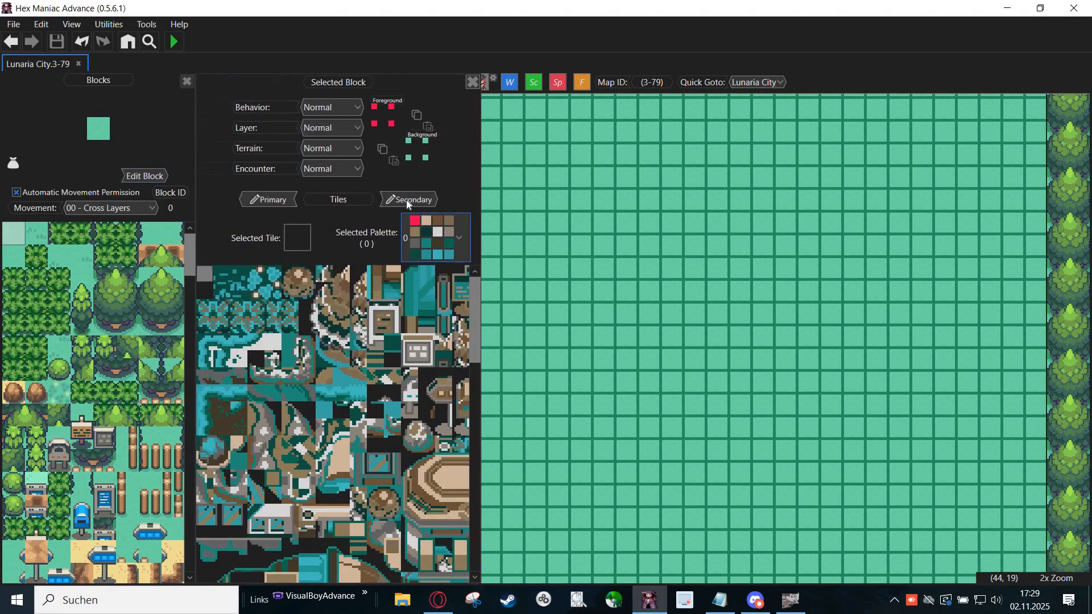
click(407, 201)
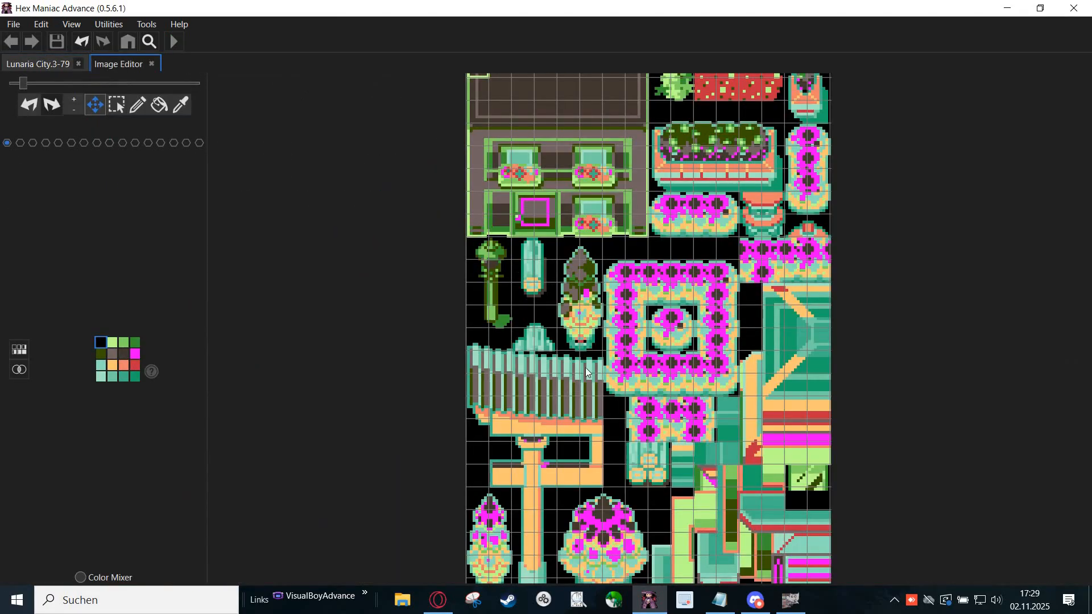
Step: Try to erase the house tiles from the secondary tileset, using the eighth palette and an 8-pixel pen in the background colour
drag(612, 237, 580, 393)
scroll(580, 393, down, 1)
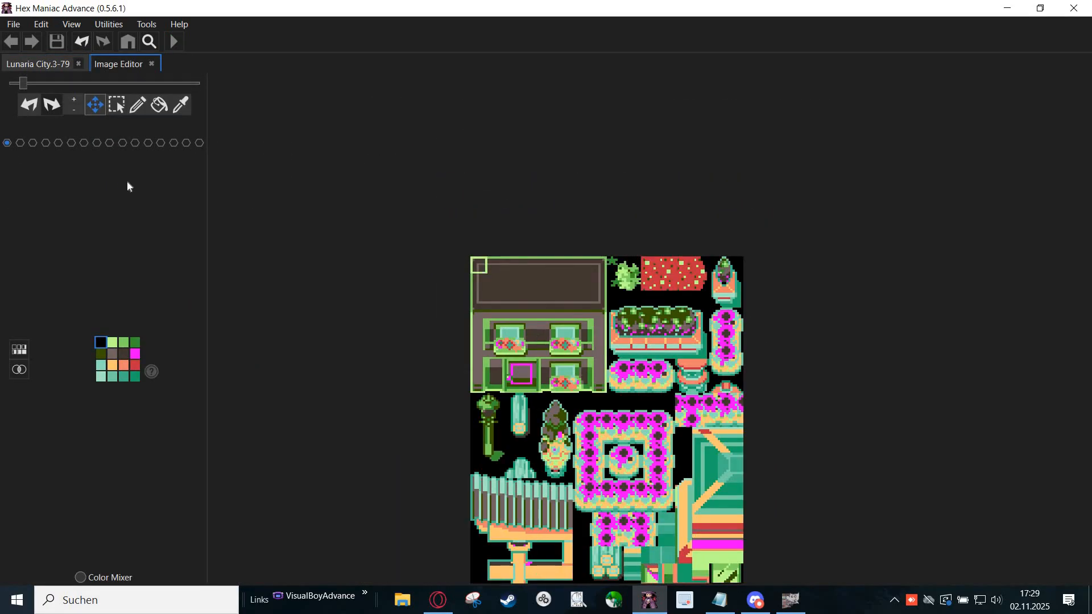
scroll(540, 333, up, 1)
click(97, 143)
scroll(512, 352, up, 3)
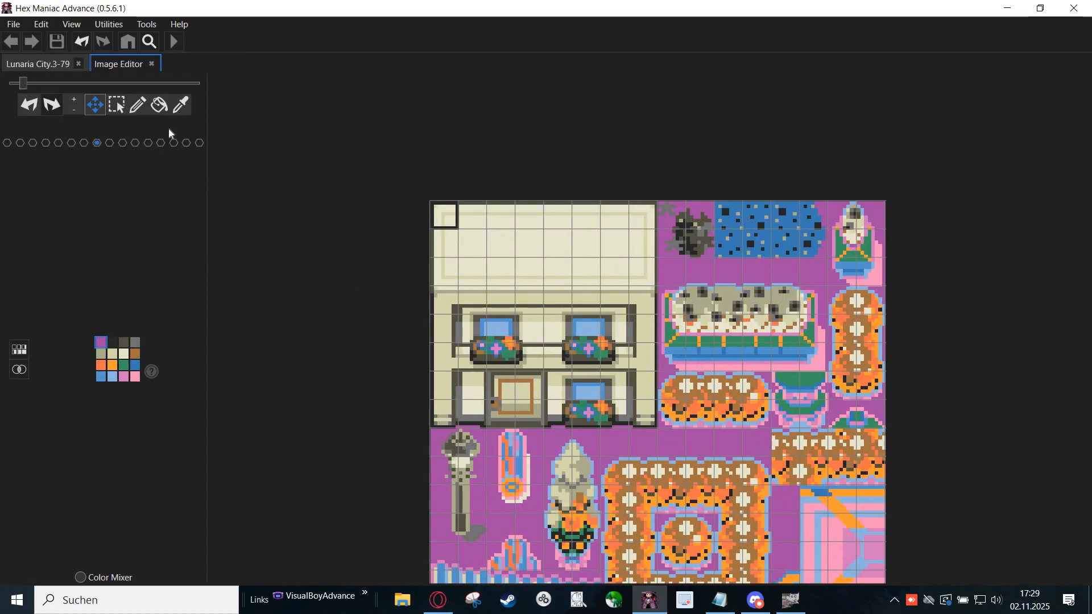
click(138, 104)
click(126, 127)
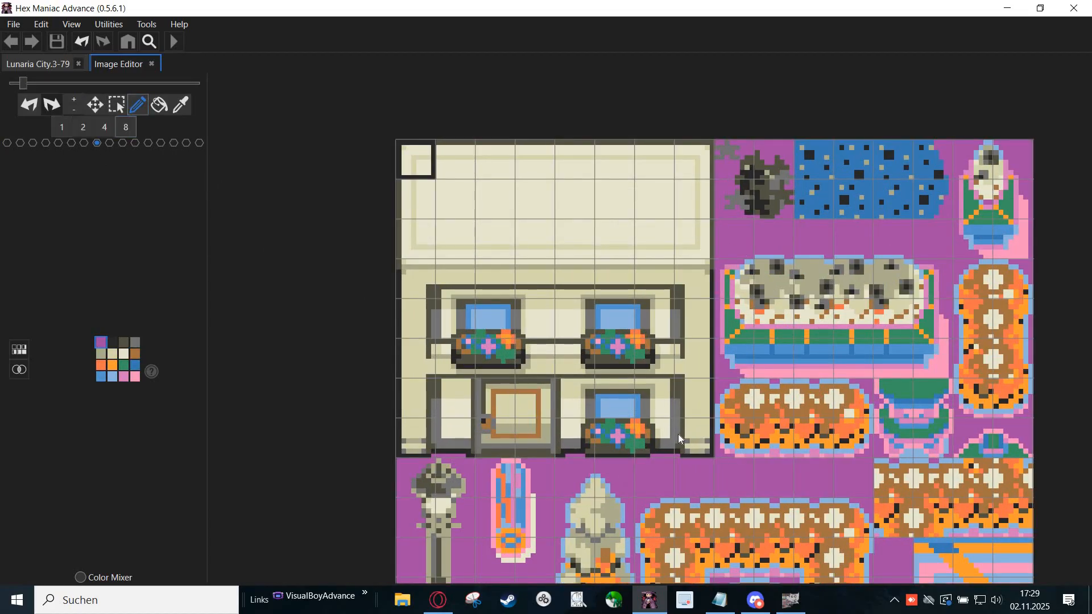
mouse_move(677, 422)
mouse_down()
mouse_move(433, 427)
mouse_move(676, 398)
mouse_move(693, 183)
mouse_move(615, 160)
mouse_up()
mouse_move(403, 371)
mouse_down()
mouse_move(454, 204)
mouse_move(574, 304)
mouse_move(537, 354)
mouse_move(667, 227)
mouse_move(655, 199)
mouse_up()
Step: Open Lunaria City's map and examine how the erased tiles affect its two houses
click(32, 64)
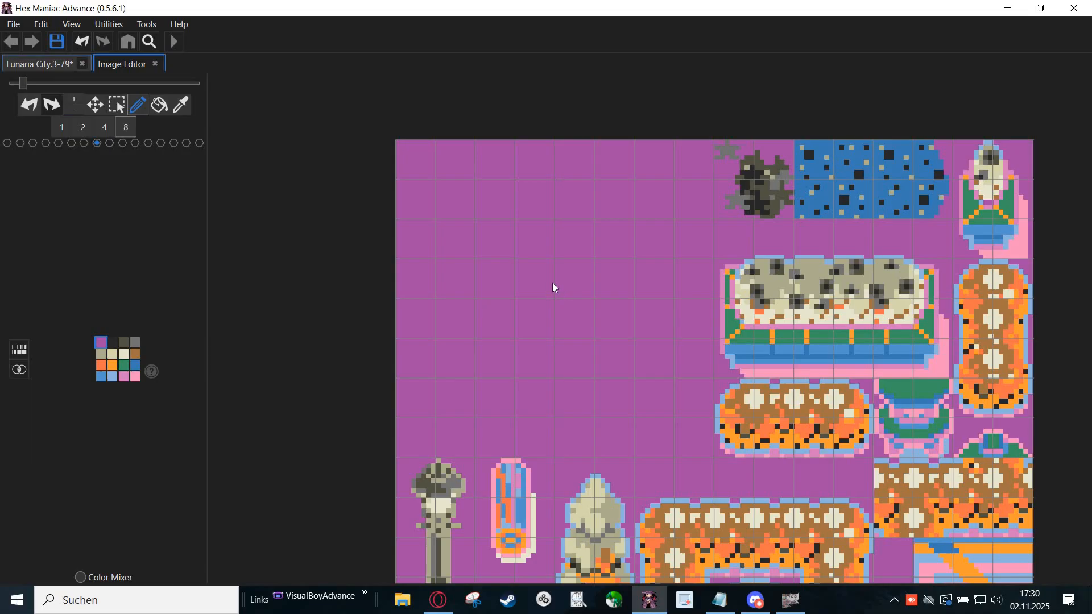
scroll(751, 307, down, 1)
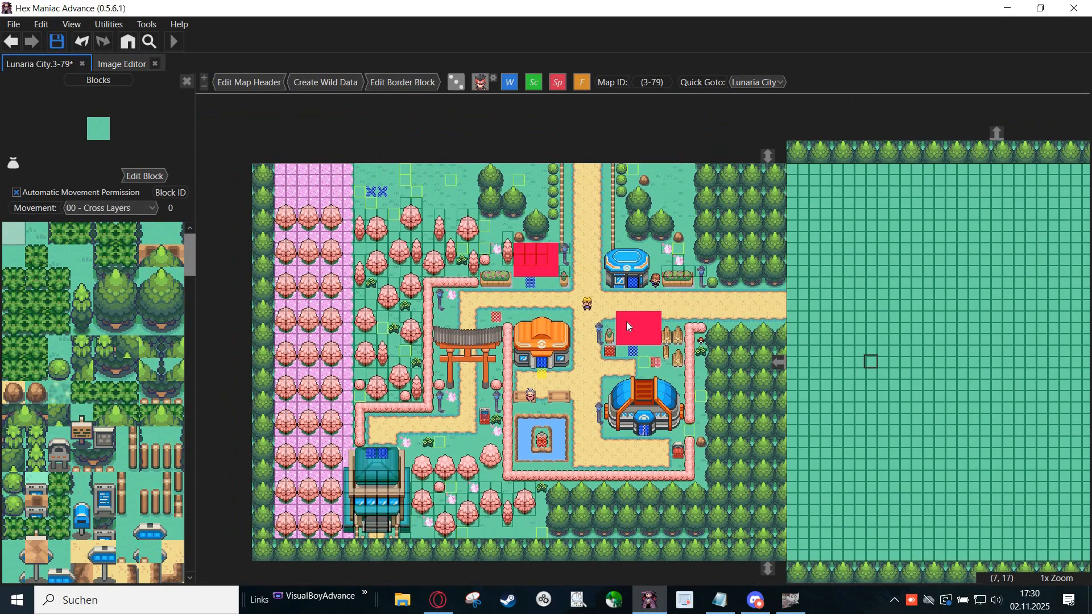
click(626, 322)
scroll(603, 299, up, 1)
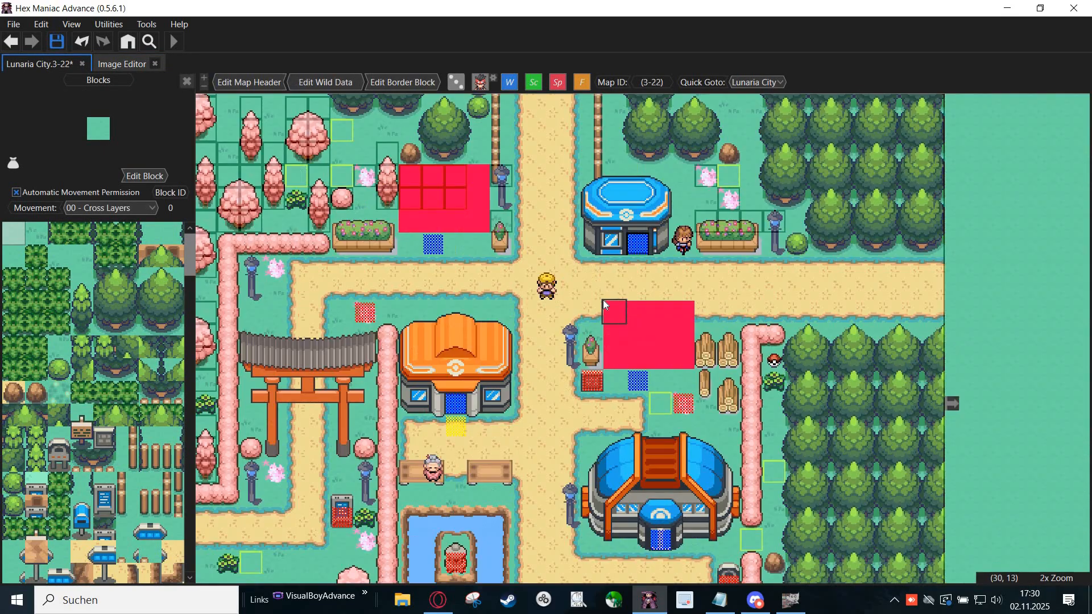
scroll(653, 370, up, 1)
drag(575, 273, 551, 287)
scroll(394, 250, down, 1)
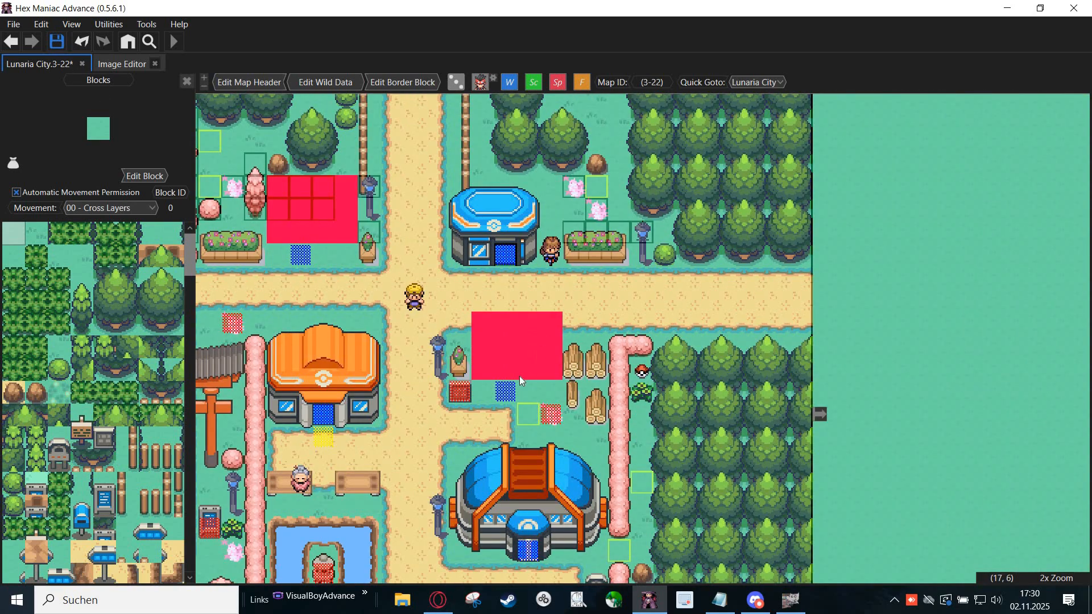
Step: Undo the erased house tiles and return to the empty map east of the city
click(82, 42)
drag(1031, 372, 605, 344)
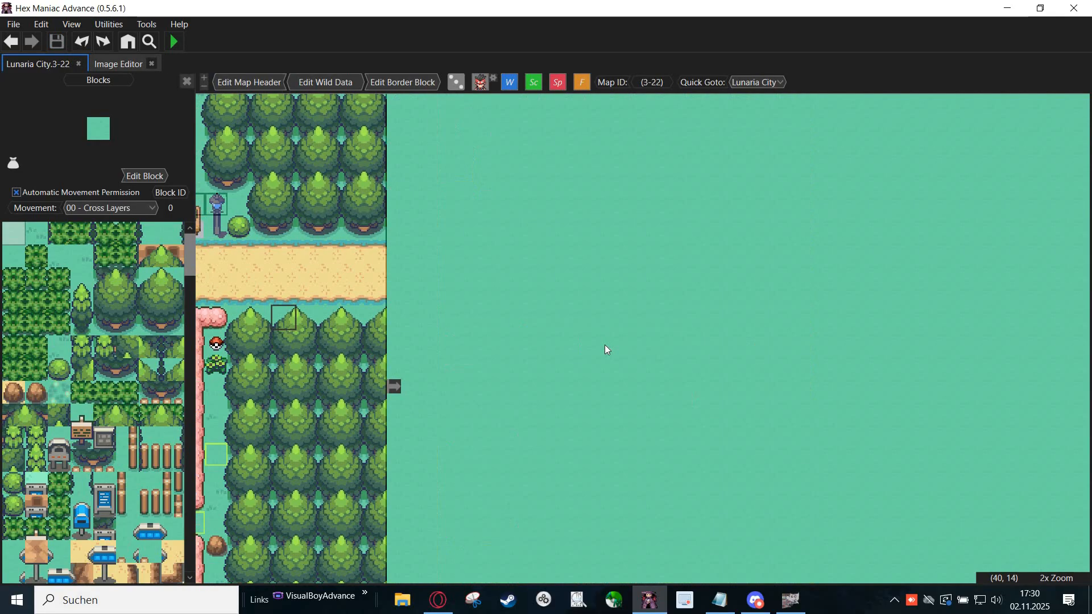
drag(916, 349, 709, 356)
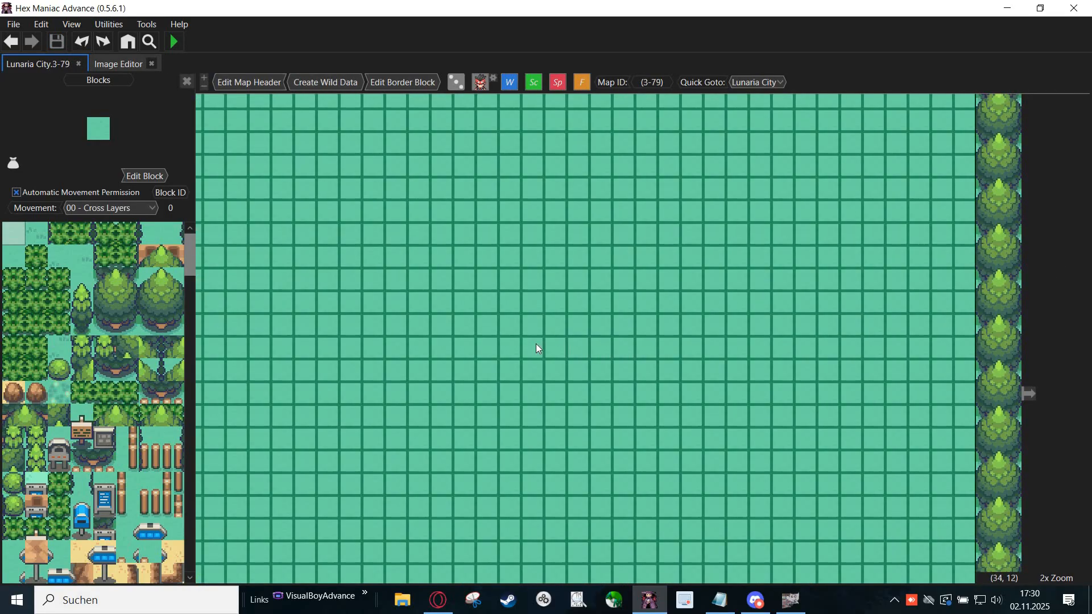
drag(464, 302, 643, 335)
scroll(643, 336, down, 1)
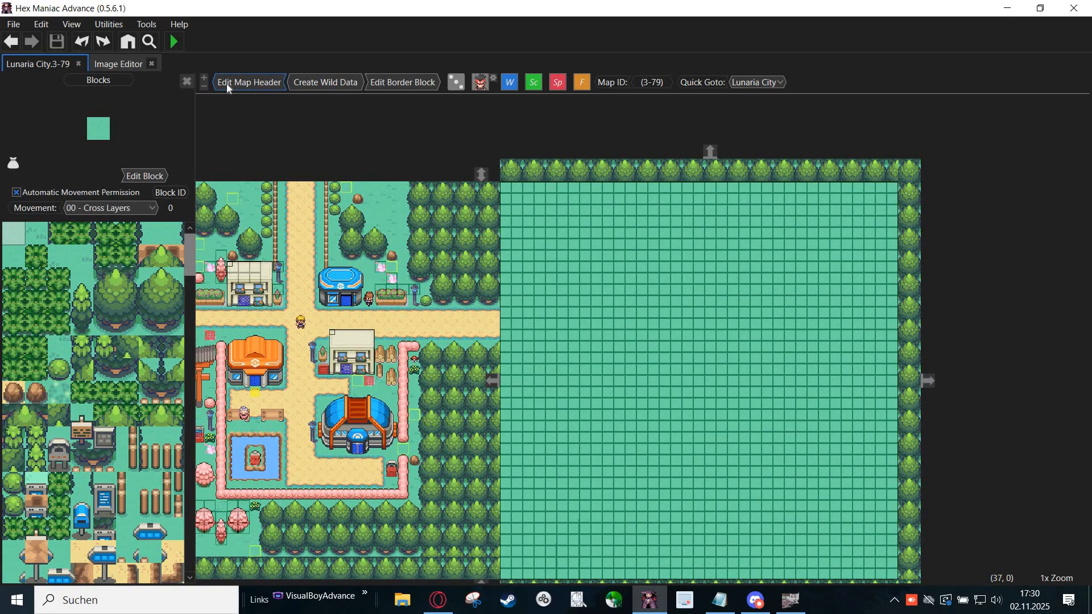
Step: Show the data operations for the empty map's header, and consult the tileset tutorial notes on repointing
click(227, 83)
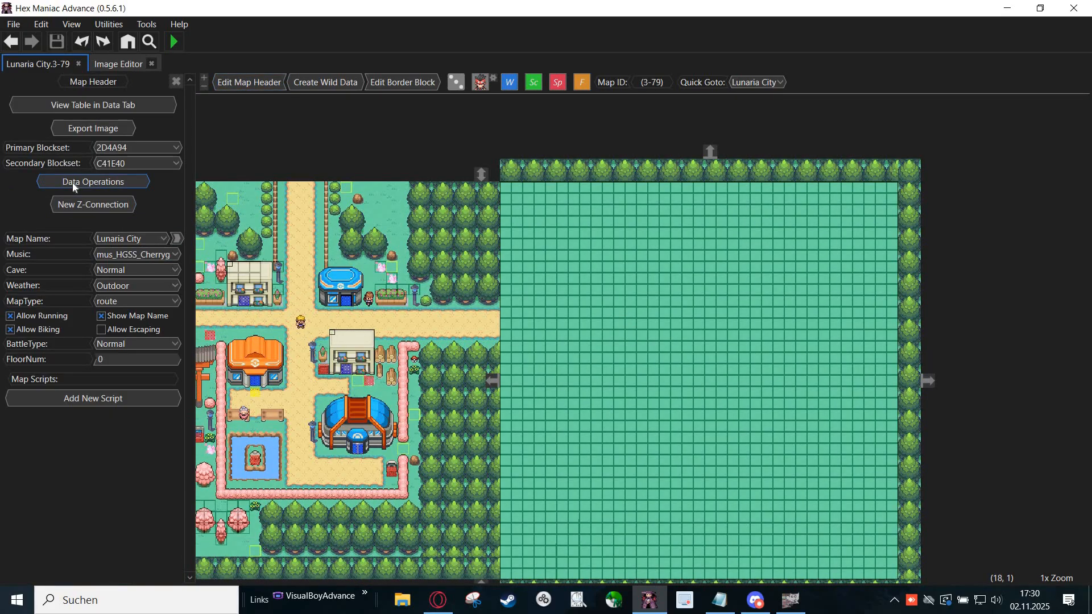
click(73, 182)
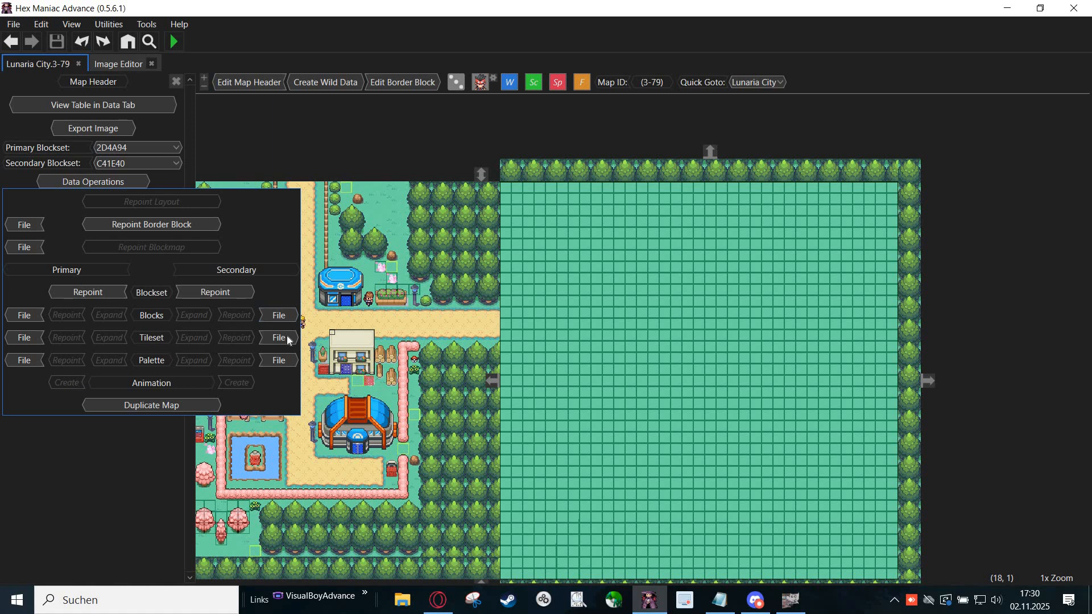
click(720, 600)
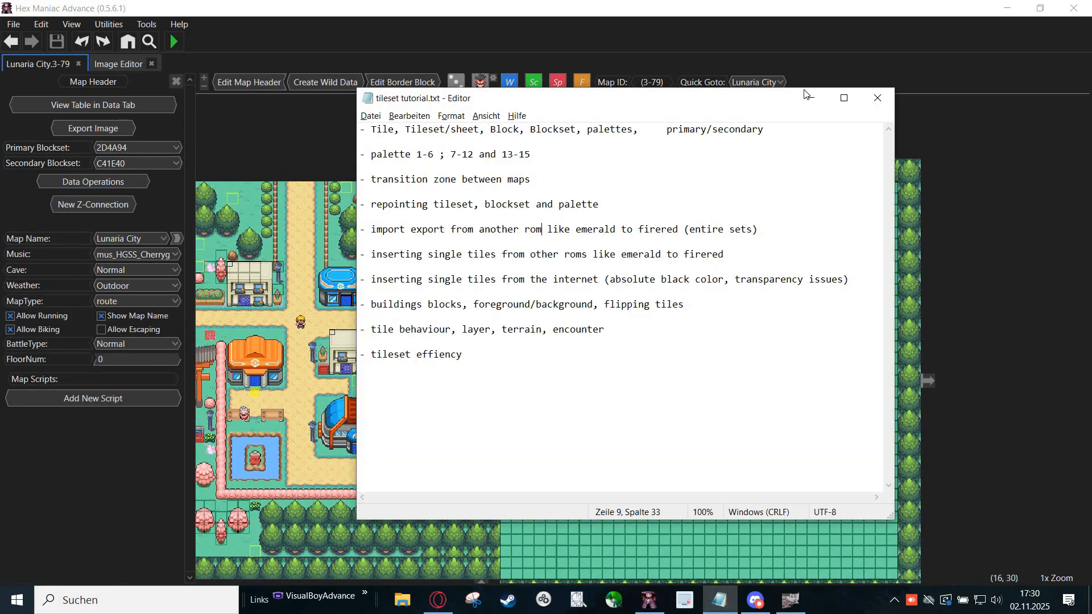
click(176, 230)
click(87, 181)
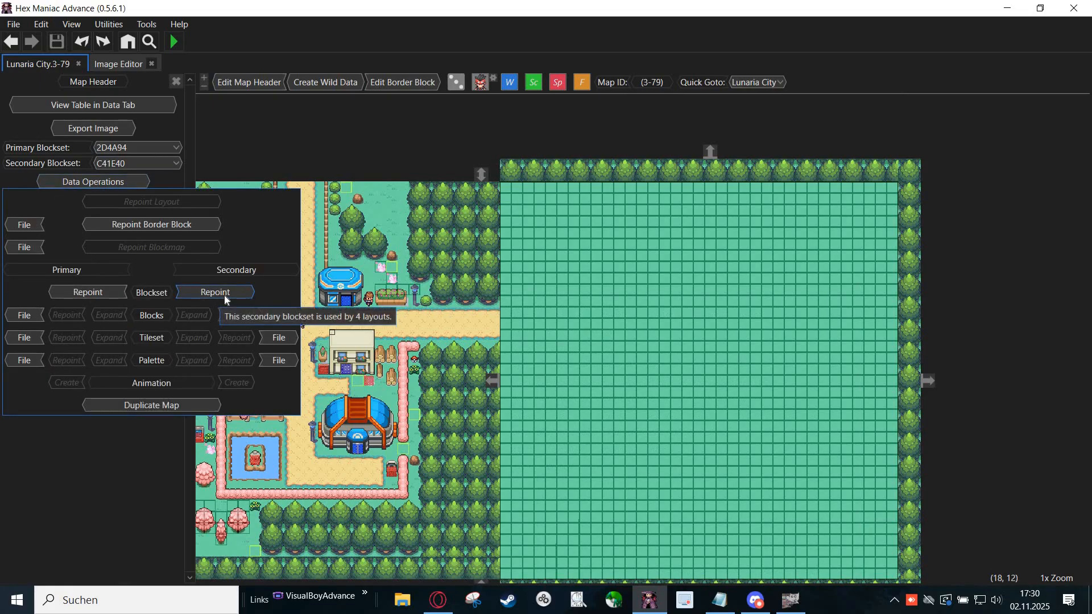
Step: Repoint the empty map's secondary blockset together with its secondary blocks, tileset and palette, and save the ROM
click(225, 293)
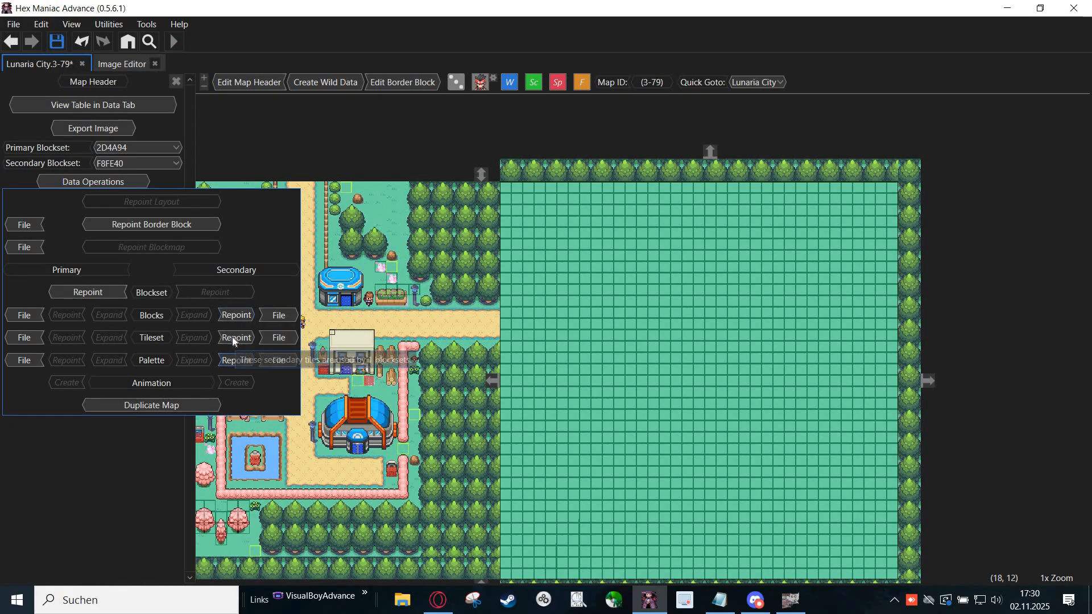
click(227, 314)
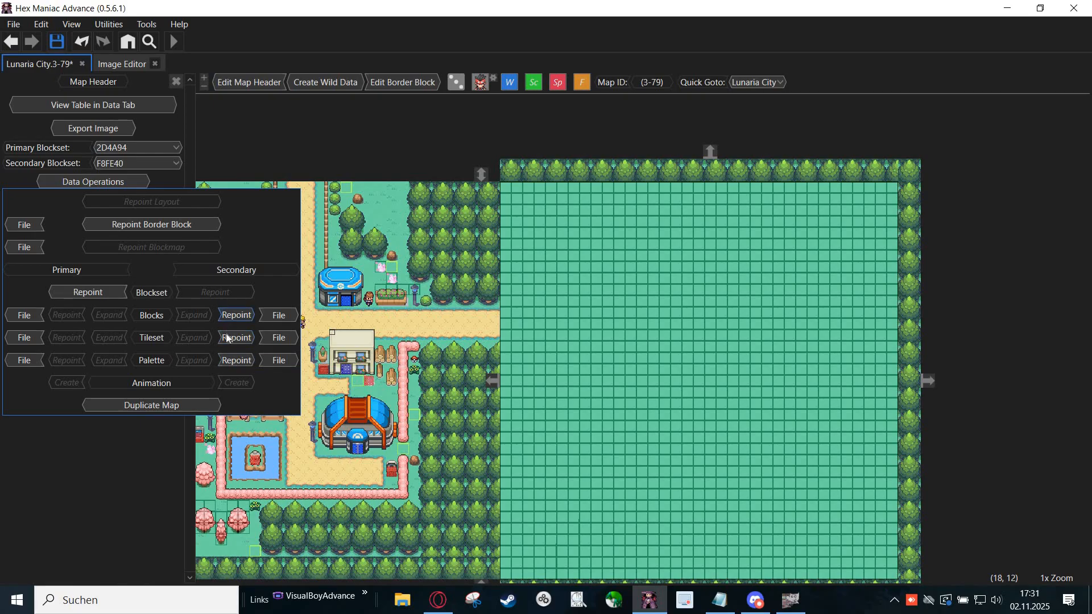
click(231, 338)
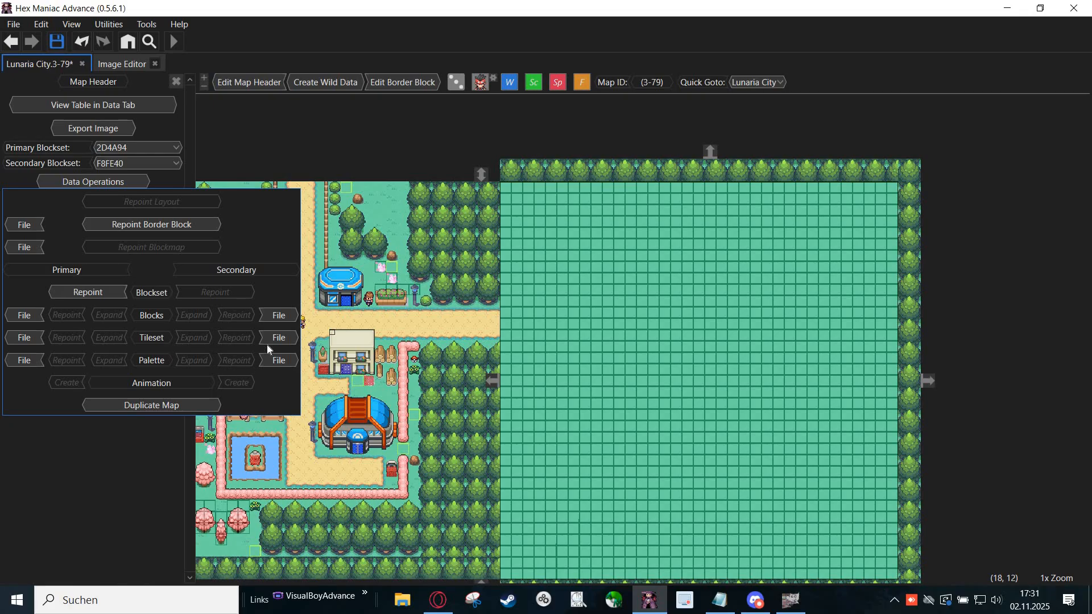
click(56, 42)
Step: Check the tileset tutorial notes again, and return to the empty map's block view
click(712, 598)
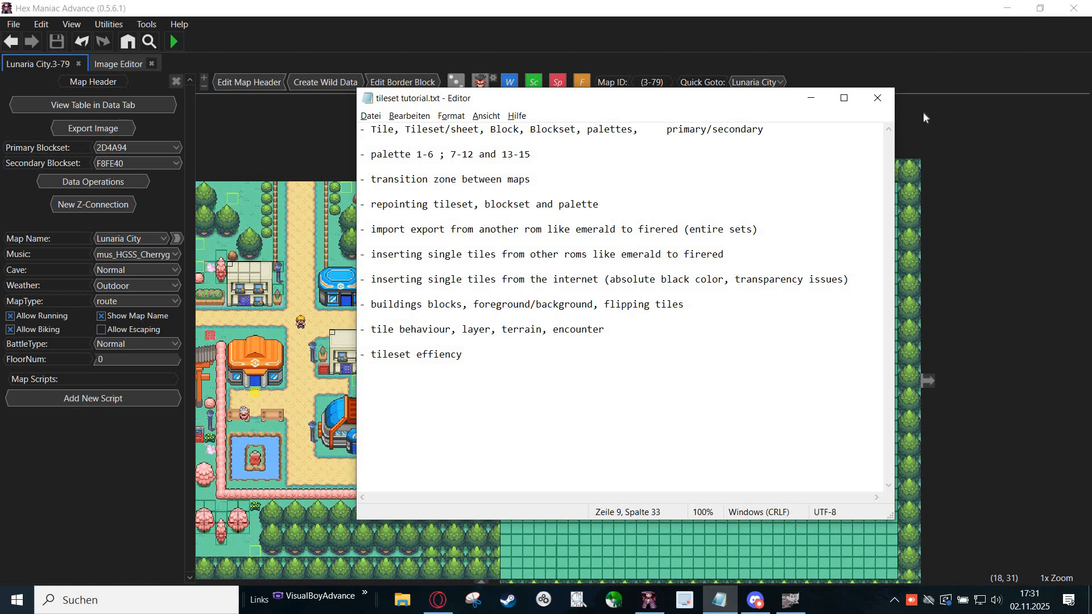
click(992, 132)
drag(573, 334, 629, 336)
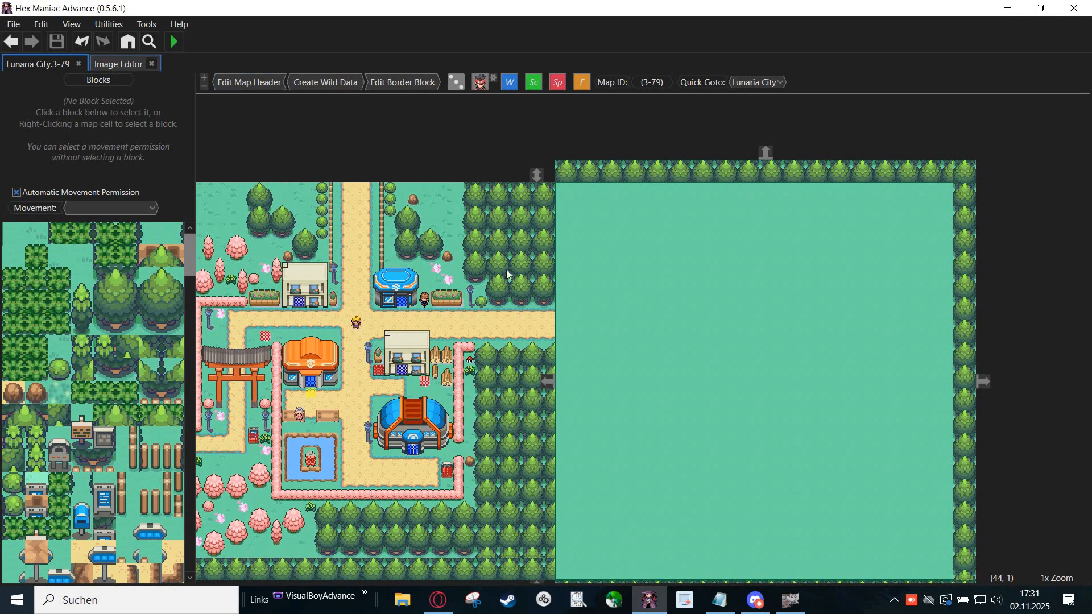
Step: Try erasing the house in the already open tileset image, check the city map, undo the erasure, and close that image
click(117, 65)
mouse_move(496, 239)
mouse_down()
mouse_move(497, 223)
mouse_move(415, 291)
mouse_move(430, 203)
mouse_move(417, 396)
mouse_move(564, 426)
mouse_move(678, 410)
mouse_move(692, 162)
mouse_move(508, 179)
mouse_move(526, 207)
mouse_move(621, 257)
mouse_move(614, 251)
mouse_move(636, 435)
mouse_move(604, 369)
mouse_move(595, 412)
mouse_move(614, 394)
mouse_up()
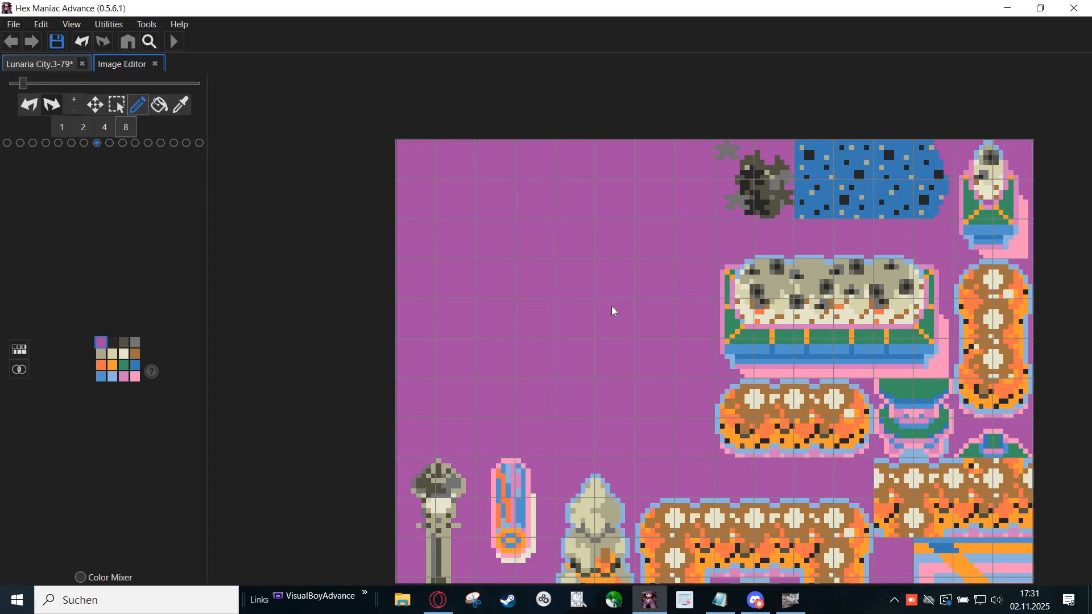
drag(615, 308, 680, 322)
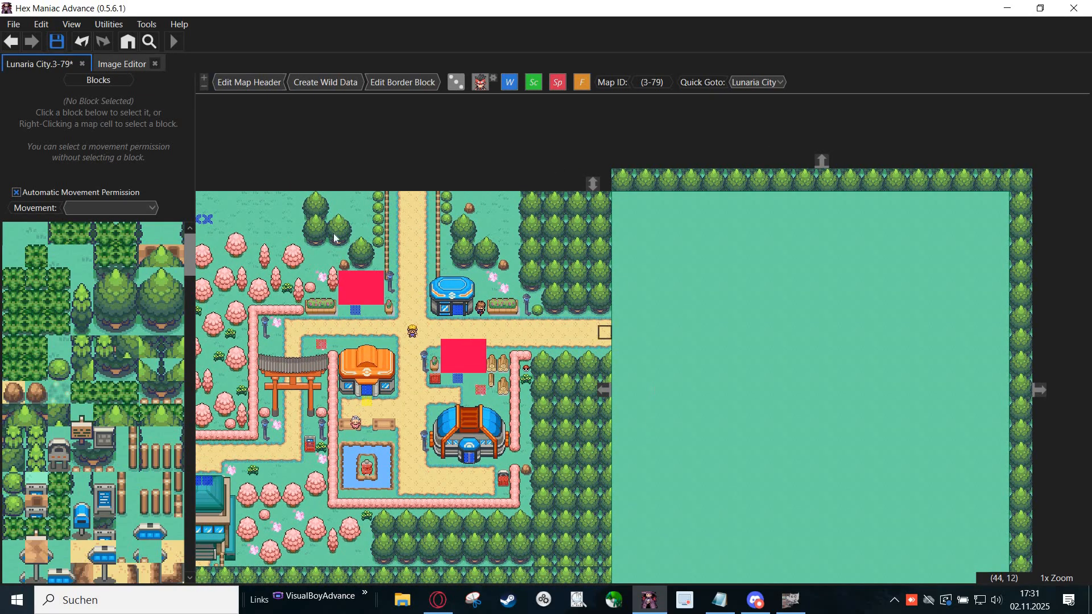
click(88, 43)
click(149, 64)
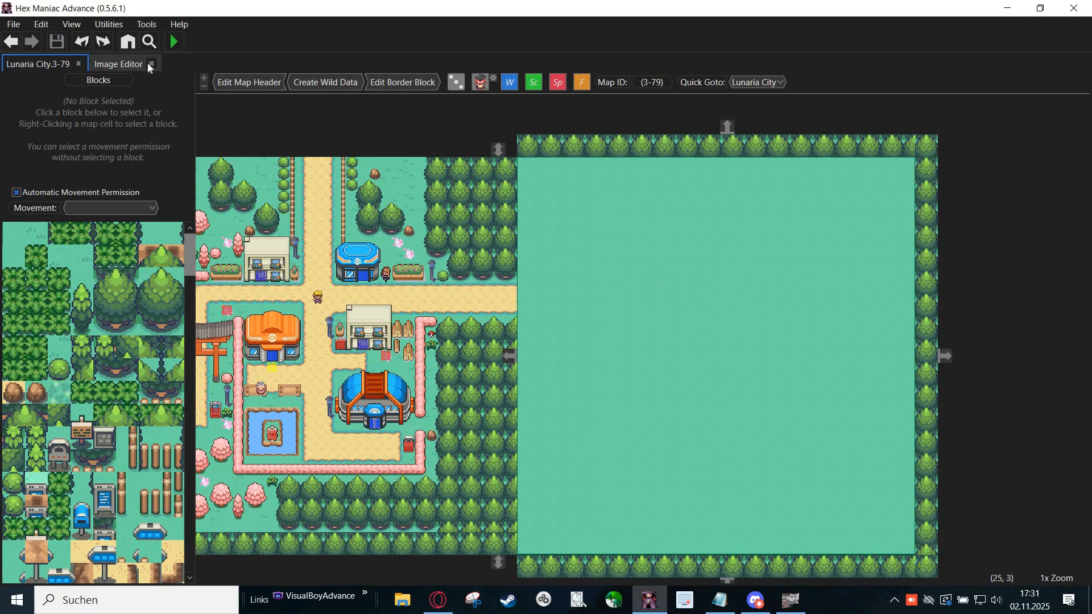
Step: Pick up the empty map's grass block and open its repointed secondary tileset for editing
right_click(679, 365)
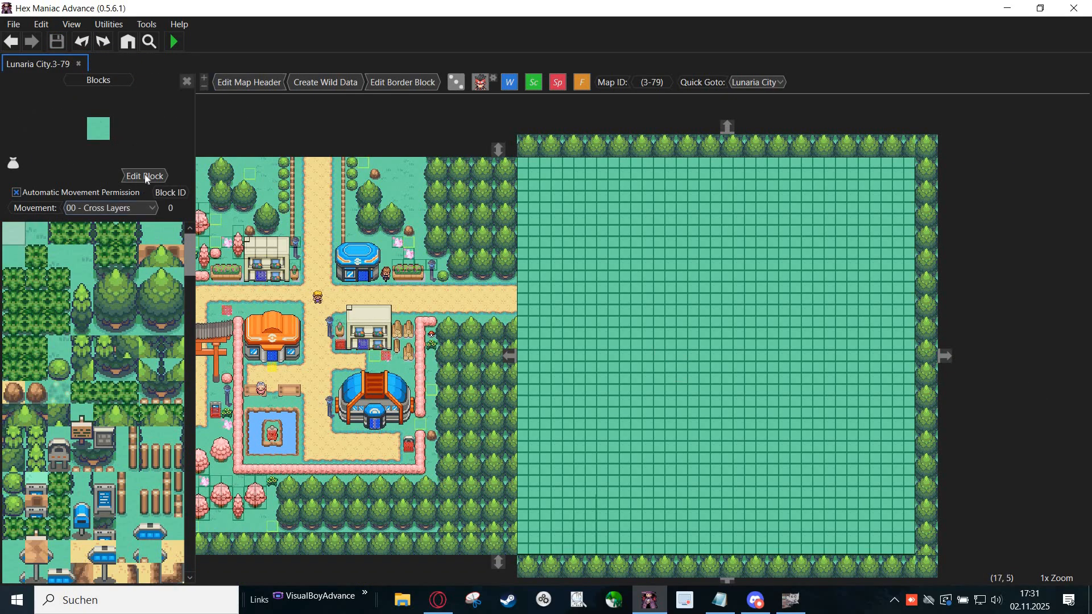
scroll(339, 341, down, 6)
click(340, 341)
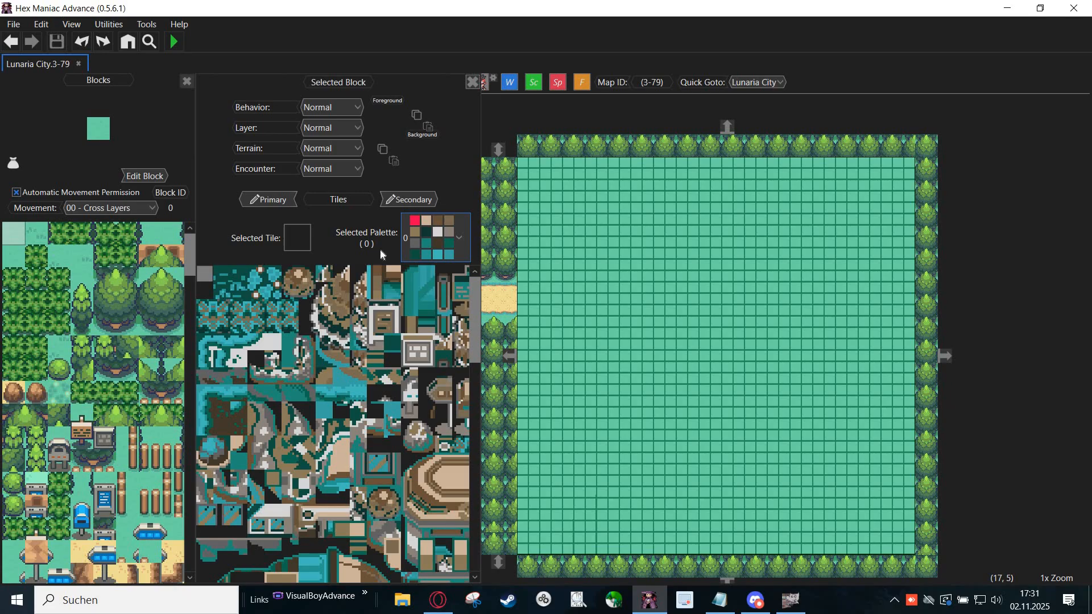
click(395, 199)
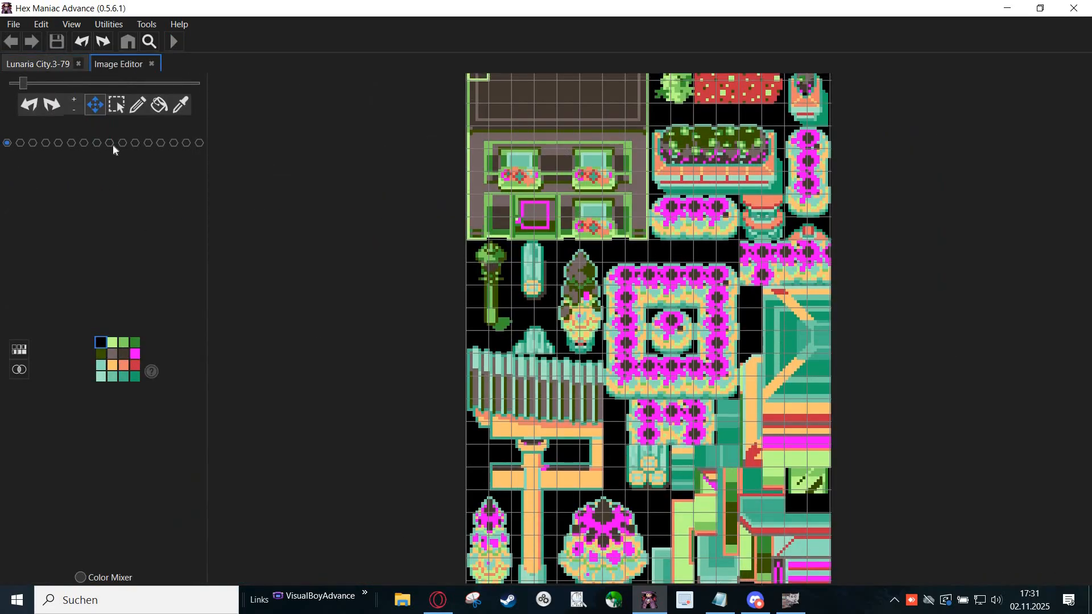
Step: Erase the house tiles from the repointed tileset, using the eighth palette and an 8-pixel pen in the background colour, and save the ROM
click(110, 143)
click(95, 144)
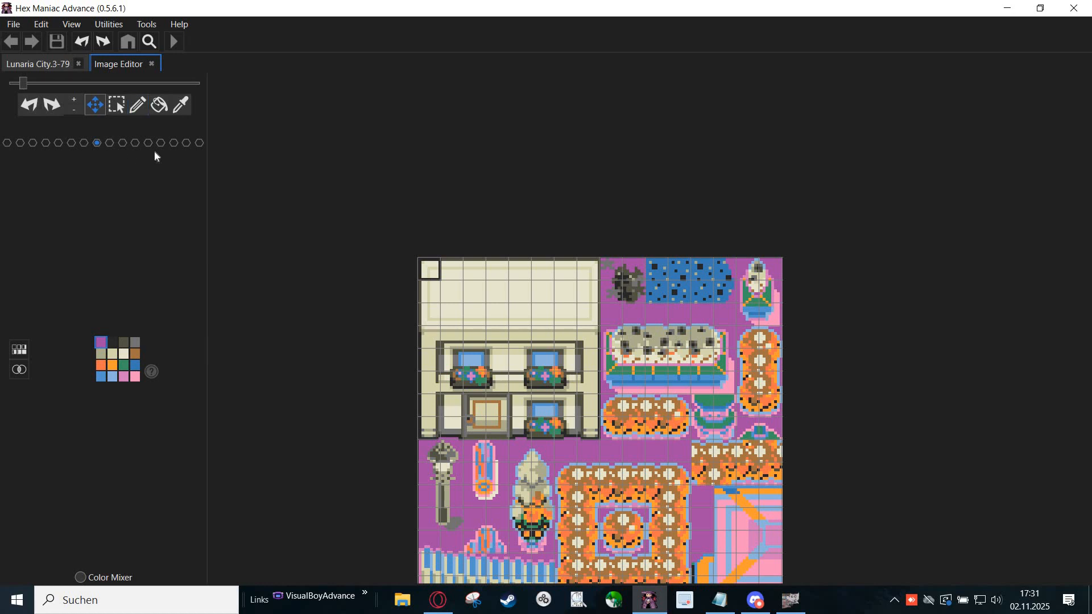
click(137, 106)
click(126, 127)
scroll(462, 412, up, 4)
mouse_move(398, 445)
mouse_down()
mouse_move(696, 118)
mouse_move(392, 125)
mouse_move(524, 397)
mouse_move(677, 230)
mouse_move(445, 202)
mouse_move(618, 330)
mouse_move(478, 298)
mouse_move(620, 221)
mouse_move(436, 370)
mouse_up()
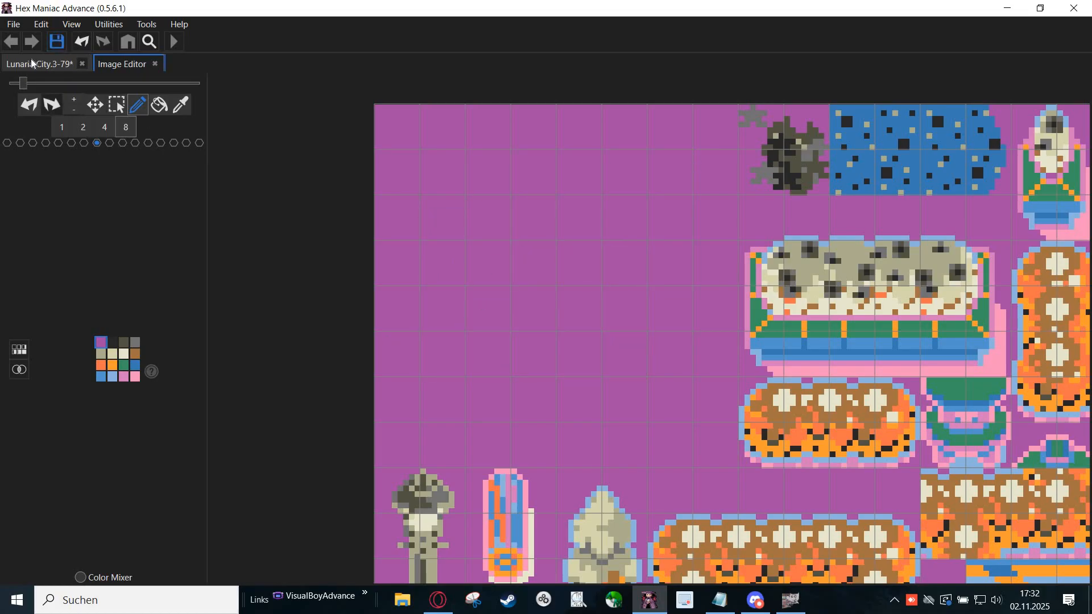
key(ctrl+s)
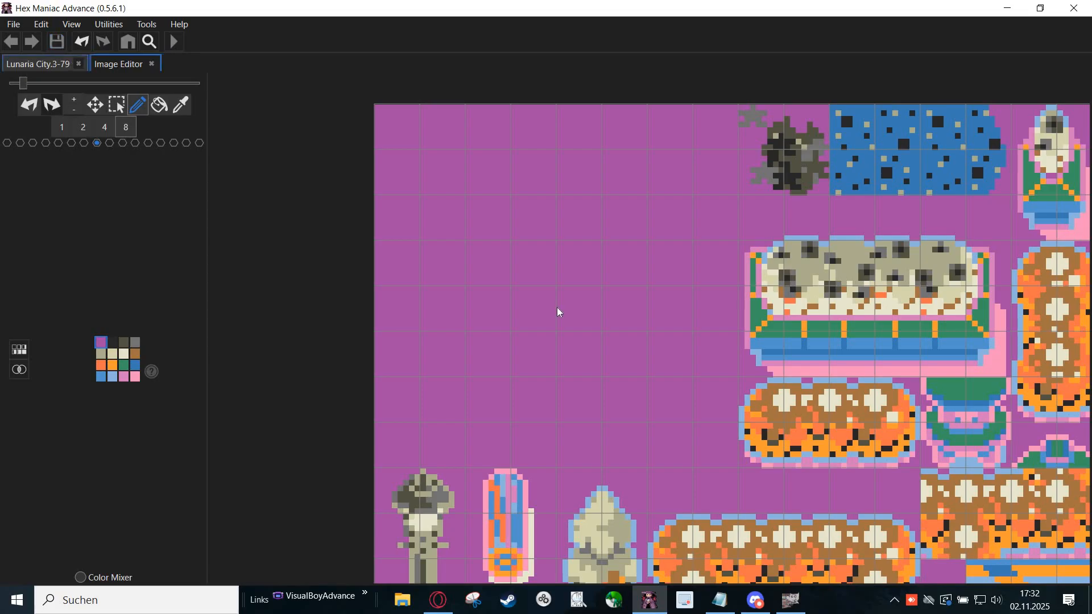
Step: Examine the two houses in Lunaria City and the border with the empty eastern map
scroll(555, 330, down, 1)
drag(587, 347, 697, 362)
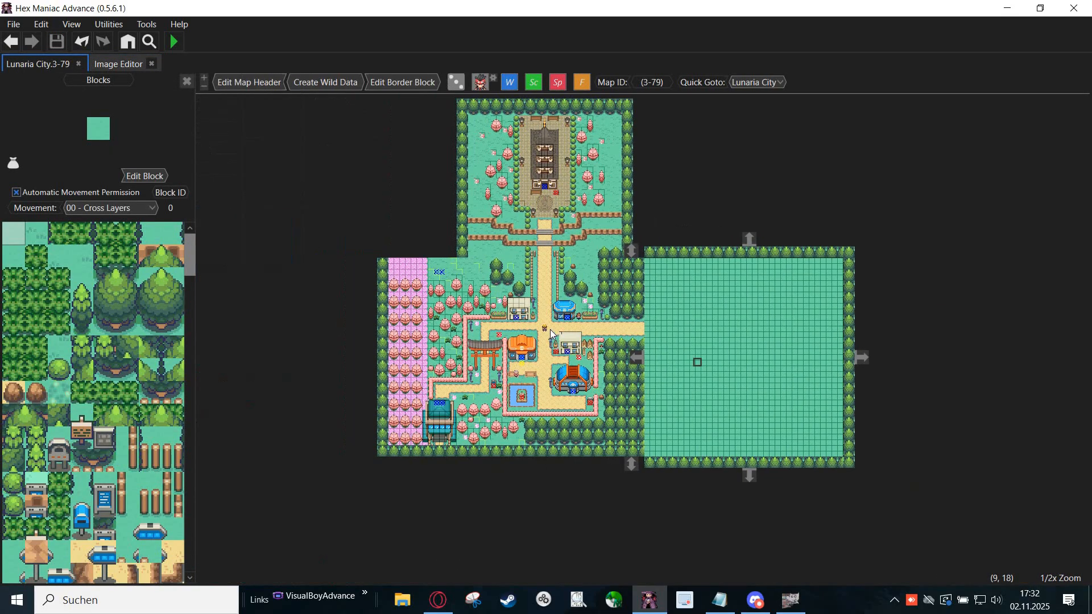
click(465, 336)
scroll(541, 265, up, 1)
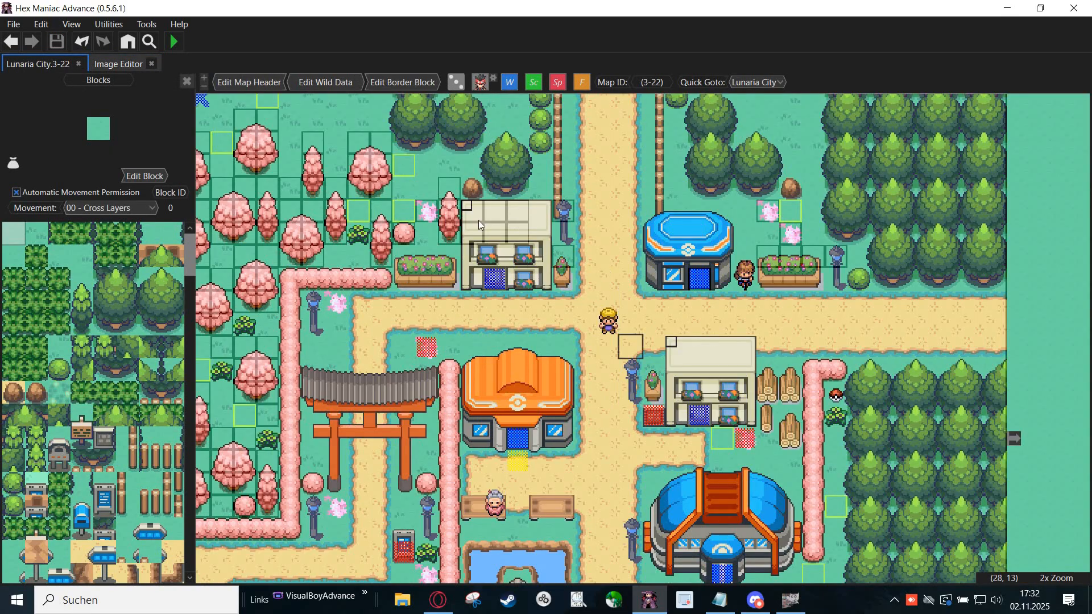
drag(817, 324, 363, 358)
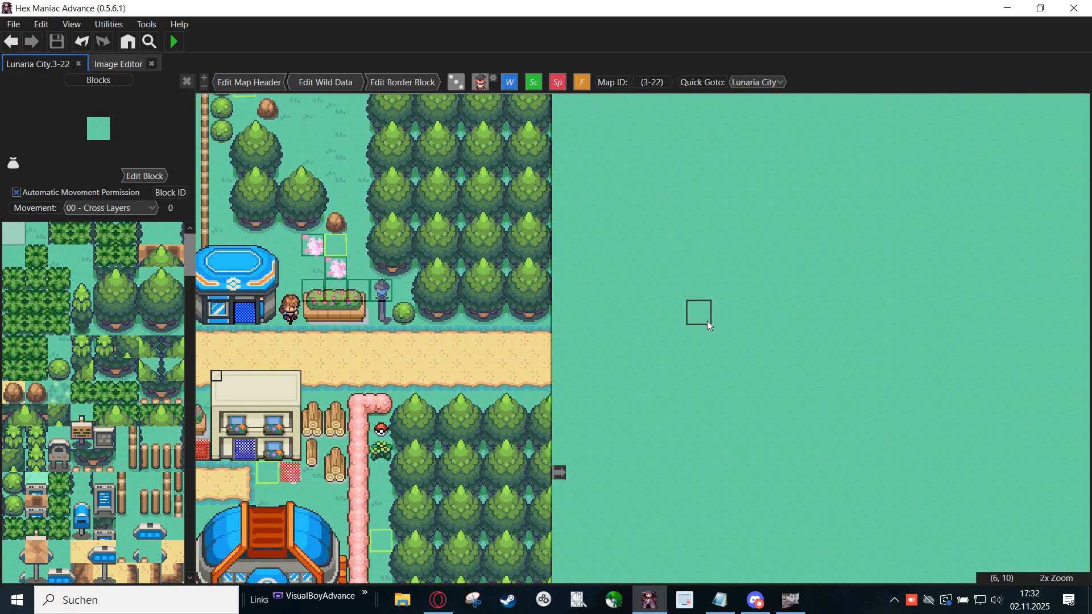
Step: Compare Lunaria City with the empty map to its east, and return to the erased tileset image
scroll(709, 322, down, 1)
drag(535, 334, 642, 343)
scroll(677, 354, up, 1)
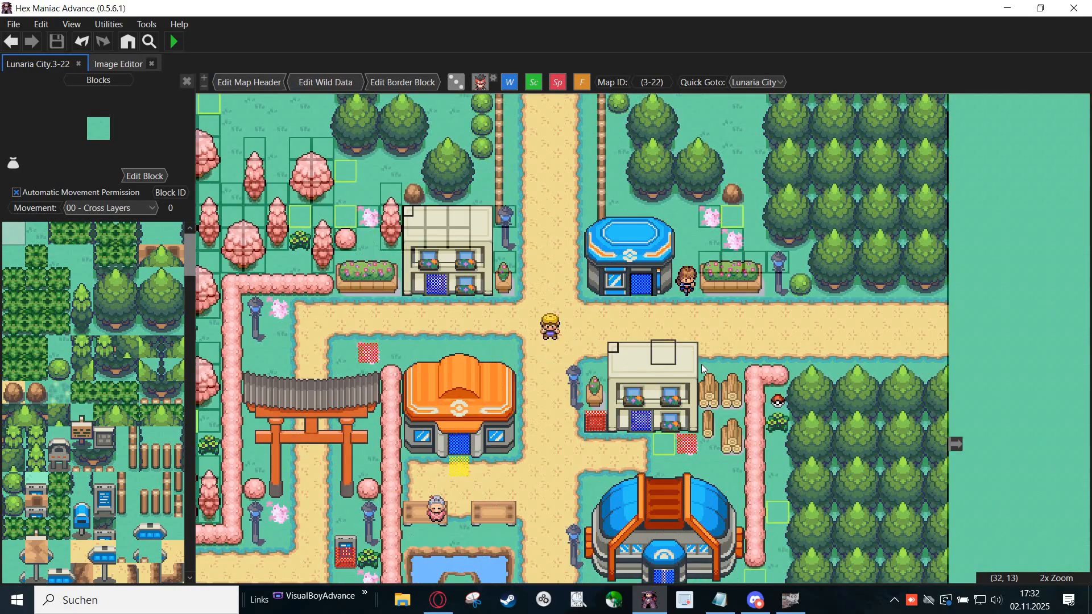
drag(701, 360, 256, 349)
click(784, 369)
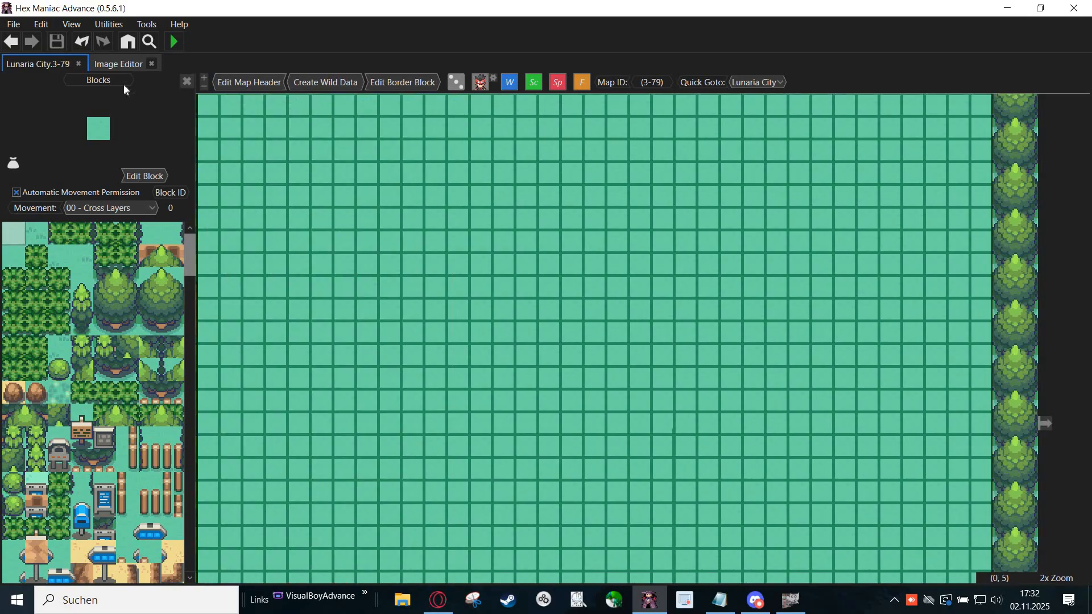
key(ctrl+Tab)
scroll(624, 244, down, 1)
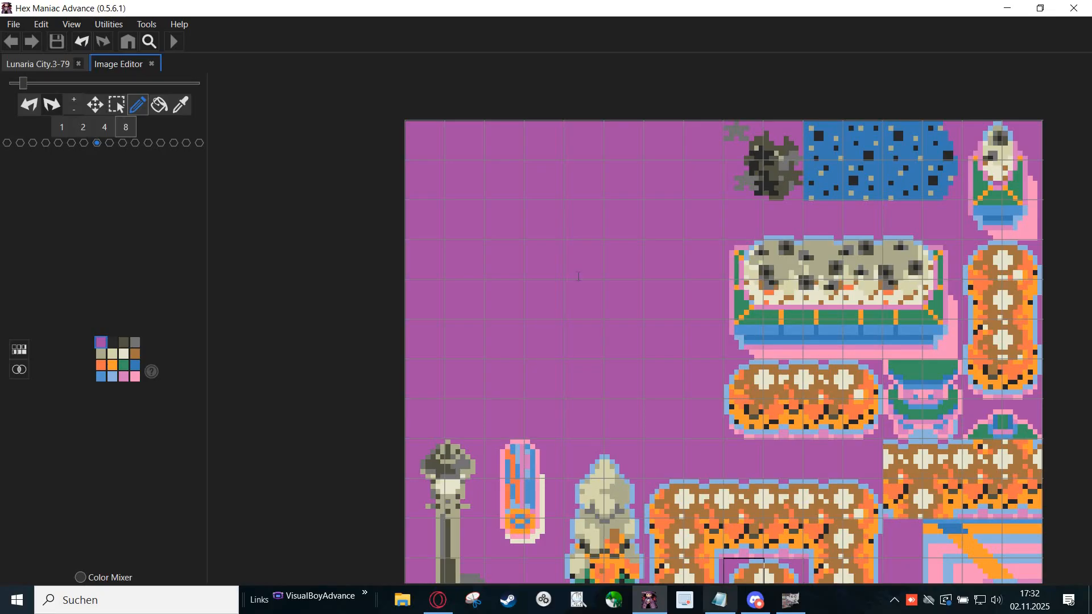
Step: Open the tileset tutorial notes and highlight the entries on importing whole sets and inserting single tiles from other ROMs or the internet
click(720, 600)
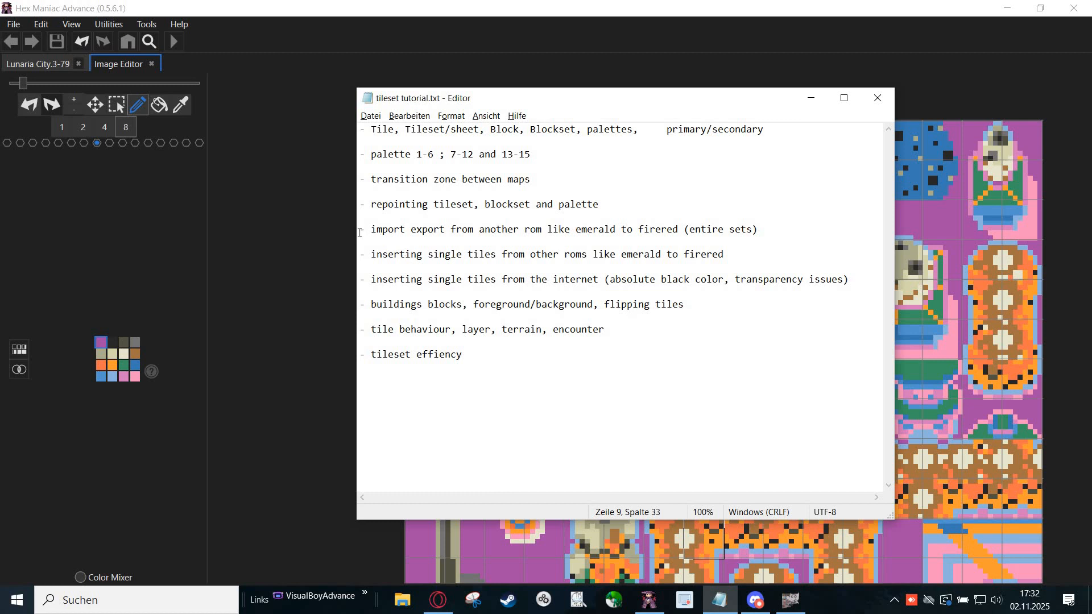
key(Home)
key(shift+Down)
key(shift+Down)
key(shift+Down)
key(shift+Down)
key(shift+Down)
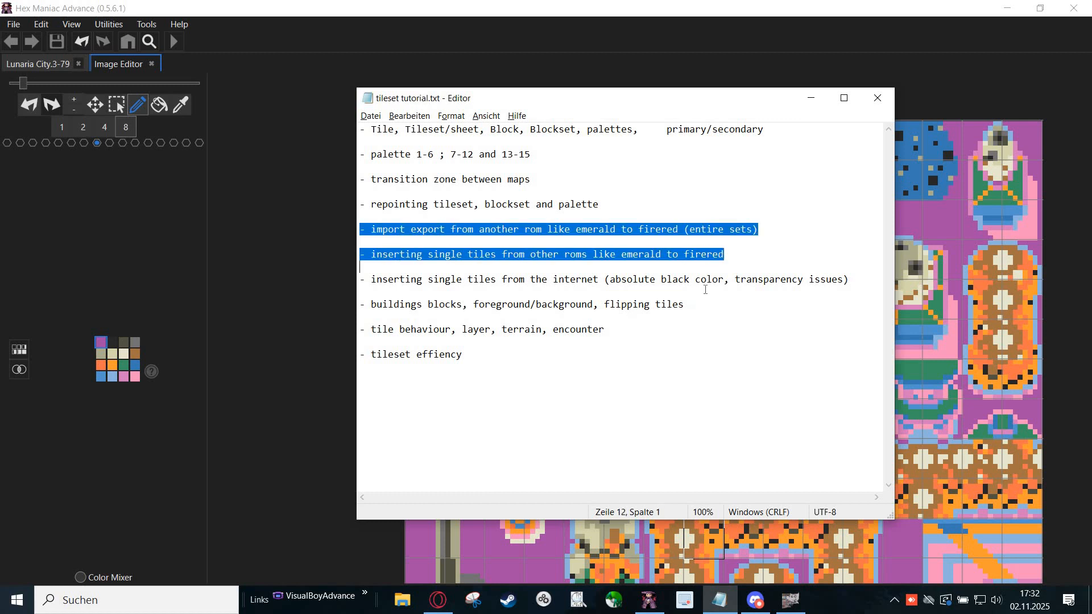
key(shift+Up)
key(shift+Up)
key(shift+Down)
key(shift+Down)
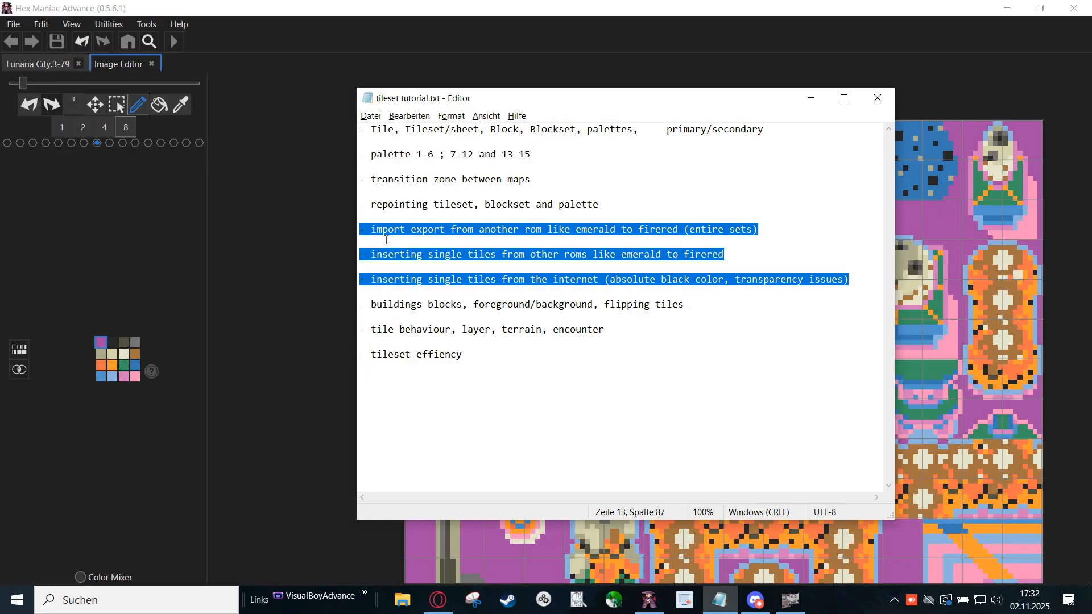
Step: Highlight only the note about importing and exporting entire sets from Emerald to FireRed, and clear the highlight
click(661, 230)
drag(362, 231, 793, 224)
click(768, 229)
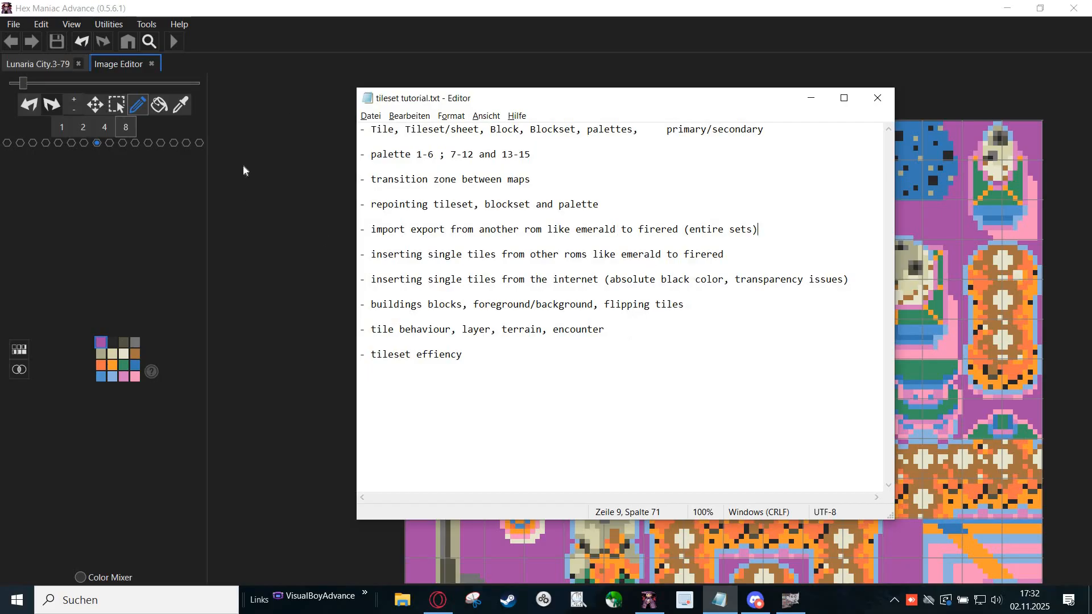
Step: Look over the empty map beside Lunaria City and switch to the Emerald ROM's Route 109 map
click(32, 64)
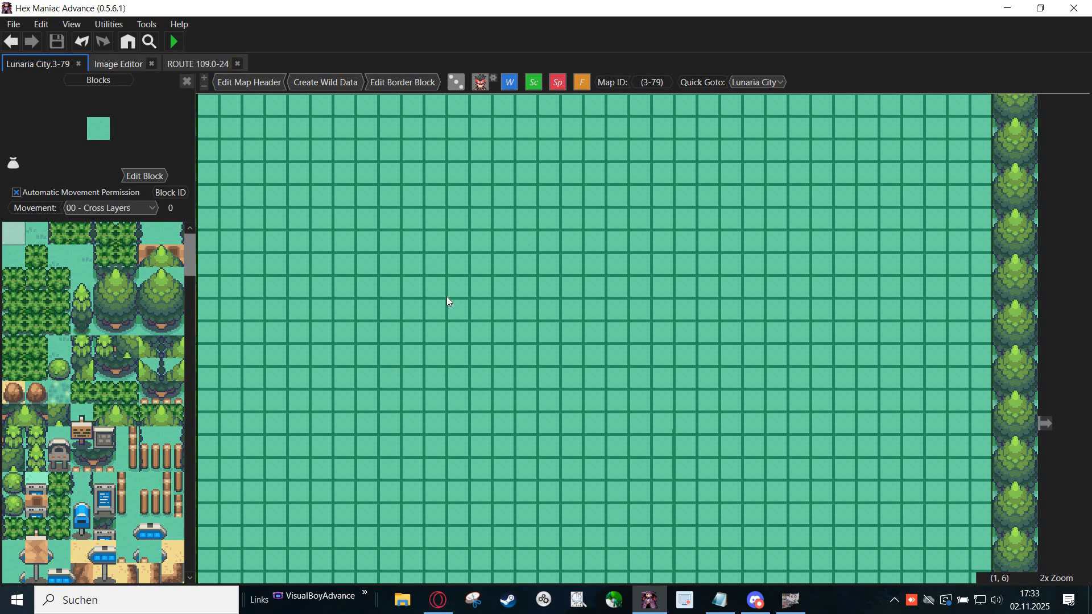
drag(447, 298, 642, 363)
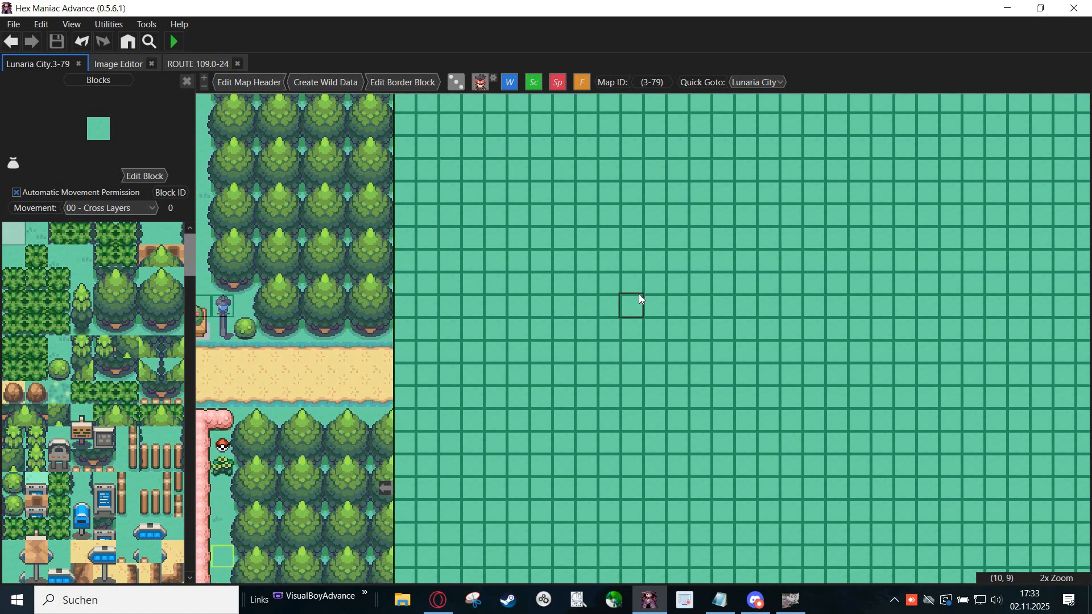
drag(565, 340, 332, 240)
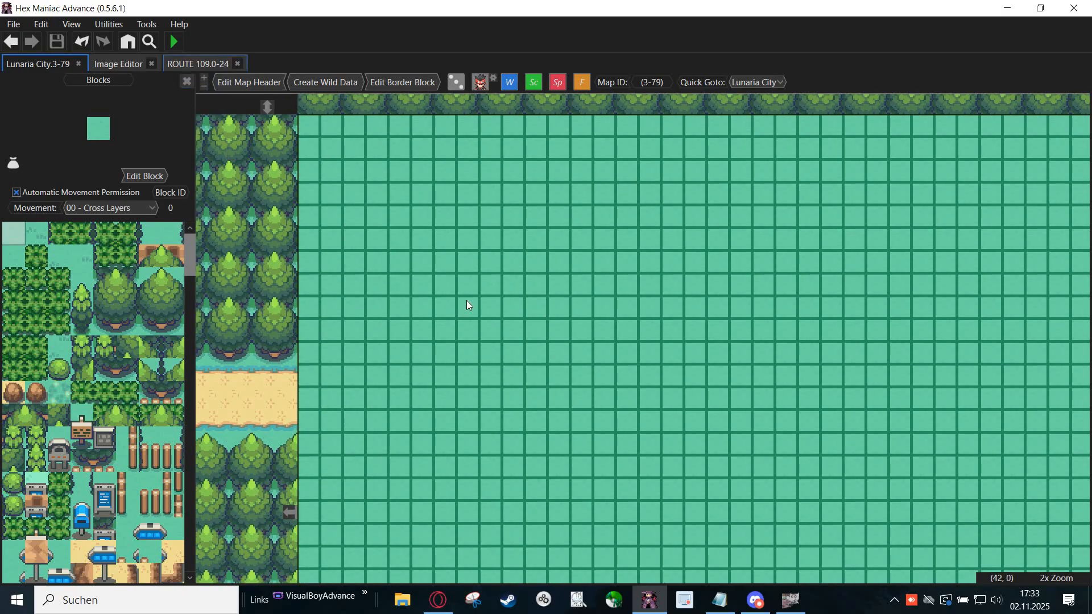
scroll(509, 269, down, 1)
drag(450, 245, 490, 361)
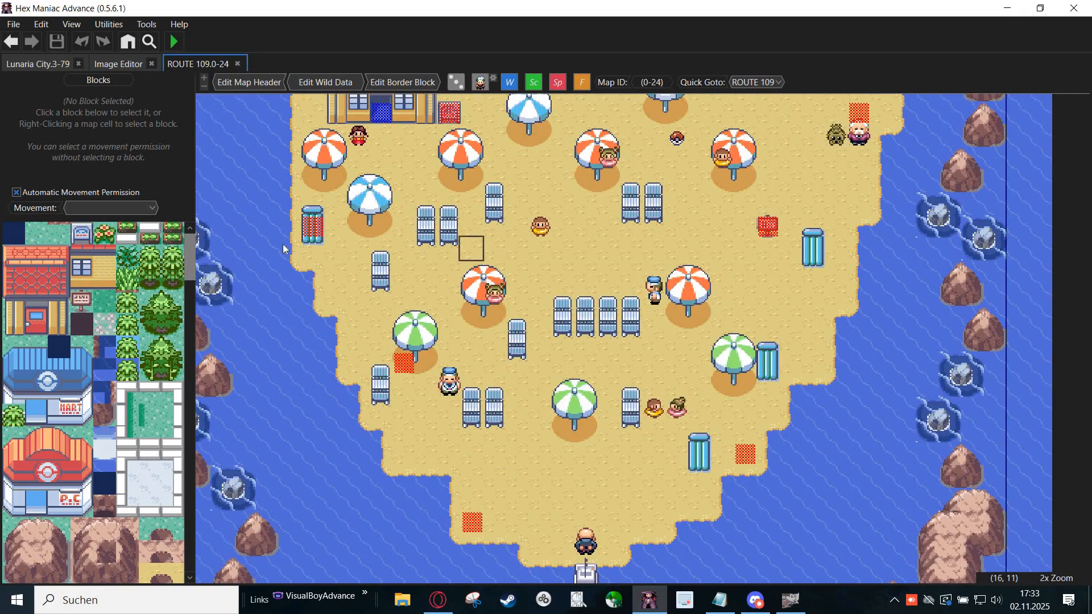
Step: Pick up the deckchair block from the Route 109 beach and examine the surrounding blocks in its blockset
click(241, 85)
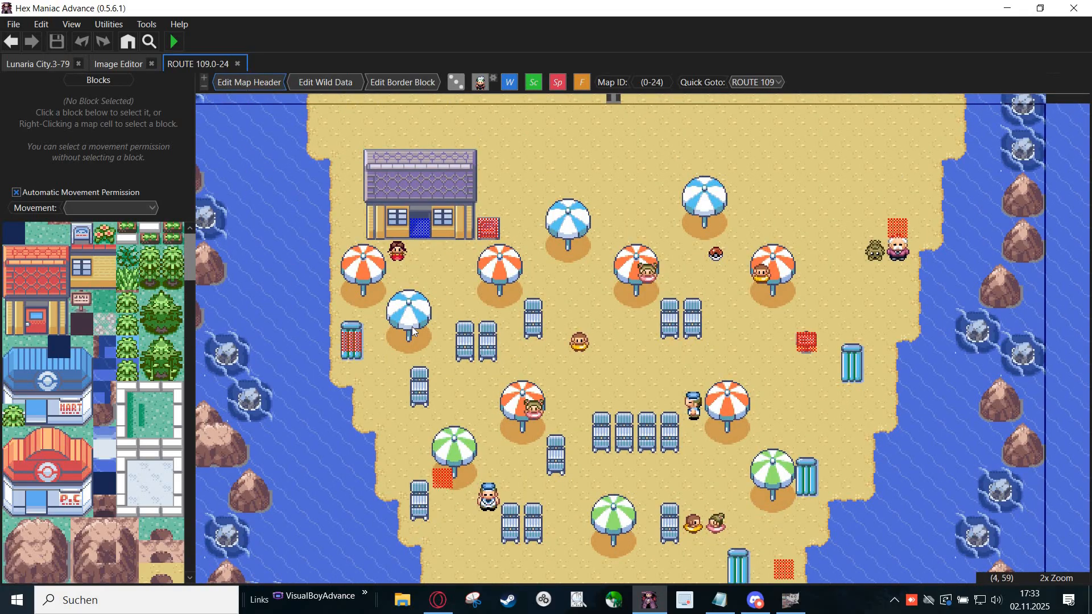
right_click(465, 348)
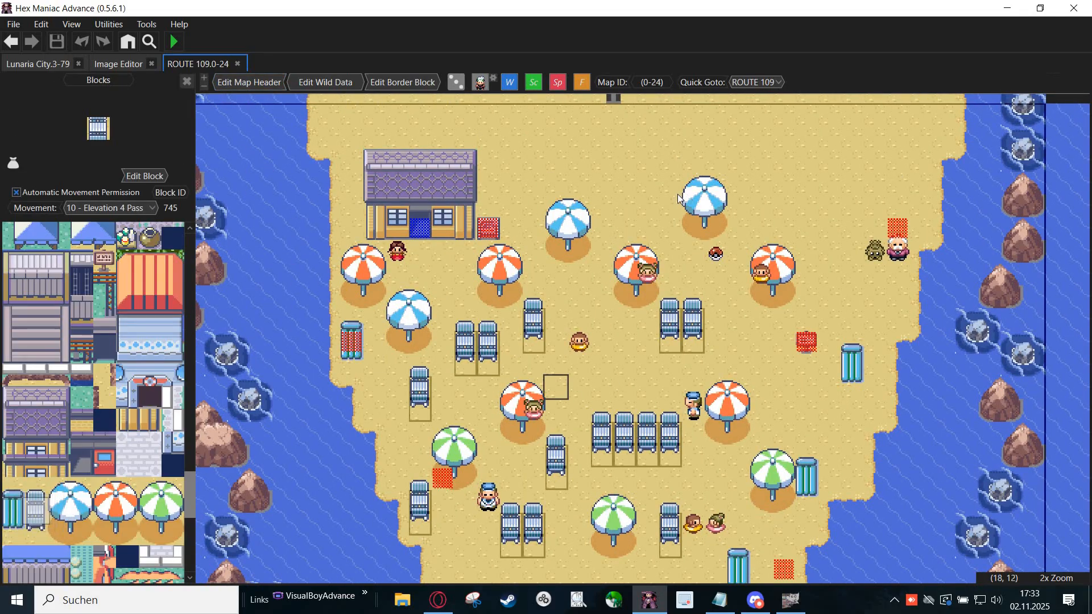
drag(624, 410, 556, 211)
scroll(128, 523, down, 3)
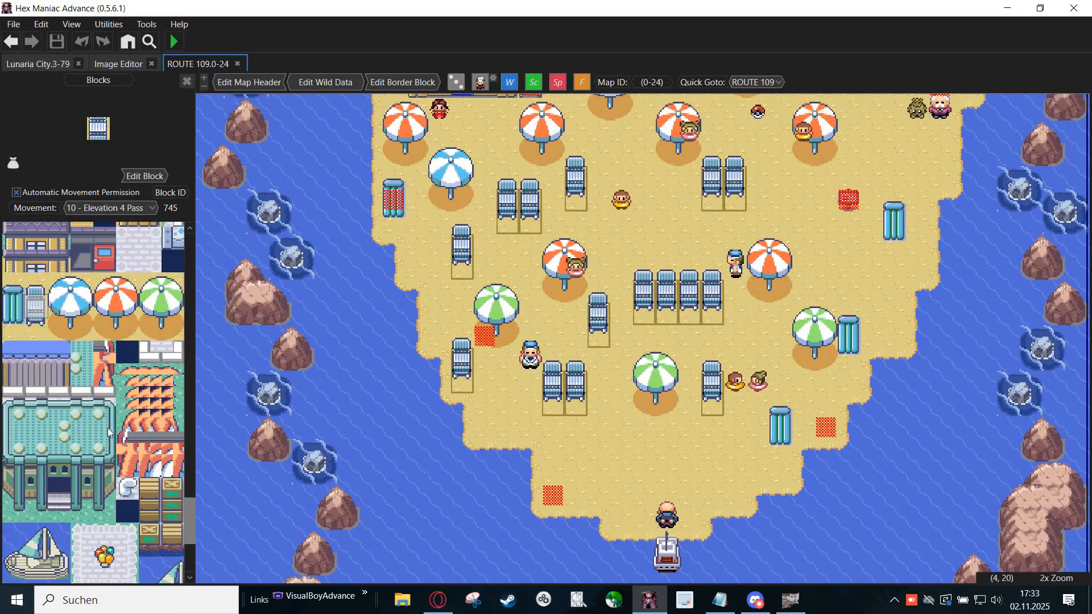
scroll(106, 420, up, 3)
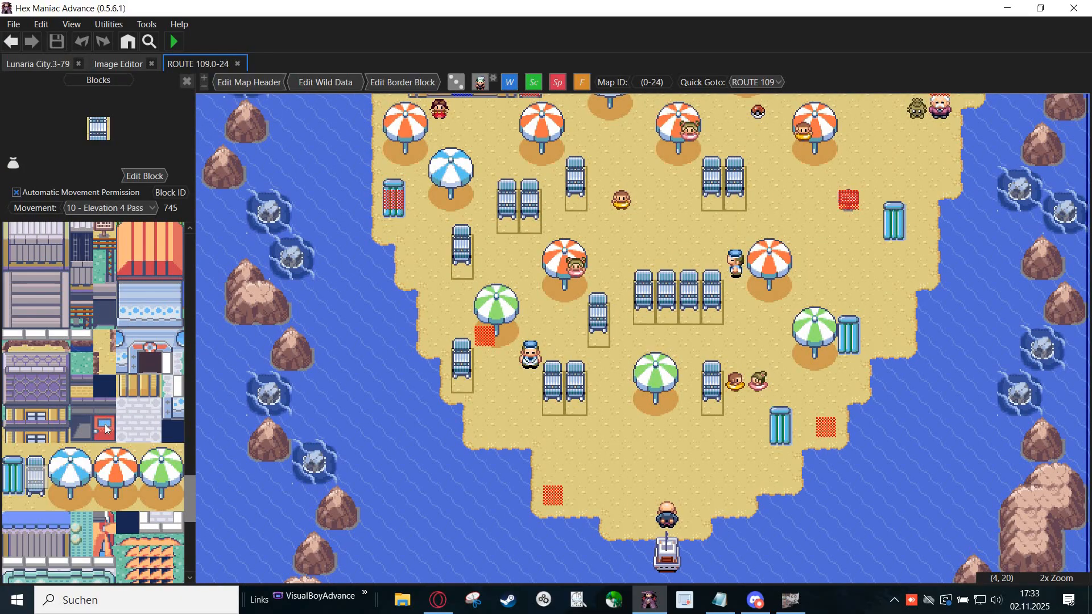
scroll(106, 443, down, 3)
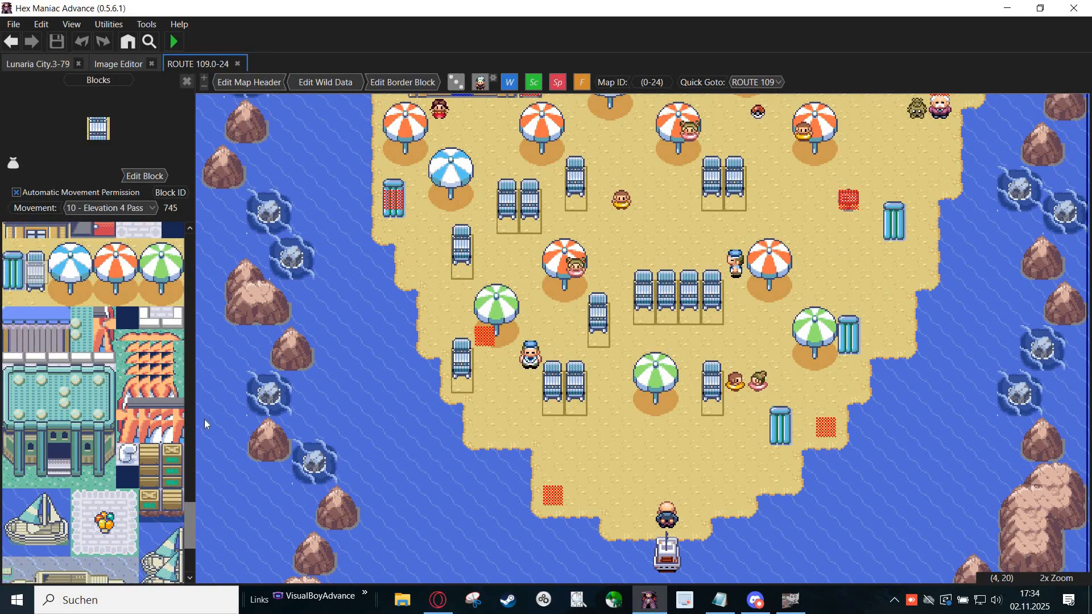
Step: Export Route 109's secondary blocks as "blocks" into the tutorial emerald tiles folder
click(233, 84)
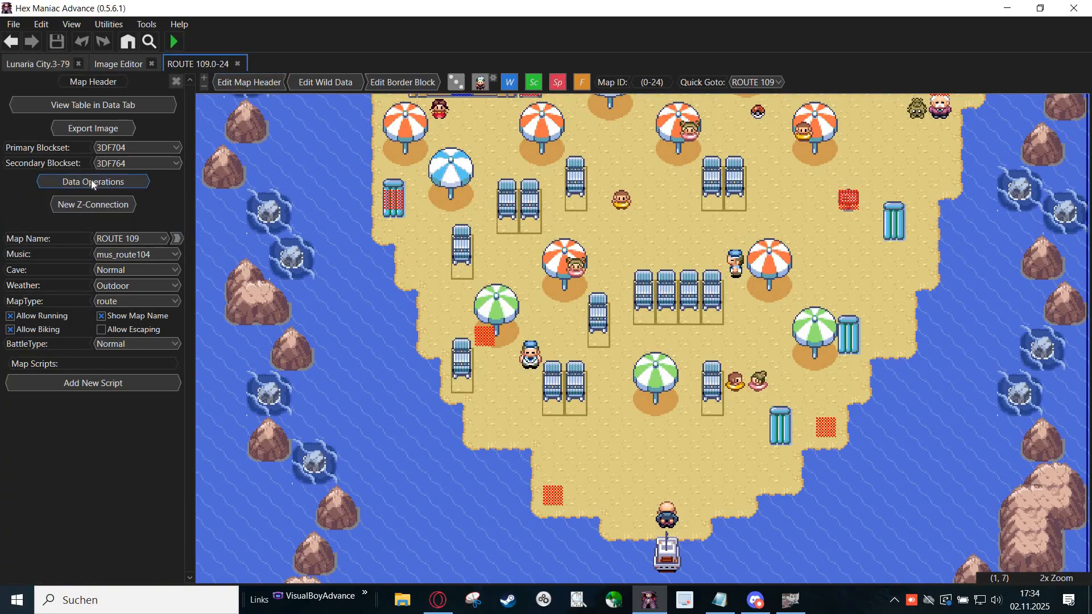
click(91, 179)
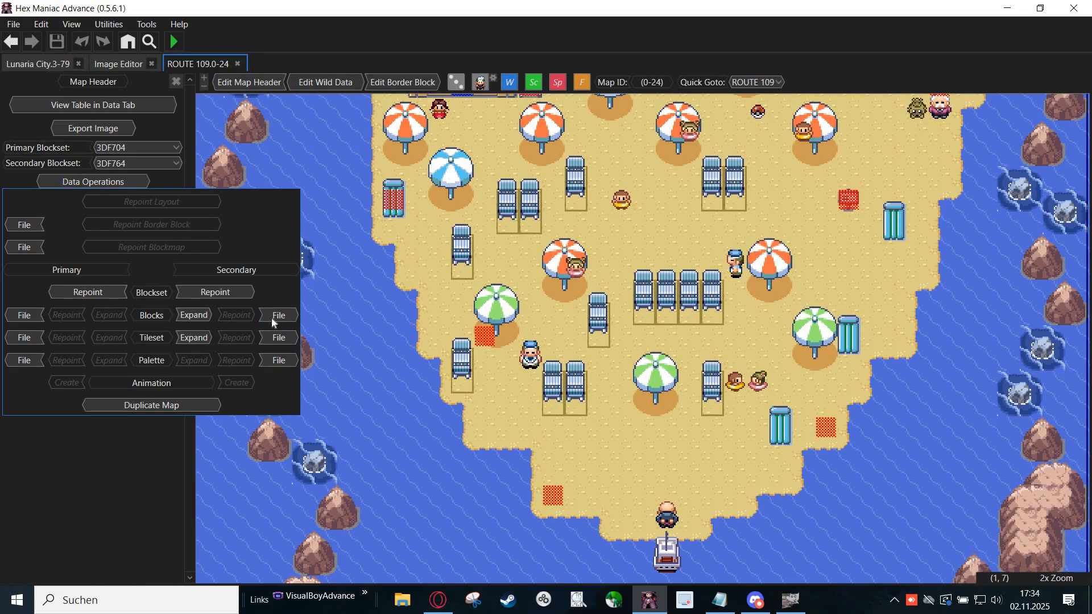
click(273, 316)
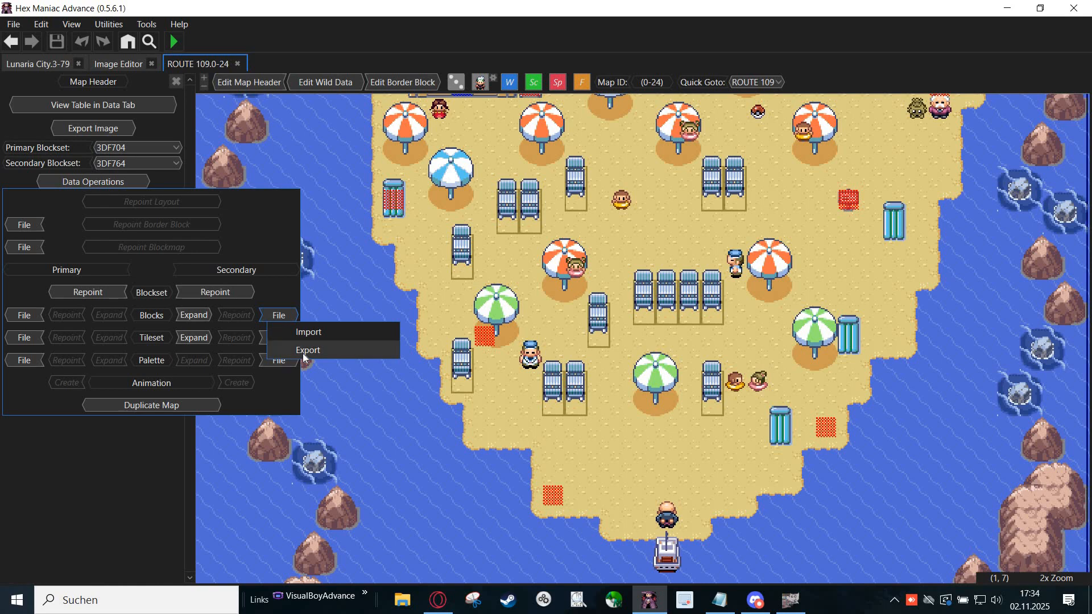
click(302, 350)
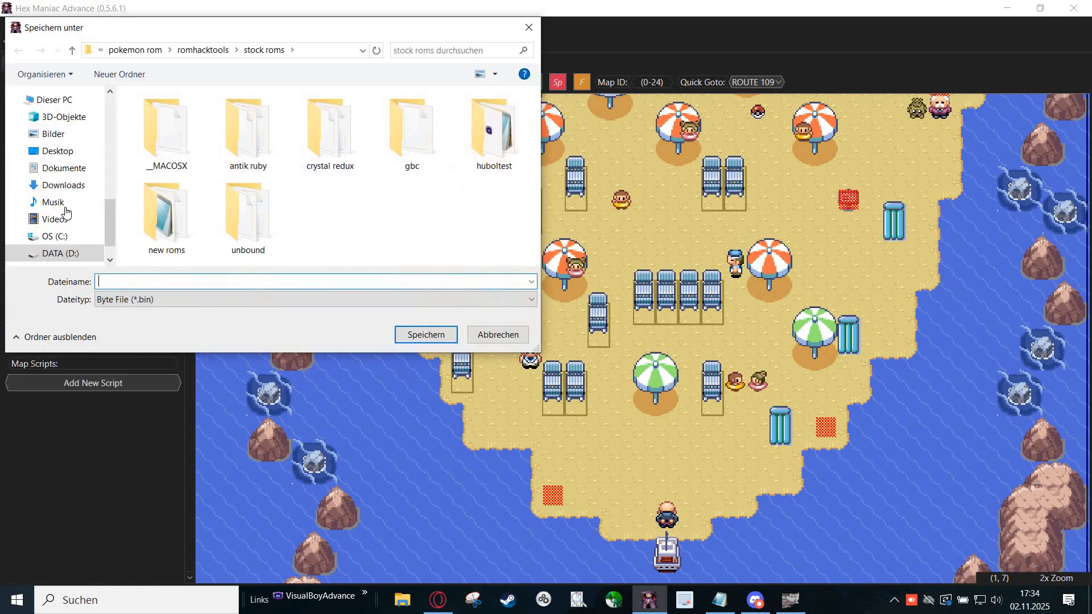
scroll(62, 205, up, 3)
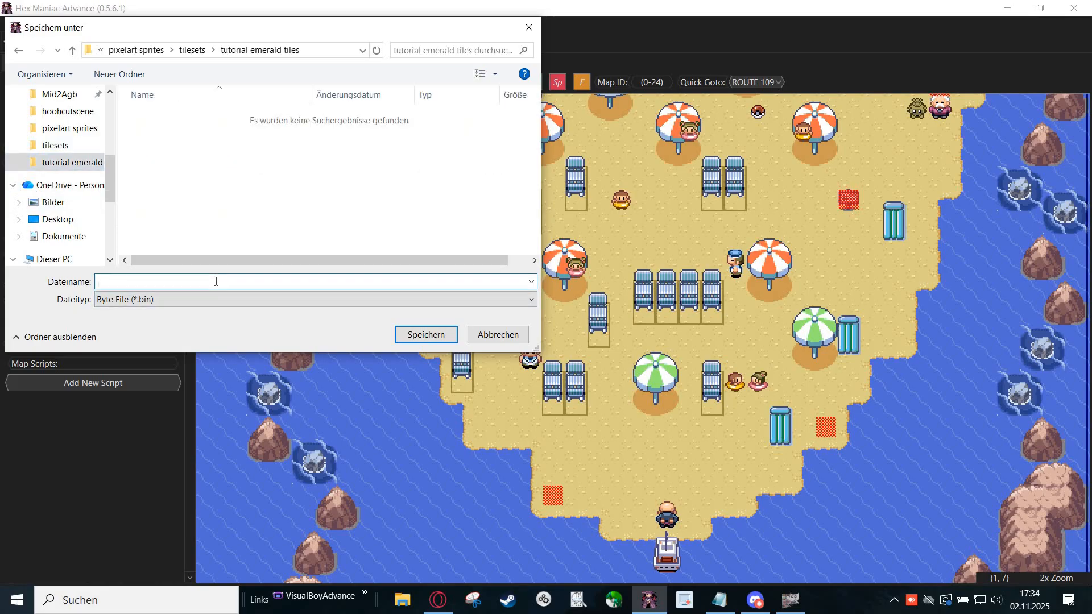
text(blocks)
click(431, 335)
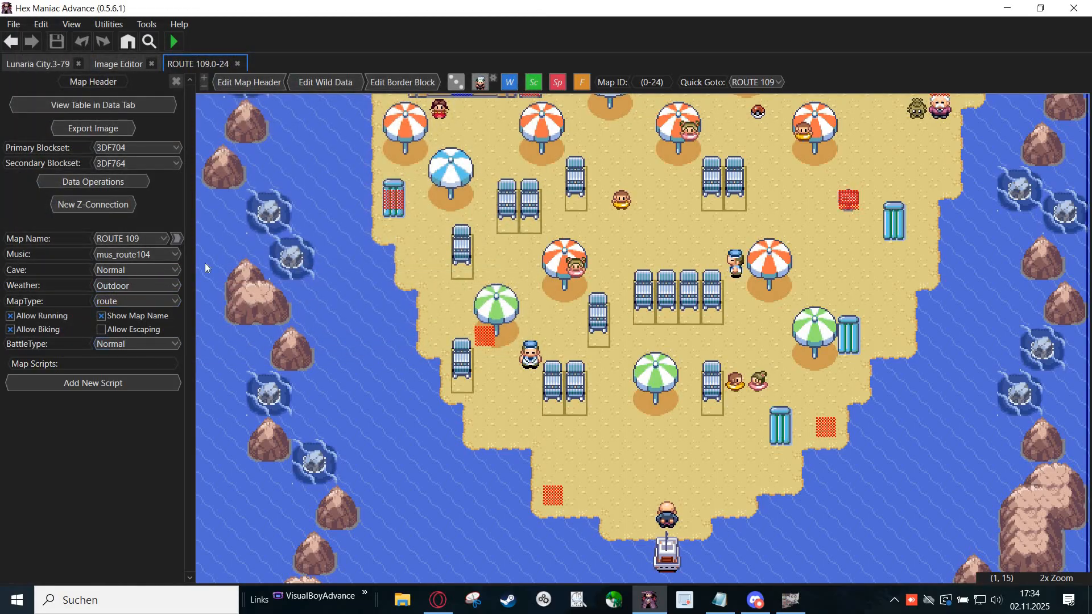
Step: Export Route 109's secondary tileset as "tileset" into the tutorial emerald tiles folder
click(89, 181)
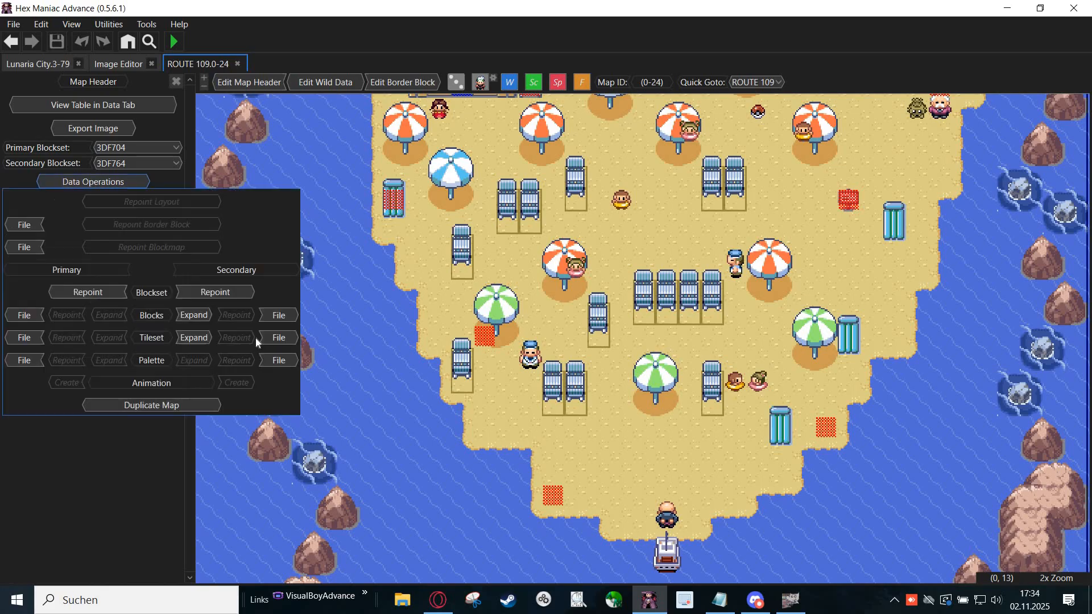
click(272, 339)
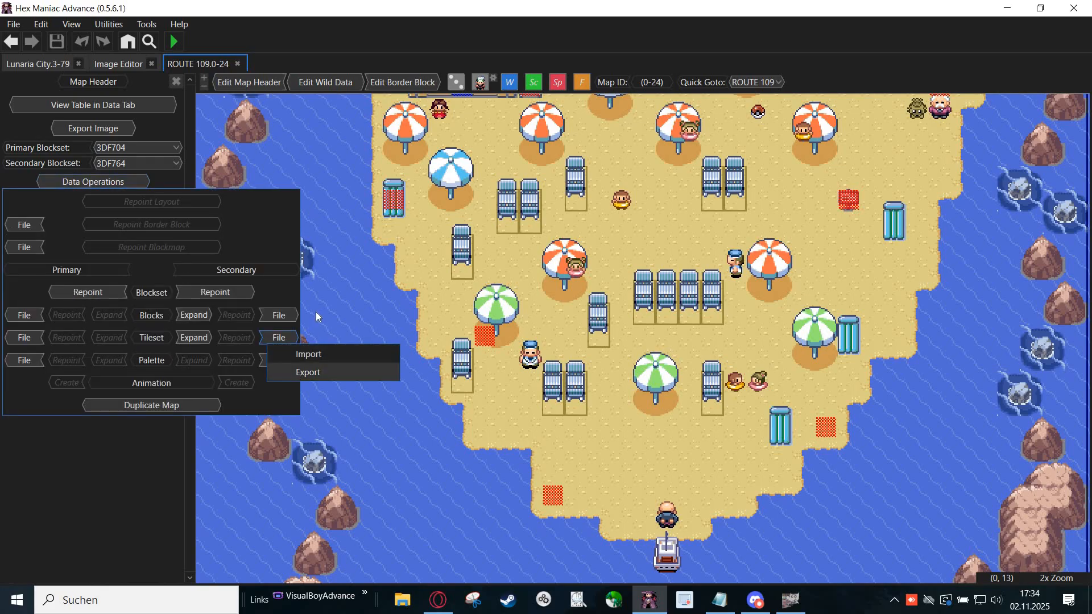
text(t)
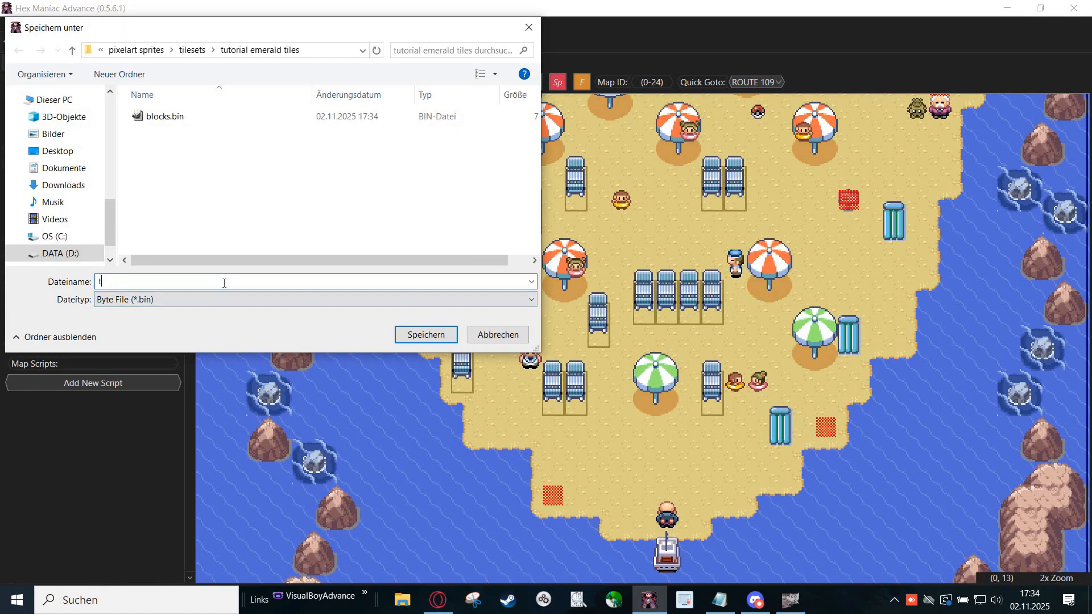
text(ileset)
key(Return)
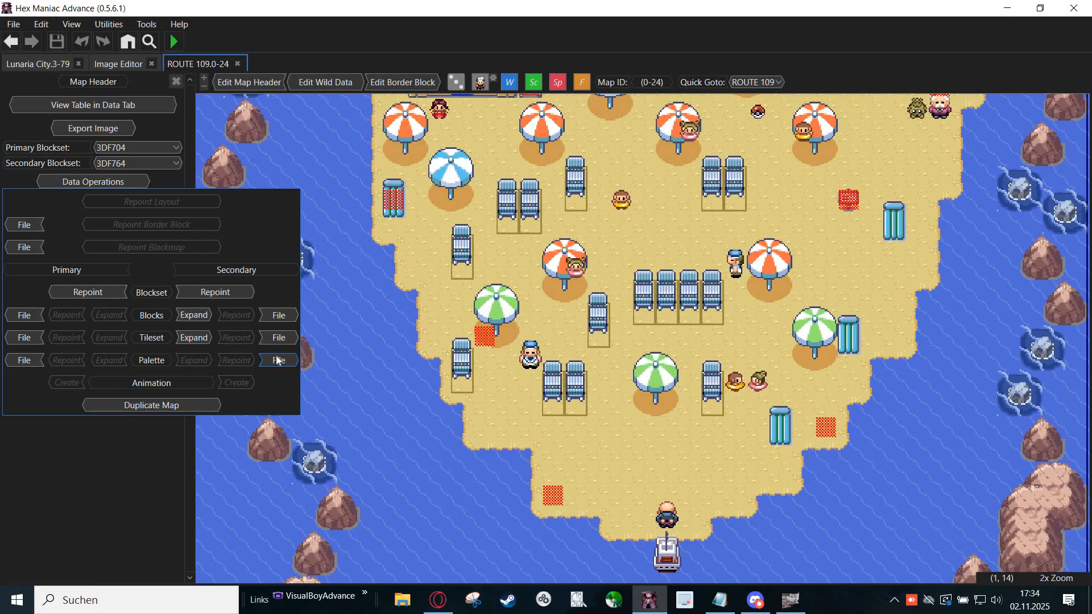
Step: Export Route 109's secondary palettes into the tutorial emerald tiles folder
click(279, 361)
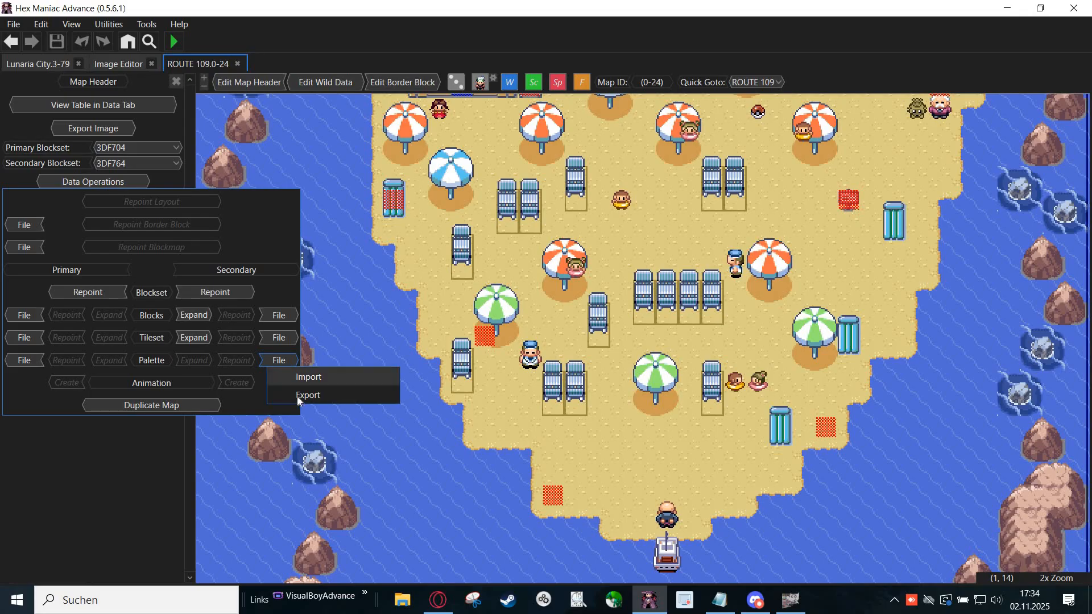
click(306, 397)
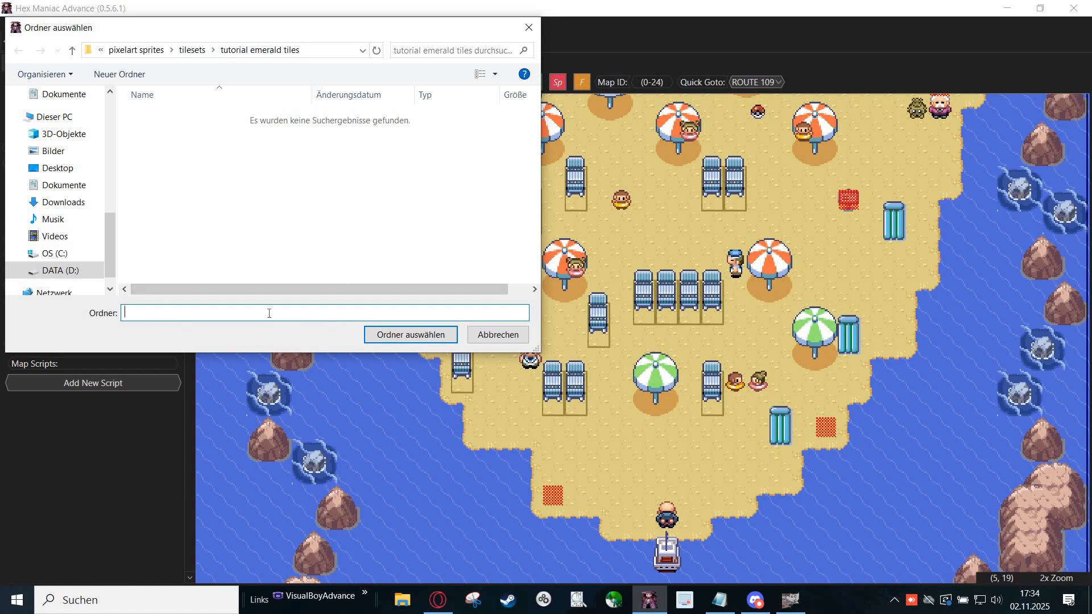
click(193, 50)
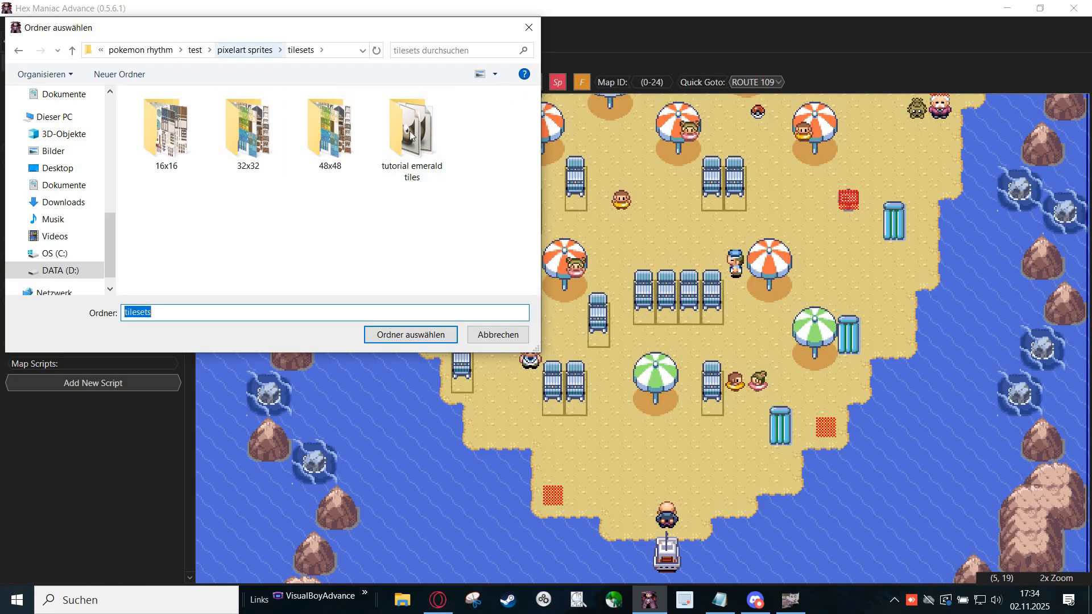
click(419, 180)
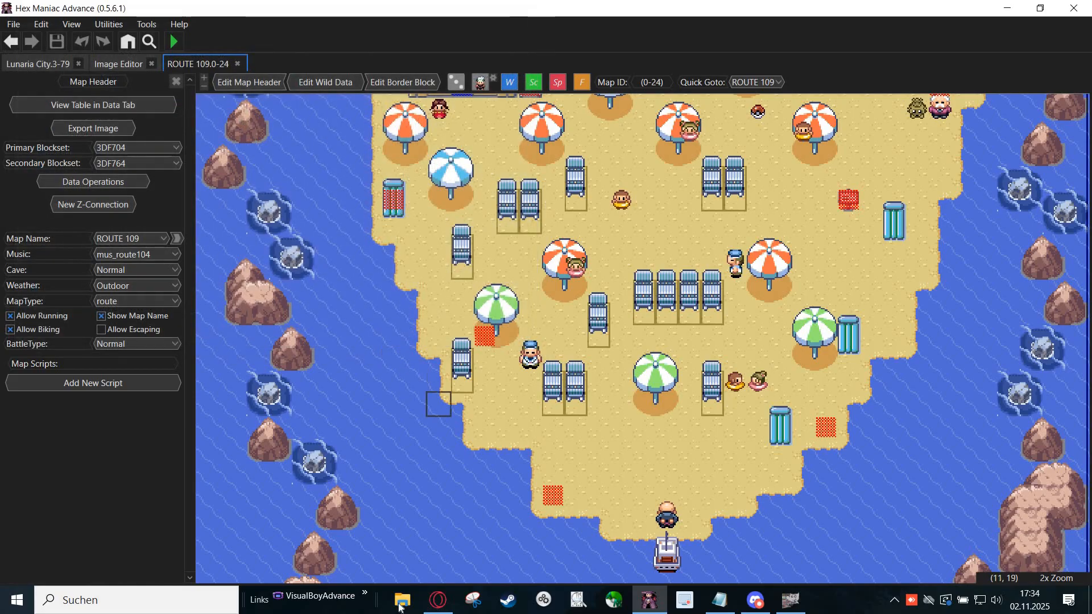
Step: Open the tutorial emerald tiles folder in a maximized File Explorer window and highlight blocks.bin and tileset.bin among the exported files
key(super+e)
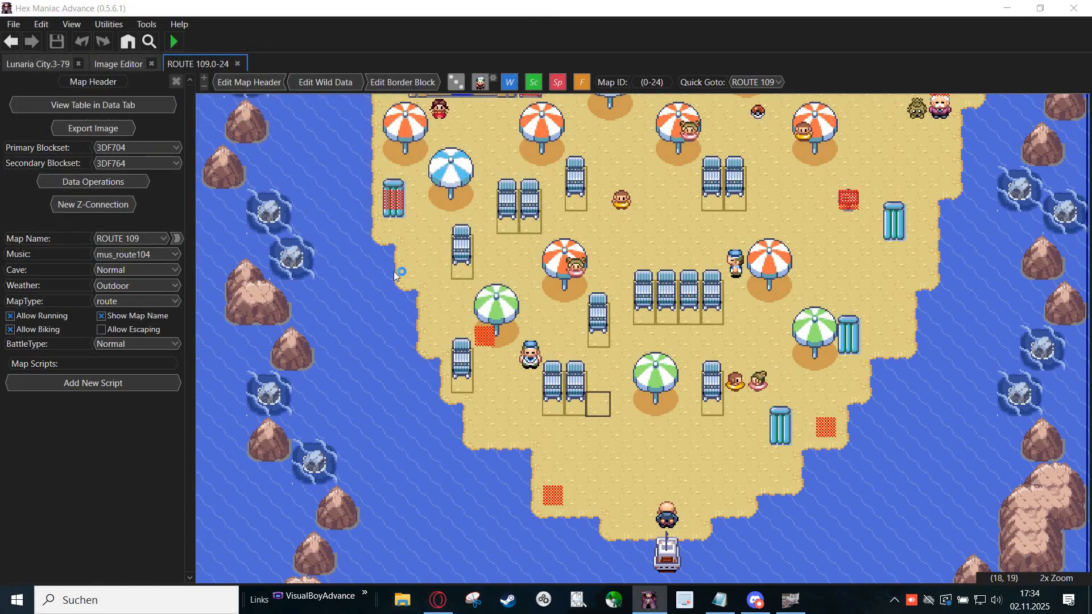
scroll(213, 442, down, 2)
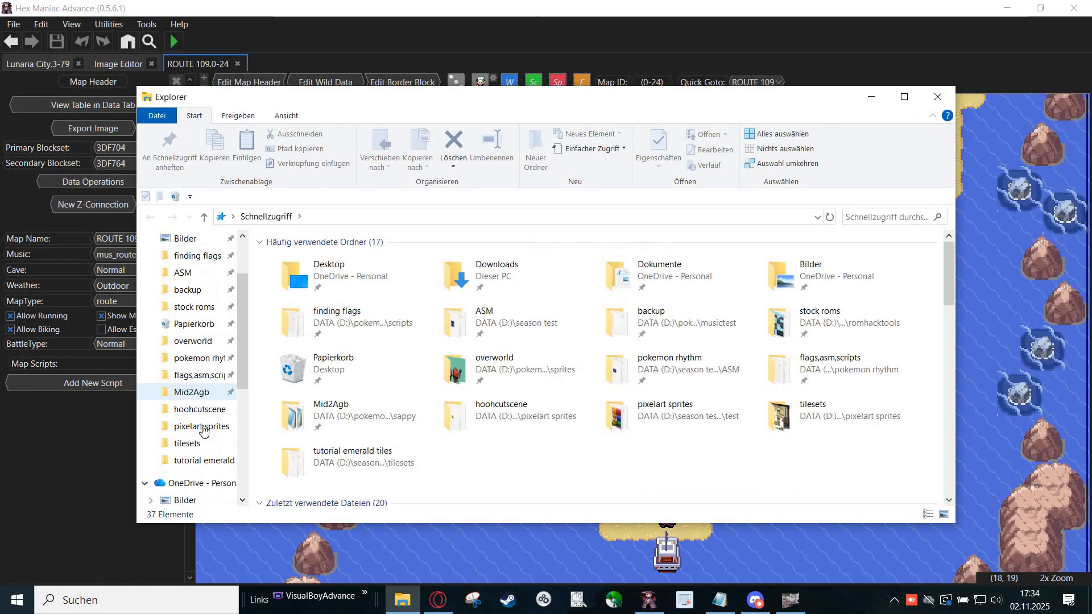
click(204, 426)
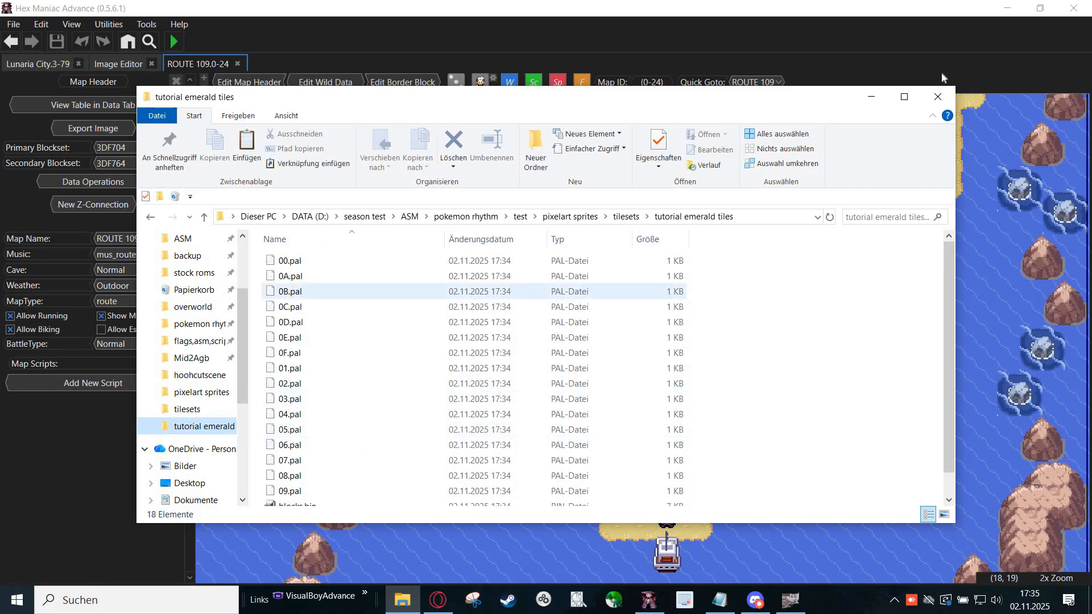
scroll(357, 307, down, 1)
click(904, 97)
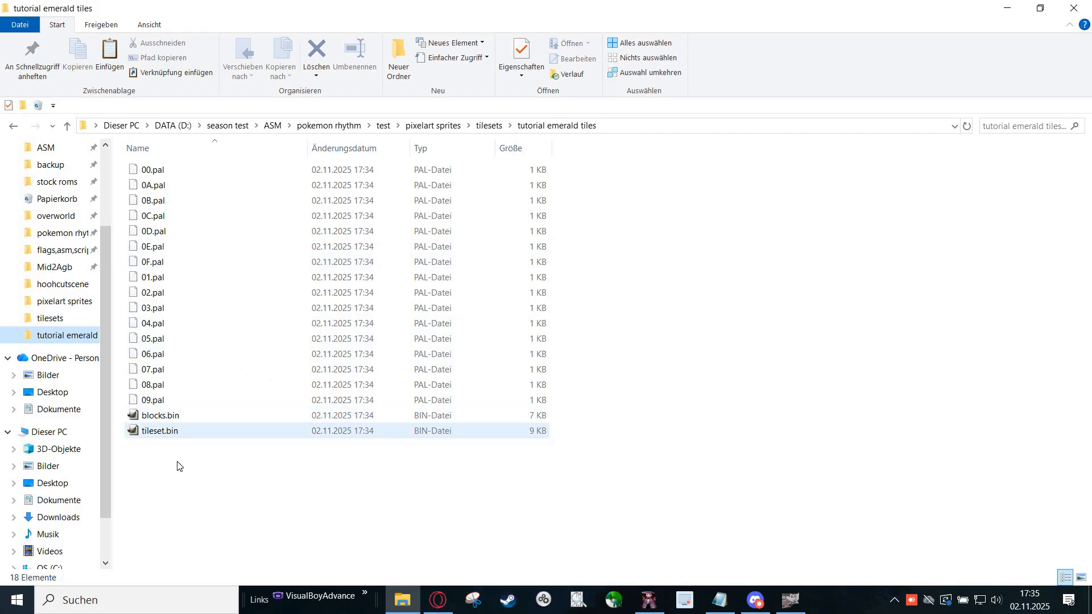
drag(209, 466, 149, 416)
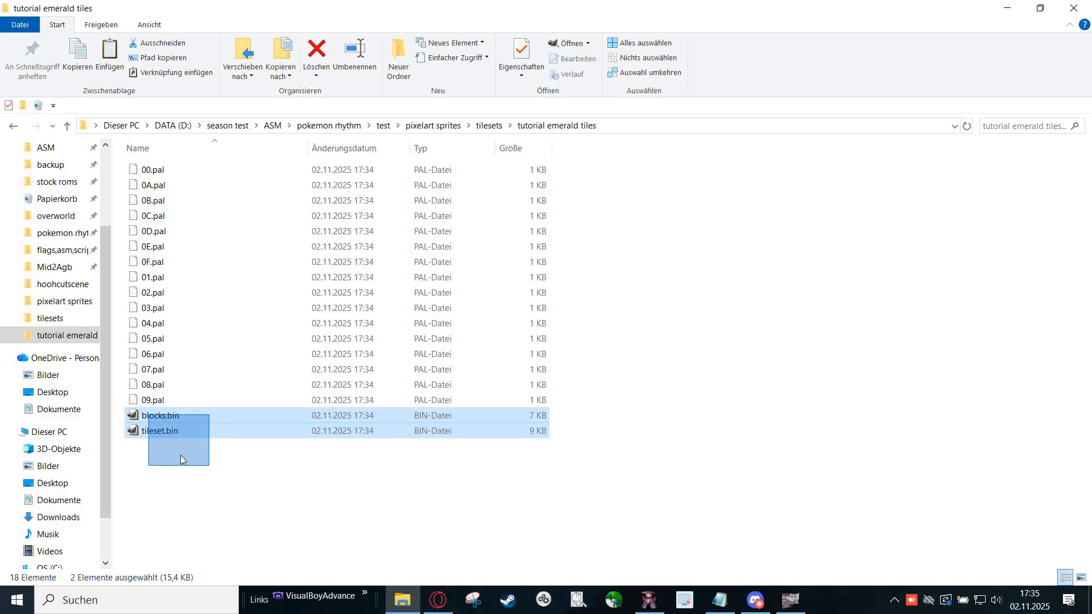
Step: Switch back to Hex Maniac Advance and bring up the Lunaria City map
click(175, 445)
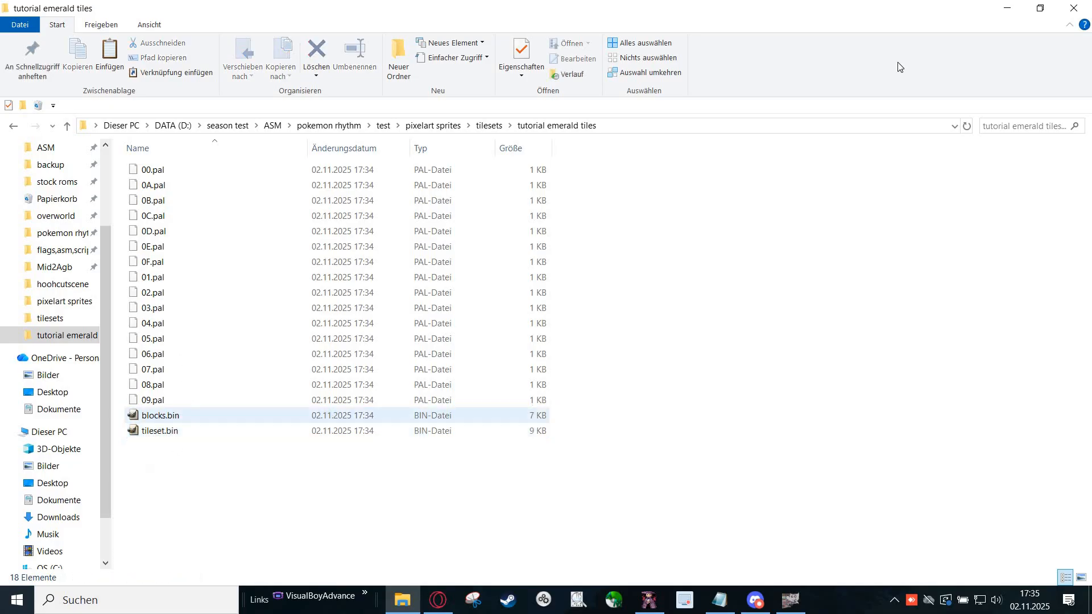
click(1009, 10)
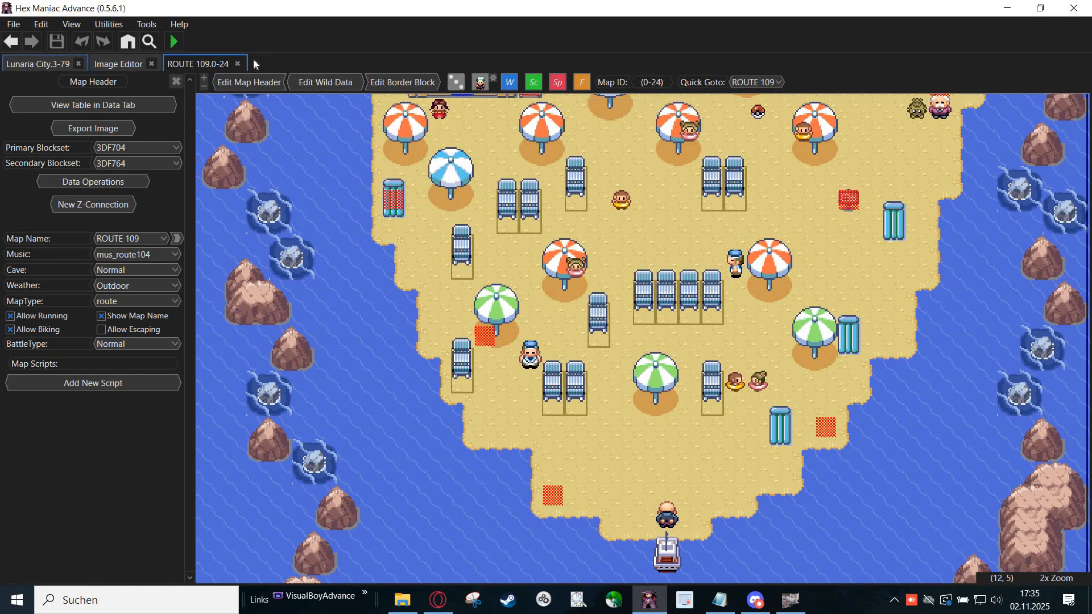
key(ctrl+Tab)
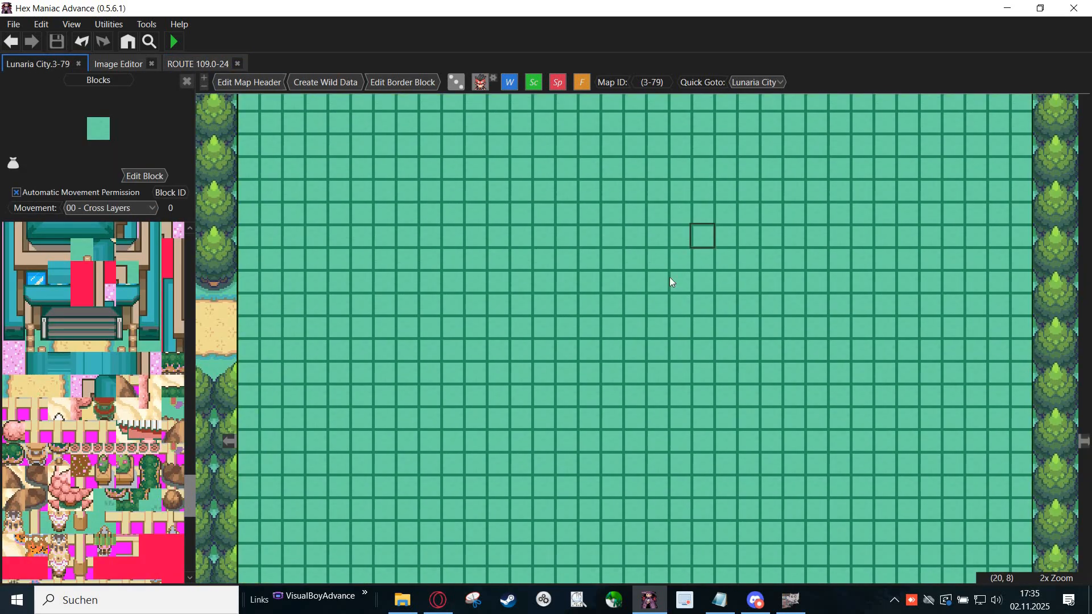
drag(695, 234, 690, 224)
drag(654, 323, 687, 334)
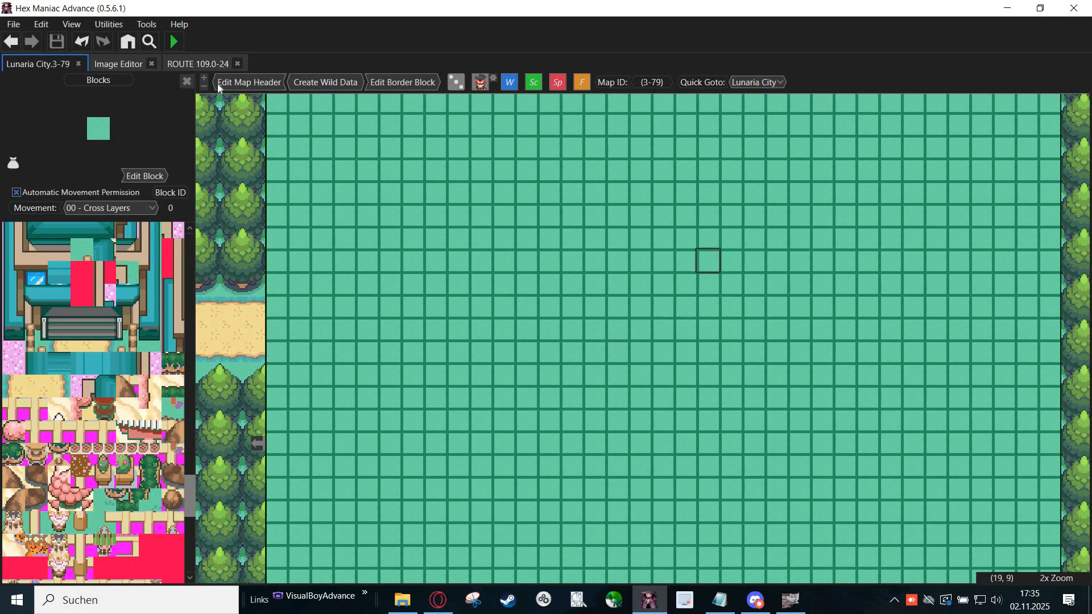
Step: Import blocks.bin from the tutorial emerald tiles folder as Lunaria City's secondary blocks
click(235, 82)
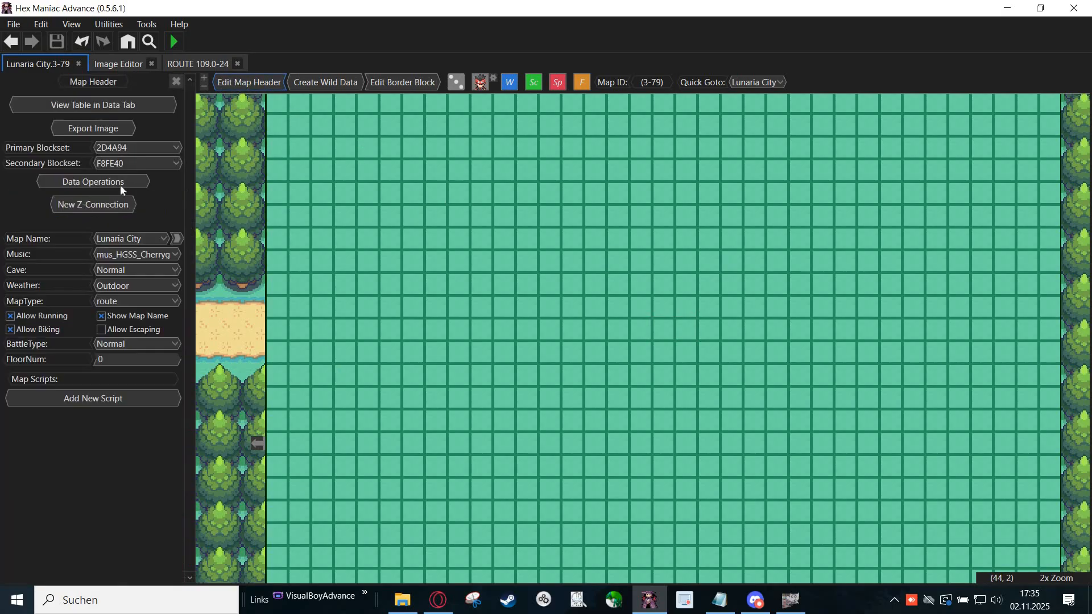
click(112, 181)
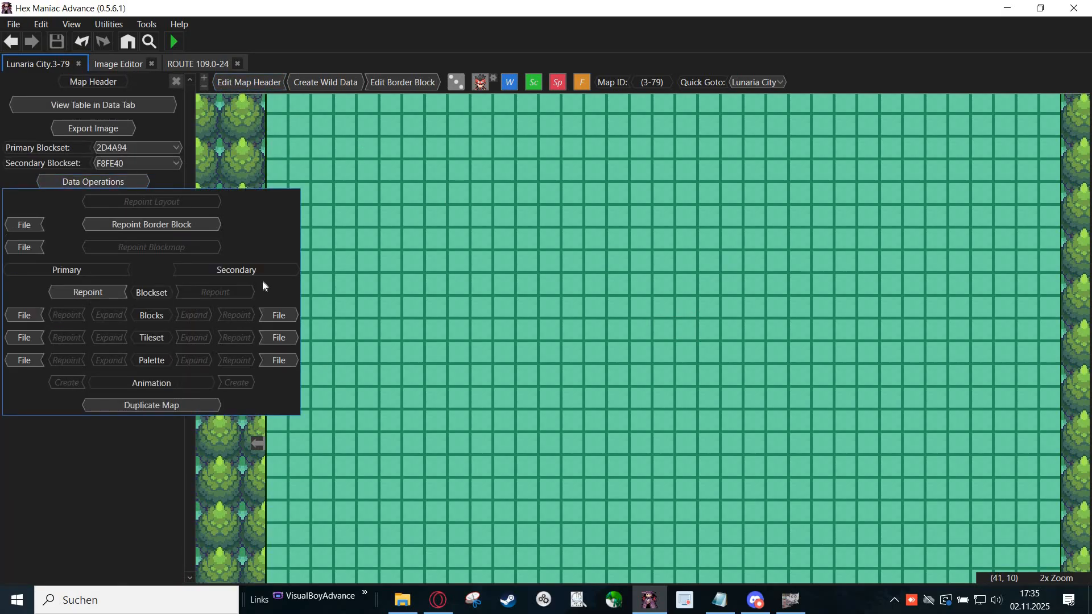
click(277, 316)
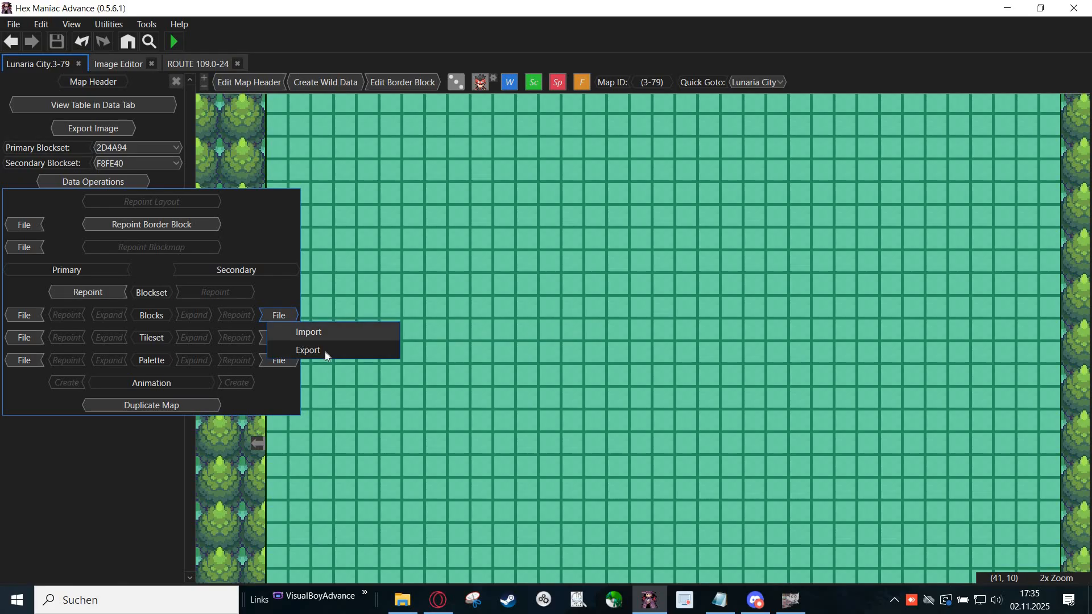
click(310, 332)
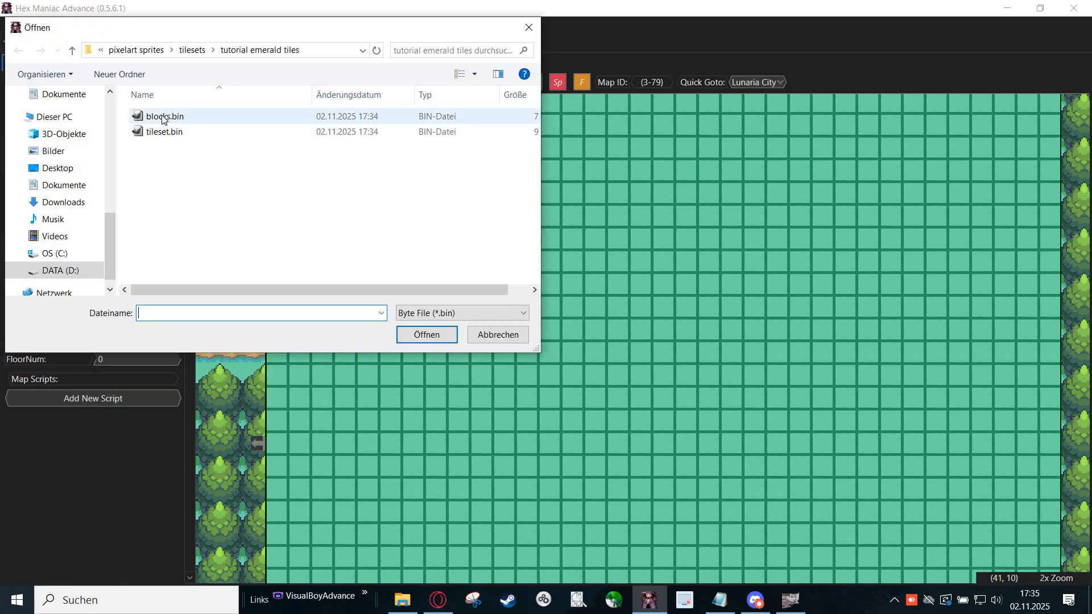
double_click(163, 118)
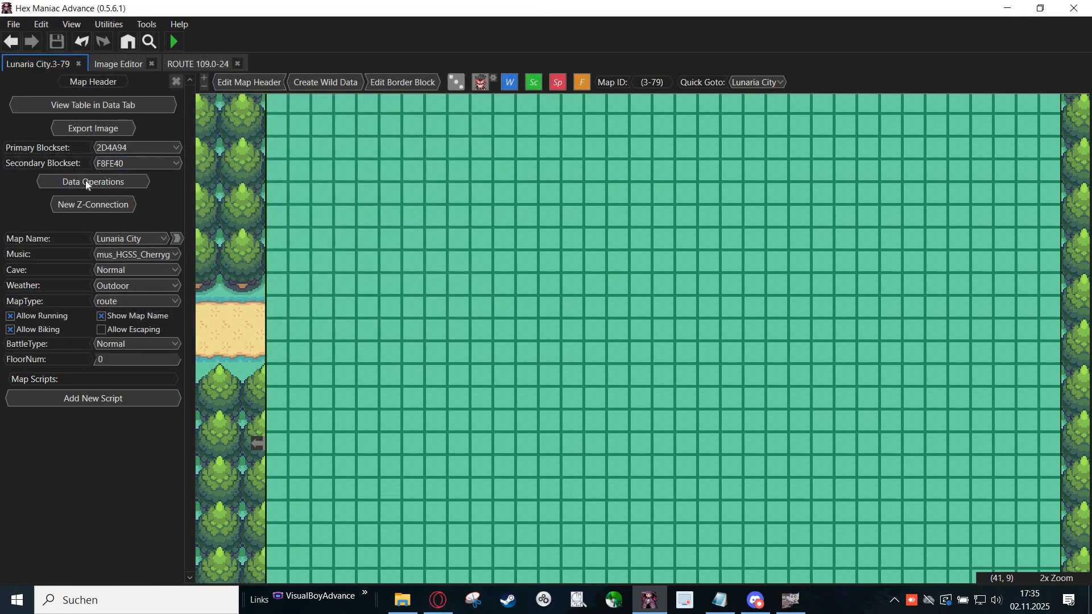
Step: Import tileset.bin from the tutorial emerald tiles folder as Lunaria City's secondary tileset
click(86, 181)
click(280, 338)
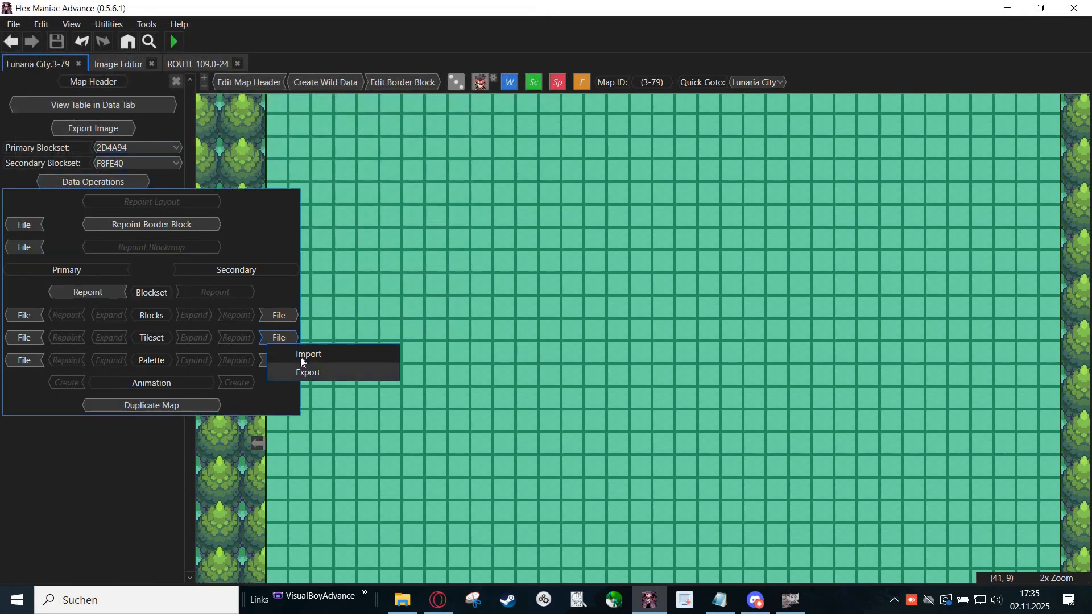
click(301, 354)
double_click(161, 133)
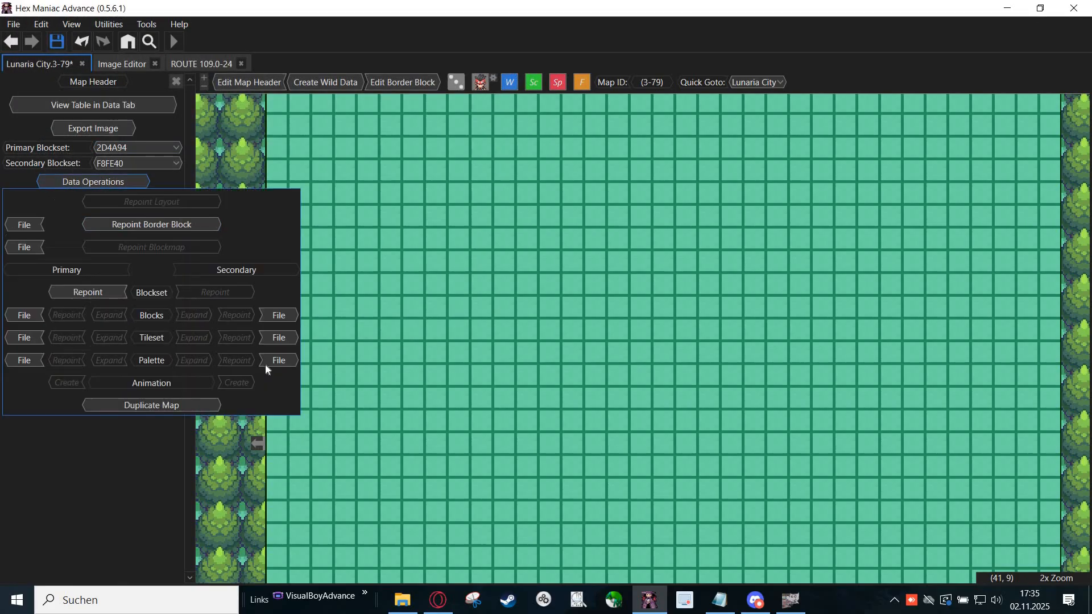
Step: Import the secondary palettes for Lunaria City from the tutorial emerald tiles folder and save the ROM
click(273, 361)
click(301, 377)
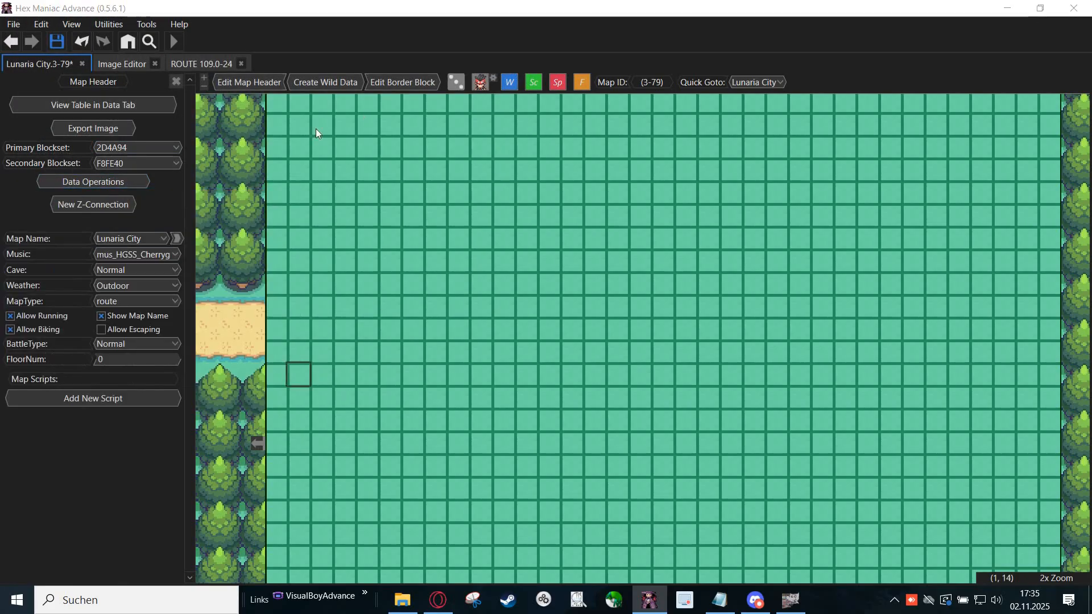
click(187, 51)
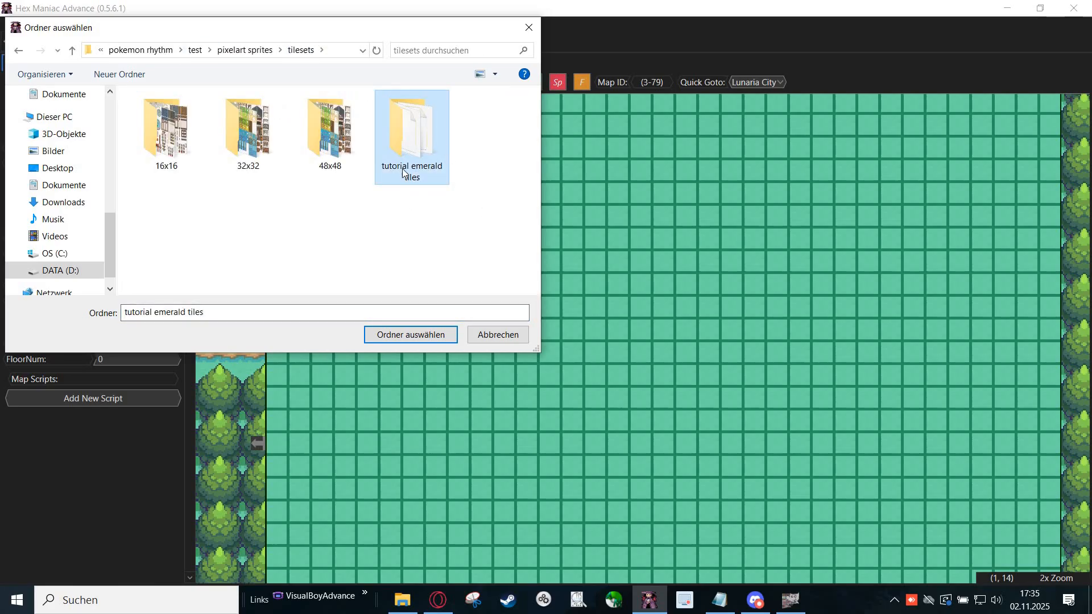
click(404, 336)
click(57, 44)
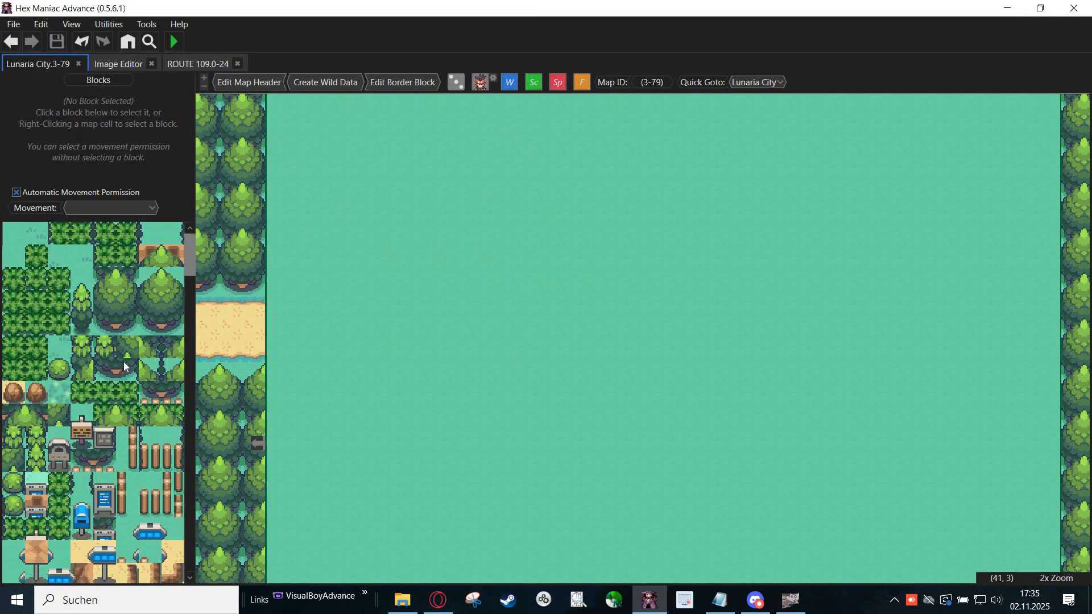
Step: Examine the imported Emerald blocks at the end of Lunaria City's block list and select block 948
scroll(132, 371, down, 20)
scroll(139, 373, down, 15)
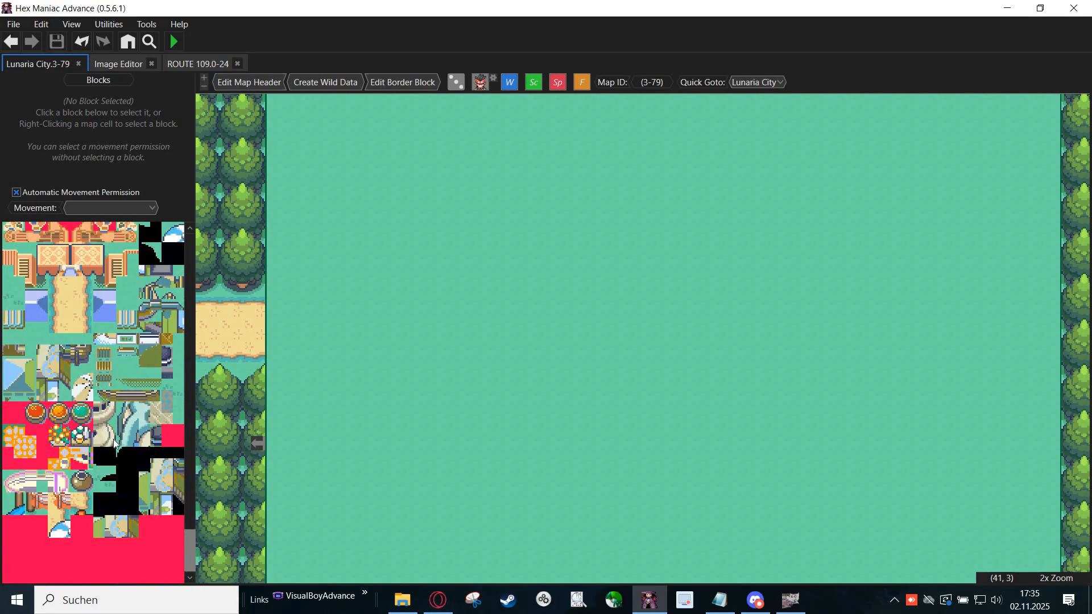
scroll(115, 461, up, 4)
scroll(115, 459, down, 4)
scroll(96, 433, up, 2)
click(97, 434)
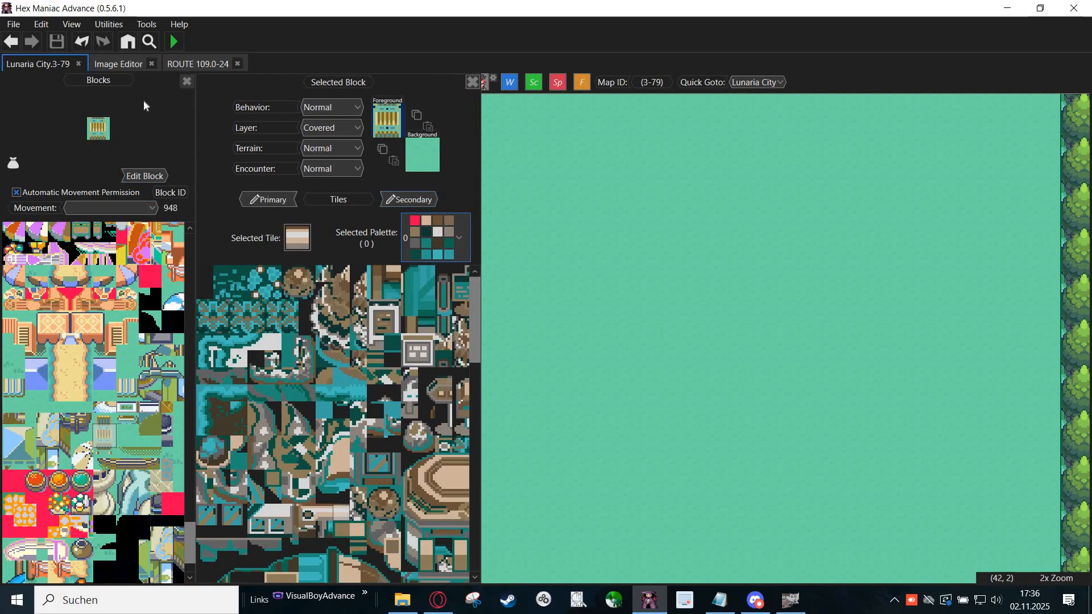
Step: Close the old image editor tab and open Lunaria City's secondary tileset in a new image editor
click(151, 63)
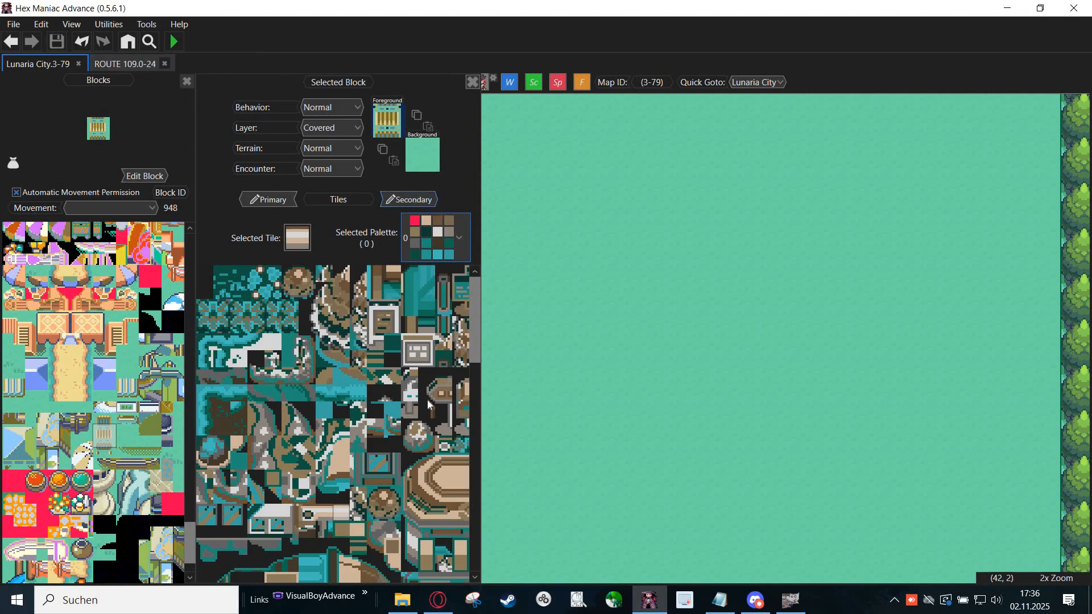
double_click(427, 400)
scroll(699, 310, down, 1)
drag(682, 304, 523, 317)
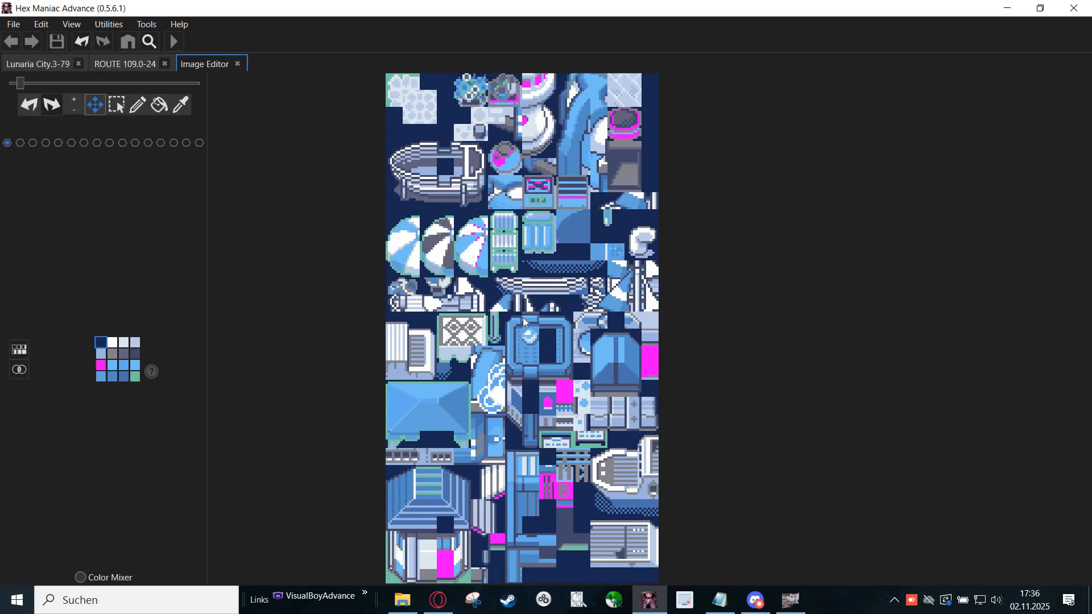
Step: Go through the palettes up to palette 11 and examine the imported umbrella and beach chair tiles in it
click(109, 143)
click(122, 143)
click(135, 143)
click(148, 144)
click(159, 143)
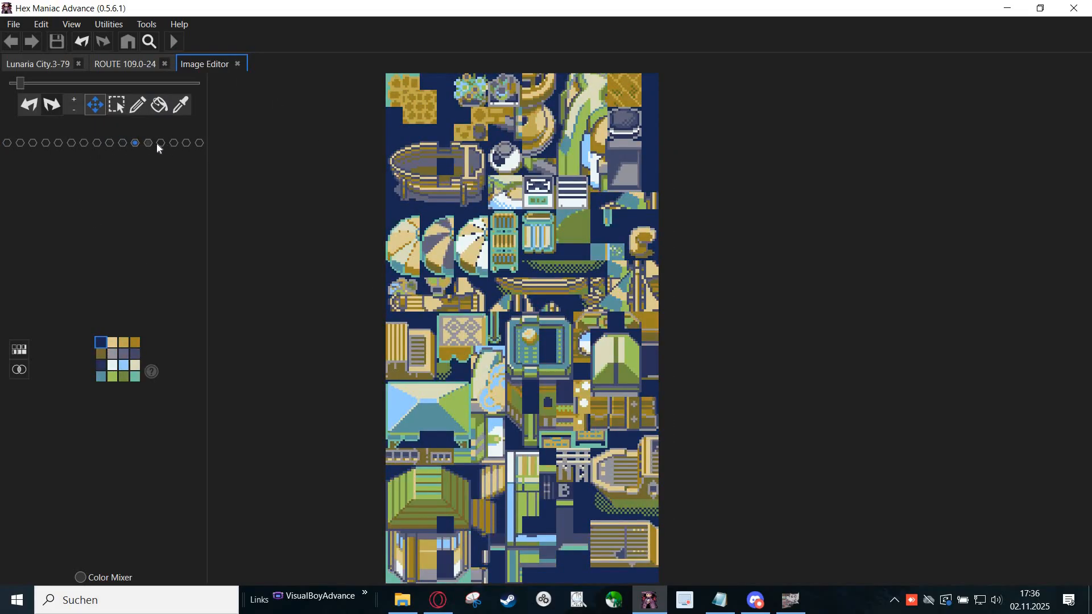
click(148, 143)
scroll(357, 220, up, 1)
scroll(449, 230, up, 2)
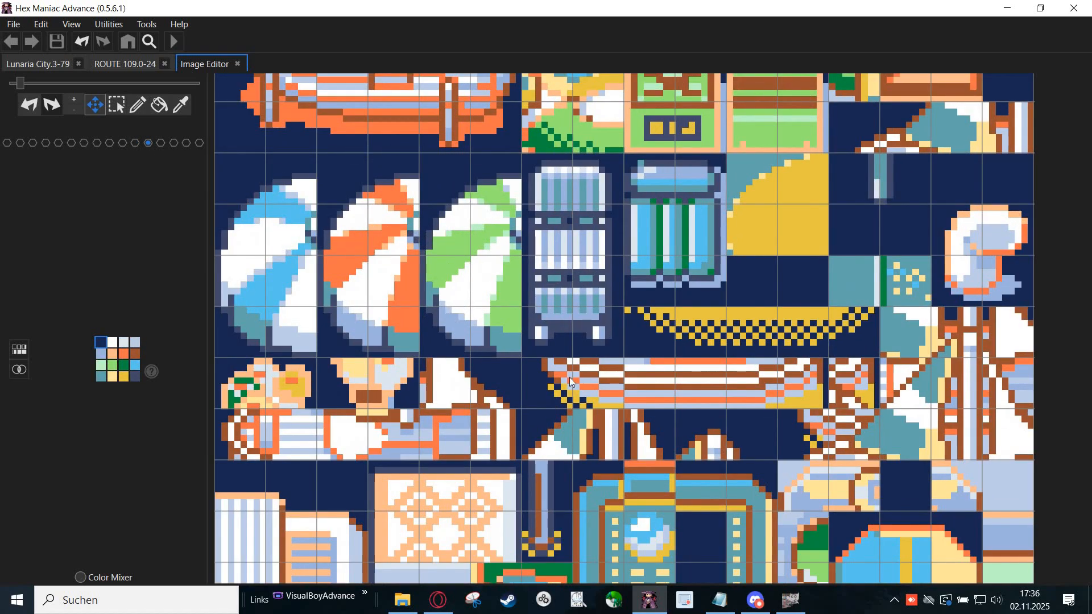
scroll(572, 377, down, 2)
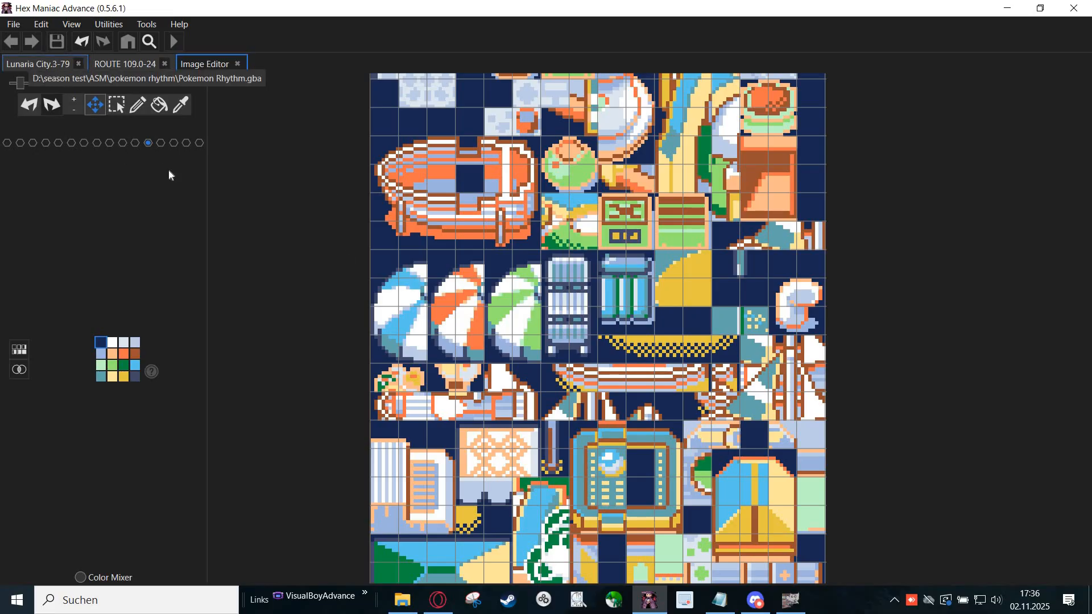
drag(598, 336, 650, 519)
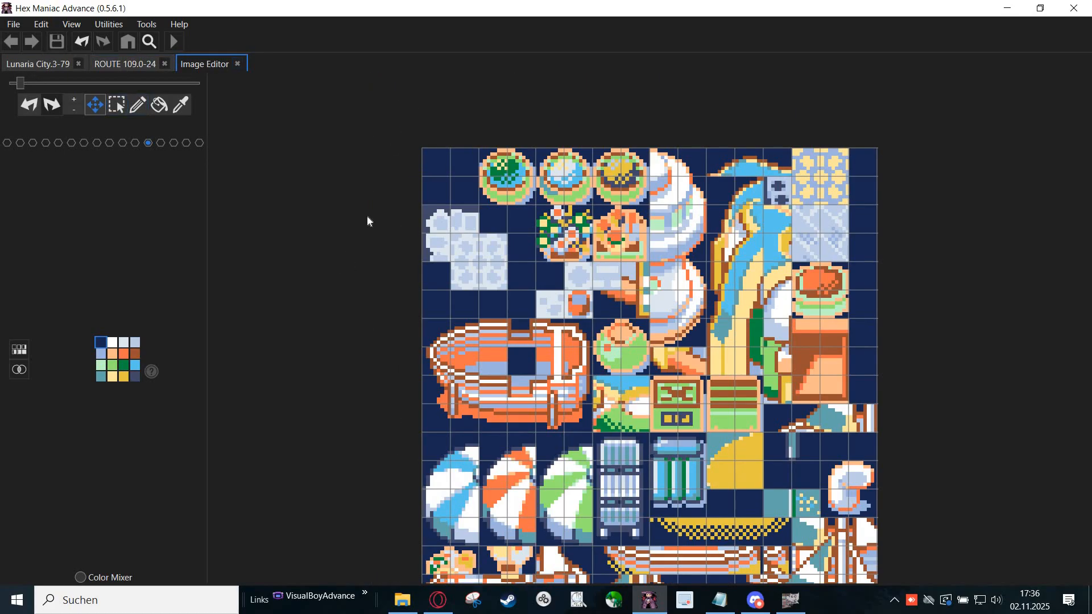
Step: Close the image editor, return to the Lunaria City map and undo the latest import change
key(ctrl+w)
click(36, 63)
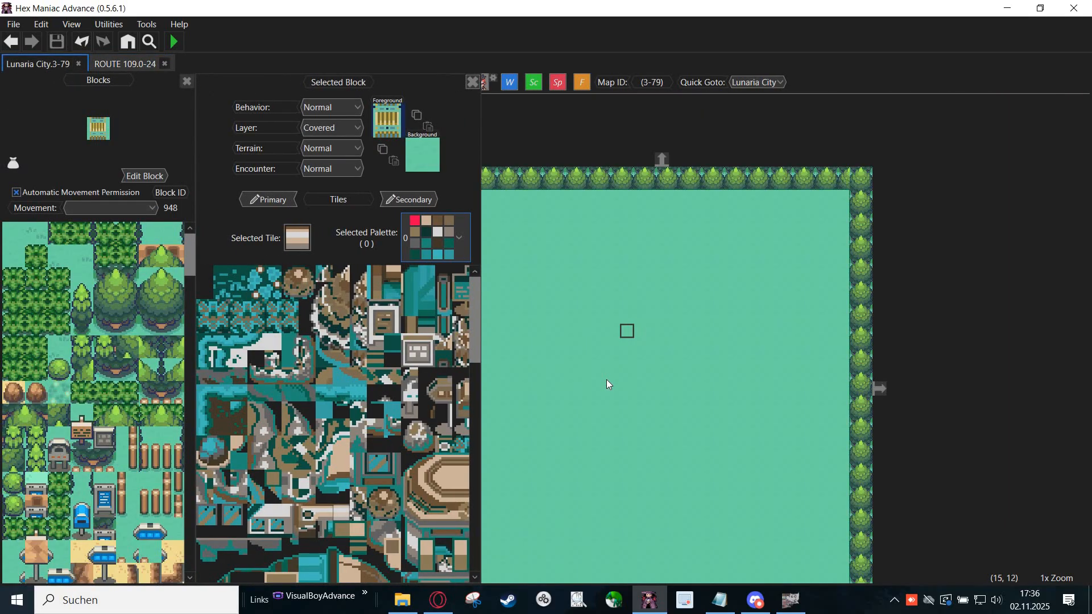
scroll(606, 380, up, 1)
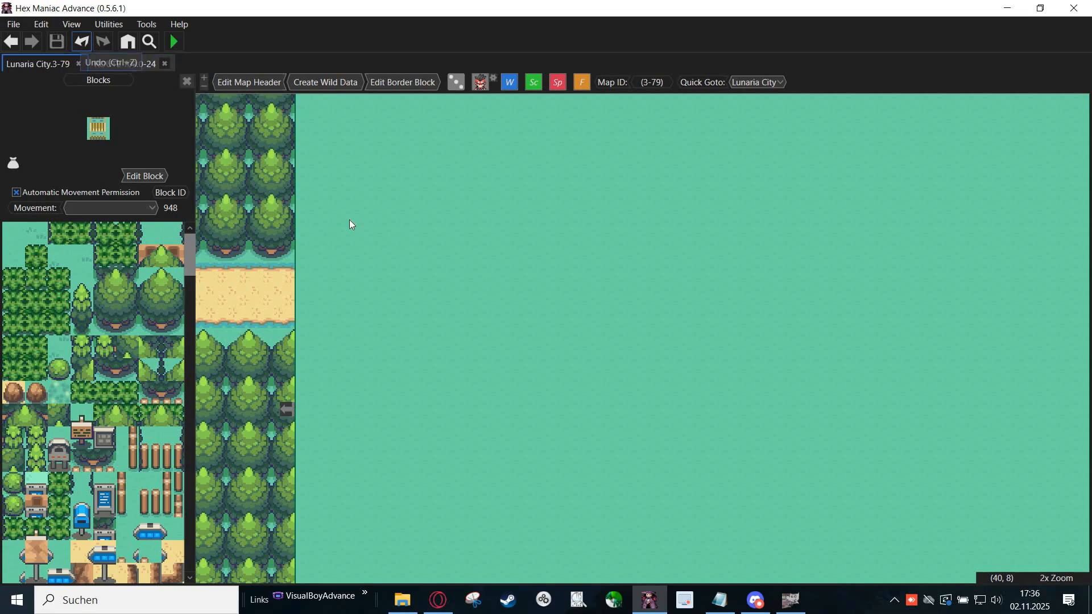
key(ctrl+z)
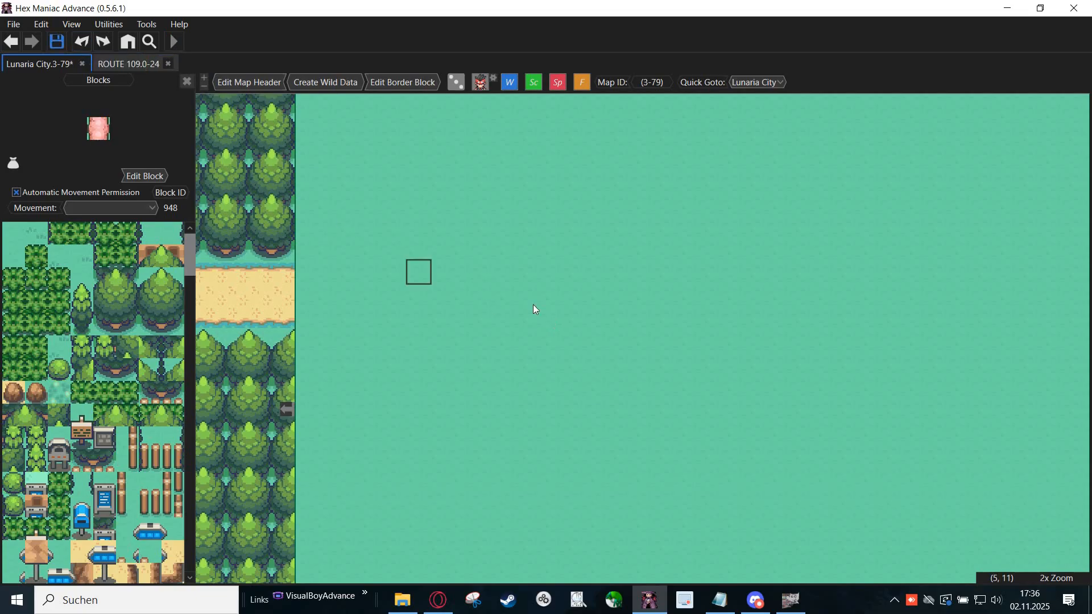
scroll(532, 310, down, 1)
drag(377, 201, 542, 243)
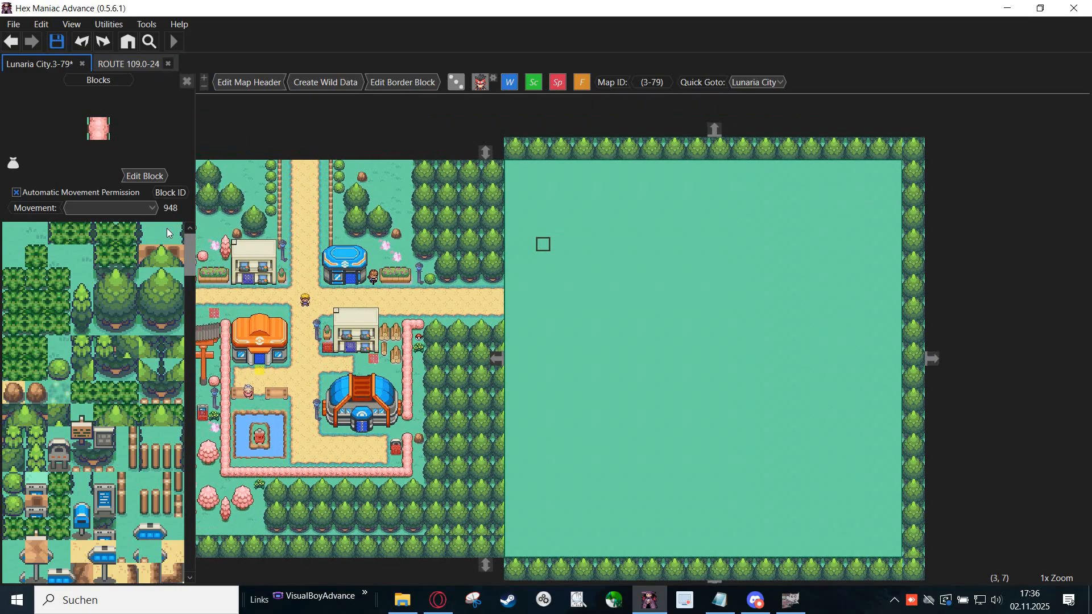
Step: Check Lunaria City's secondary tileset in the image editor, undo one more import change and save the ROM
click(83, 346)
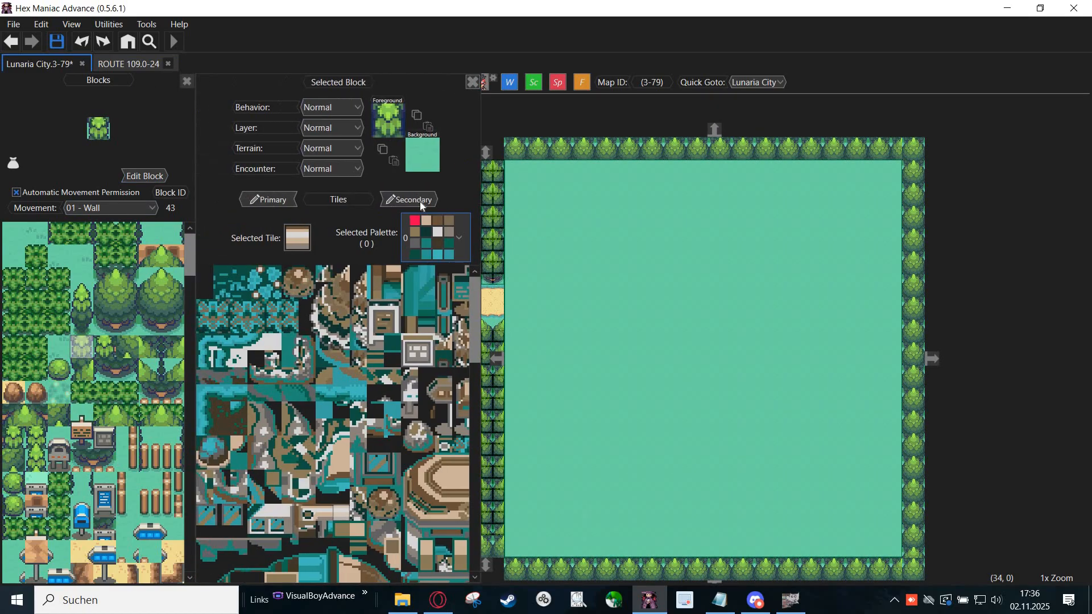
scroll(617, 296, down, 1)
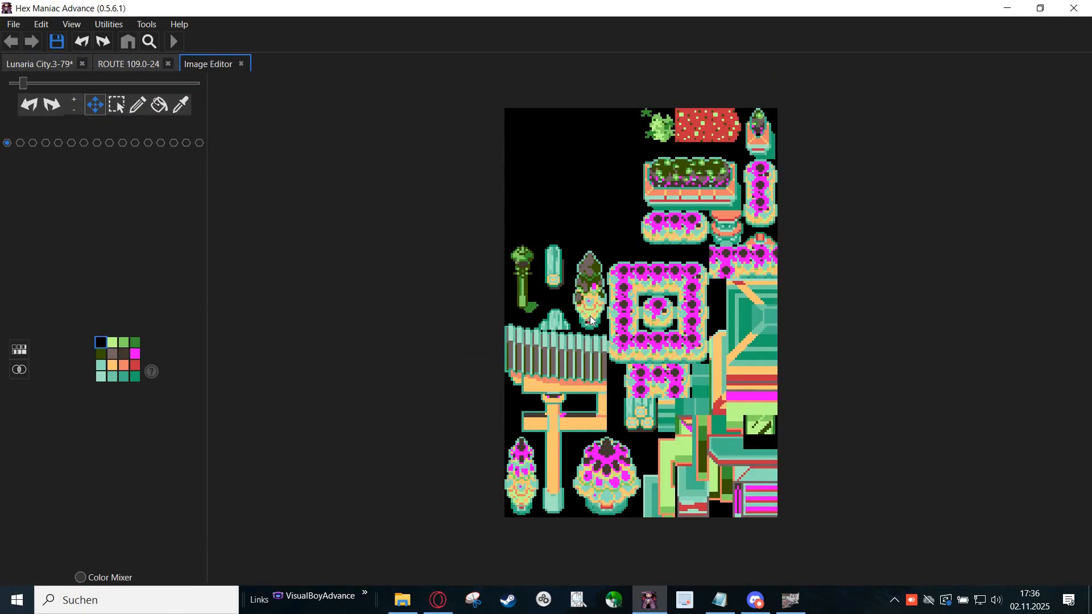
drag(639, 297, 592, 320)
scroll(592, 320, up, 1)
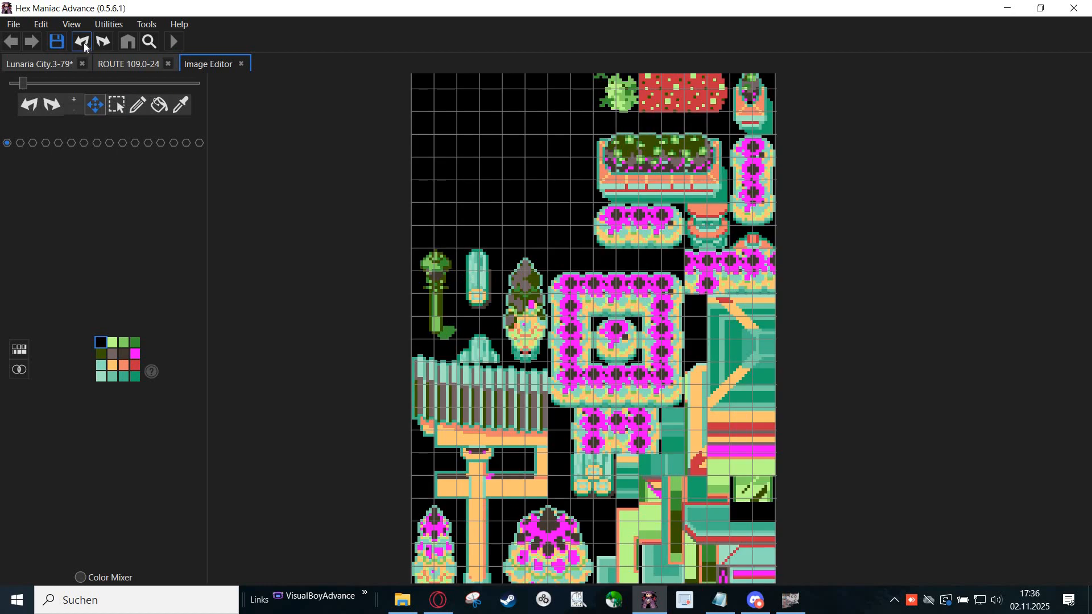
click(83, 43)
key(ctrl+s)
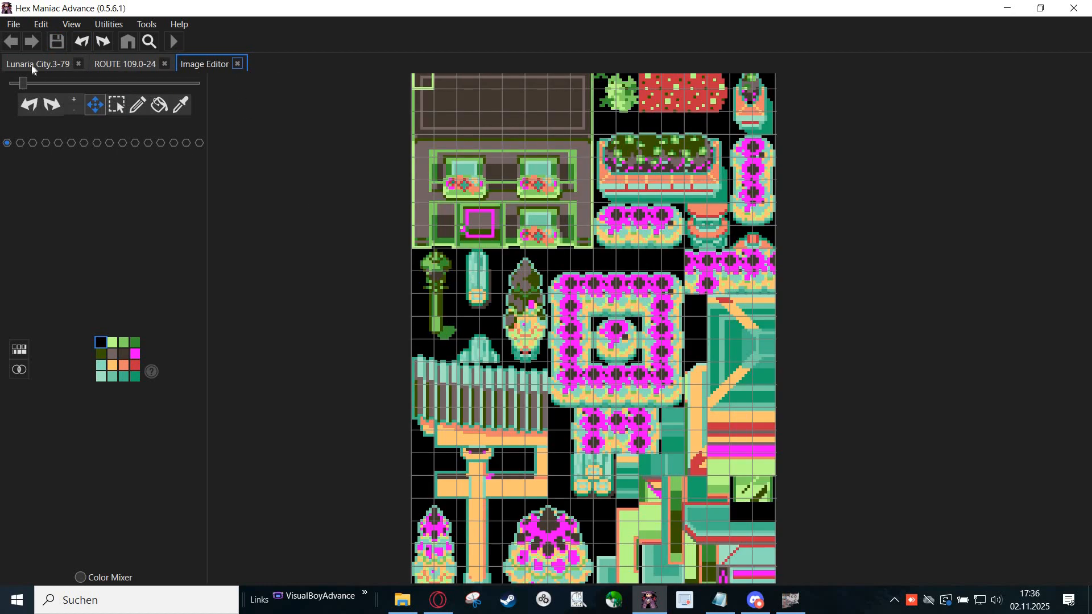
Step: Close the secondary tileset and undo another change on the Lunaria City map
key(ctrl+w)
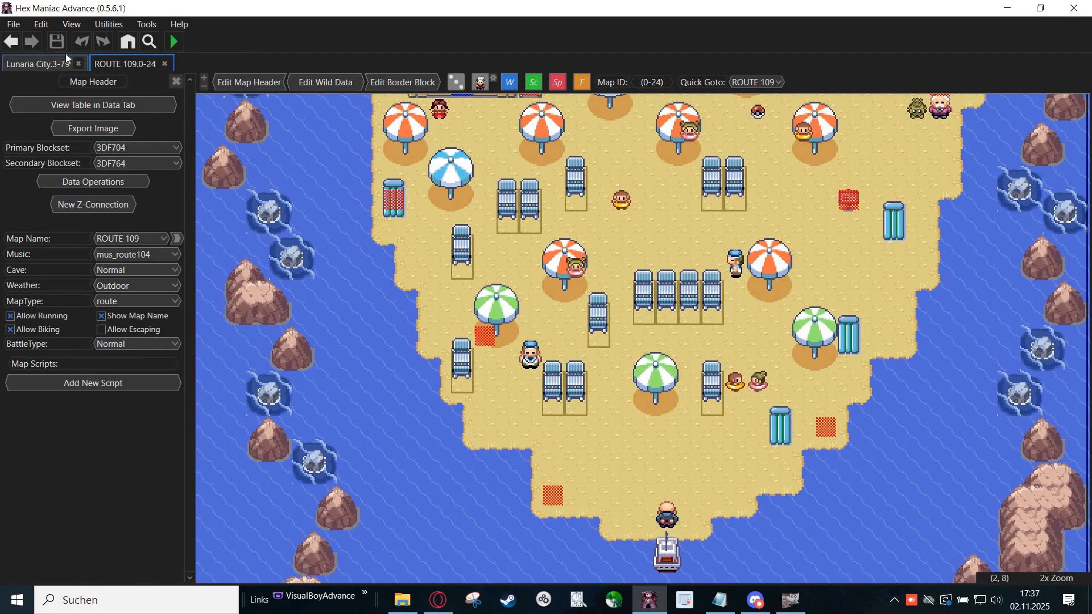
click(42, 63)
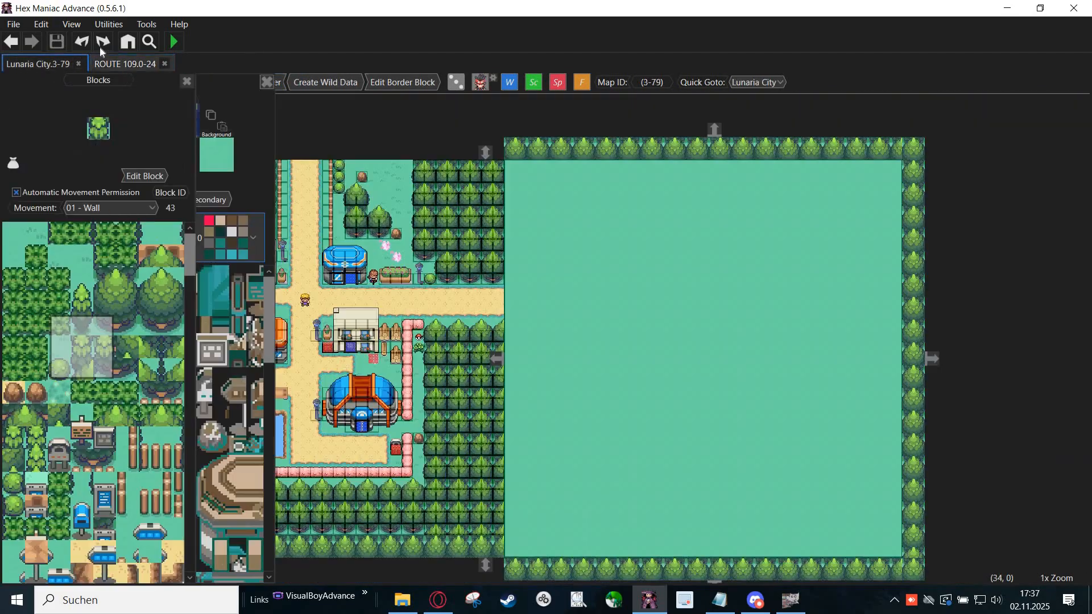
key(ctrl+z)
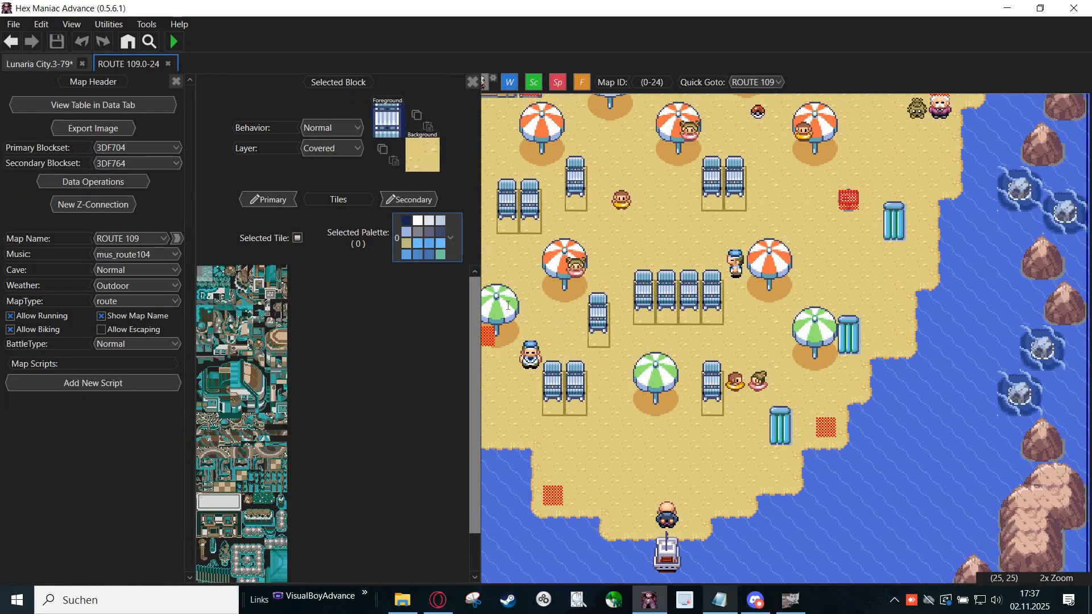
Step: Highlight the line on inserting single tiles from other roms in the tileset tutorial notes, then view Route 109's beach chairs
click(720, 608)
drag(361, 255, 725, 267)
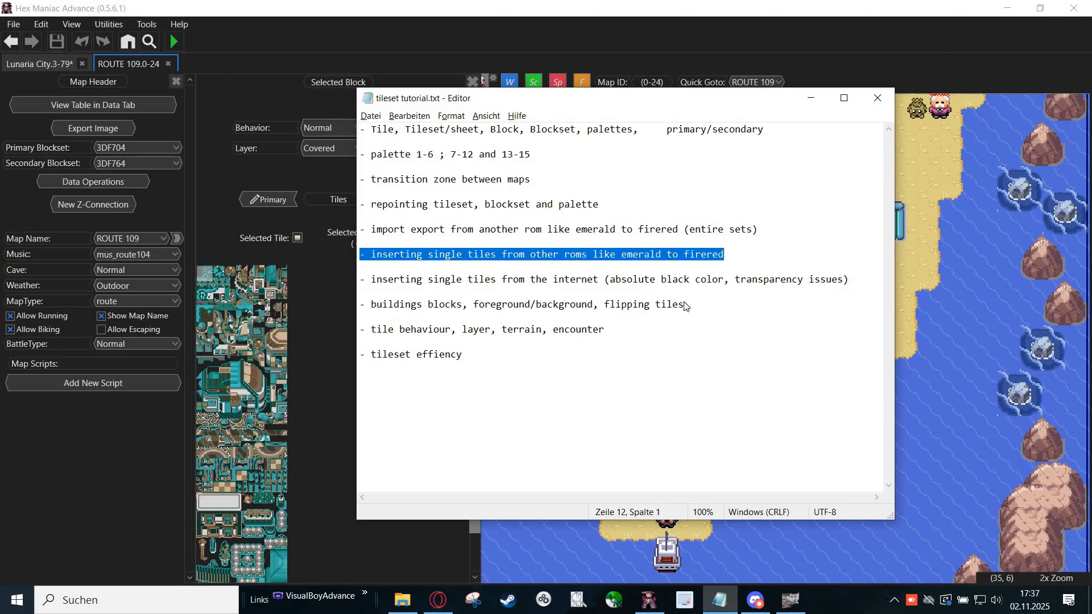
click(940, 10)
scroll(613, 292, up, 1)
drag(604, 391, 672, 510)
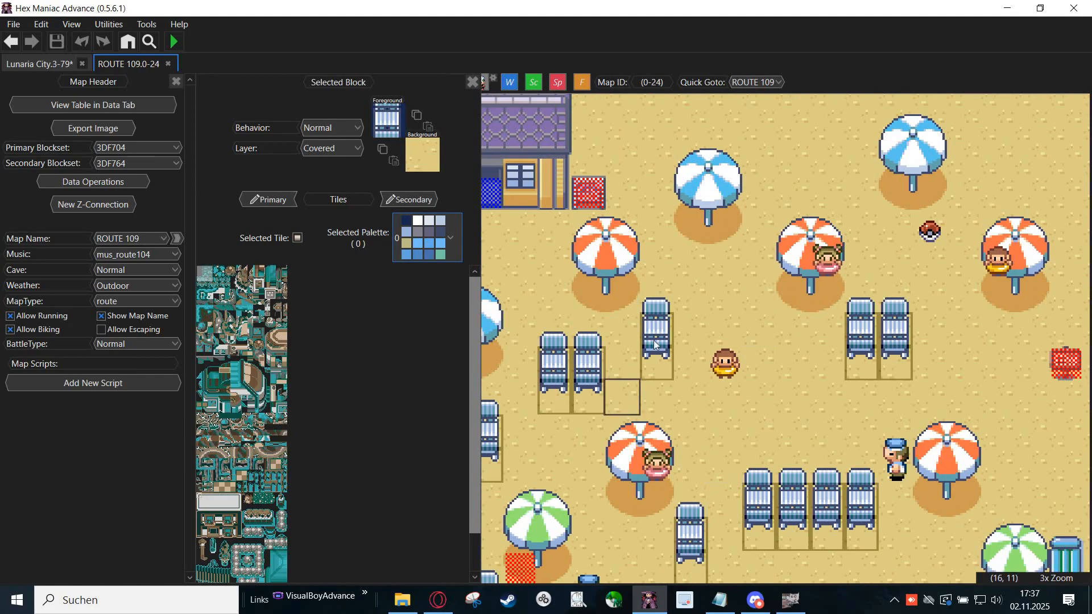
Step: Open Route 109's secondary tileset for editing and show it in palette 11, which colours the umbrellas blue, orange and green
click(402, 197)
scroll(469, 418, up, 3)
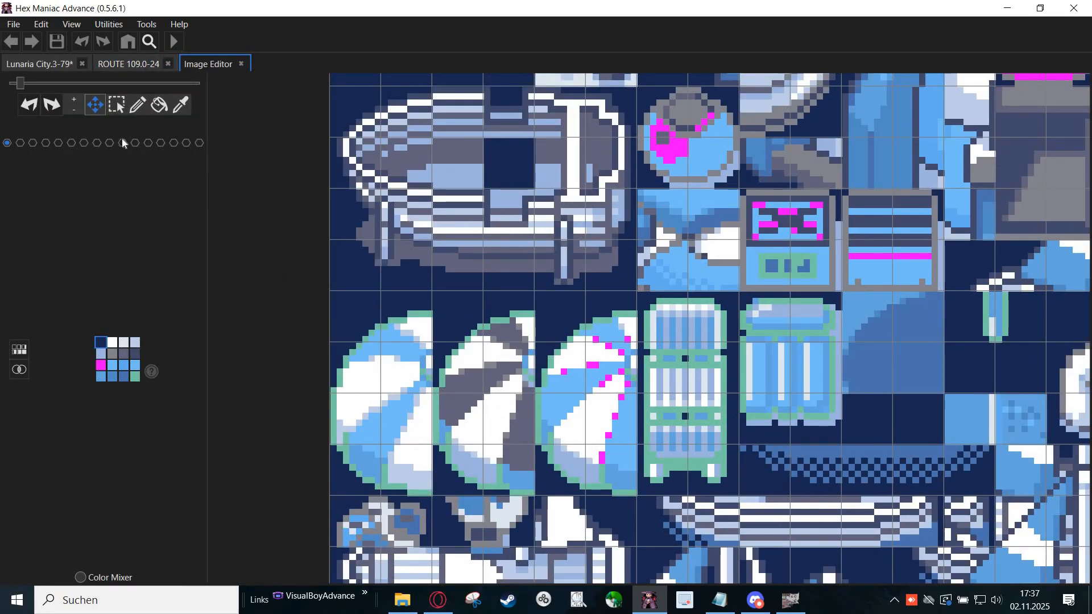
click(122, 139)
click(172, 145)
click(148, 143)
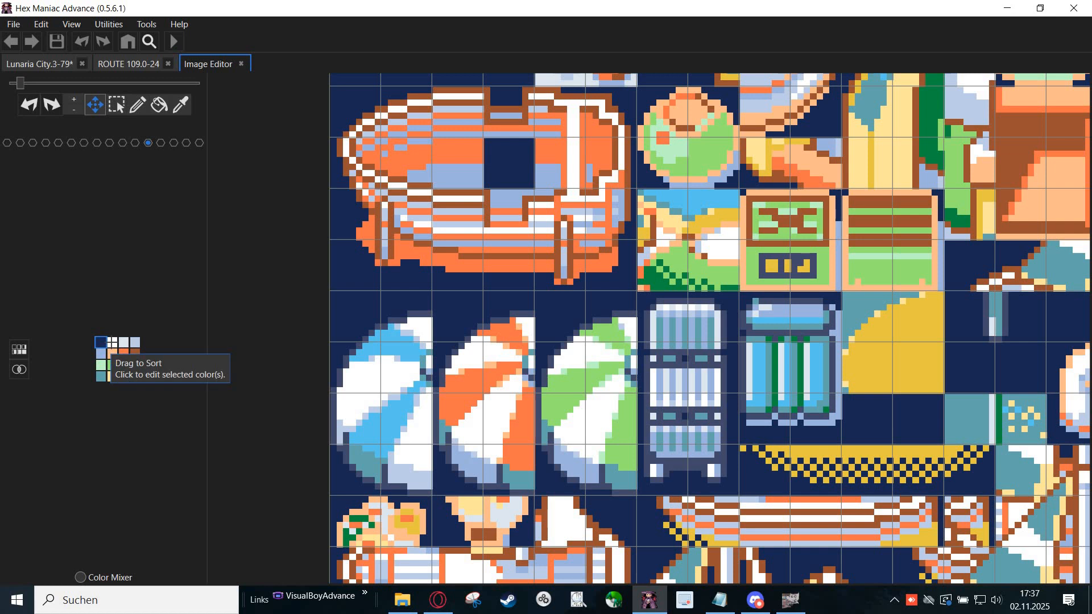
Step: Select all sixteen colours of the umbrella and beach chair palette and copy them
shift+click(138, 343)
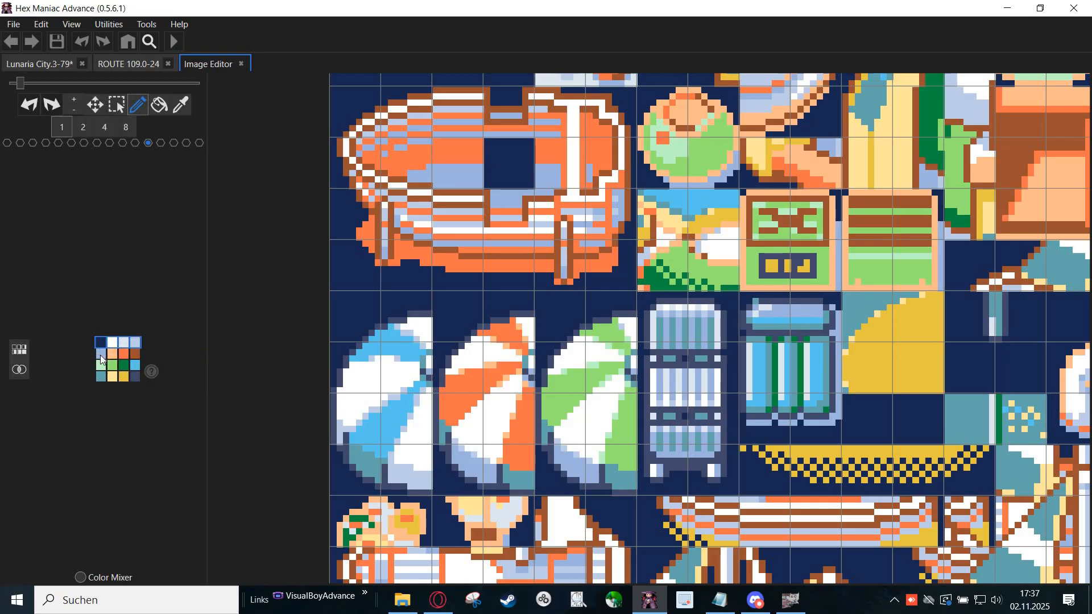
ctrl+click(123, 354)
ctrl+click(135, 353)
ctrl+click(101, 365)
ctrl+click(112, 365)
ctrl+click(123, 366)
ctrl+click(96, 378)
ctrl+click(123, 377)
ctrl+click(135, 377)
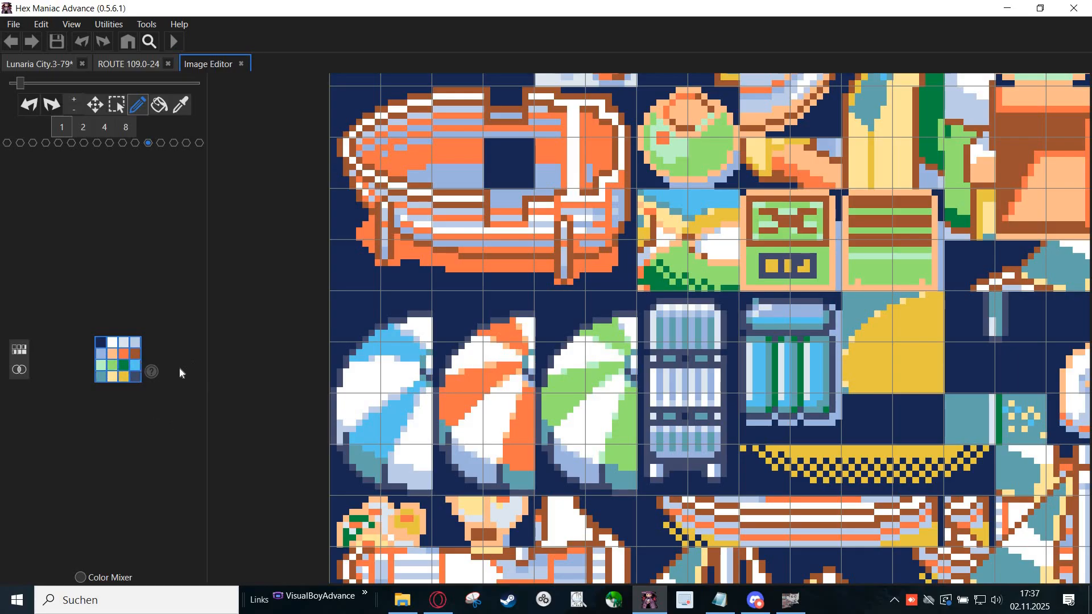
right_click(126, 359)
click(142, 306)
Step: Open Lunaria City's secondary tileset, show it in palette 7 and paste the copied Route 109 colours over that palette
right_click(599, 309)
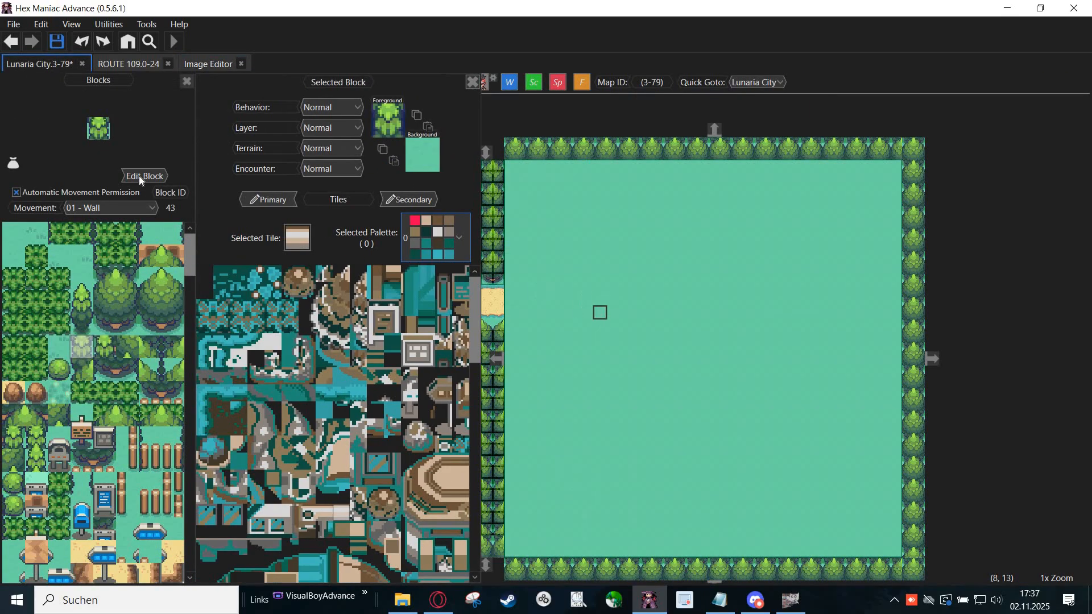
click(138, 176)
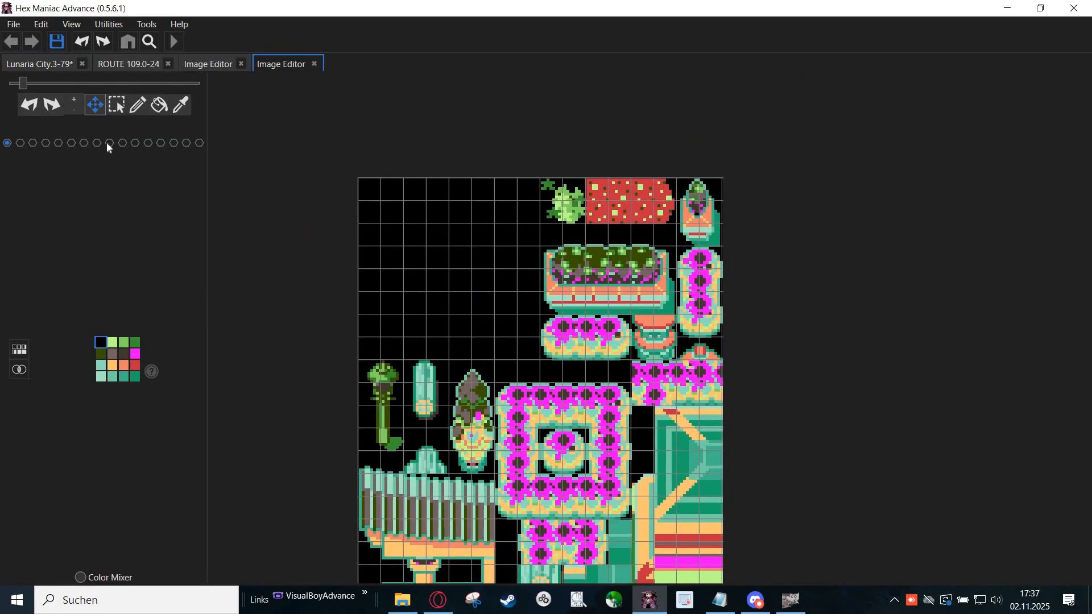
click(98, 144)
click(97, 143)
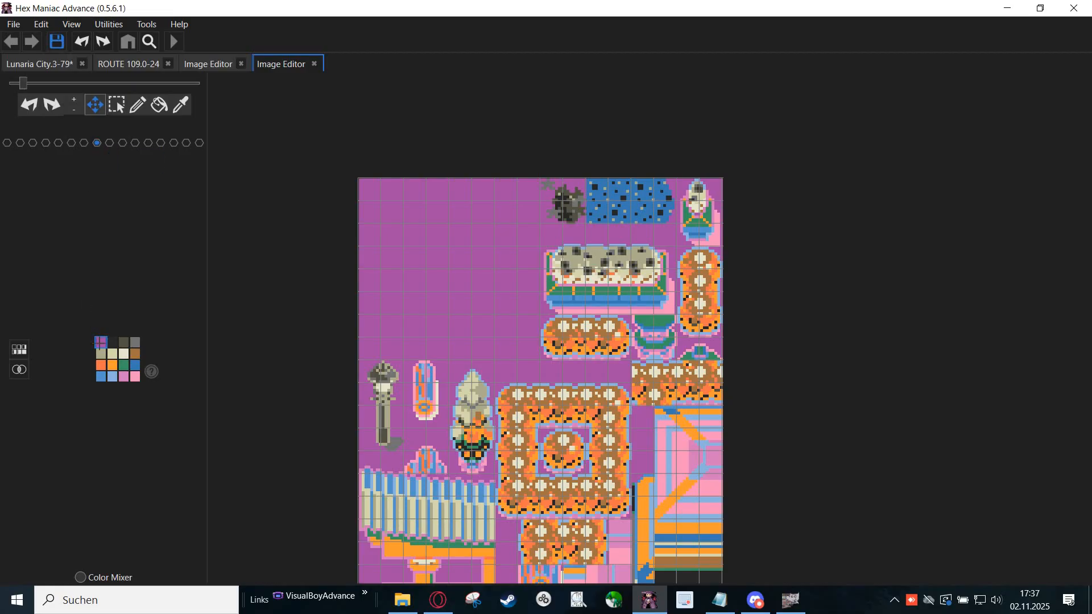
right_click(100, 343)
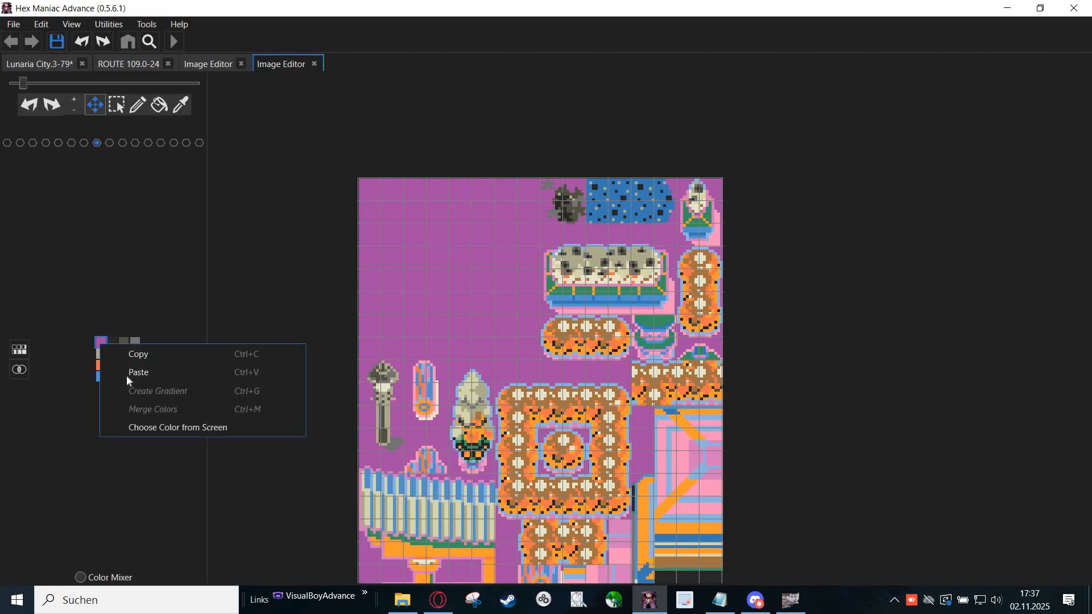
click(138, 373)
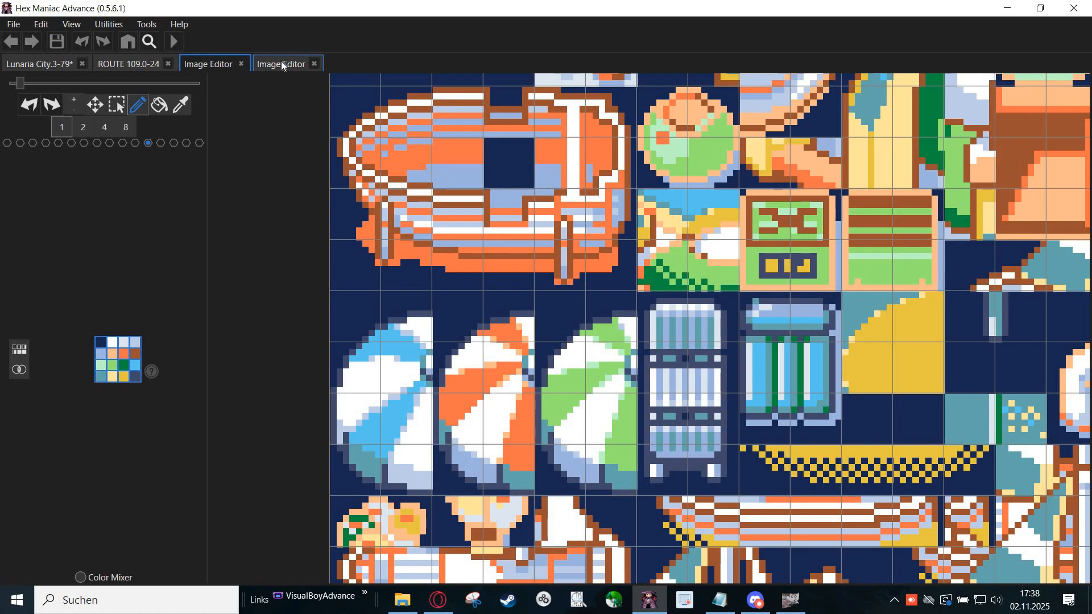
click(281, 63)
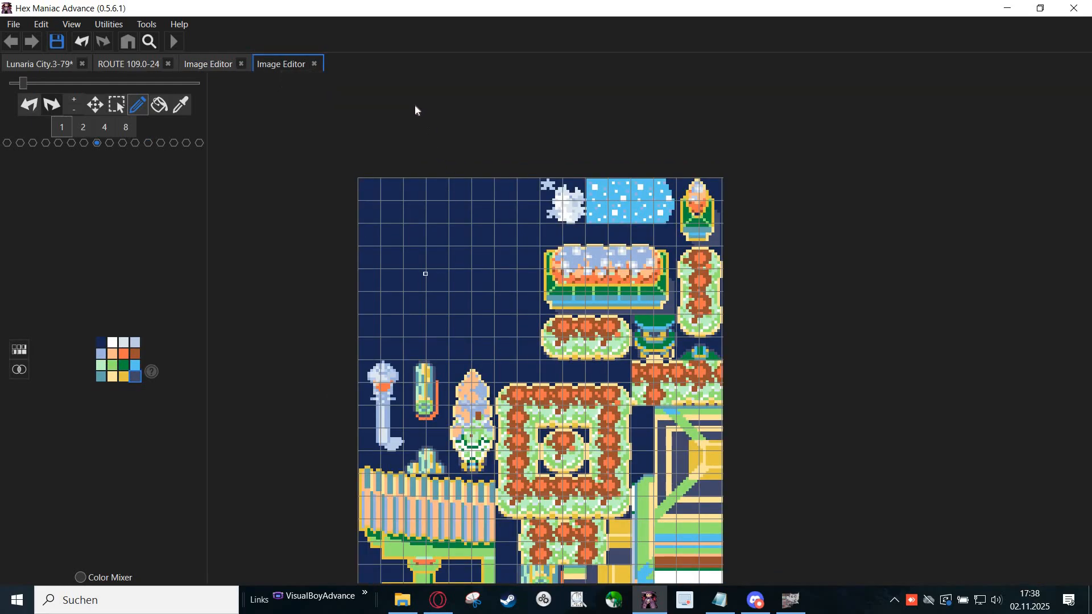
Step: Examine Lunaria City's recoloured secondary tileset for existing graphics and free tile space
drag(408, 226, 381, 32)
drag(403, 70, 356, 220)
drag(372, 120, 371, 208)
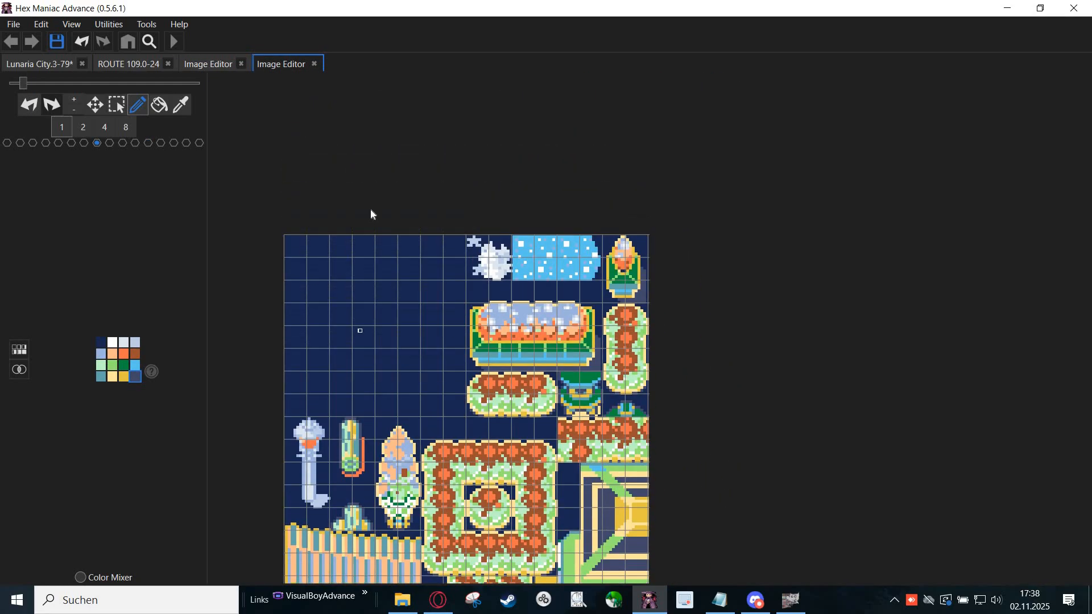
scroll(372, 214, down, 3)
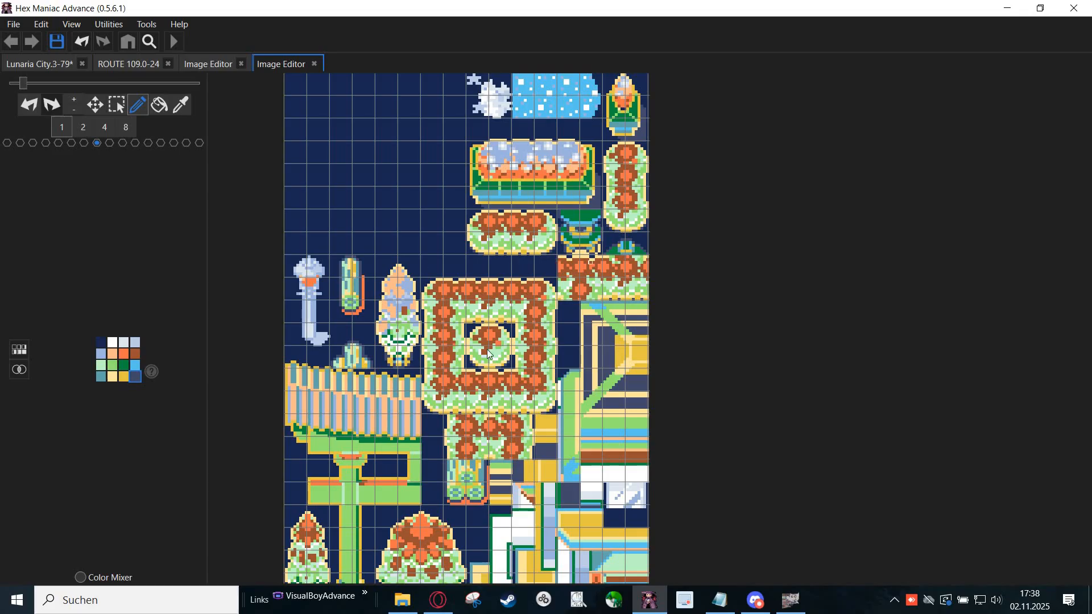
scroll(507, 260, up, 2)
scroll(399, 380, down, 4)
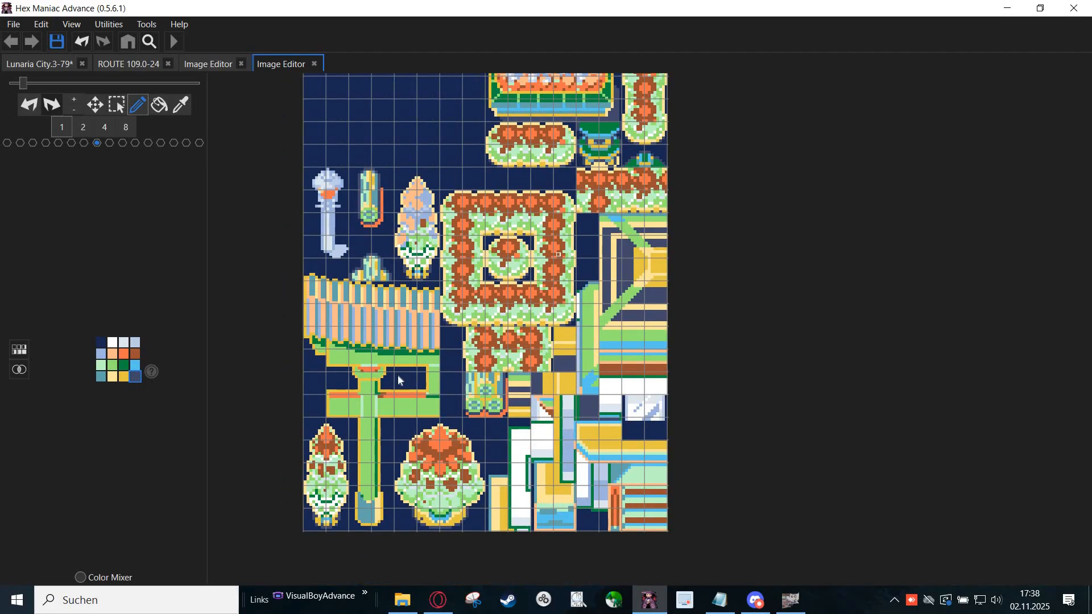
drag(461, 319, 459, 442)
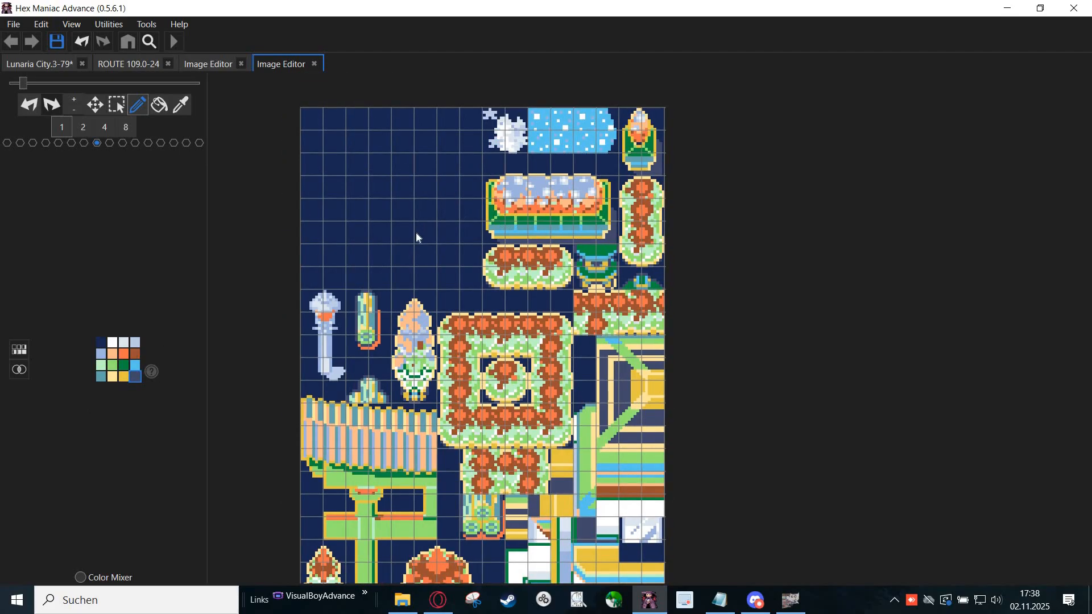
drag(574, 250, 576, 299)
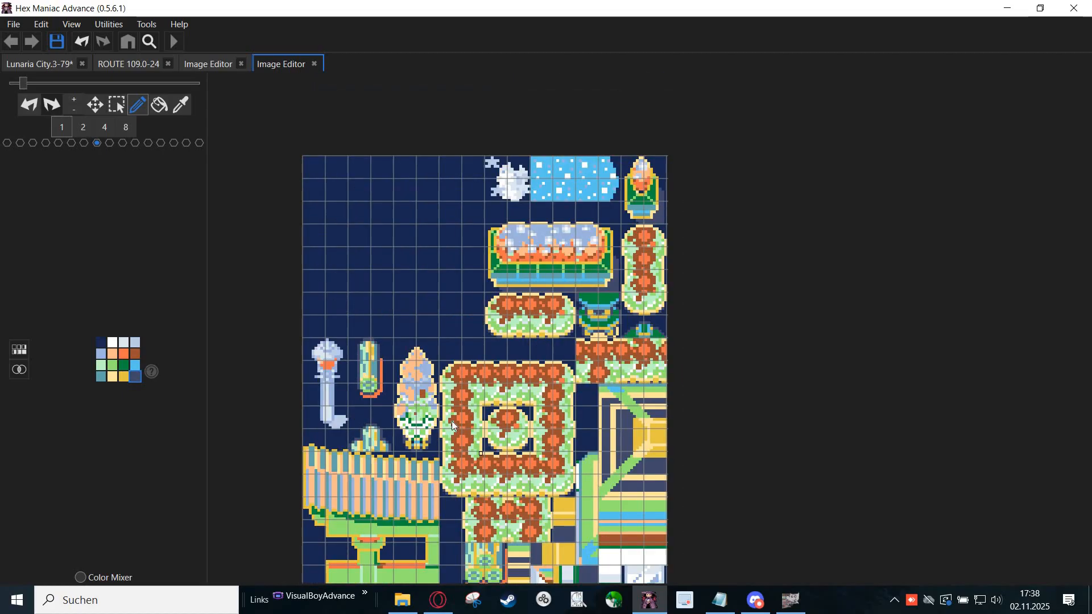
drag(440, 393, 500, 487)
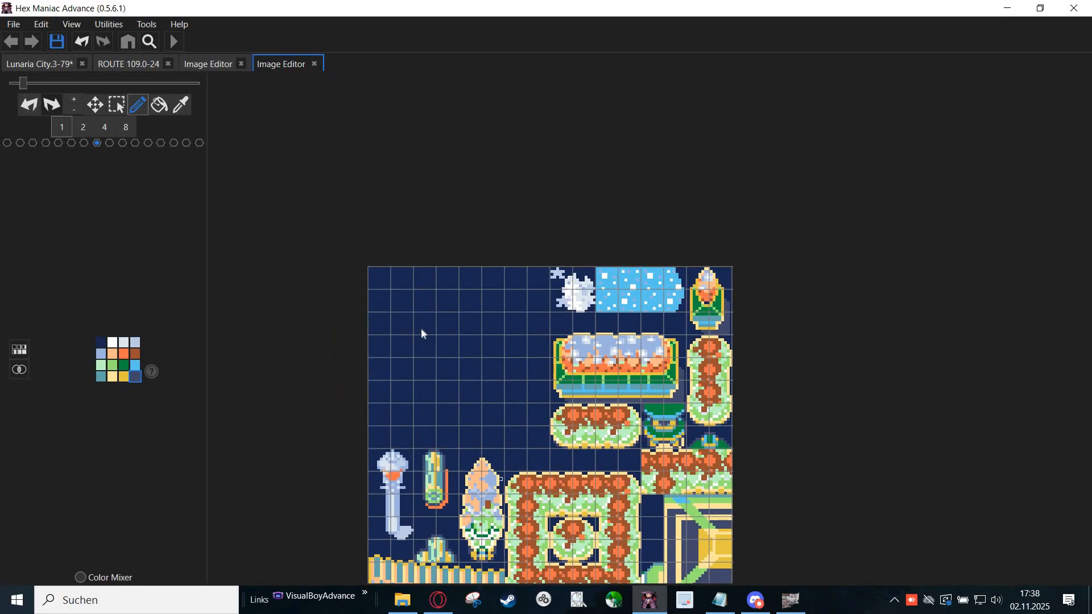
Step: Select the three half umbrellas and the beach chair in Route 109's tileset as one block of tiles and copy them
click(217, 66)
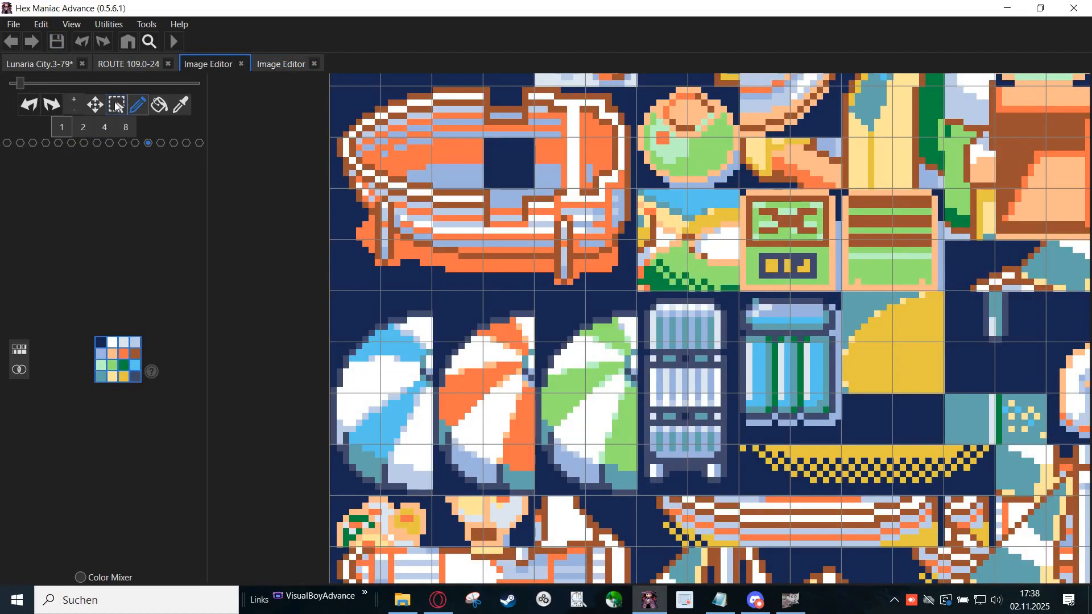
click(116, 106)
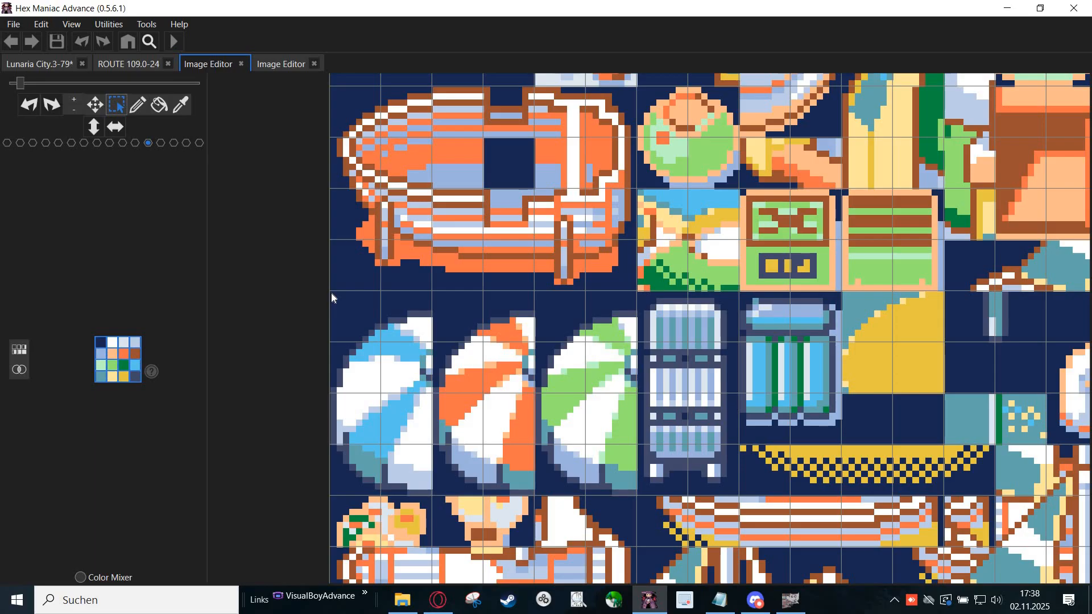
drag(548, 432, 695, 488)
drag(718, 430, 735, 492)
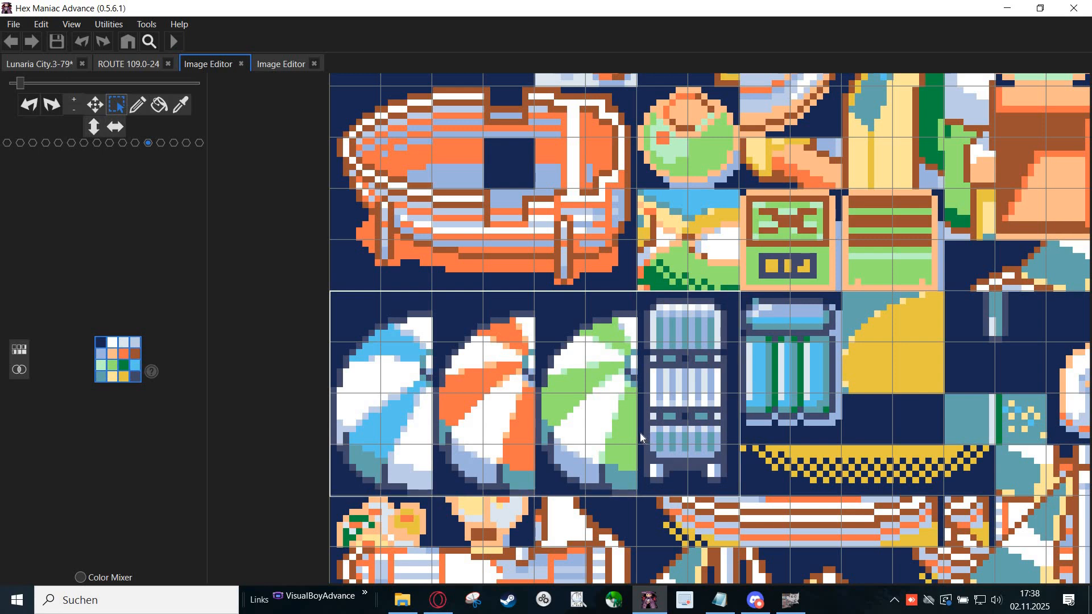
Step: Paste the umbrellas and beach chair into the empty upper-left tiles of Lunaria City's secondary tileset and save the ROM
key(ctrl+Tab)
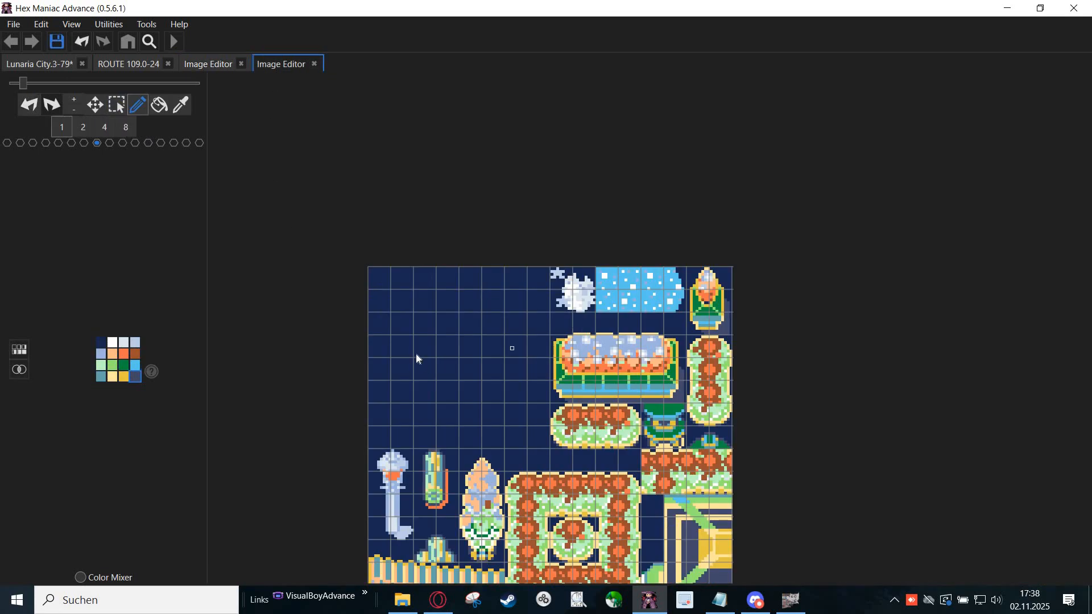
scroll(427, 356, up, 3)
key(ctrl+v)
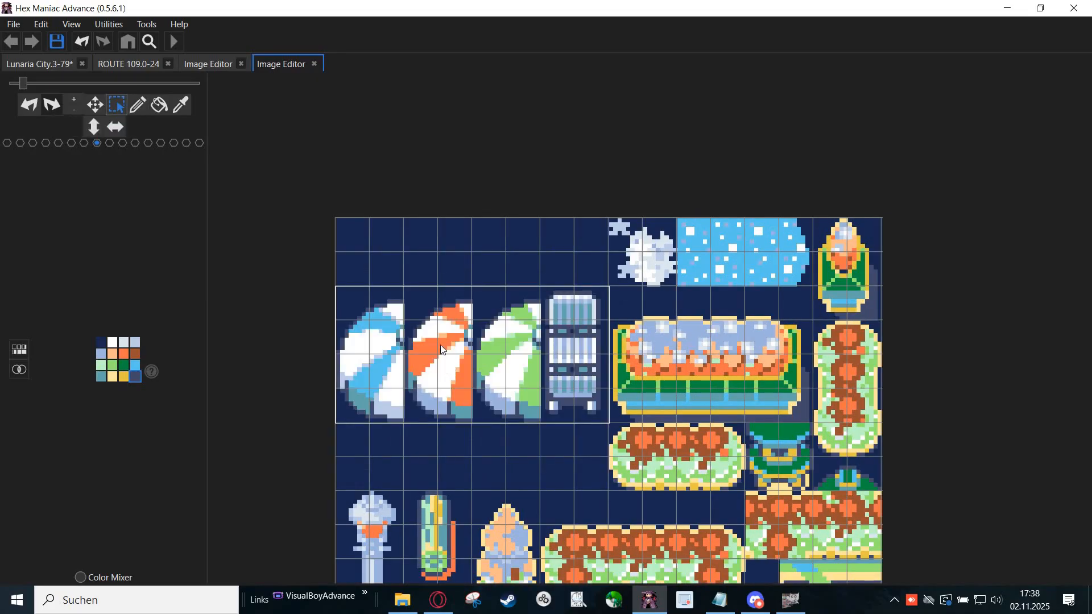
drag(441, 346, 430, 284)
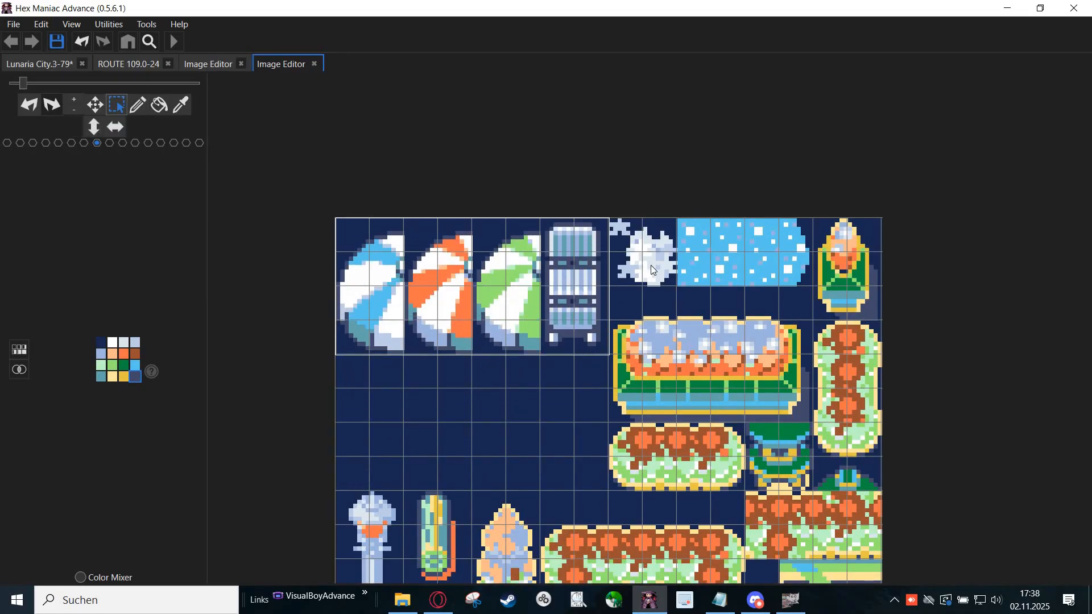
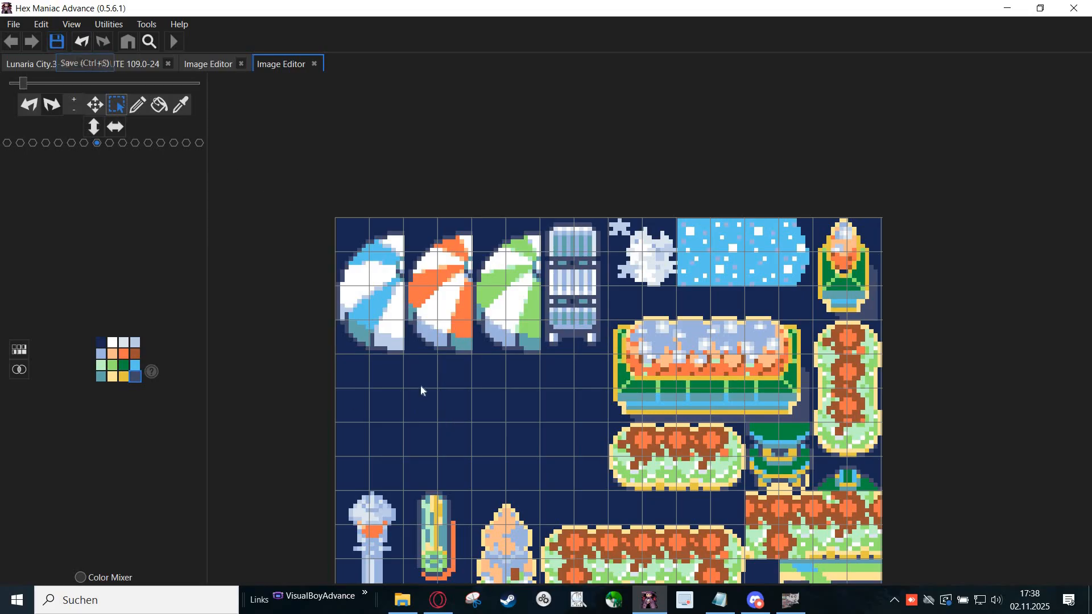
key(ctrl+s)
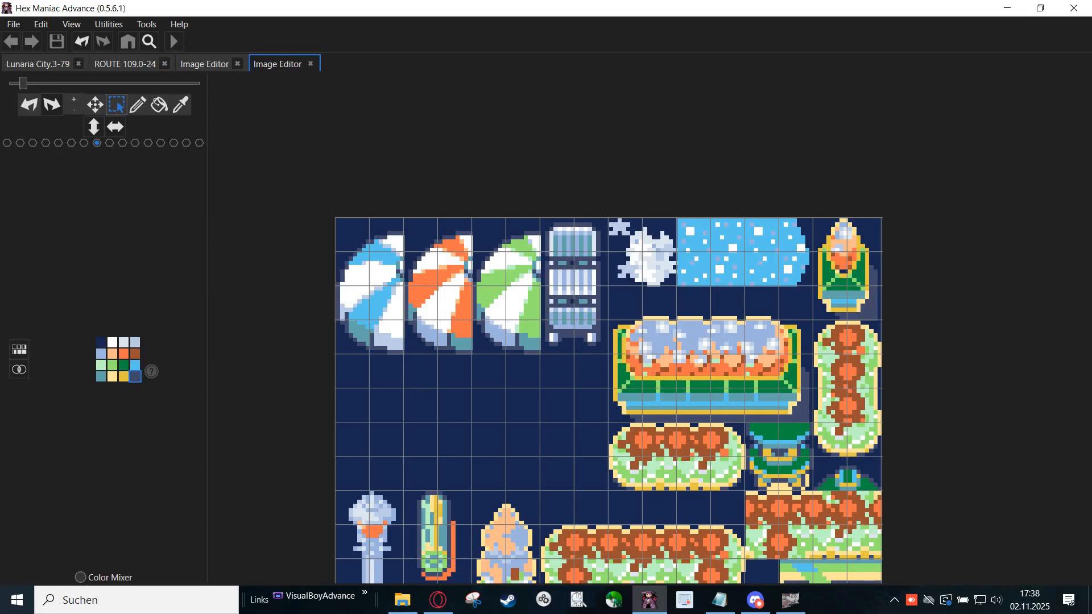
Step: Open the tileset tutorial notes and highlight the line on inserting single tiles from the internet
click(718, 603)
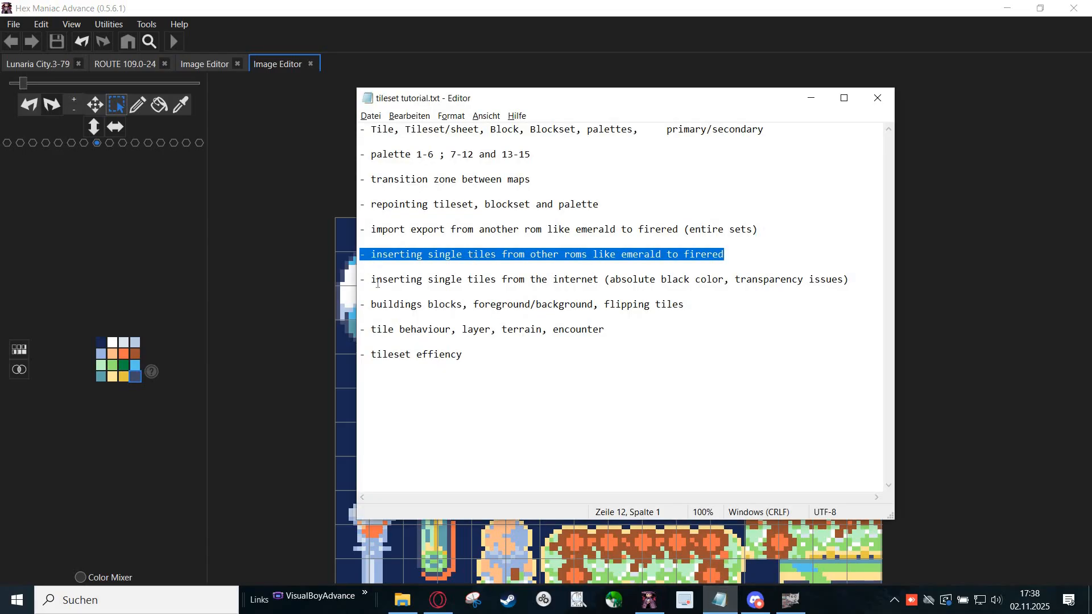
drag(361, 280, 850, 279)
key(ctrl+End)
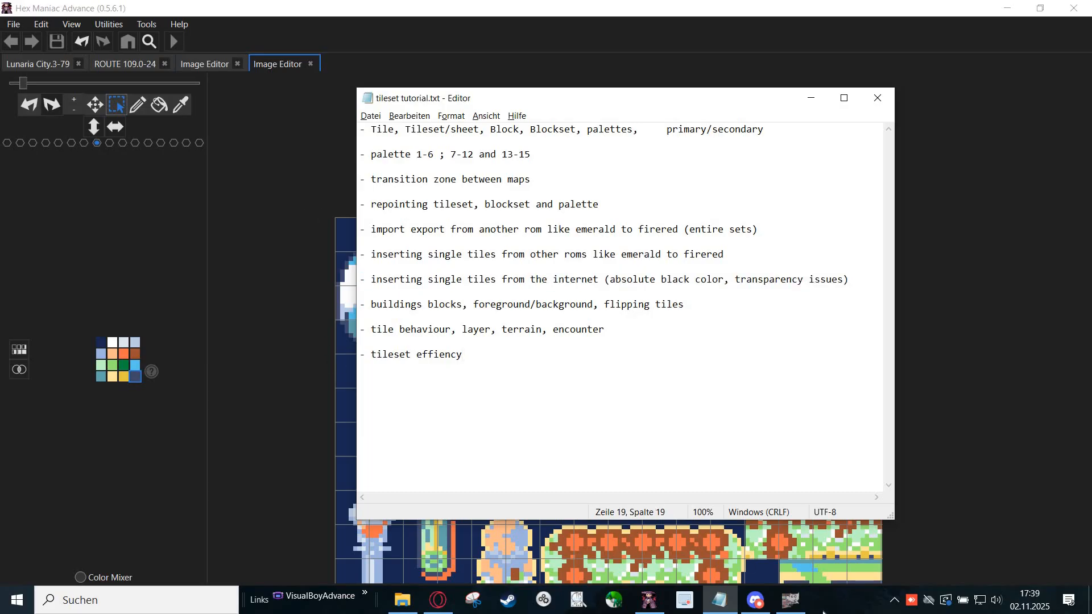
Step: Switch to GIMP and look through the buildings in tileset.png, up to the cream-coloured houses
mouse_move(789, 608)
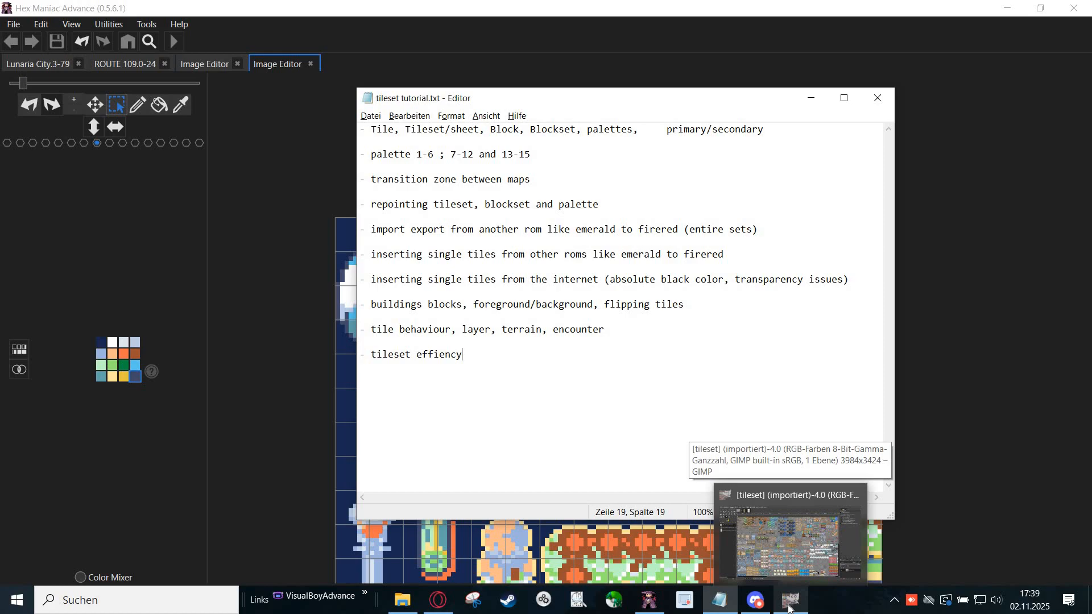
click(790, 608)
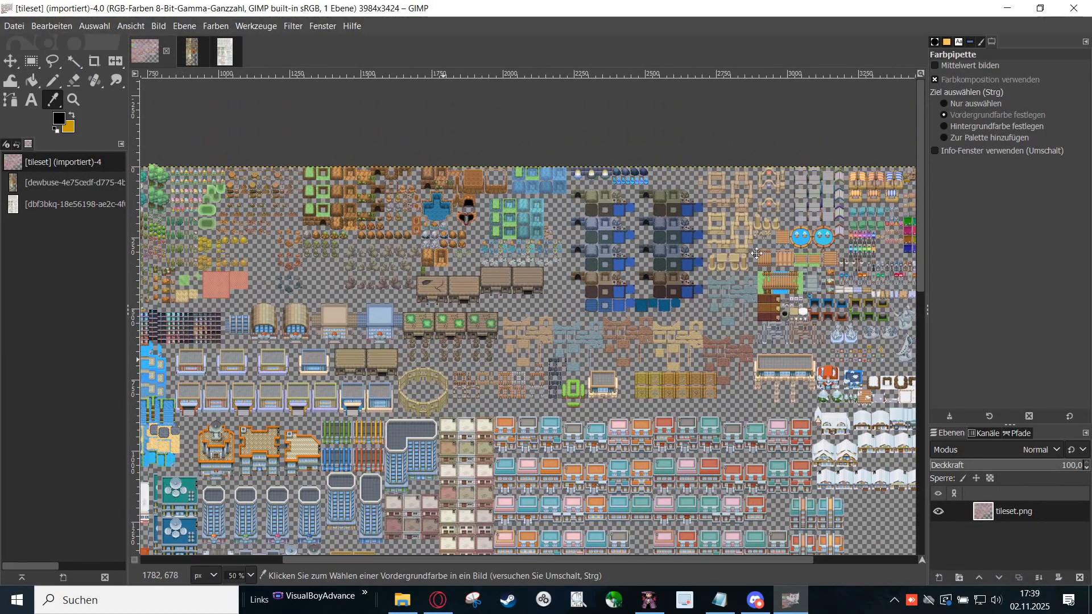
drag(757, 253, 598, 187)
drag(541, 403, 621, 235)
scroll(617, 242, down, 1)
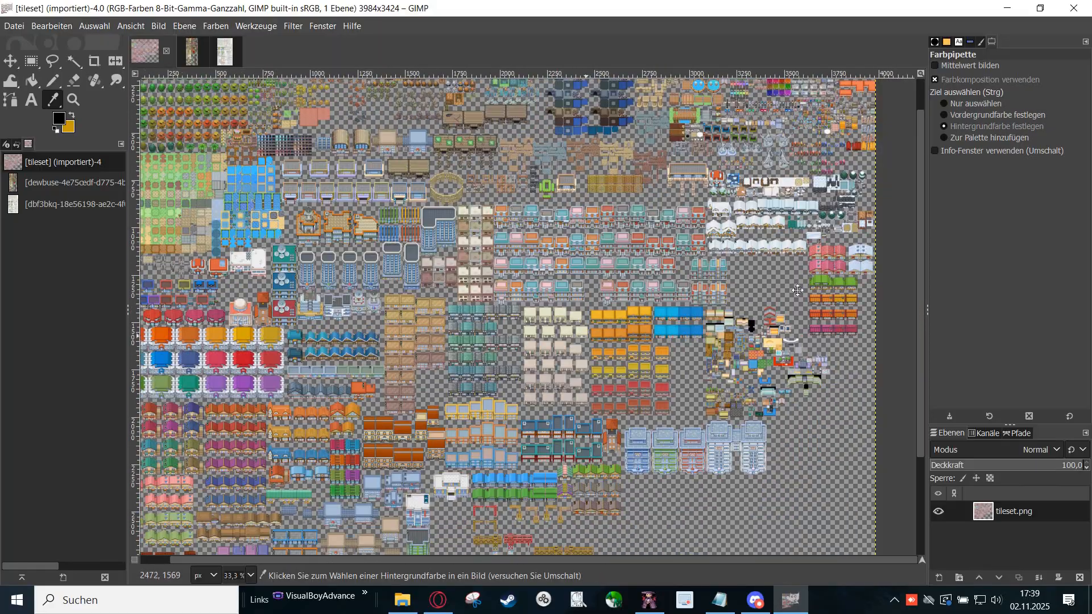
drag(602, 381, 716, 328)
scroll(716, 328, up, 5)
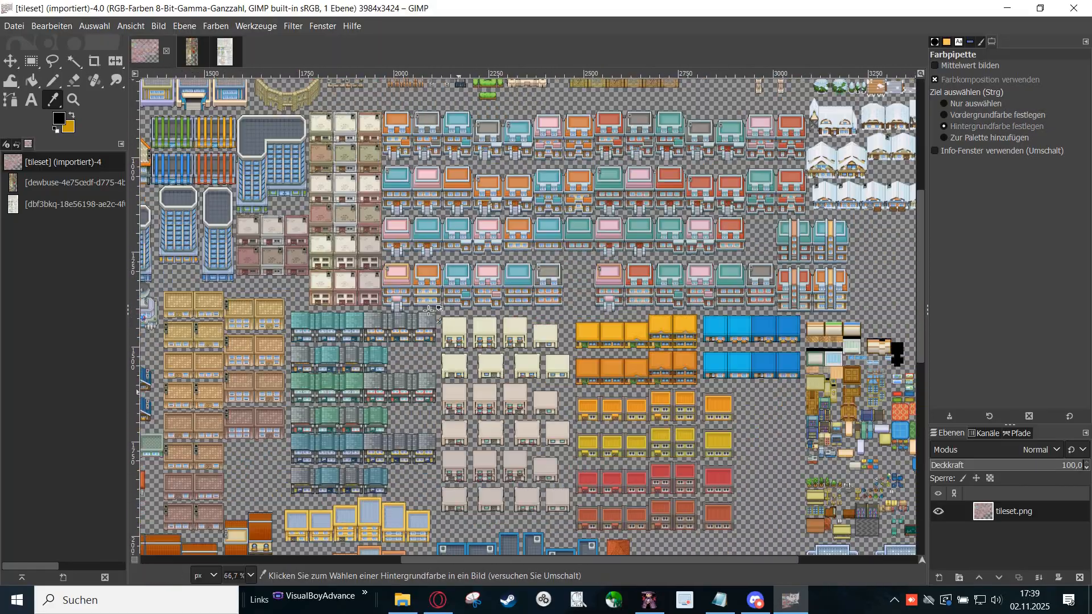
scroll(437, 312, up, 2)
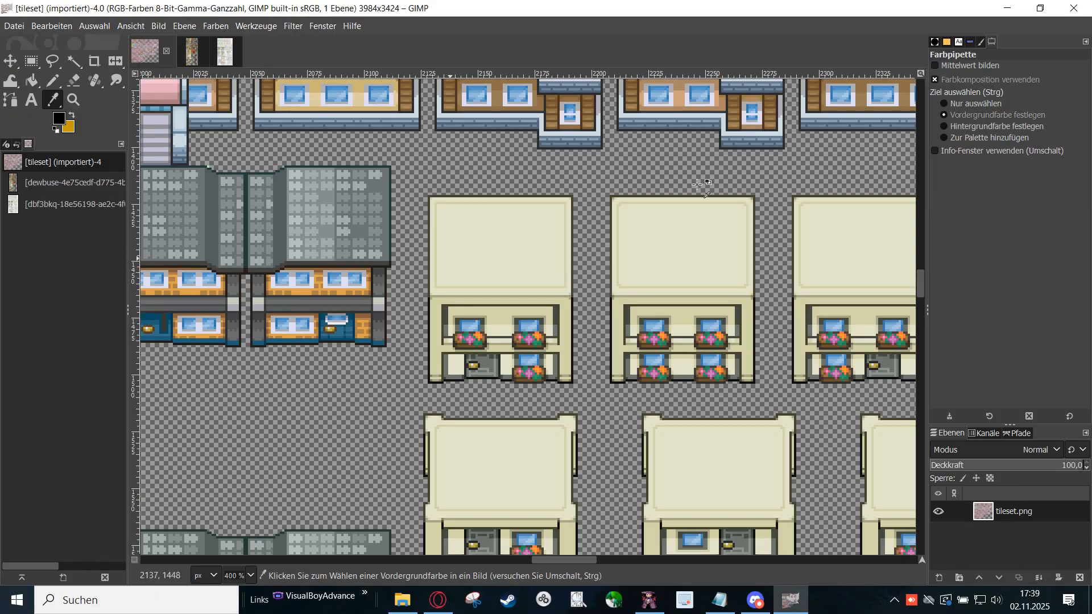
Step: Sample the dark outline colour of the winged statue in the tileset image and copy its hex code 181818
scroll(533, 438, down, 3)
scroll(533, 439, down, 1)
drag(682, 142, 515, 394)
drag(760, 148, 520, 318)
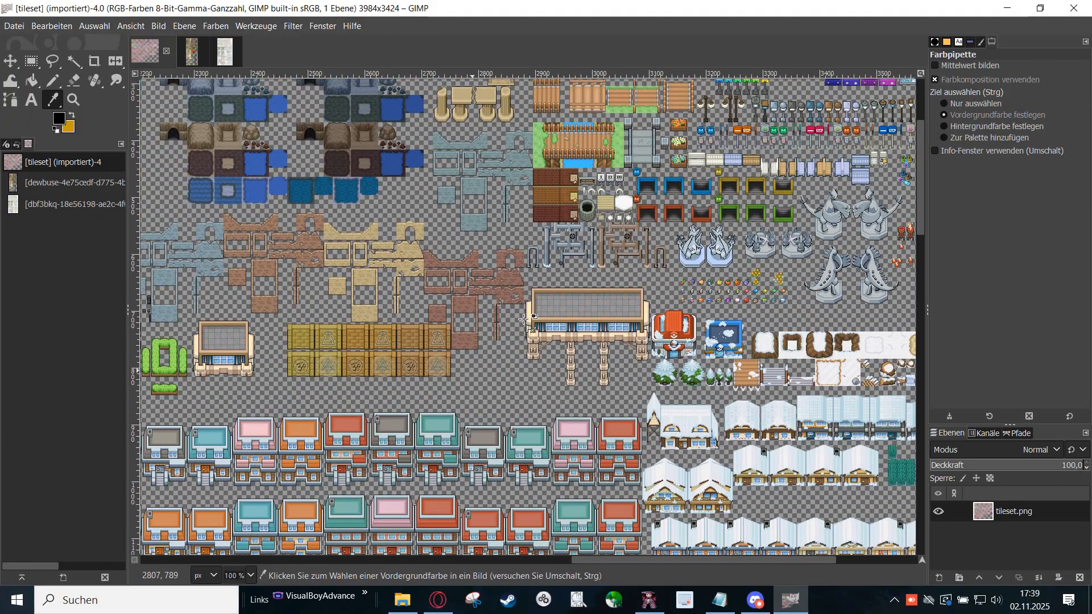
drag(694, 231, 553, 318)
scroll(512, 313, up, 7)
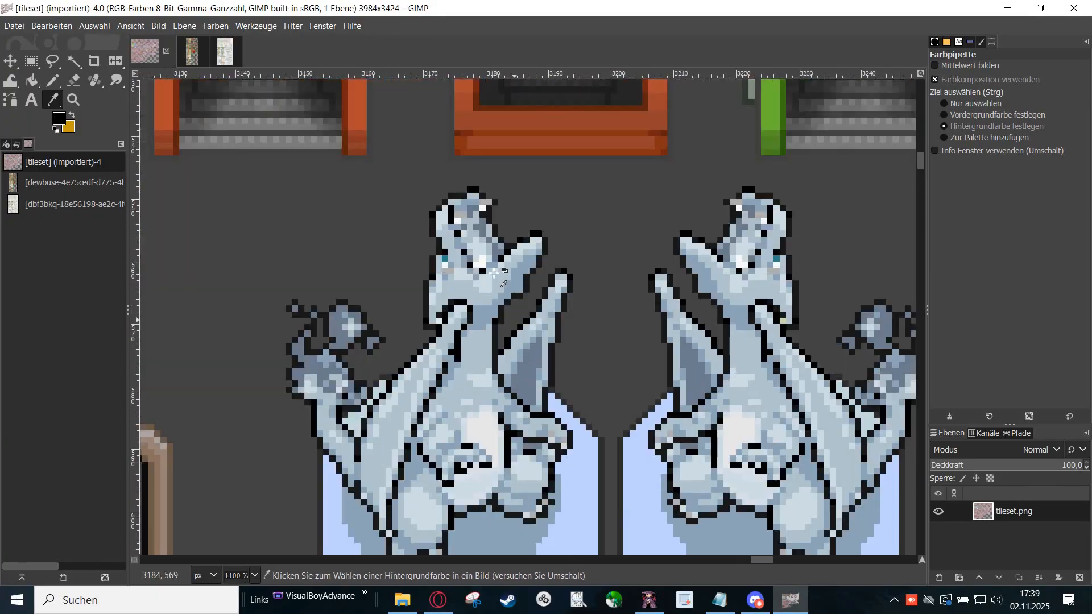
scroll(481, 309, down, 1)
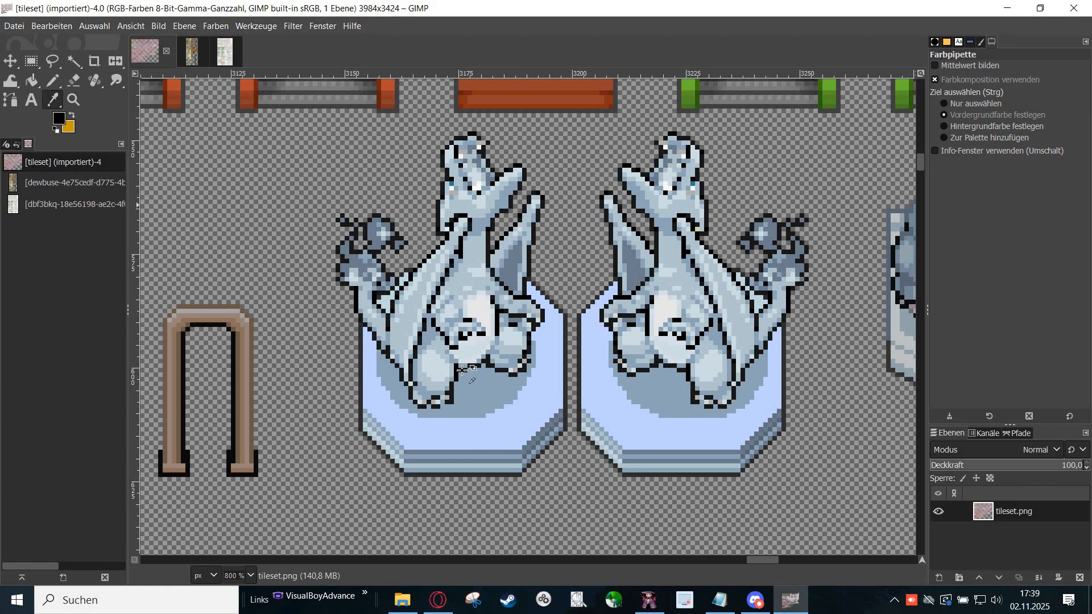
key(ctrl)
scroll(509, 386, up, 5)
scroll(573, 443, down, 1)
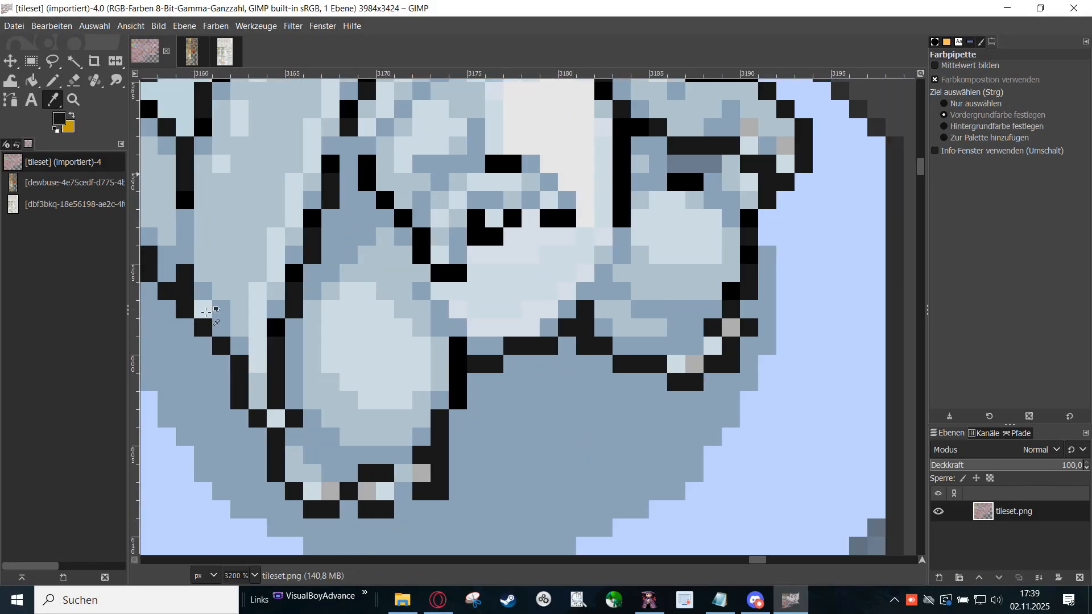
click(59, 118)
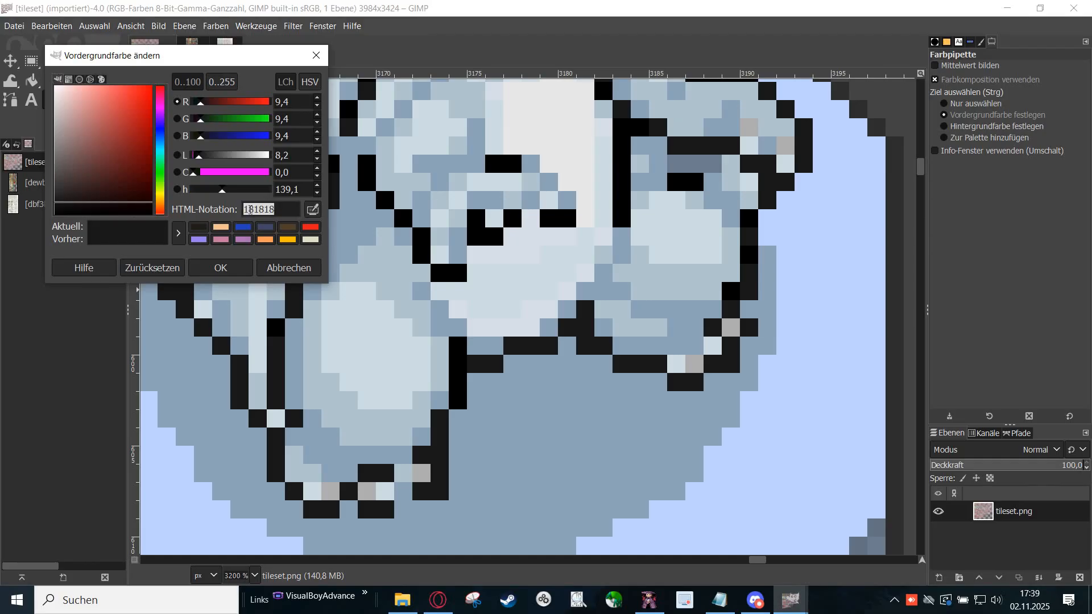
click(289, 267)
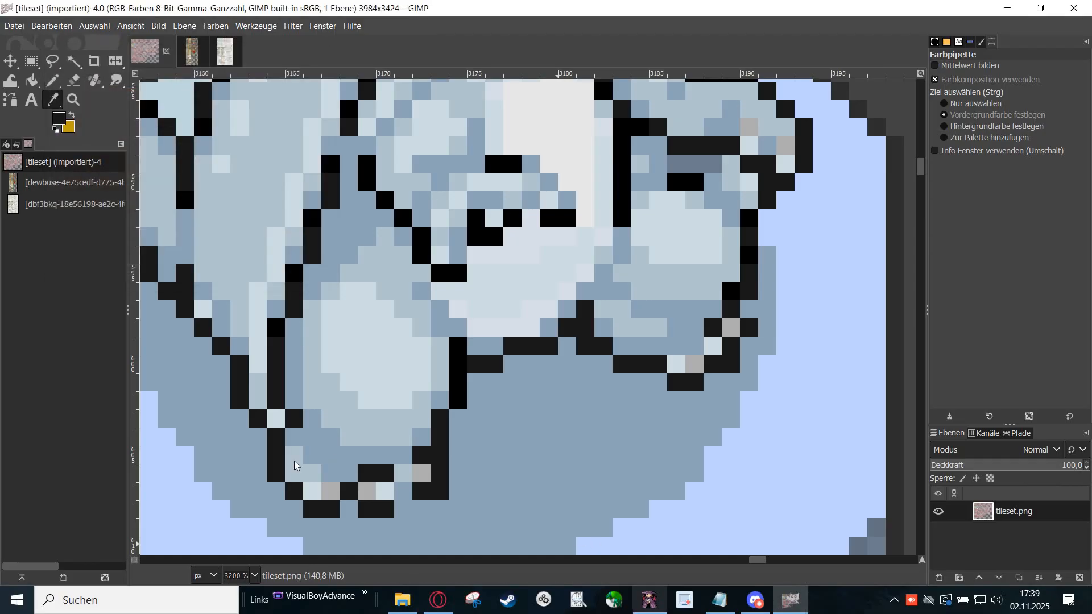
Step: Switch to Hex Maniac Advance and set the last palette colour to 181818
click(649, 599)
drag(194, 521, 259, 382)
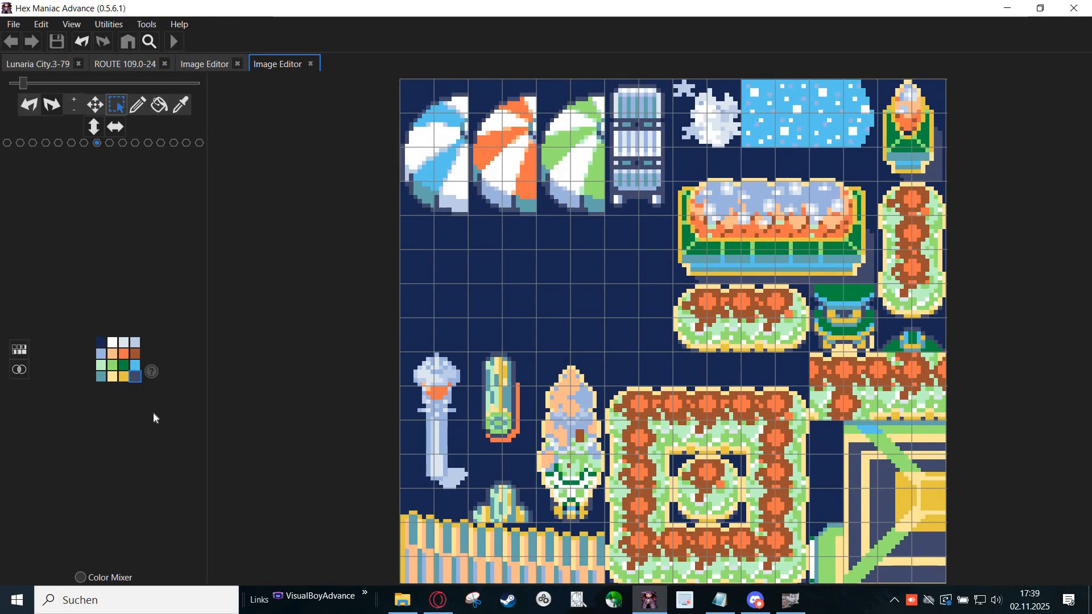
click(135, 376)
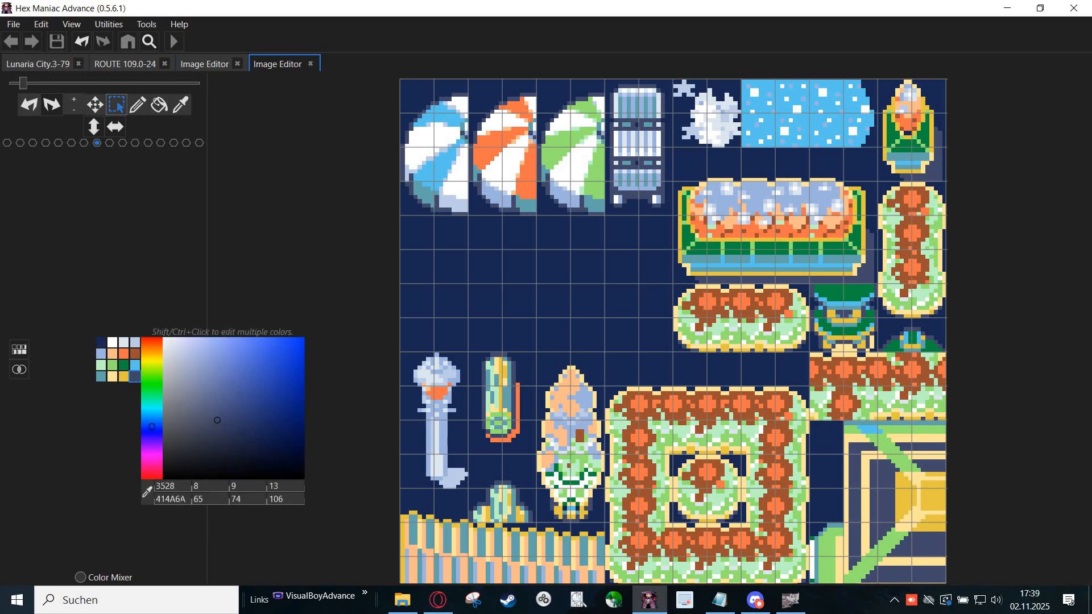
double_click(170, 499)
text(181818)
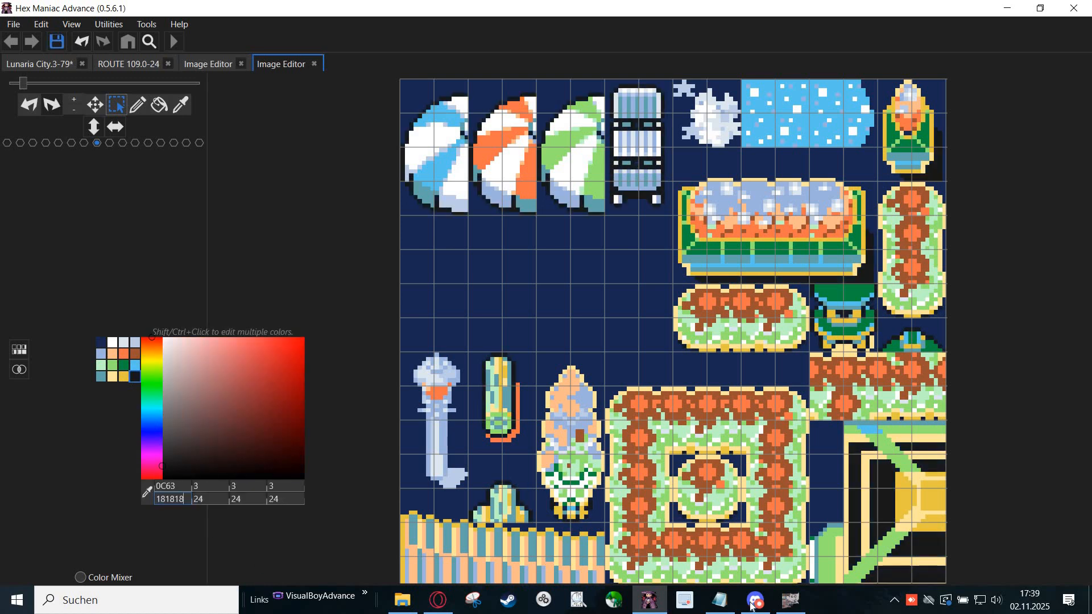
Step: Copy the statue's grey-blue shadow colour from GIMP and set the third colour of the last palette row to 8da5b8 in Hex Maniac Advance
click(789, 600)
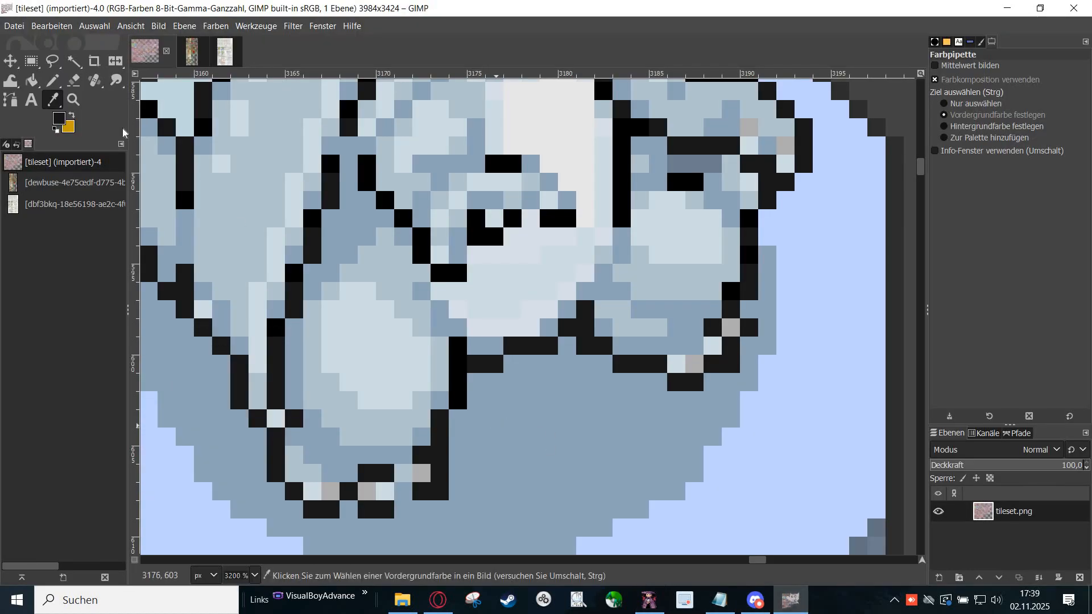
click(55, 123)
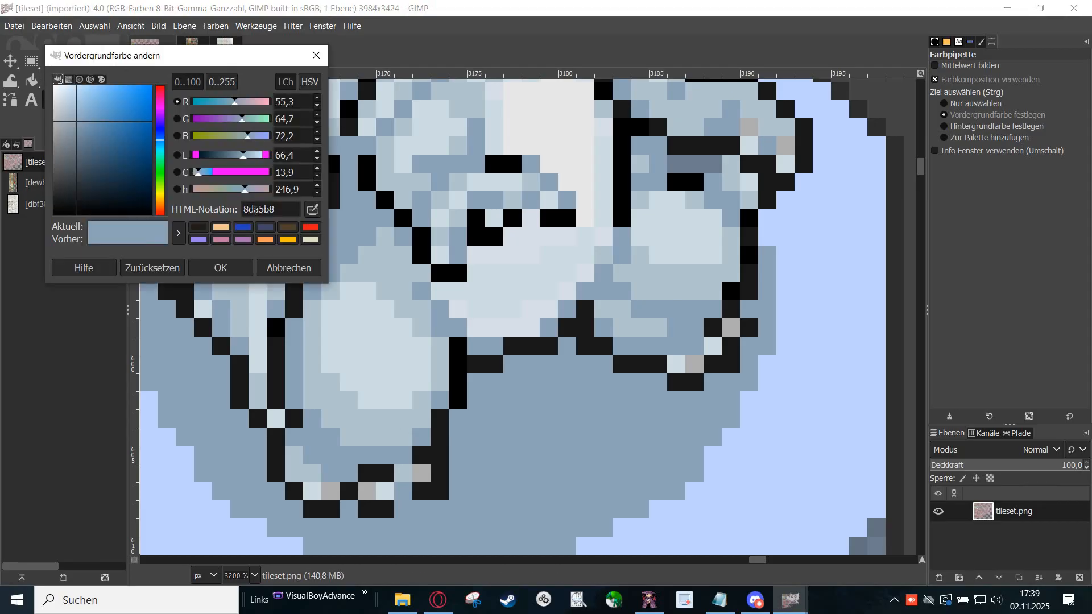
click(288, 268)
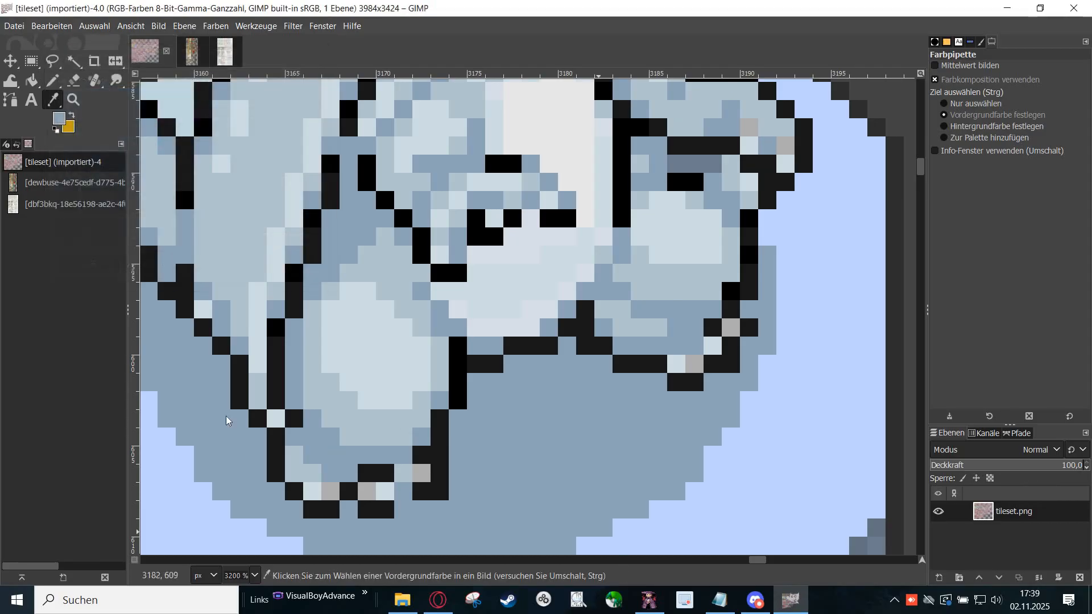
key(alt+Tab)
click(124, 377)
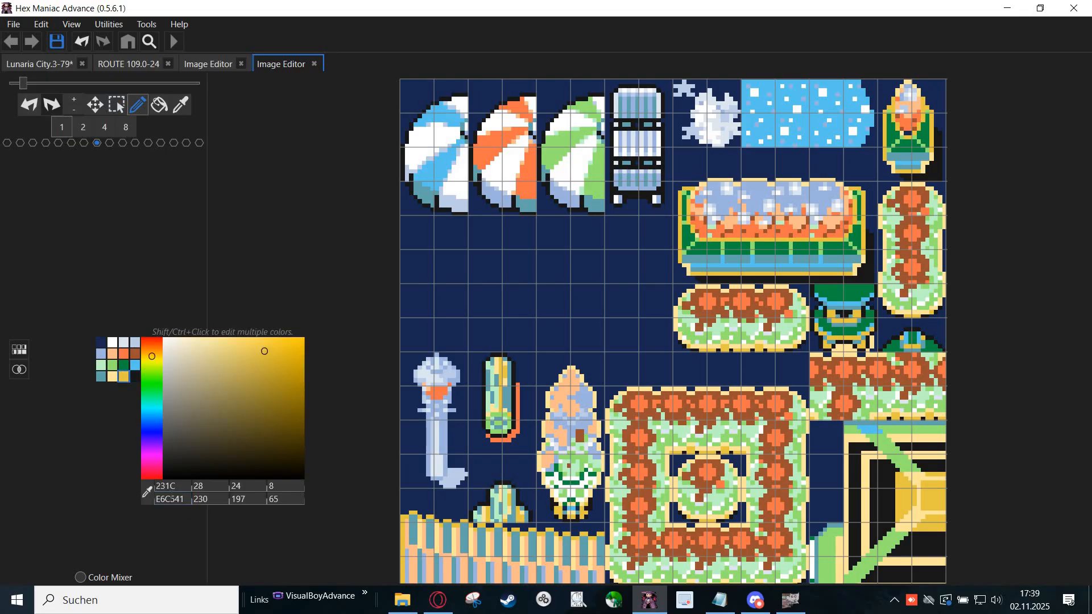
double_click(169, 499)
text(8da5b8)
Step: Copy the light blue of the statue's pedestal from GIMP and set the second colour of the last palette row to bfd4ff in Hex Maniac Advance
click(791, 602)
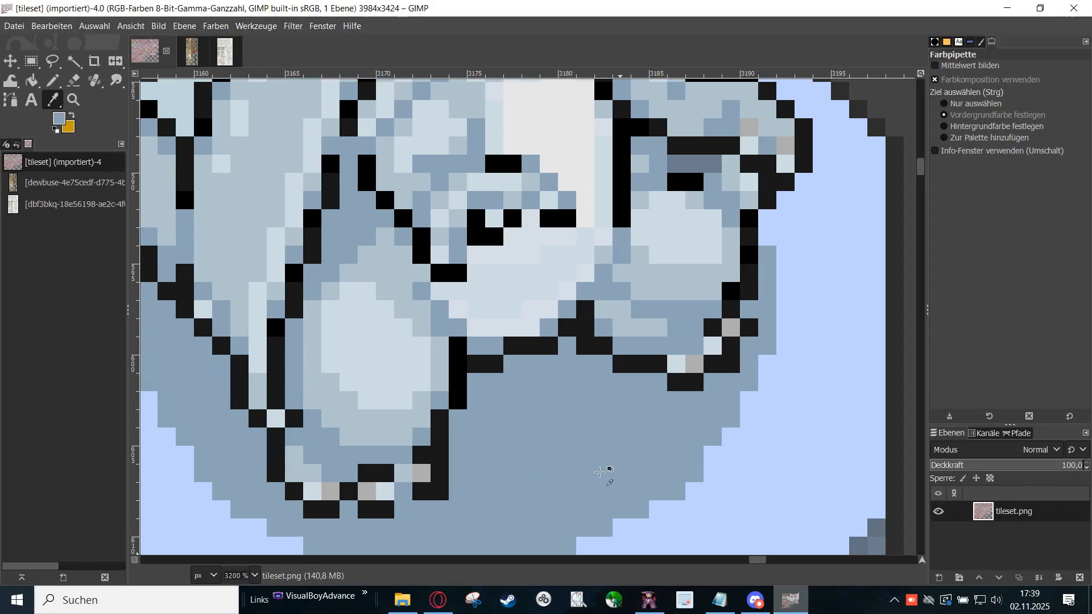
click(60, 121)
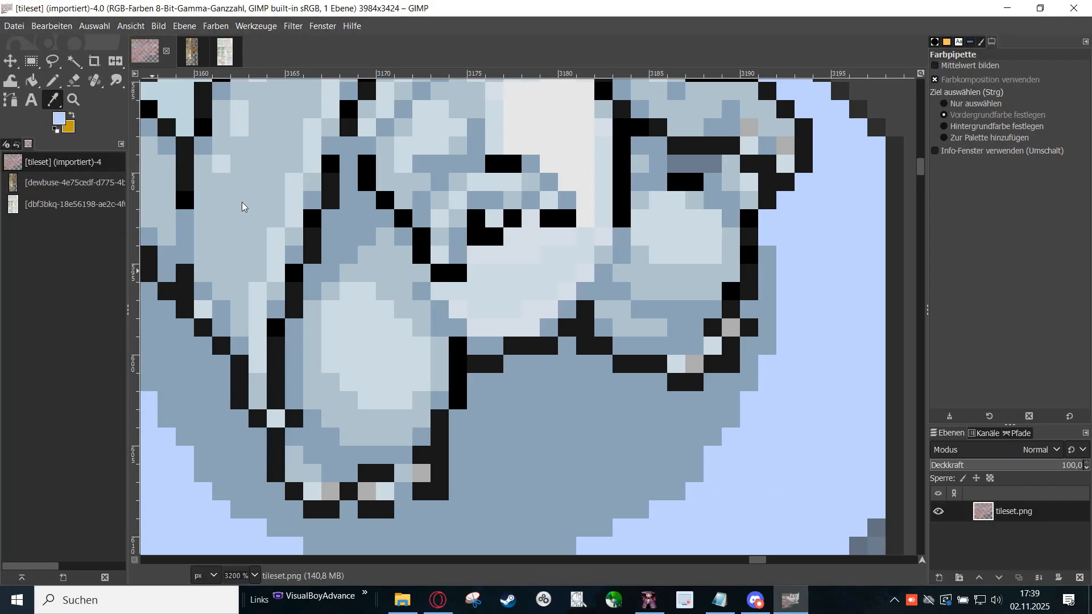
double_click(257, 208)
key(ctrl+c)
click(285, 269)
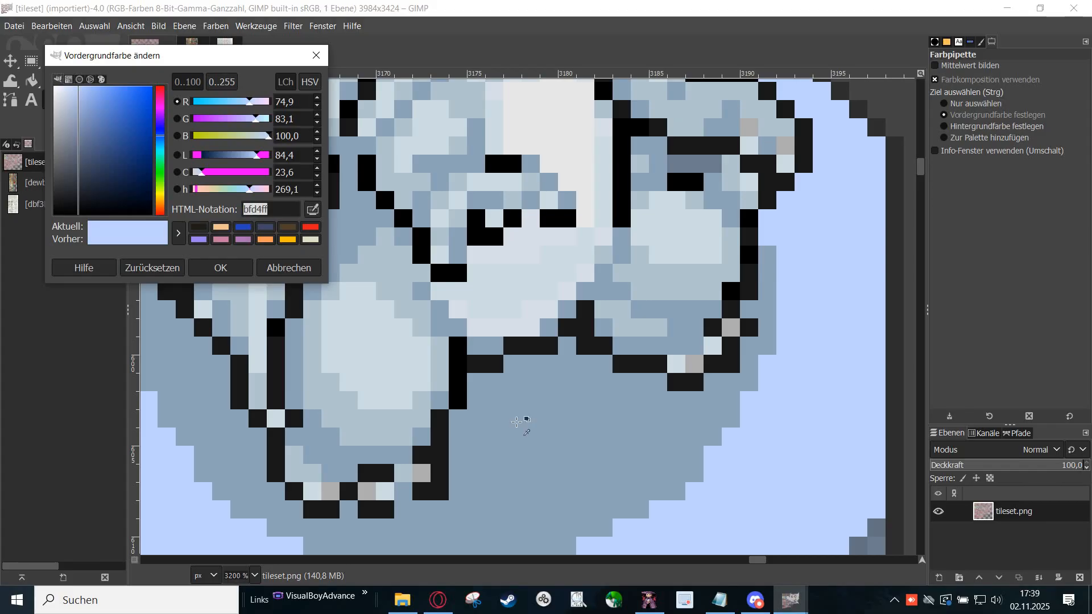
key(alt+Tab)
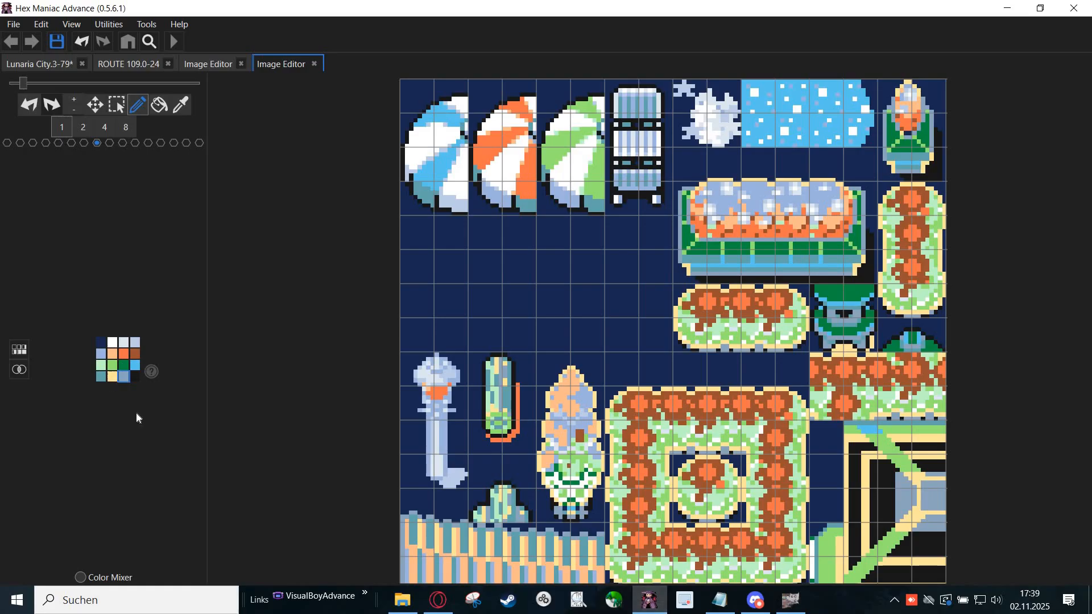
click(112, 377)
double_click(171, 498)
key(ctrl+v)
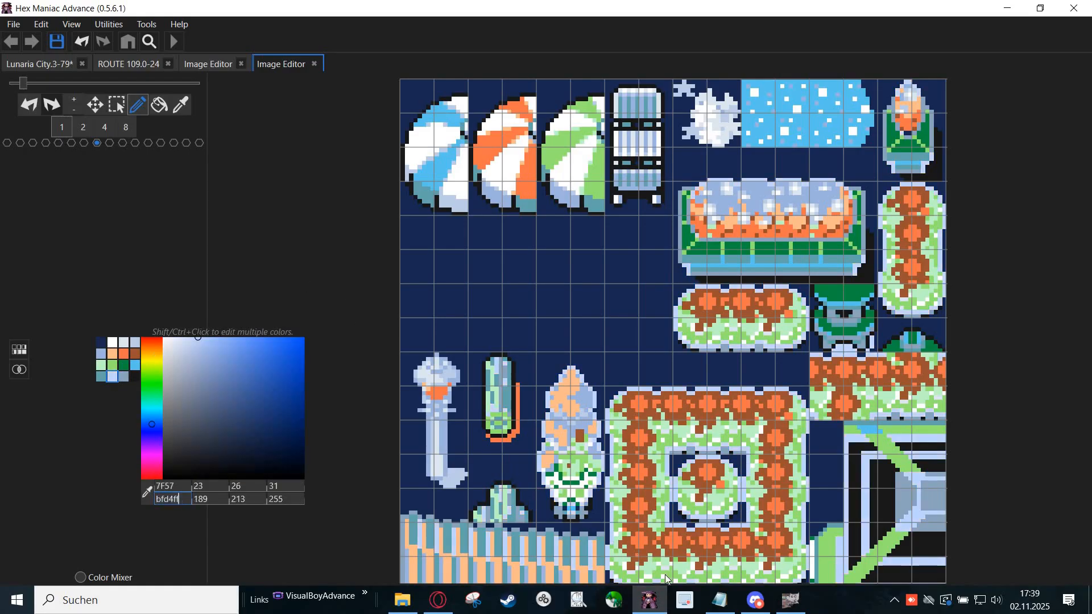
Step: Try pasting a 13 × 13 px piece of the statue from GIMP into the empty area of the Hex Maniac Advance tile sheet, and undo the paste
click(788, 604)
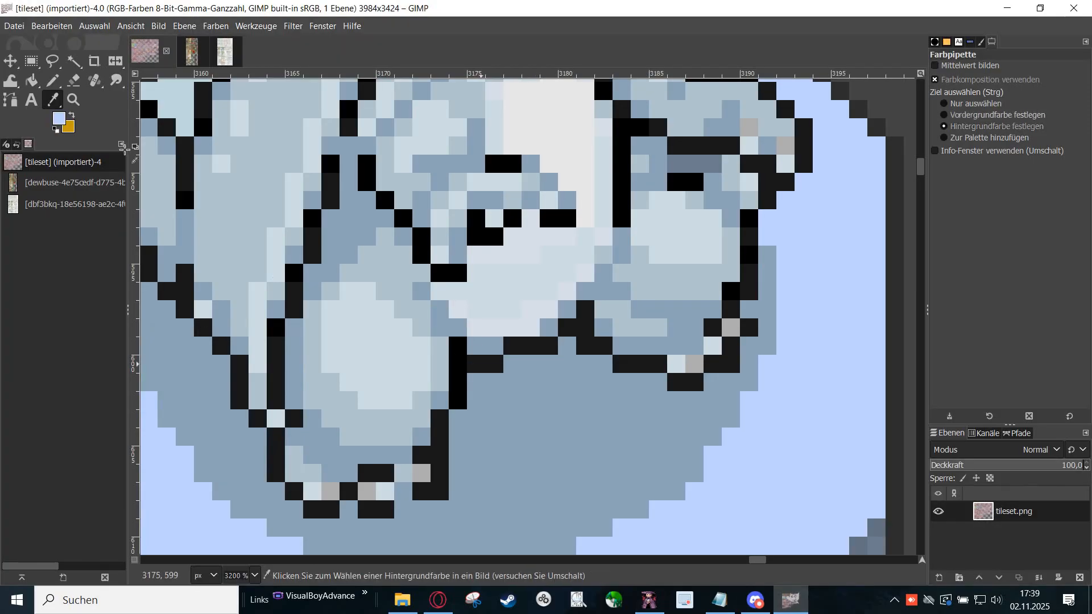
key(minus)
click(32, 61)
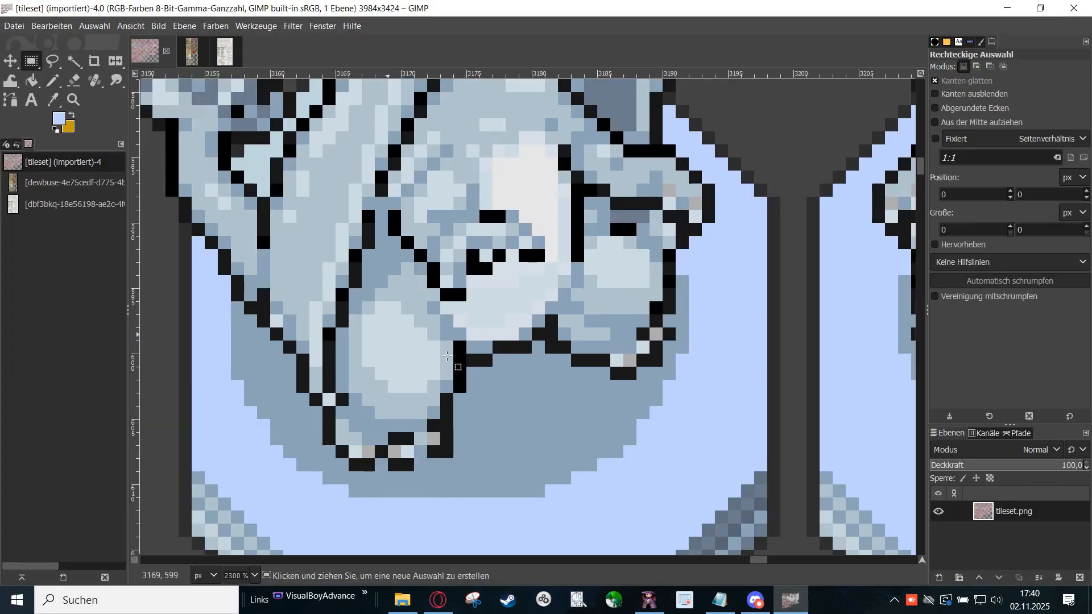
drag(482, 300, 650, 455)
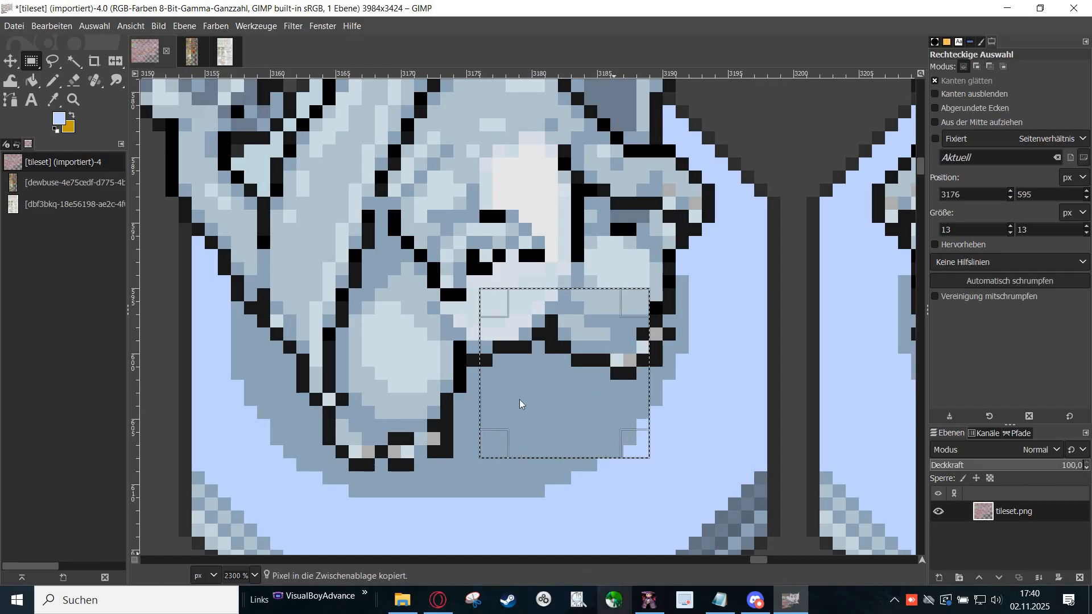
key(alt+Tab)
key(ctrl+v)
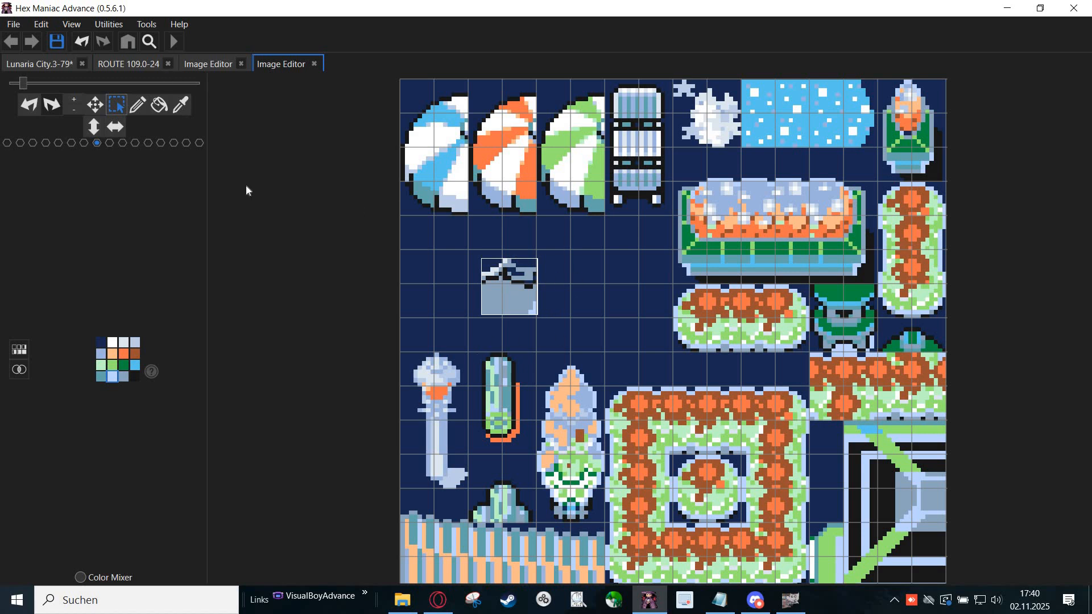
click(79, 43)
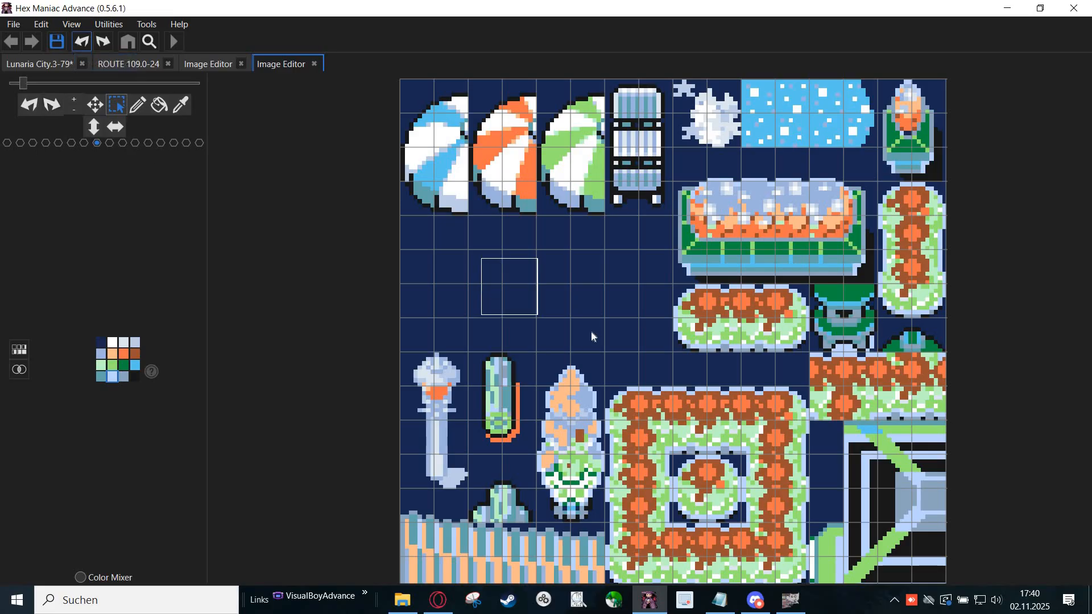
click(555, 343)
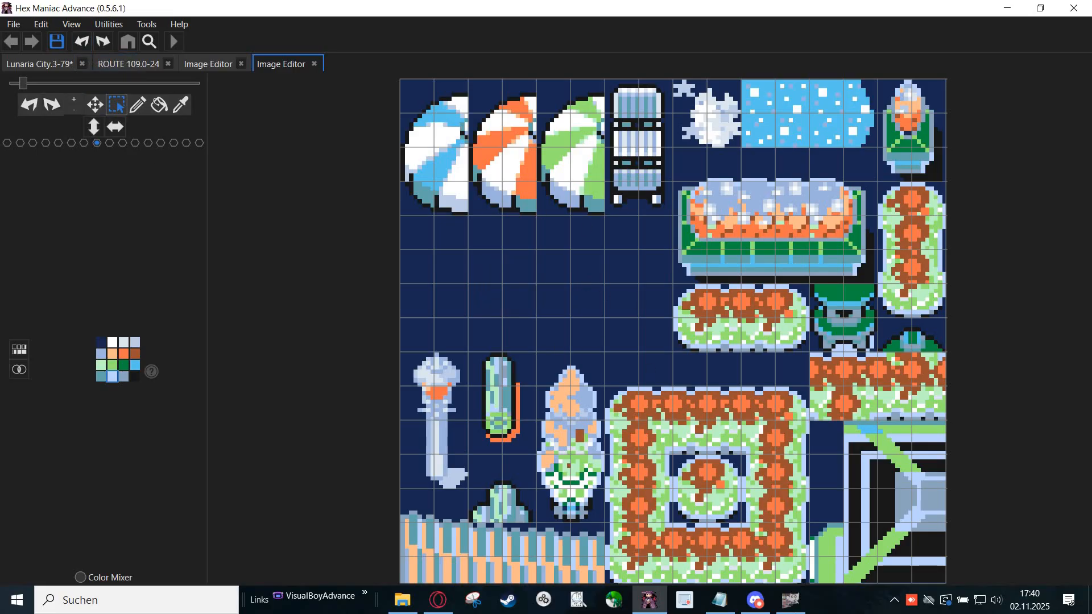
Step: Switch to GIMP to examine the statue pair in the tileset, and check the topic list in tileset tutorial.txt
click(789, 600)
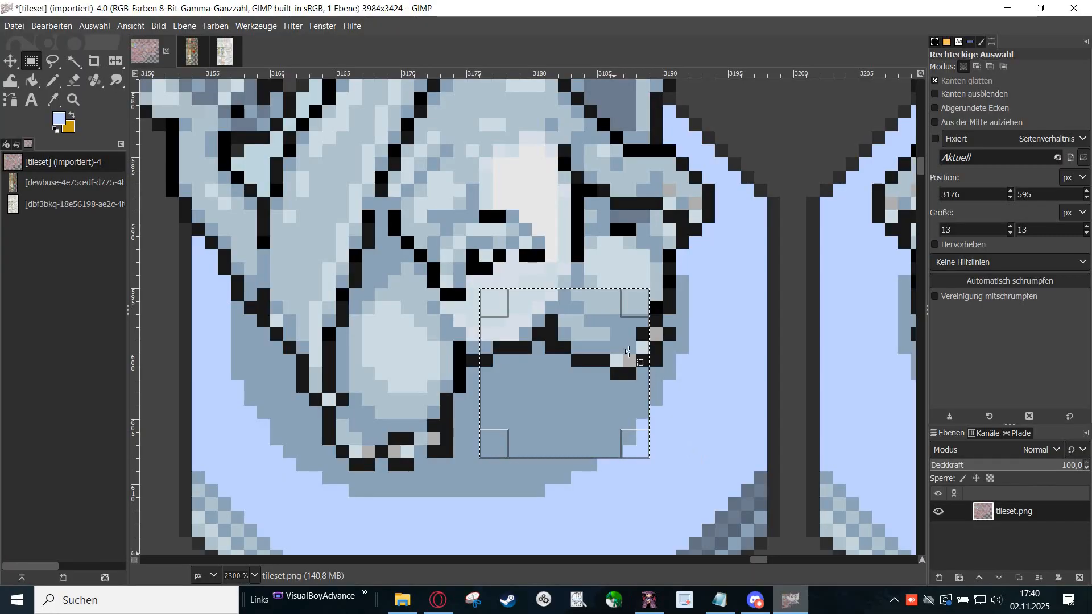
scroll(638, 309, down, 5)
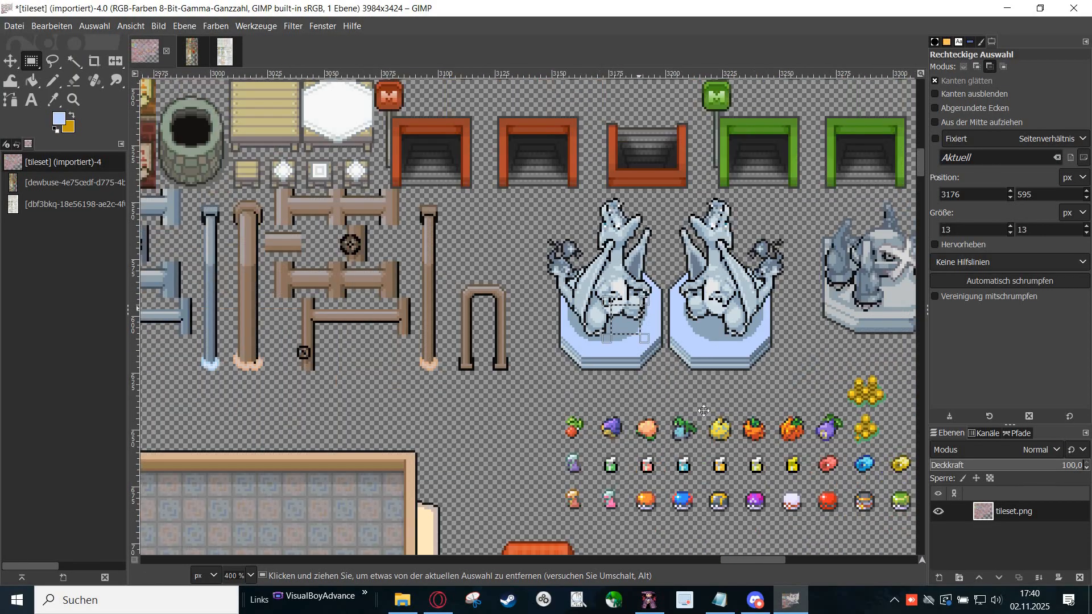
drag(911, 544, 330, 304)
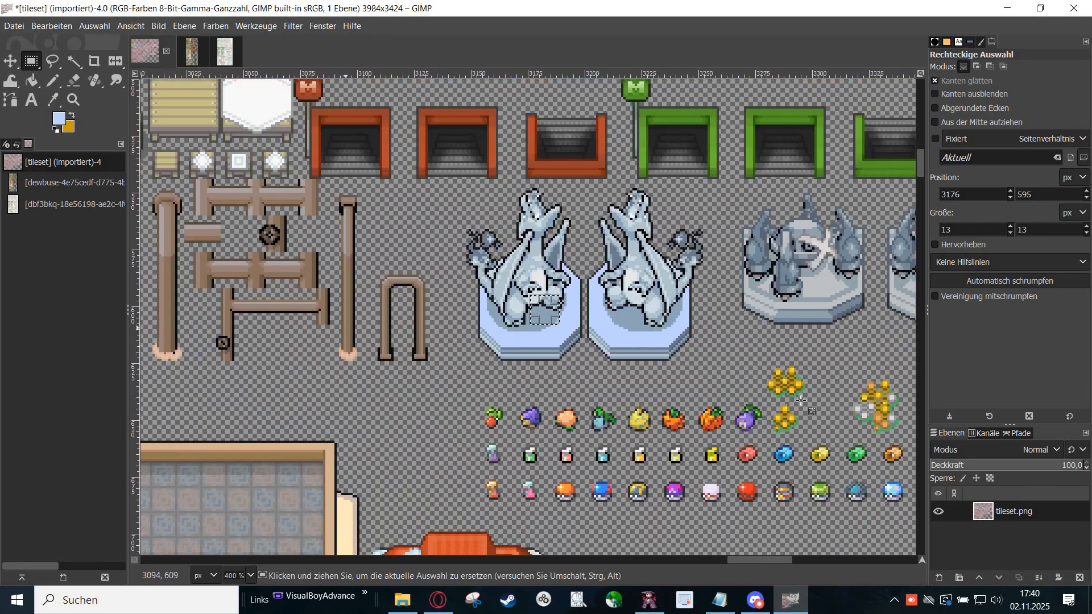
drag(740, 389, 846, 462)
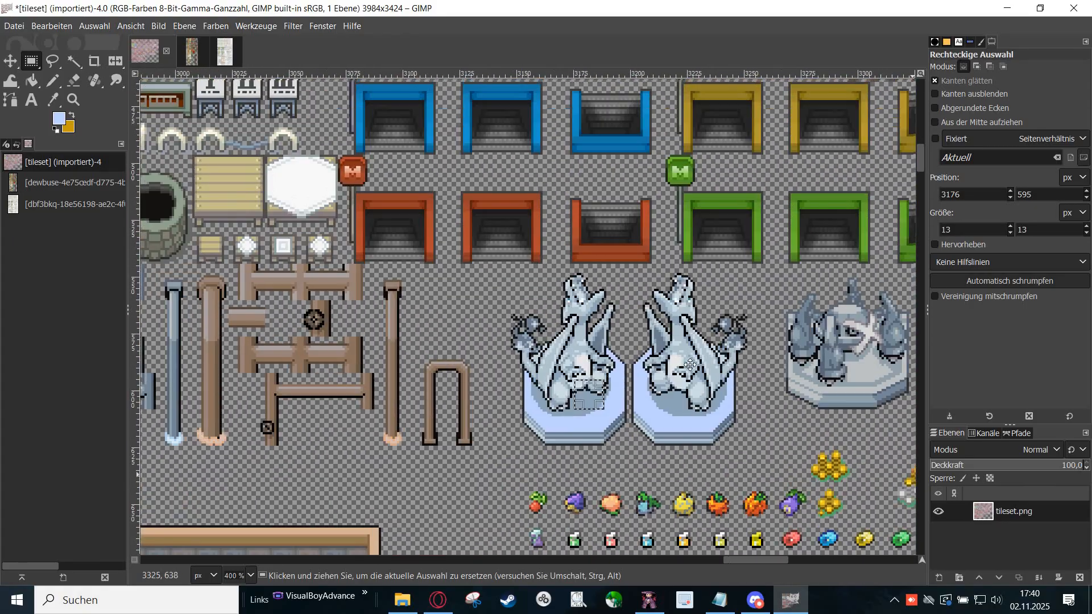
drag(528, 274, 471, 186)
scroll(522, 267, up, 2)
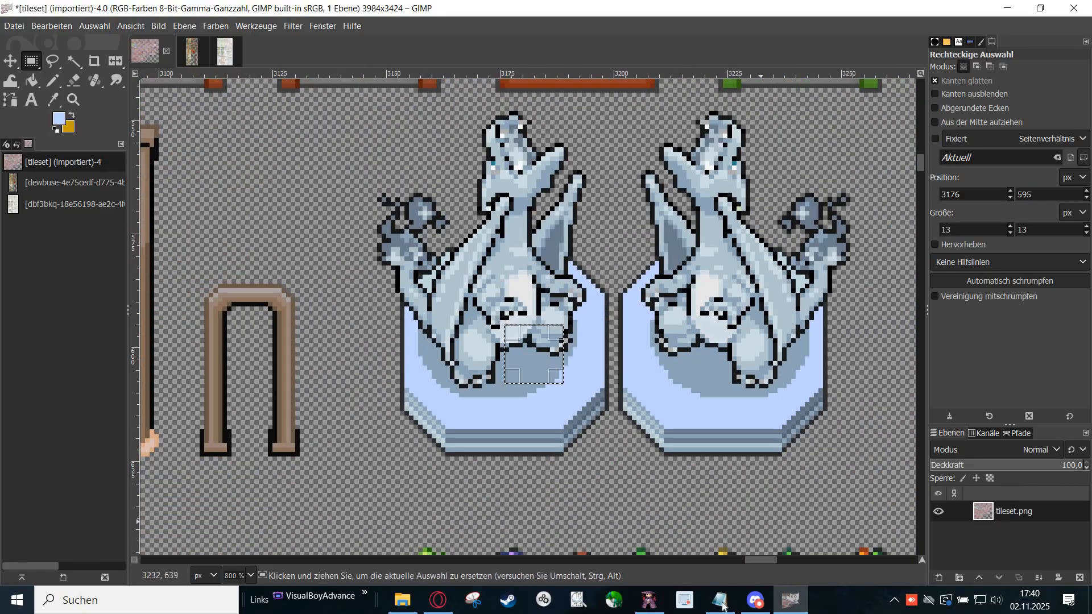
key(alt+Tab)
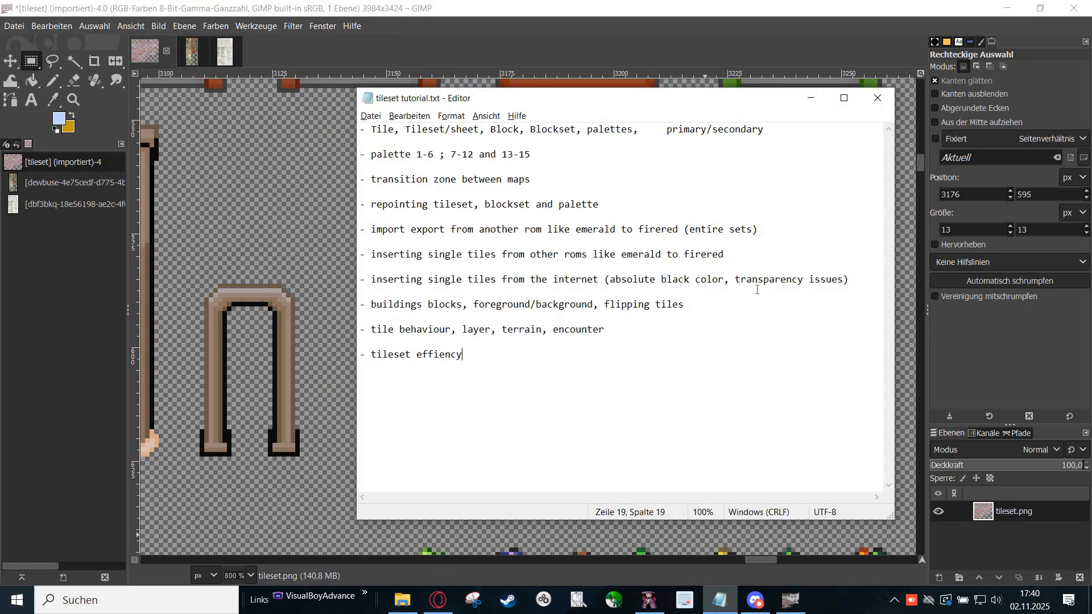
Step: Switch to the dewbuse tileset image in GIMP and examine the pine tree's semi-transparent shadow and the neighbouring stone shrine
click(274, 192)
key(ctrl+Tab)
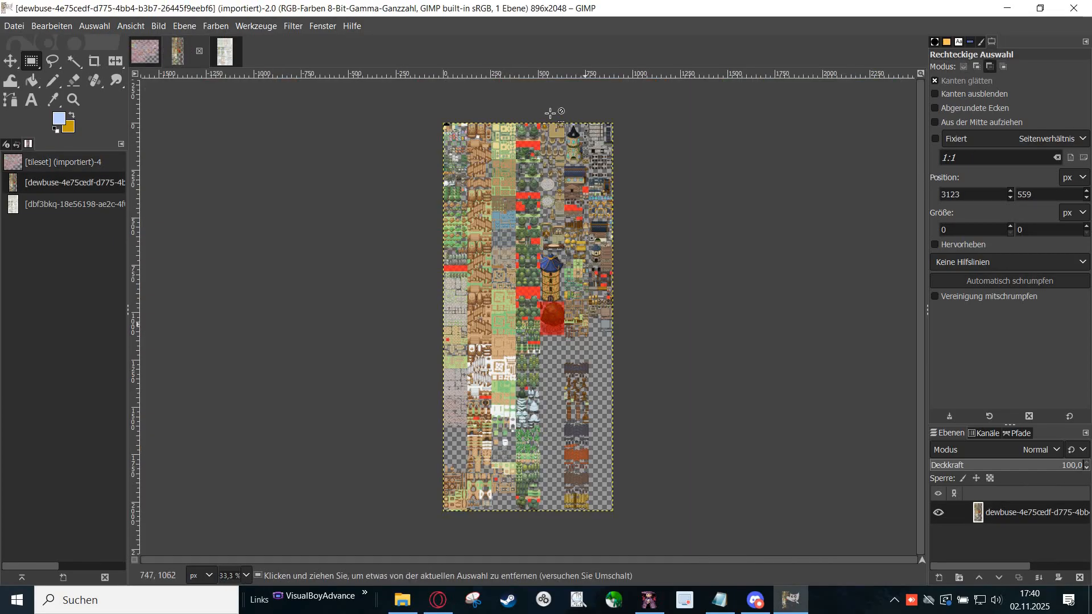
scroll(568, 256, up, 8)
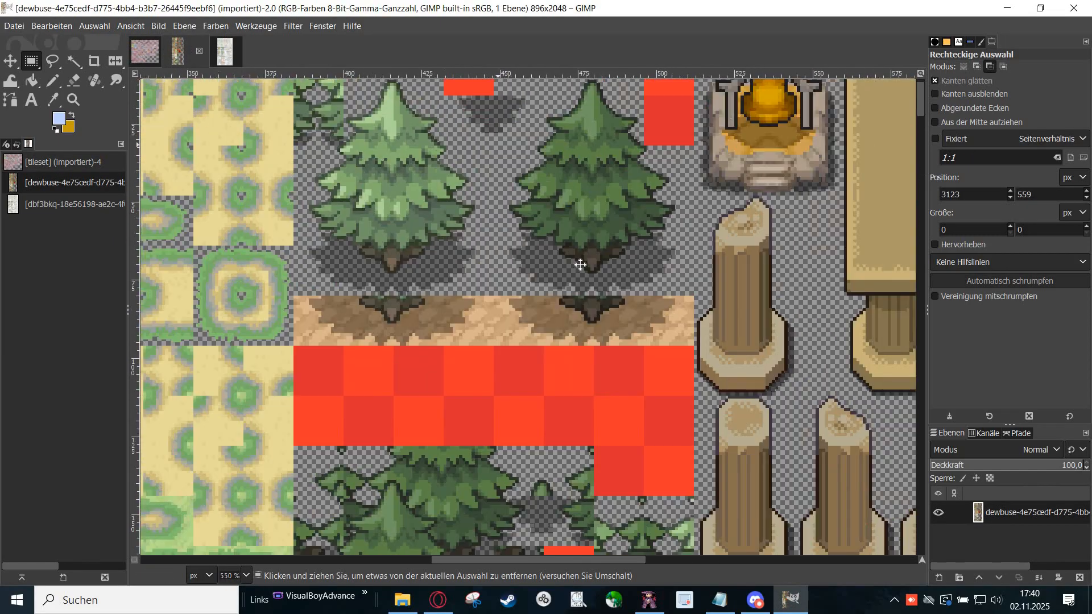
scroll(580, 265, up, 3)
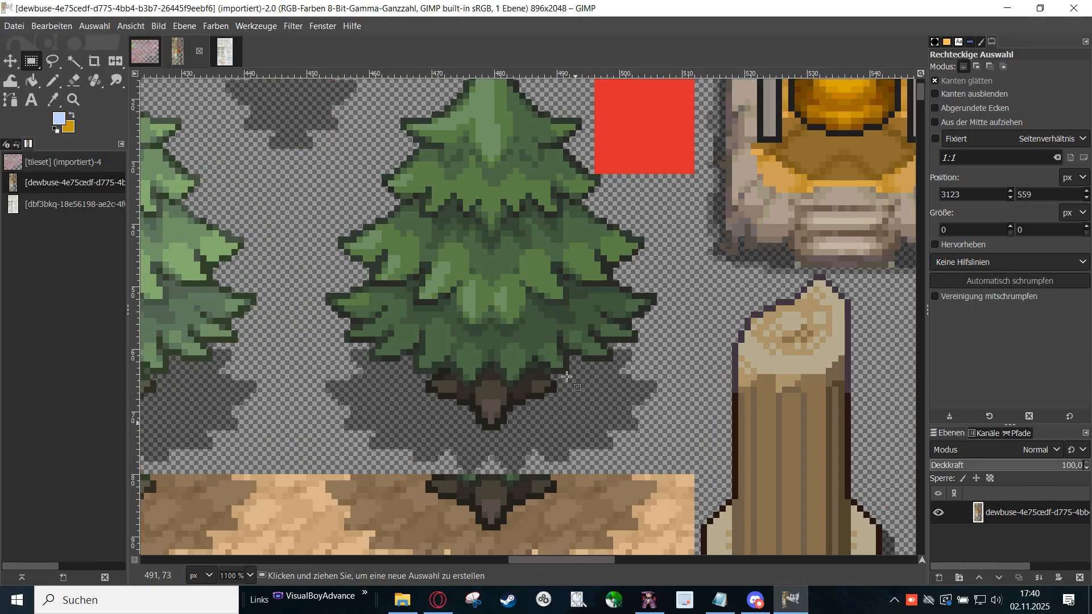
scroll(653, 308, down, 2)
scroll(540, 342, up, 5)
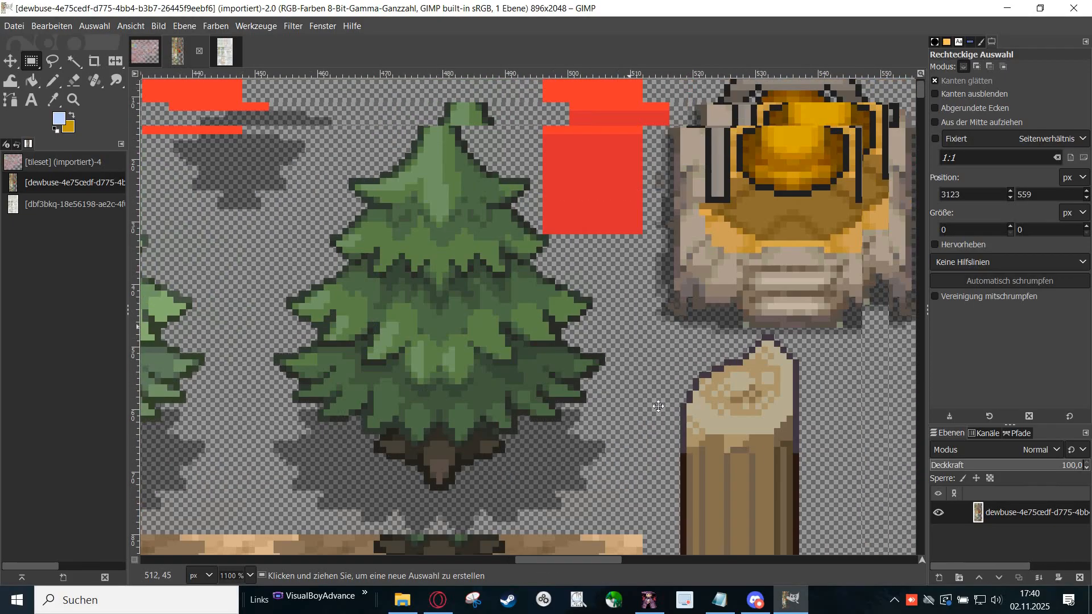
scroll(425, 370, right, 5)
scroll(426, 369, down, 1)
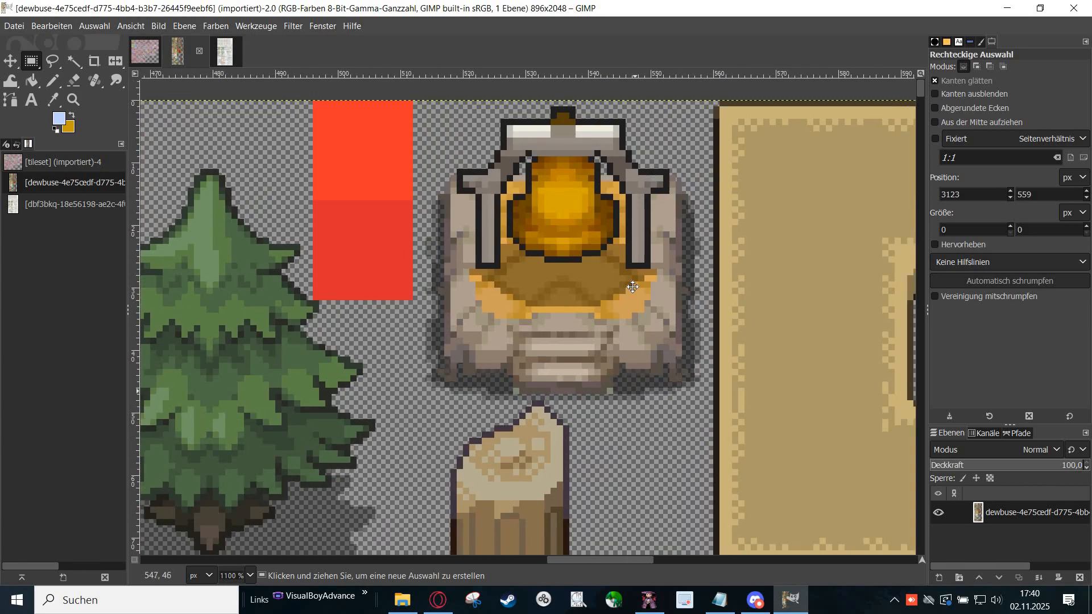
Step: Examine the pine trees' semi-transparent shadows on the transparent background and on the sand strip in the dewbuse tileset
scroll(583, 318, up, 5)
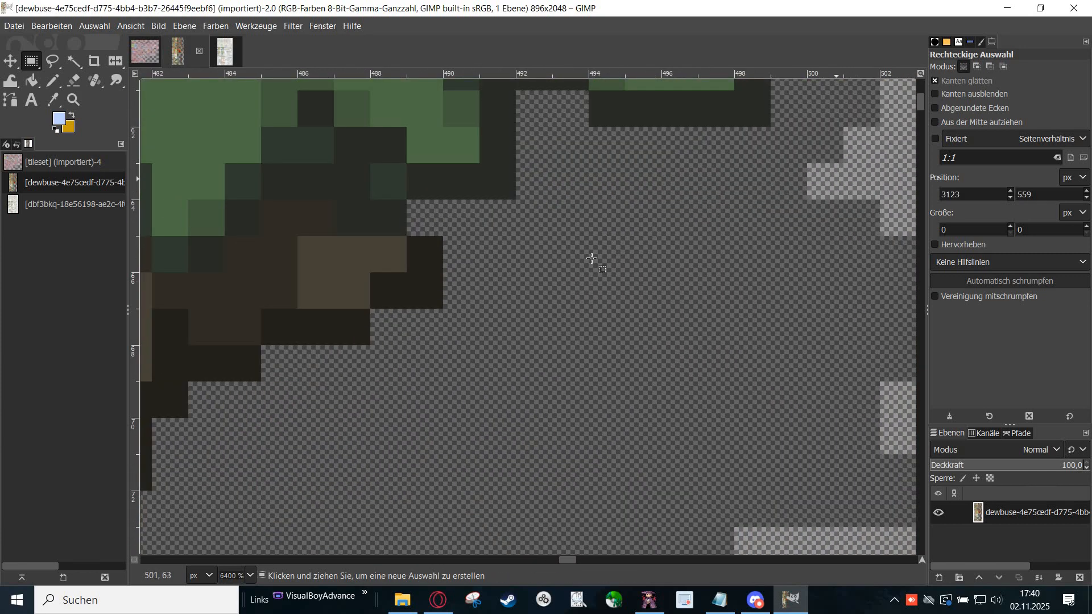
scroll(597, 365, down, 4)
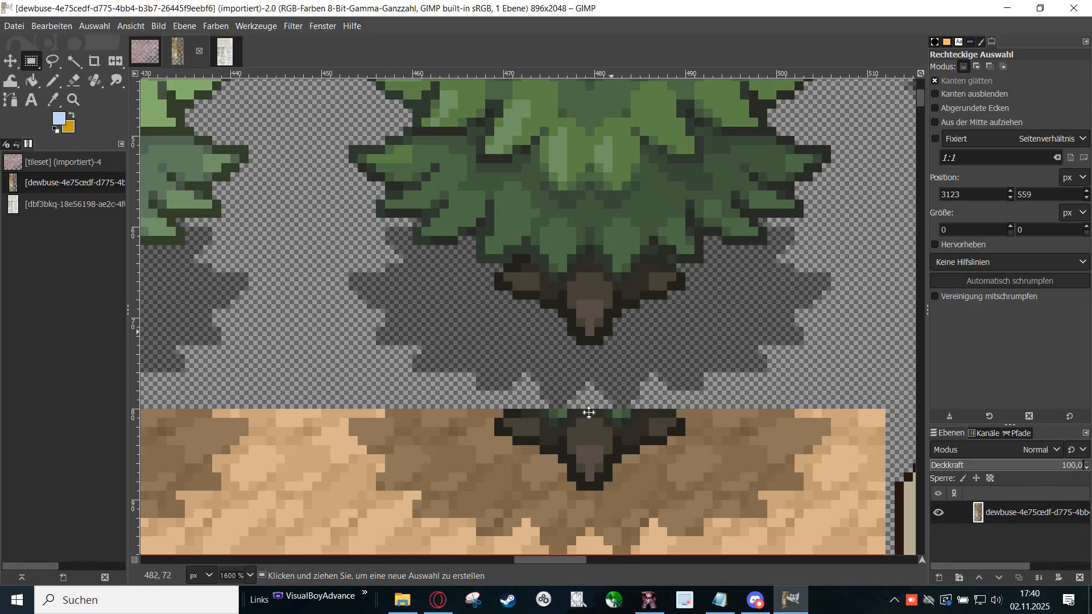
scroll(590, 414, up, 3)
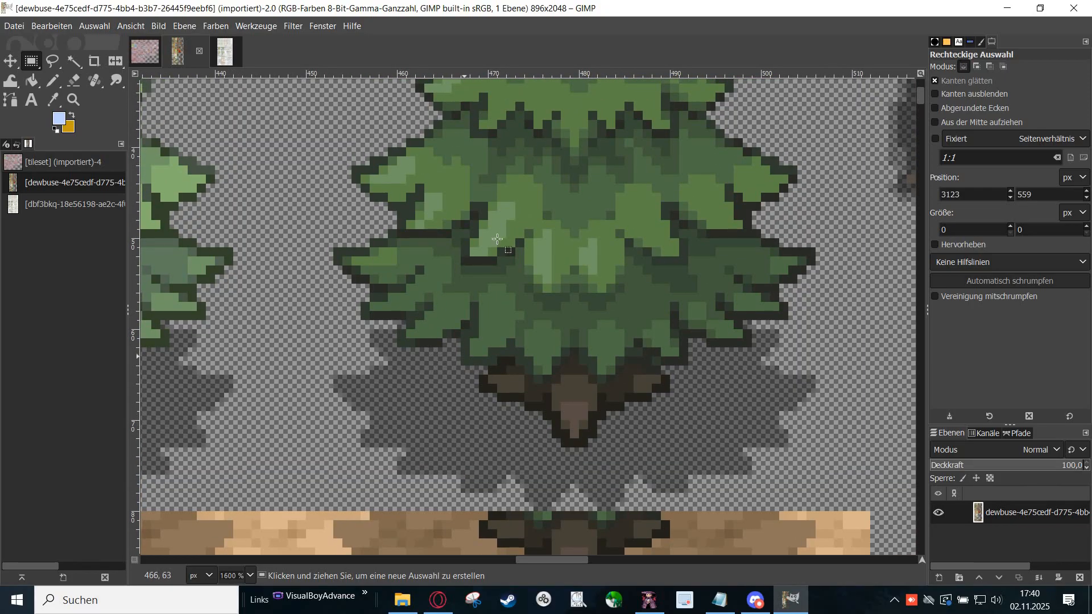
drag(562, 356, 564, 551)
drag(490, 340, 468, 191)
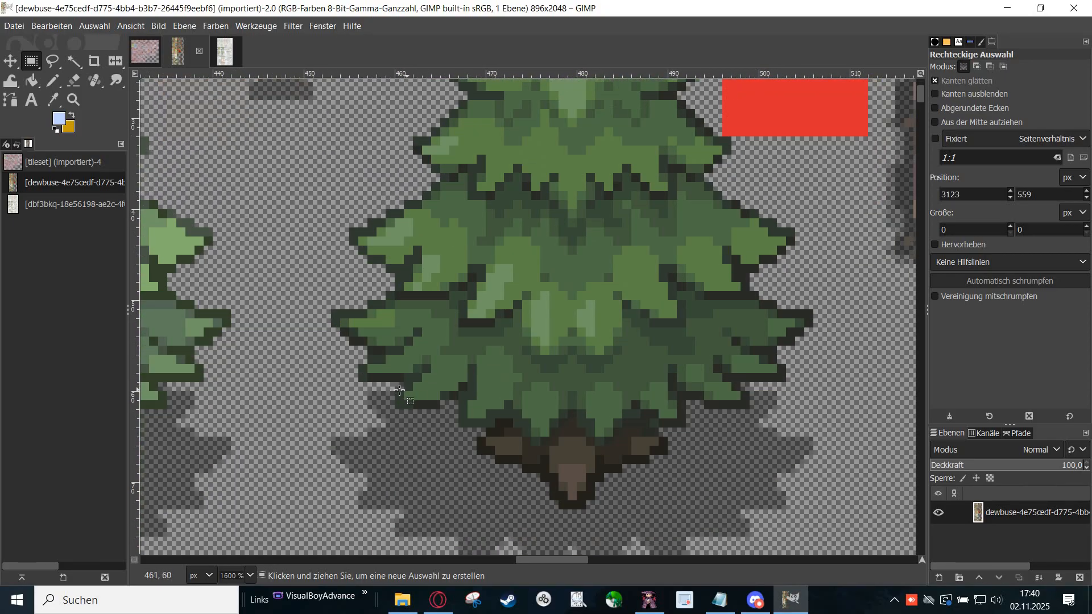
Step: Outline the middle pine's lower foliage with rectangular selections of 52 × 27 px and 25 × 4 px, and clear the selection
drag(332, 146, 798, 390)
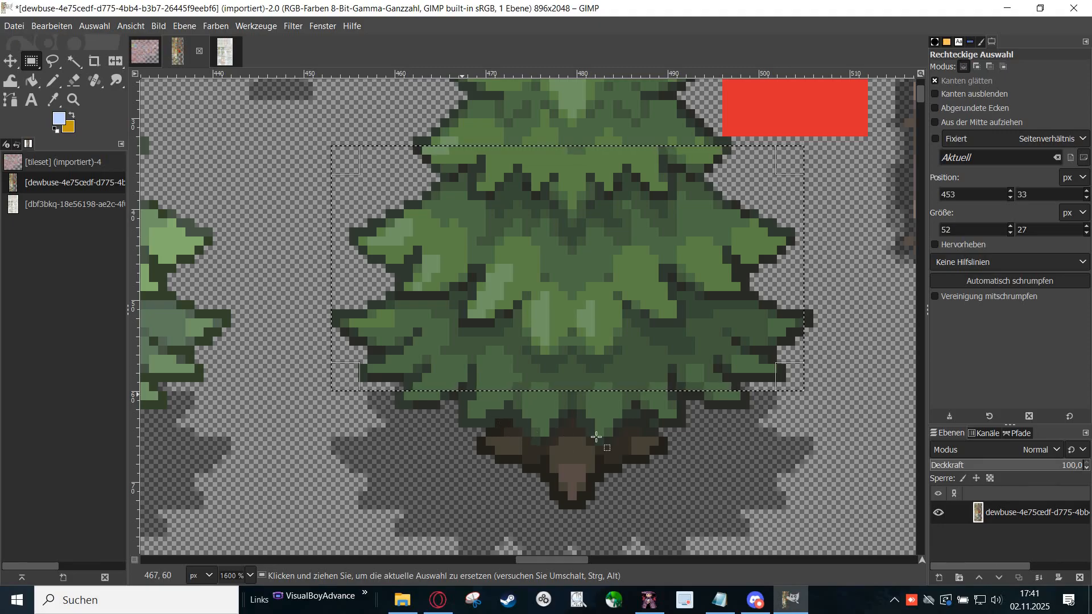
drag(464, 395, 688, 424)
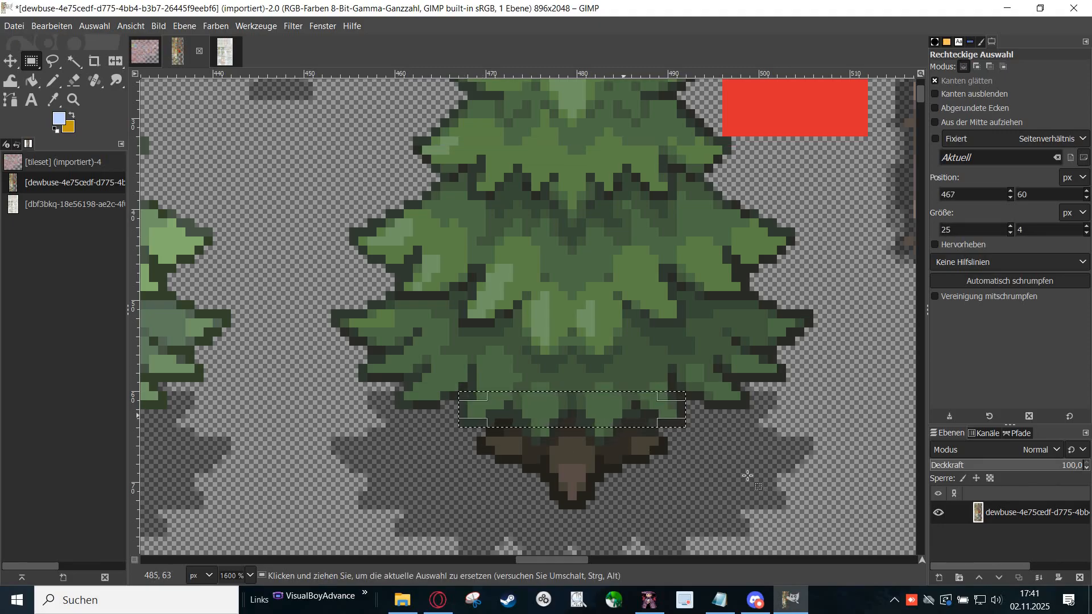
click(754, 433)
scroll(768, 426, down, 3)
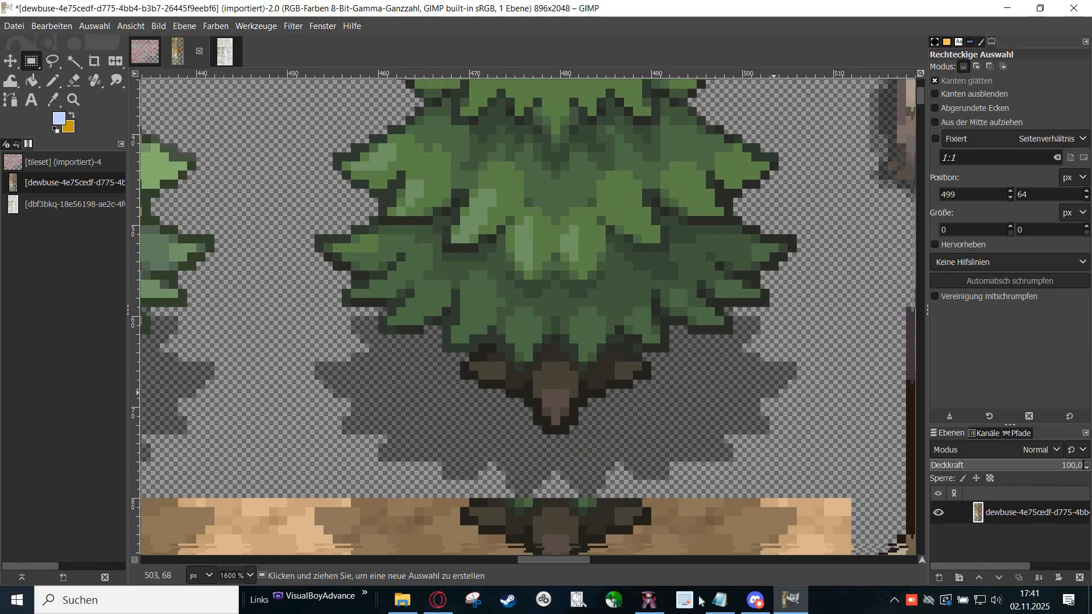
Step: Switch to Hex Maniac Advance, activate the pencil tool for the tile sheet, and return to GIMP
click(649, 600)
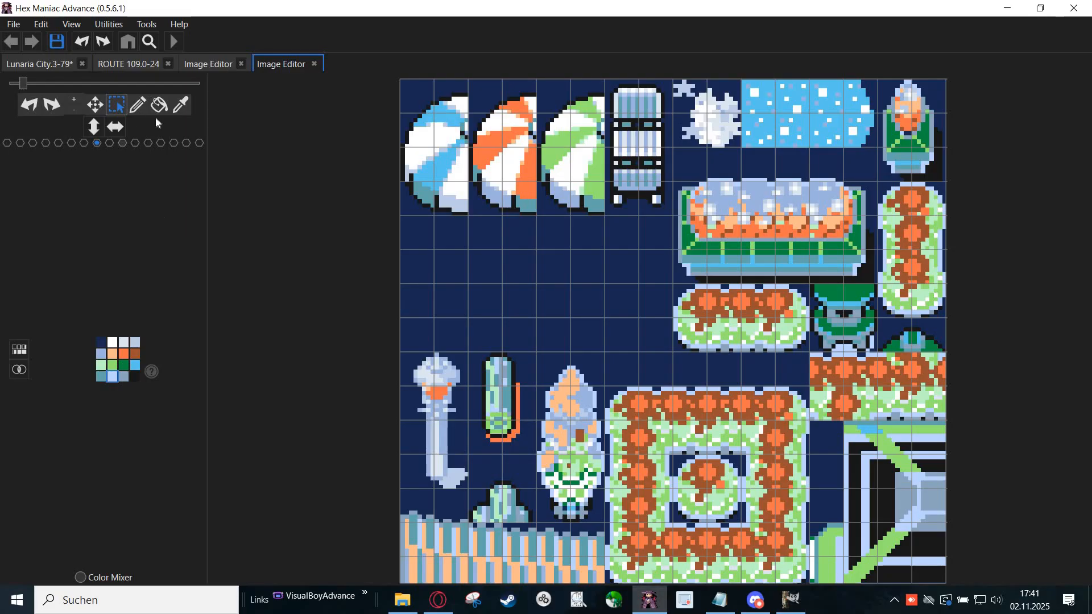
click(136, 112)
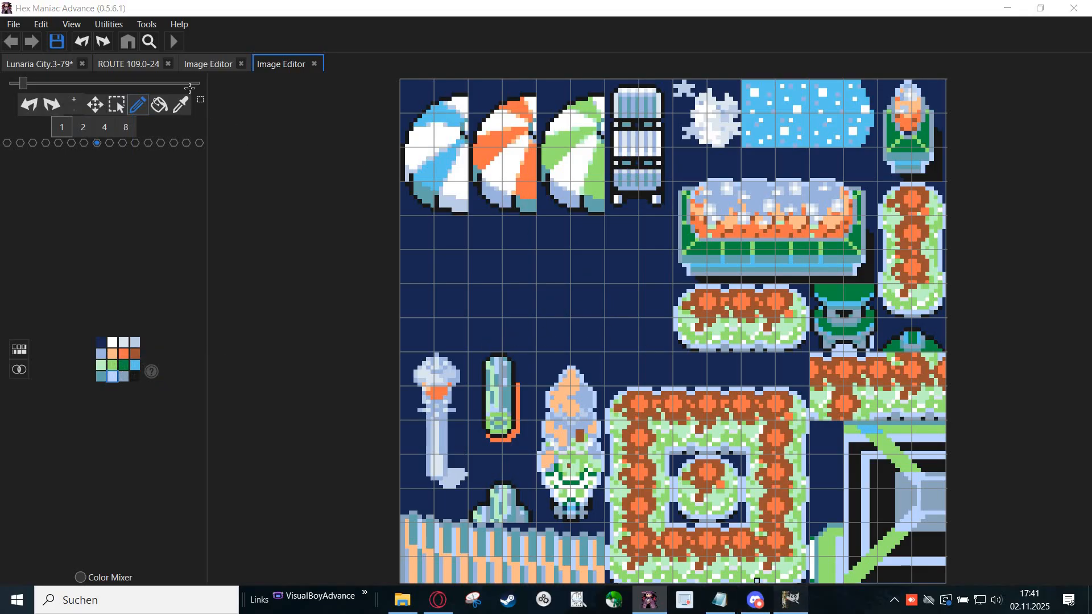
key(alt+Tab)
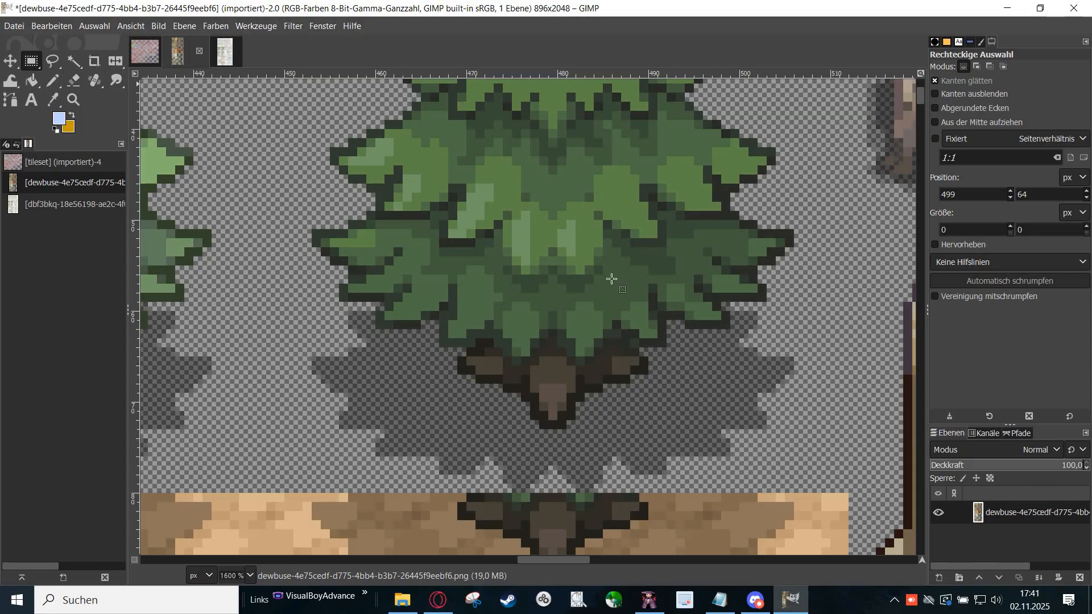
Step: In GIMP's tileset.png, sample the statue's black outline and copy its HTML code 000000, leaving the colour dialog without applying
key(alt+1)
click(51, 102)
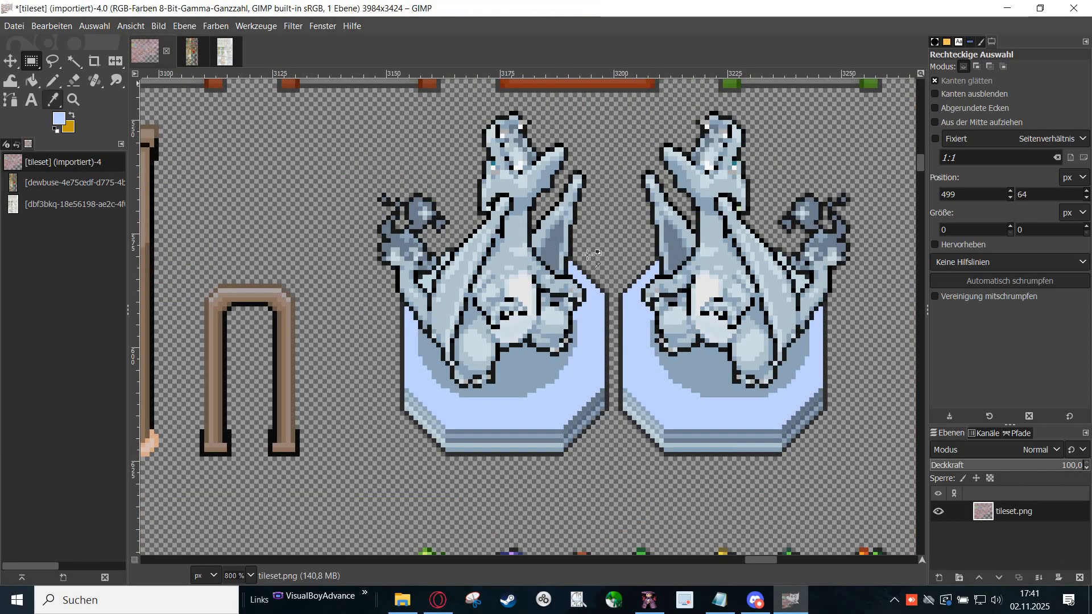
scroll(488, 219, up, 4)
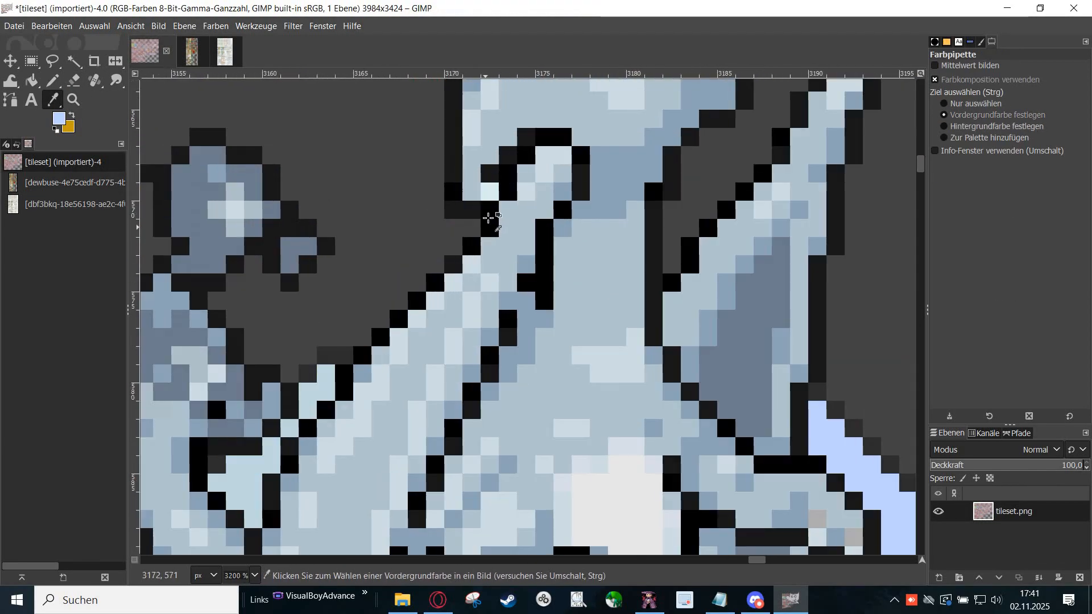
click(488, 218)
click(60, 118)
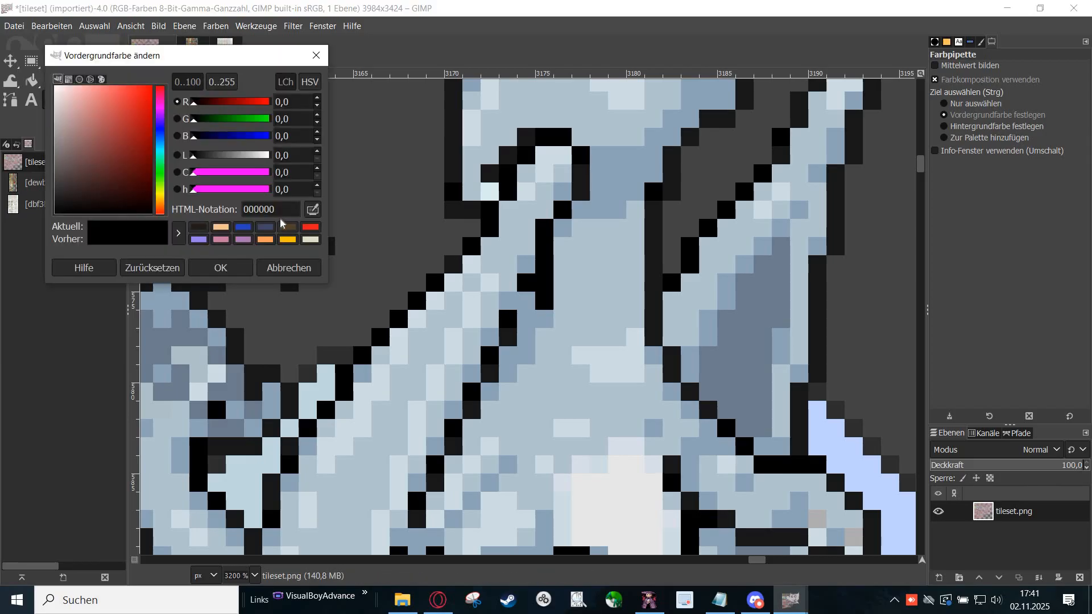
double_click(257, 210)
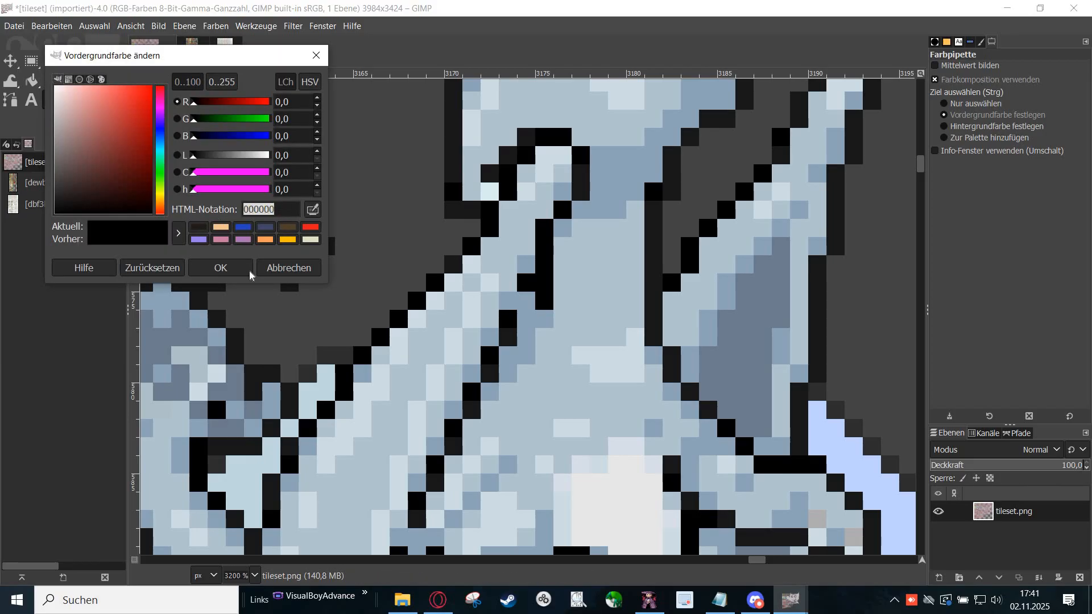
click(289, 267)
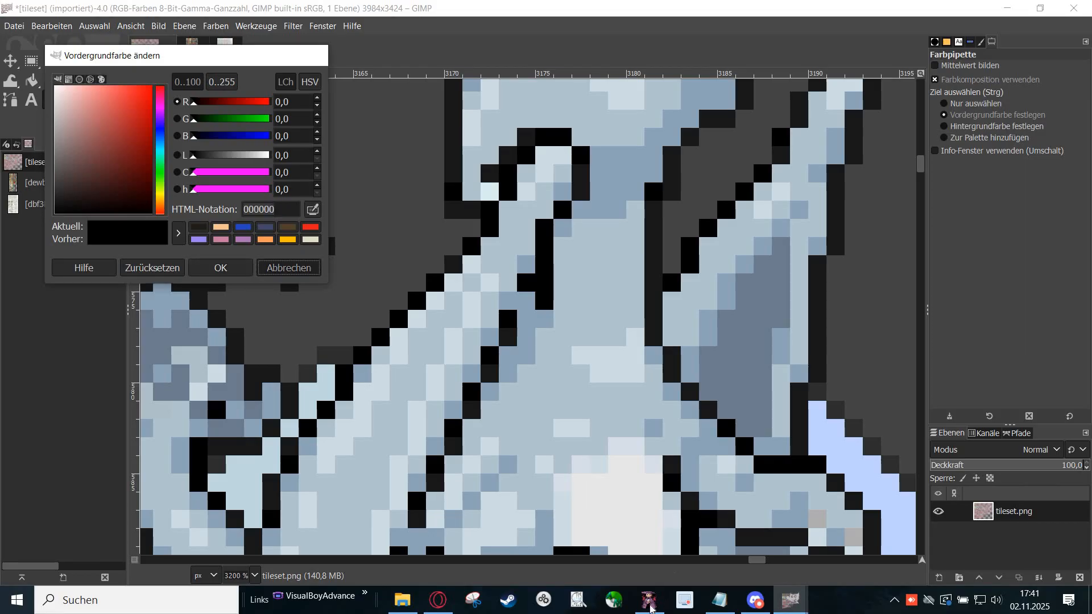
Step: Switch to Hex Maniac Advance and set the first colour of the last palette row to 000000
key(alt+Tab)
click(101, 376)
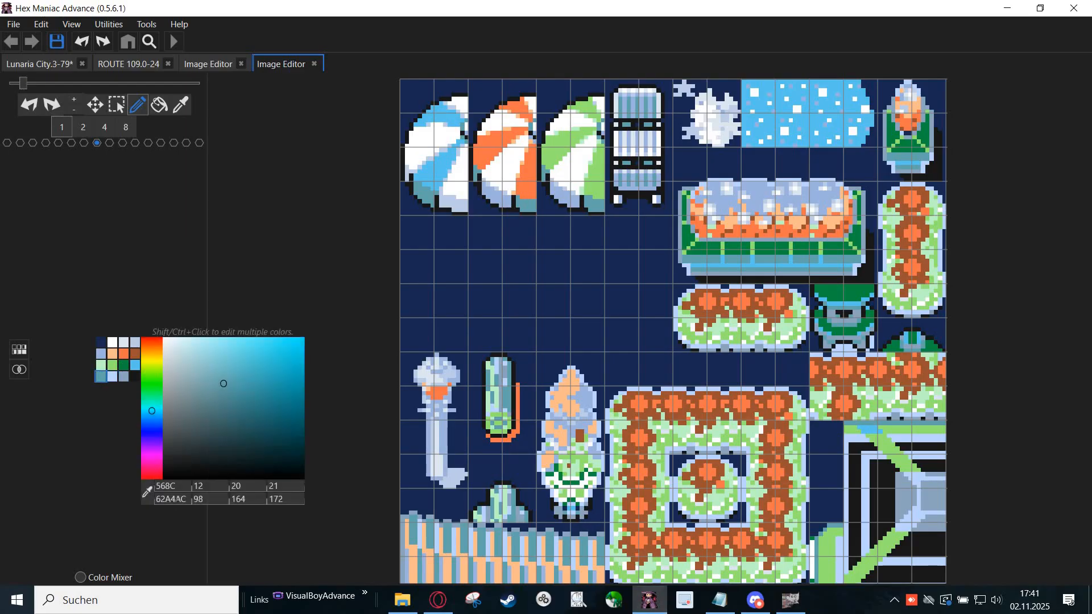
text(000000)
click(134, 378)
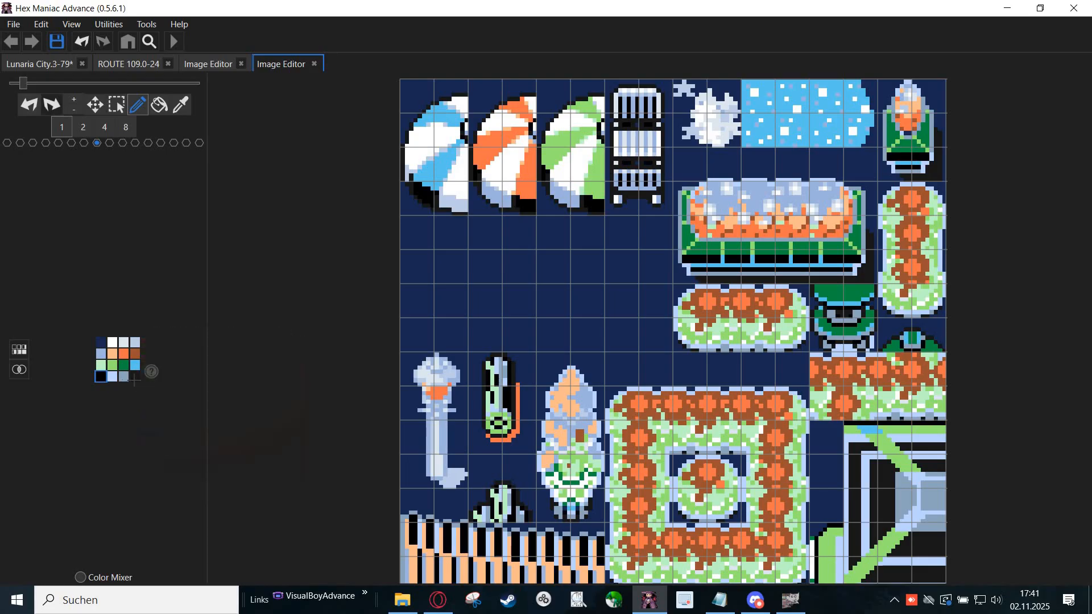
Step: Compare the values of the first and last colours in the last palette row
click(135, 378)
click(101, 376)
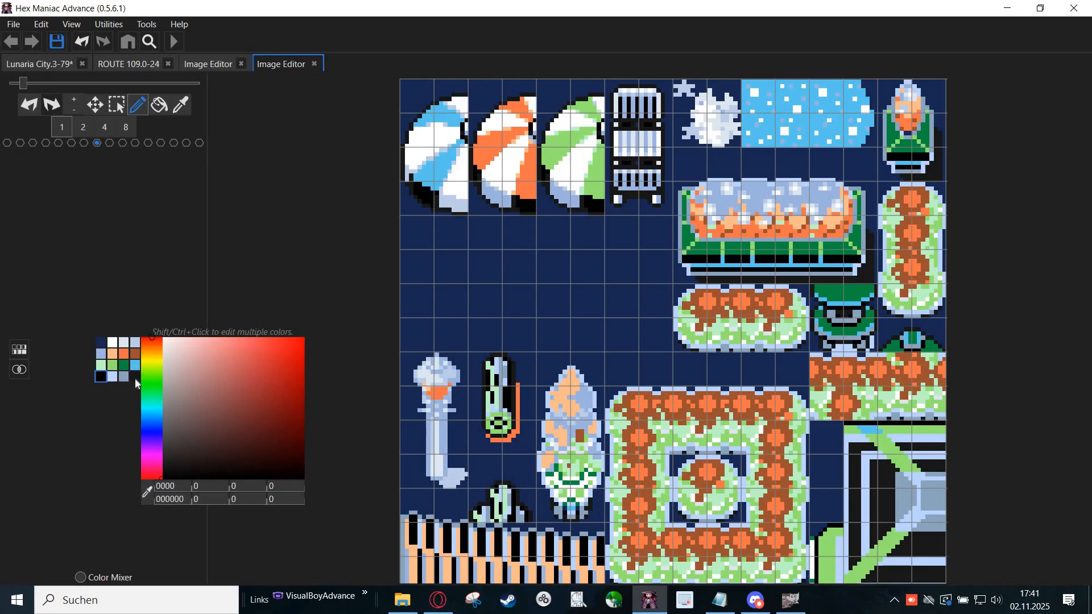
click(134, 378)
click(100, 378)
click(101, 378)
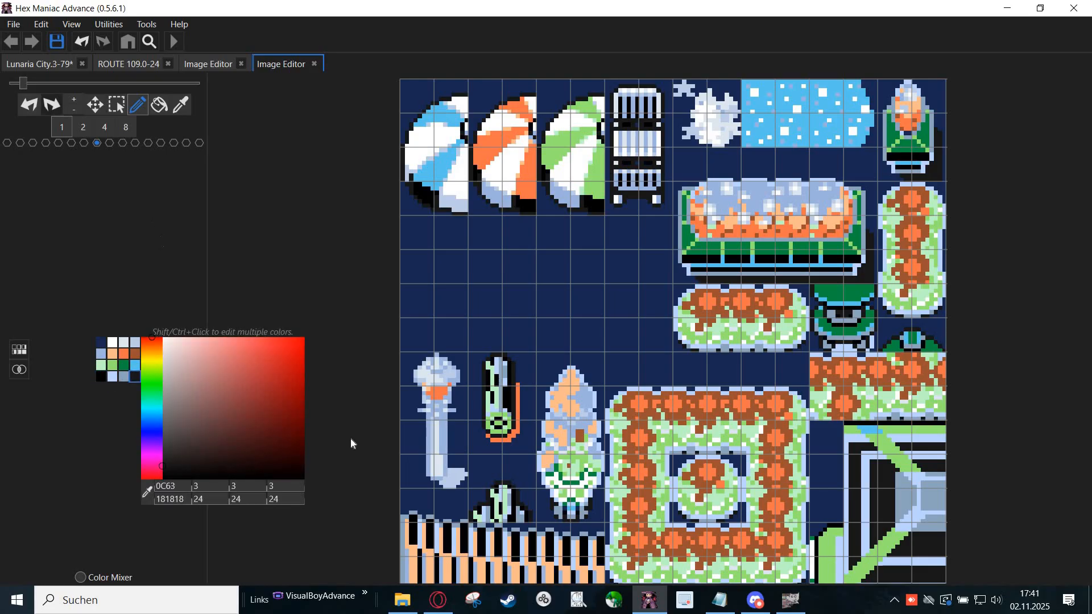
Step: Switch to GIMP, select the first statue with its pedestal as a 53 × 80 px rectangle, and copy it
click(783, 607)
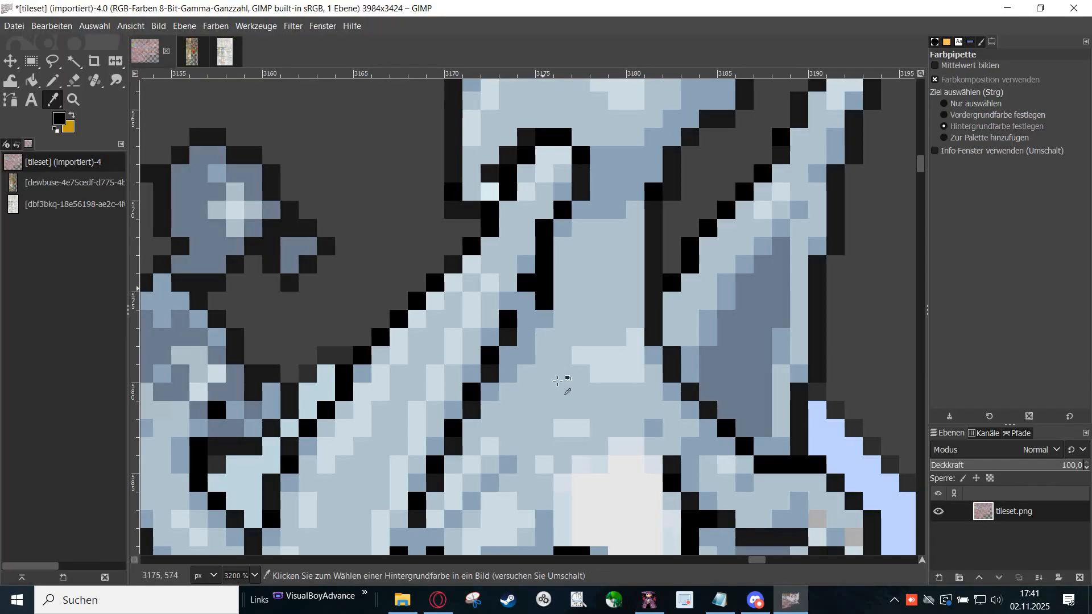
key(r)
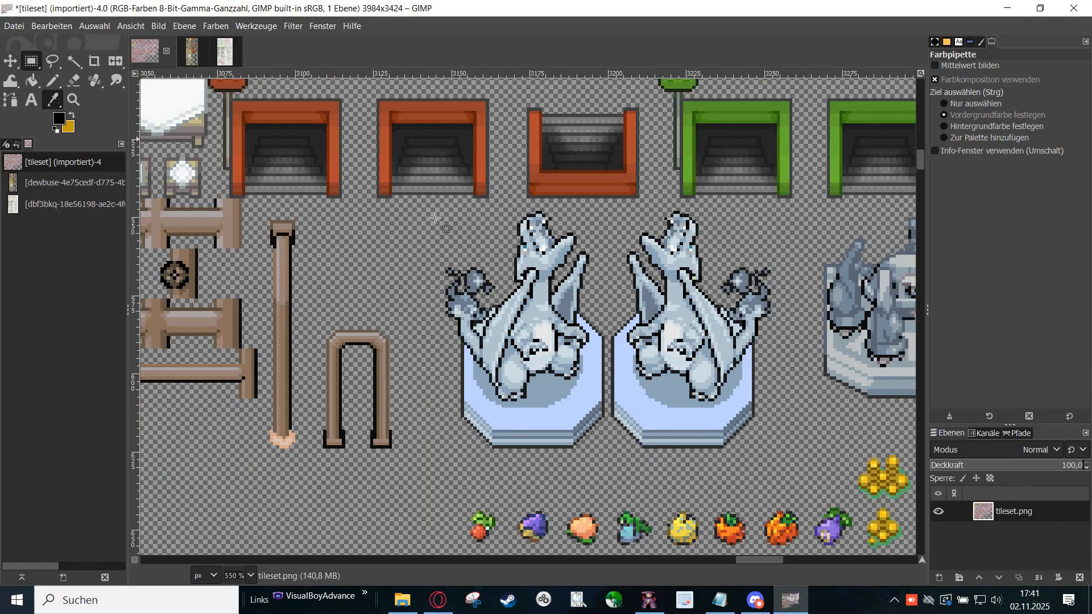
drag(443, 208, 607, 458)
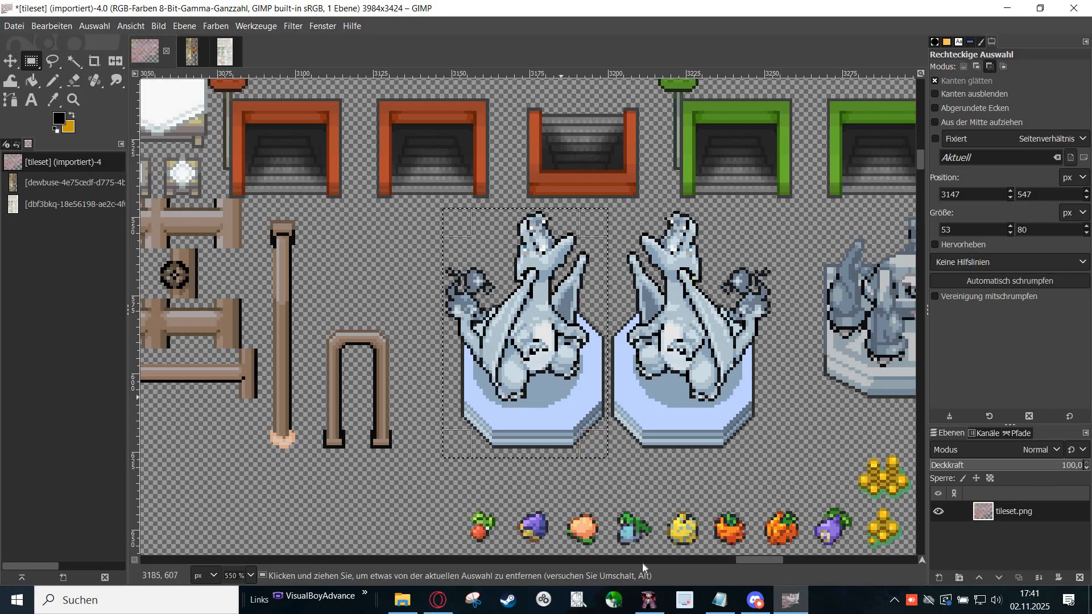
key(ctrl+c)
Step: Try pasting the copied statue into the empty area of the Hex Maniac Advance tile sheet, shift it slightly, and deselect it
click(651, 601)
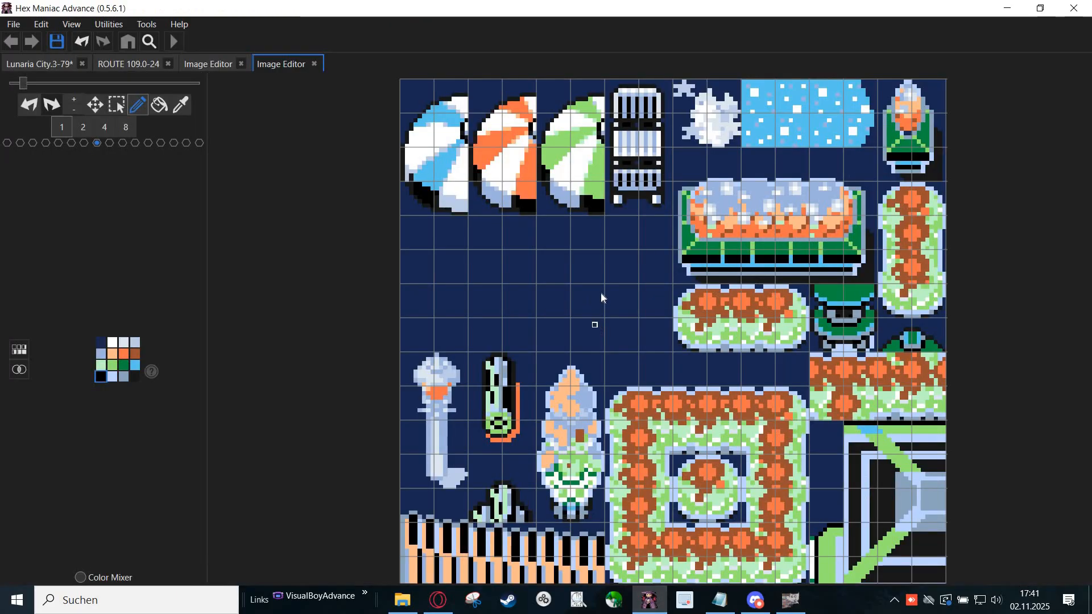
scroll(594, 310, down, 1)
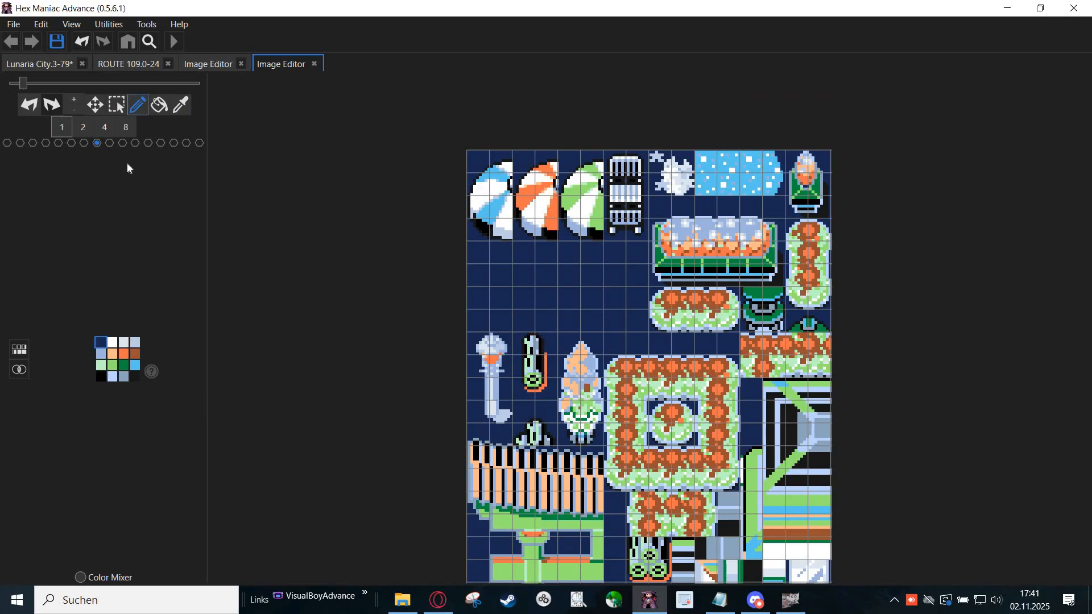
key(ctrl+v)
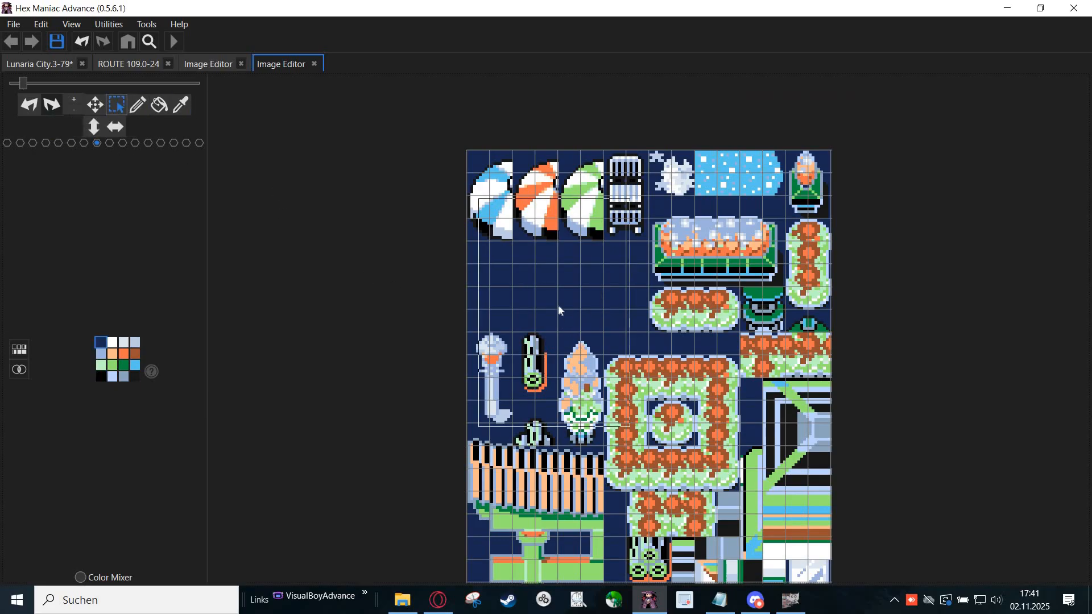
scroll(560, 310, up, 5)
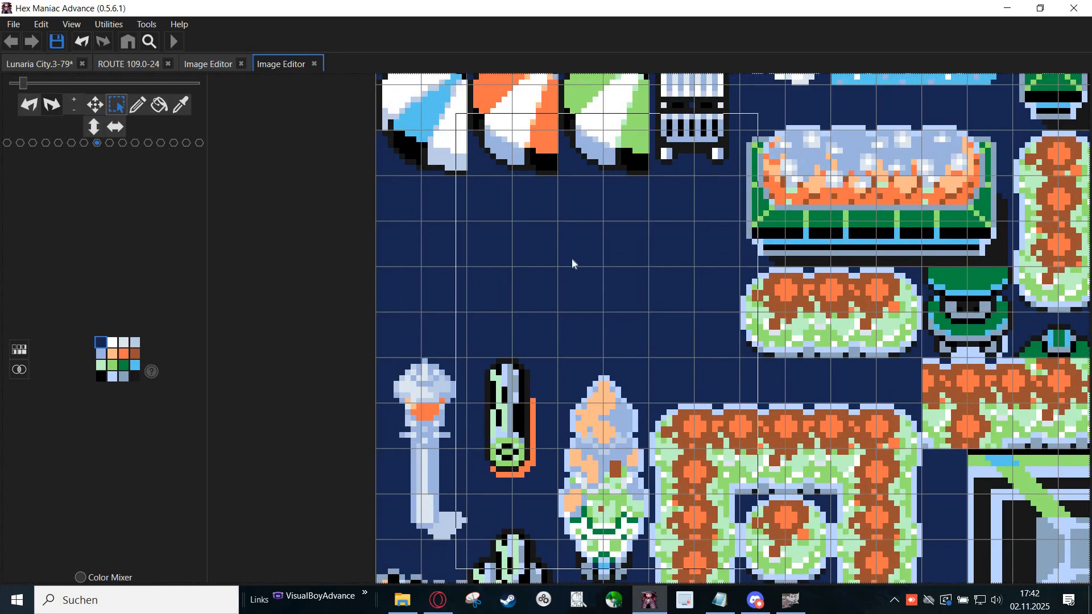
drag(572, 258, 403, 252)
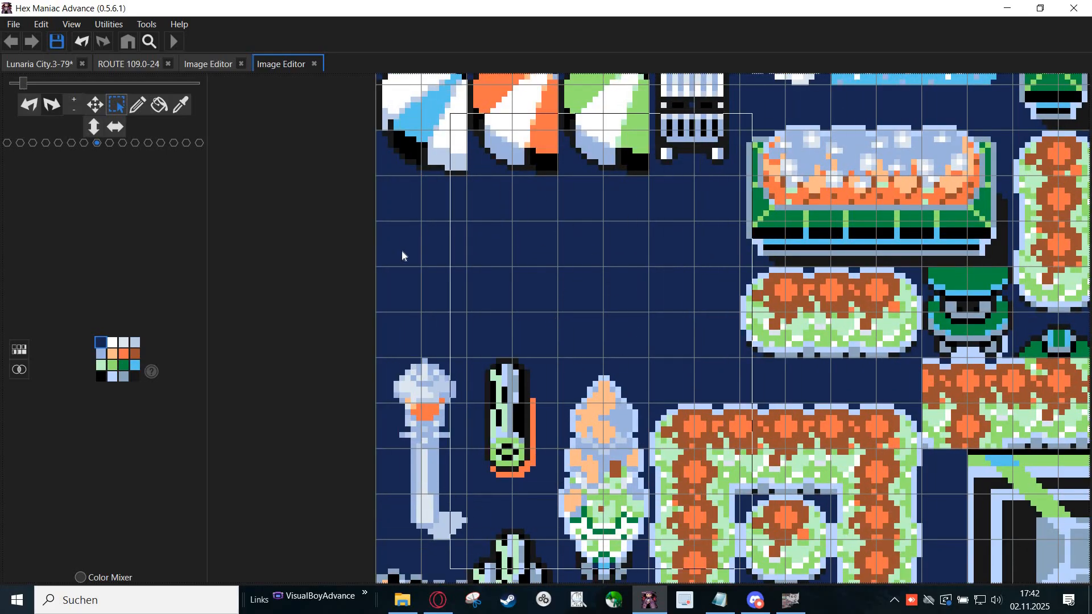
click(402, 252)
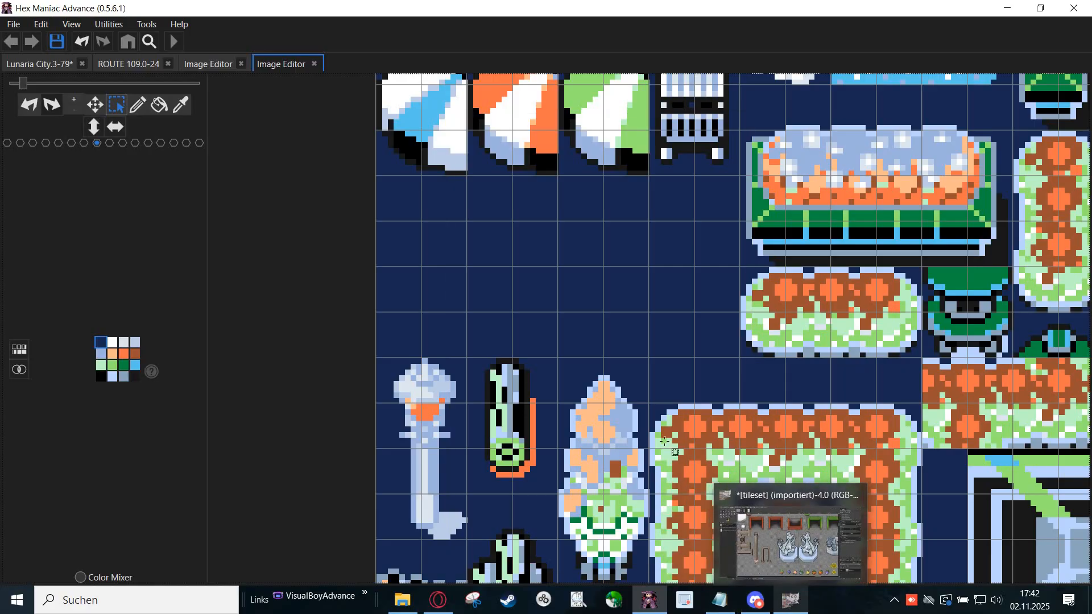
Step: Switch to GIMP, clear the selection around the statue, and dismiss the foreground colour dialog without changes
click(791, 608)
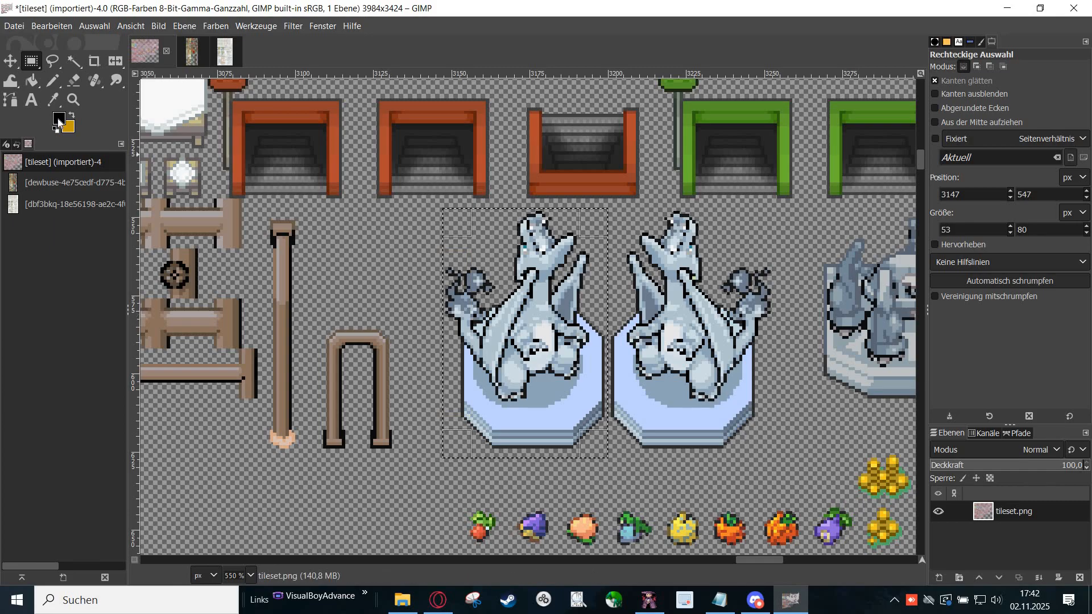
drag(244, 210, 522, 256)
click(617, 236)
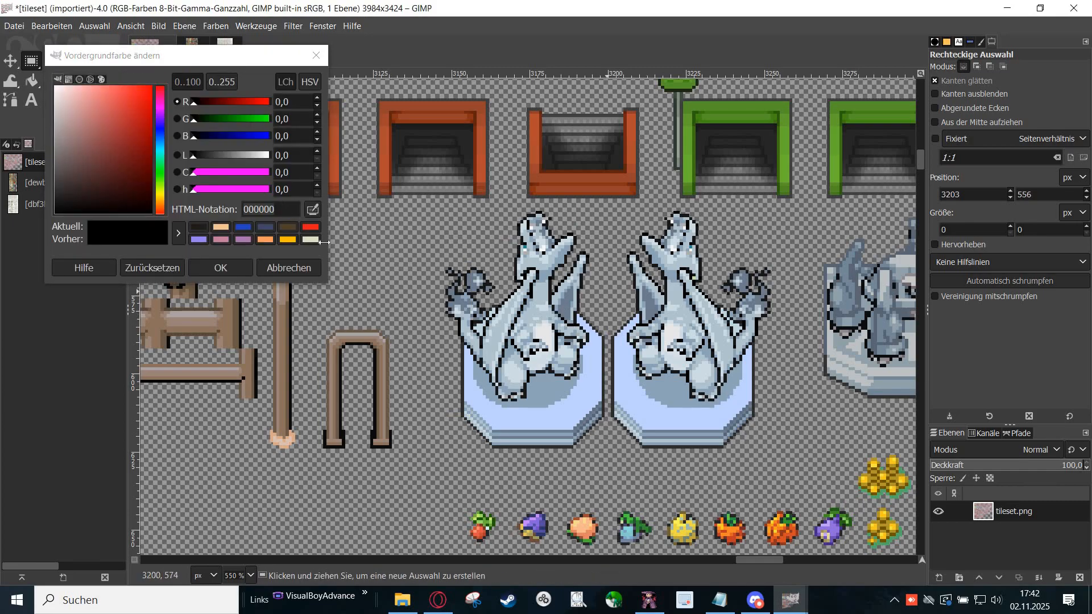
scroll(556, 314, up, 1)
click(289, 267)
Step: Activate the Color Picker, set the foreground colour to near-black 040404, and examine the statue's outlines
scroll(491, 274, up, 1)
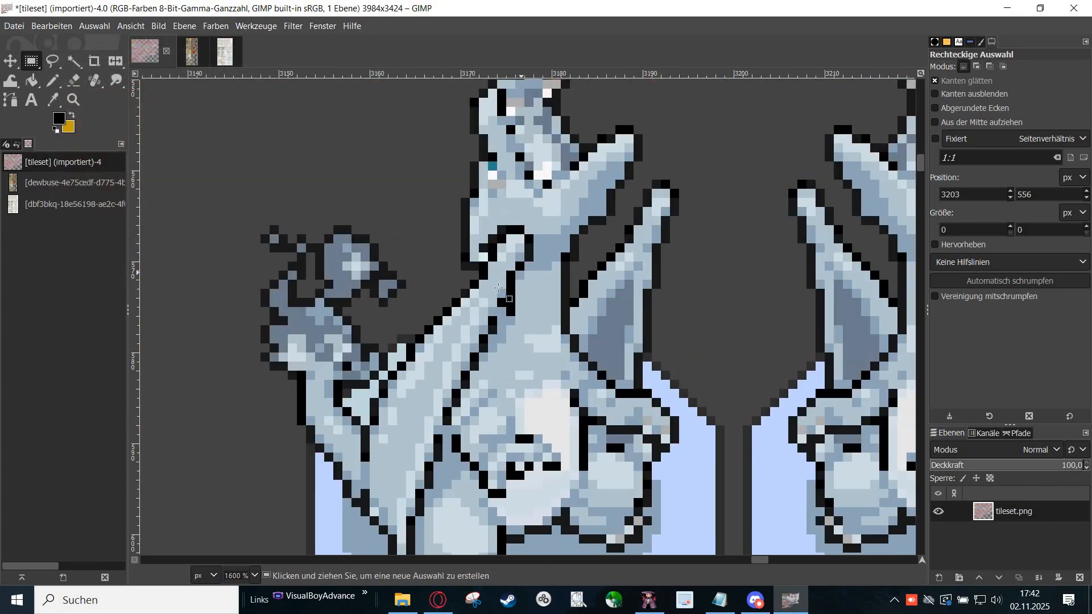
scroll(518, 297, up, 1)
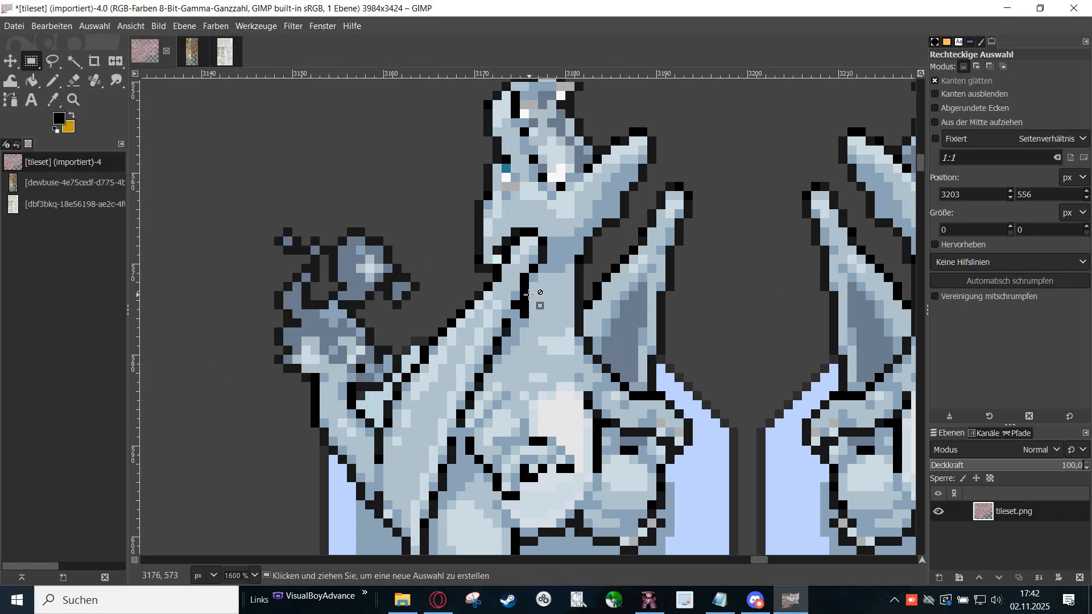
scroll(528, 293, up, 2)
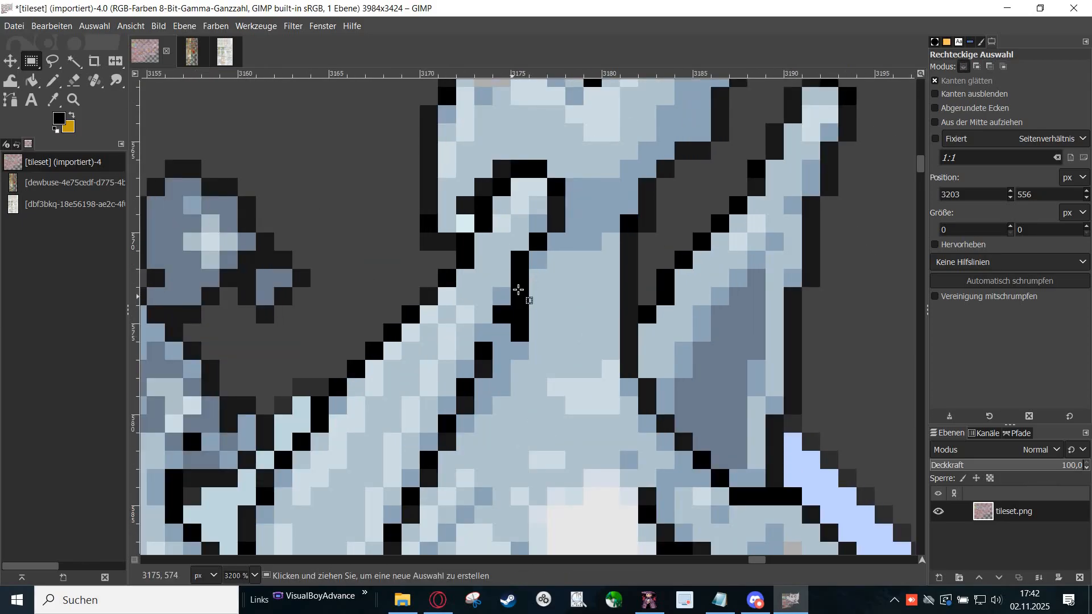
click(52, 100)
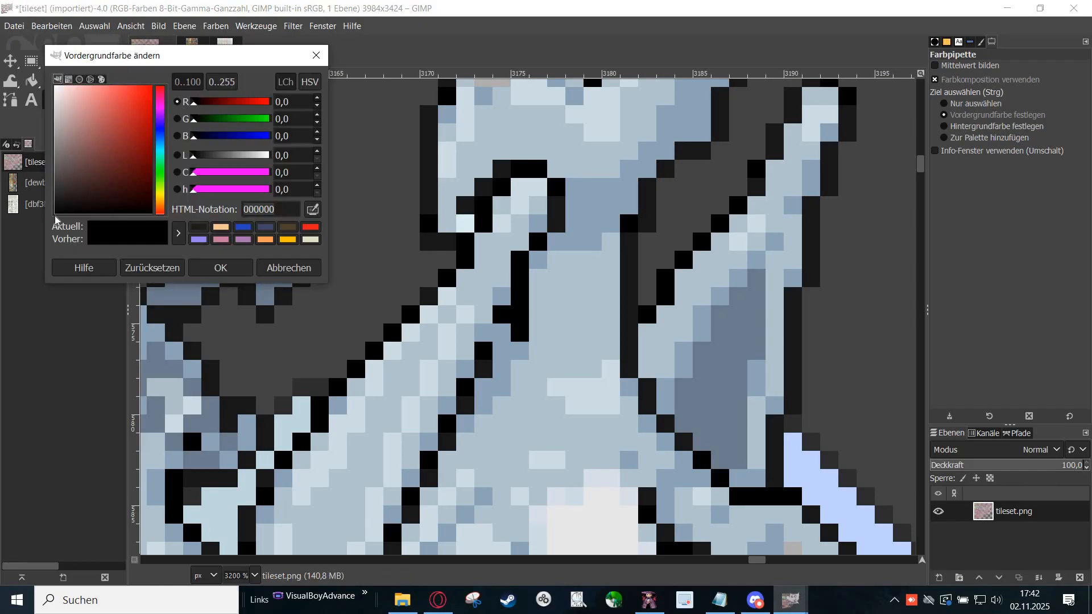
click(56, 215)
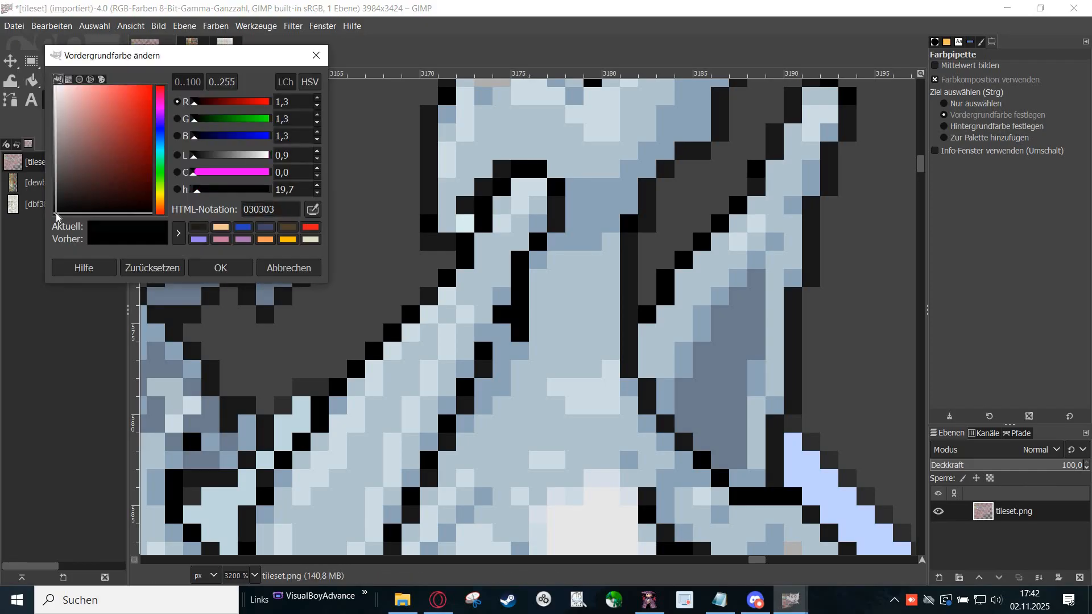
click(57, 215)
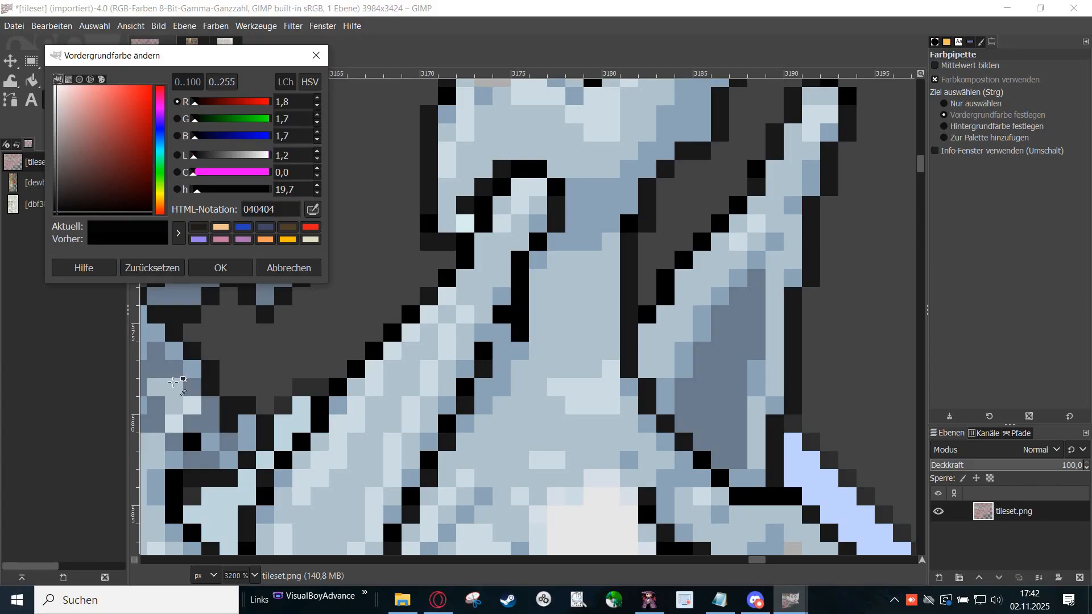
click(226, 270)
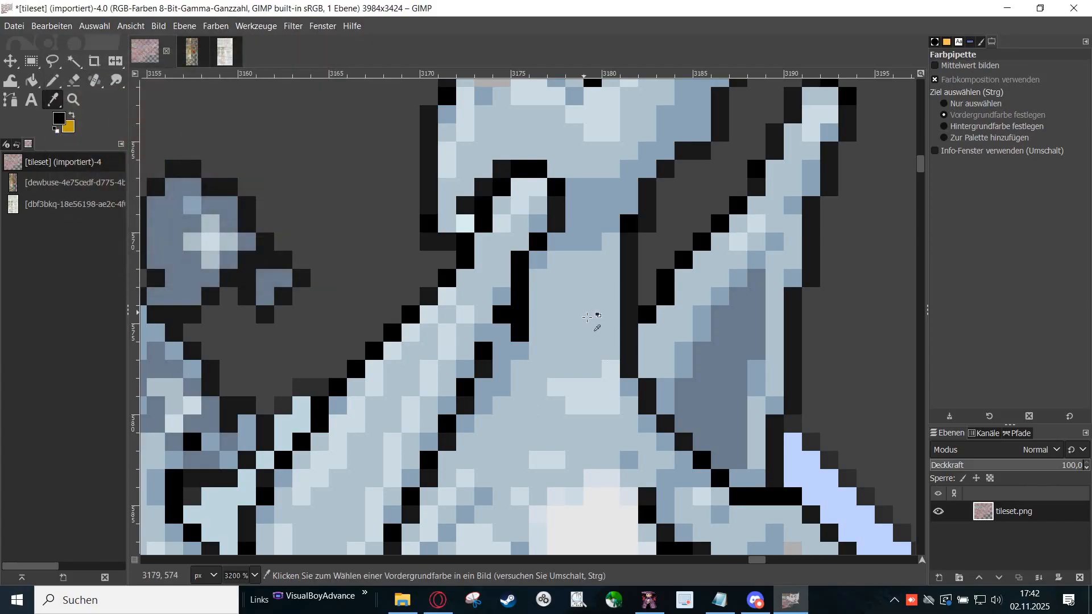
scroll(620, 390, down, 2)
scroll(507, 283, down, 1)
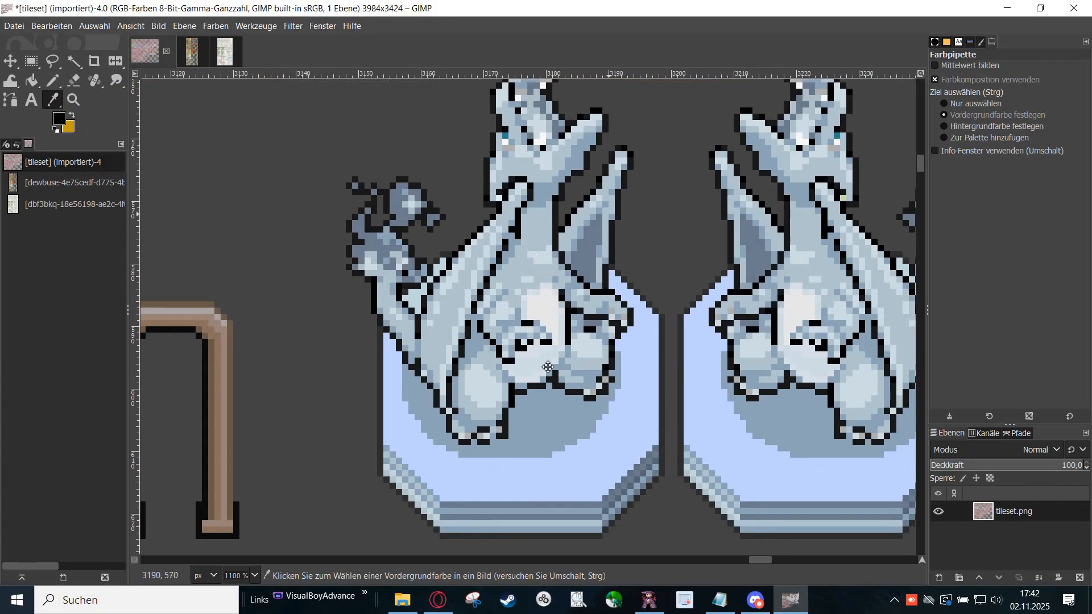
scroll(439, 422, up, 3)
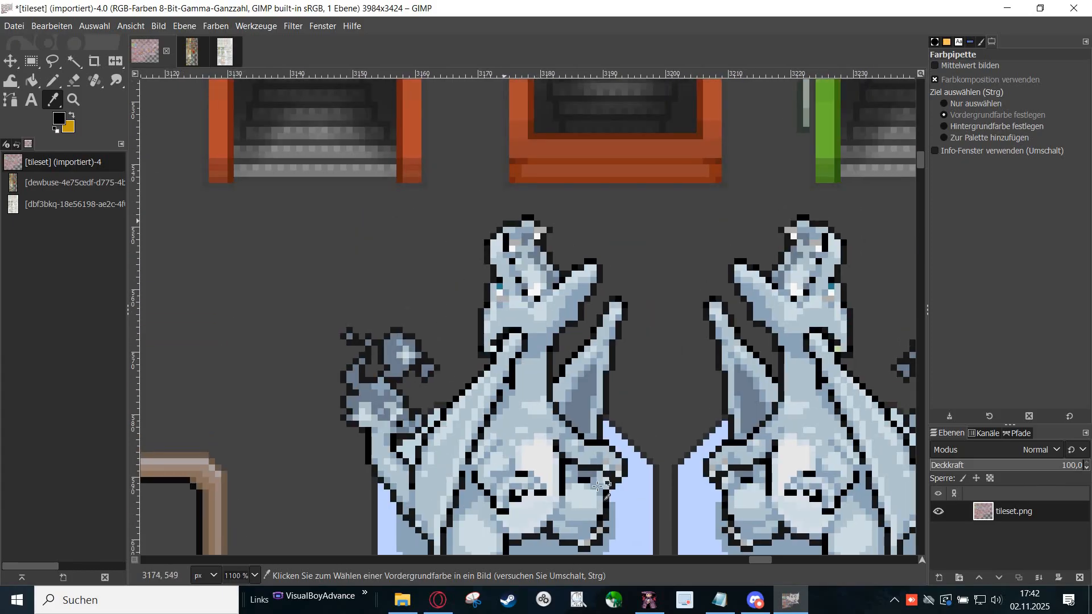
scroll(436, 225, down, 3)
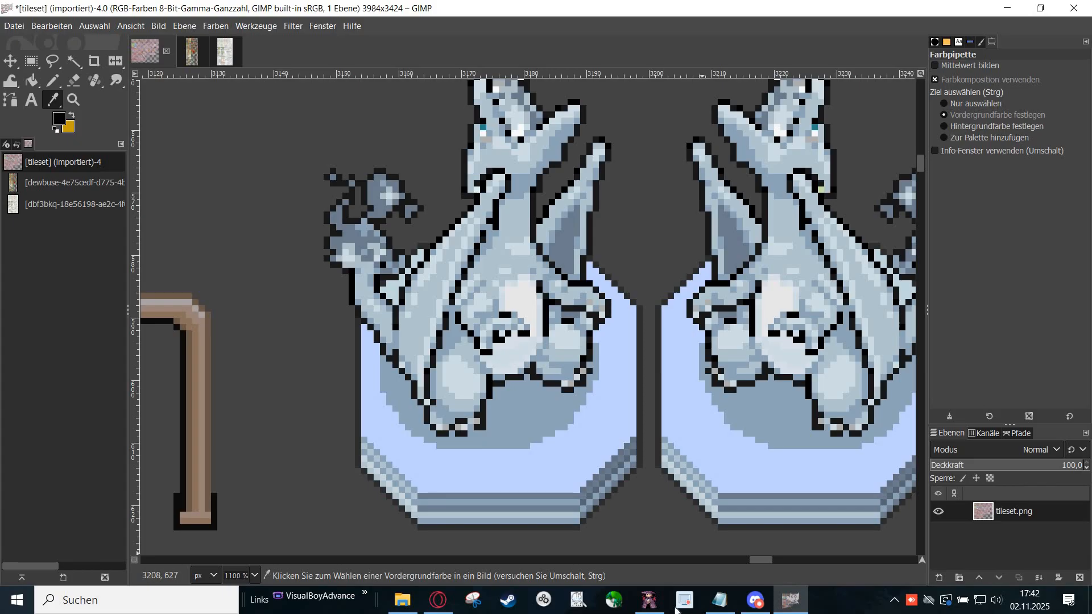
Step: Switch to Hex Maniac Advance and undo the edits to the last palette row of the tile sheet
click(650, 600)
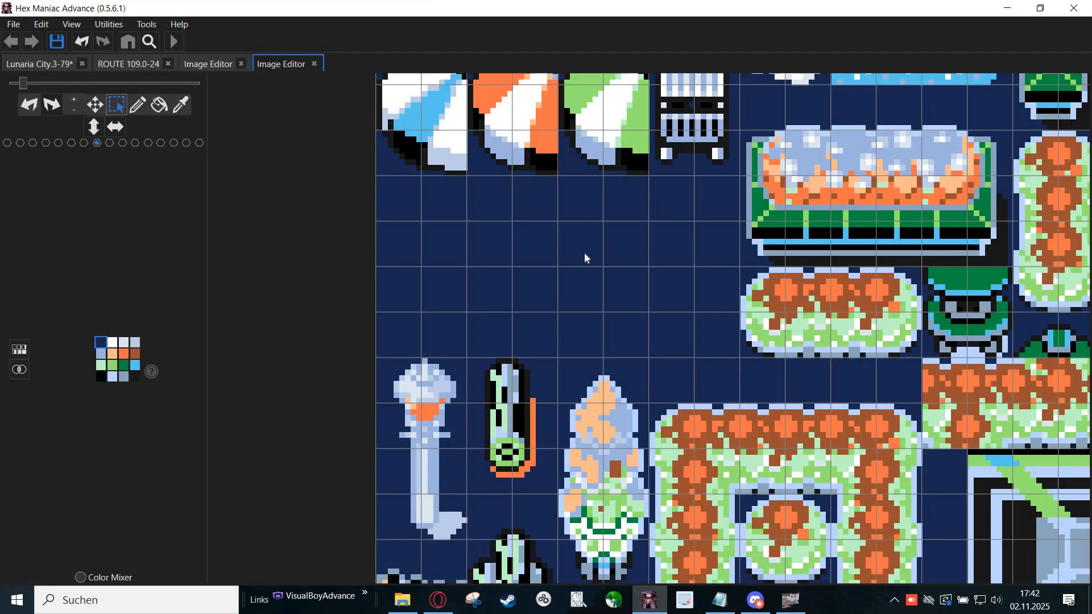
scroll(585, 259, down, 3)
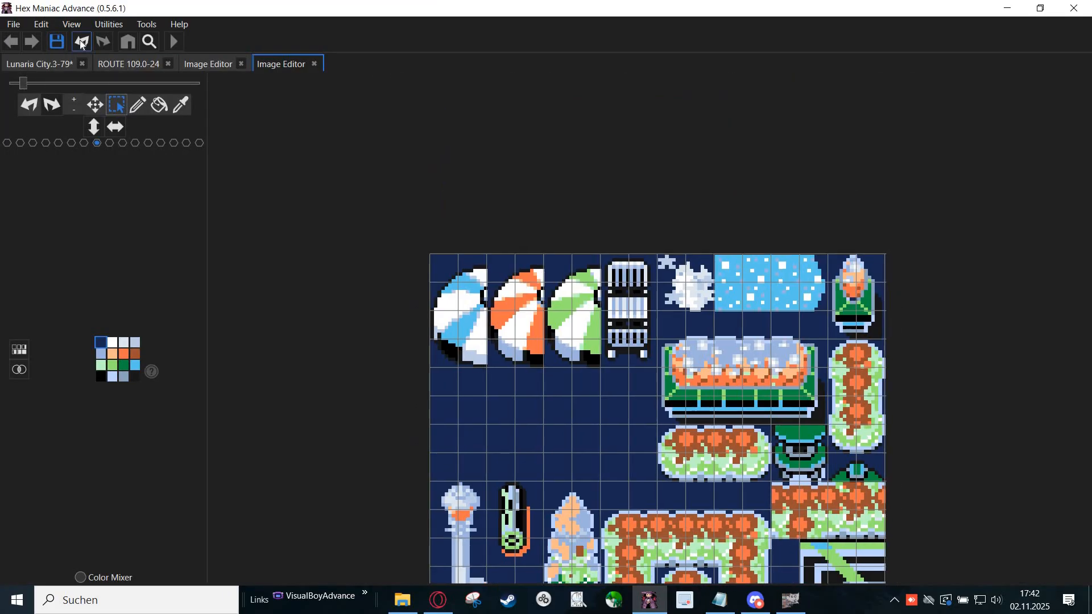
click(82, 42)
click(81, 43)
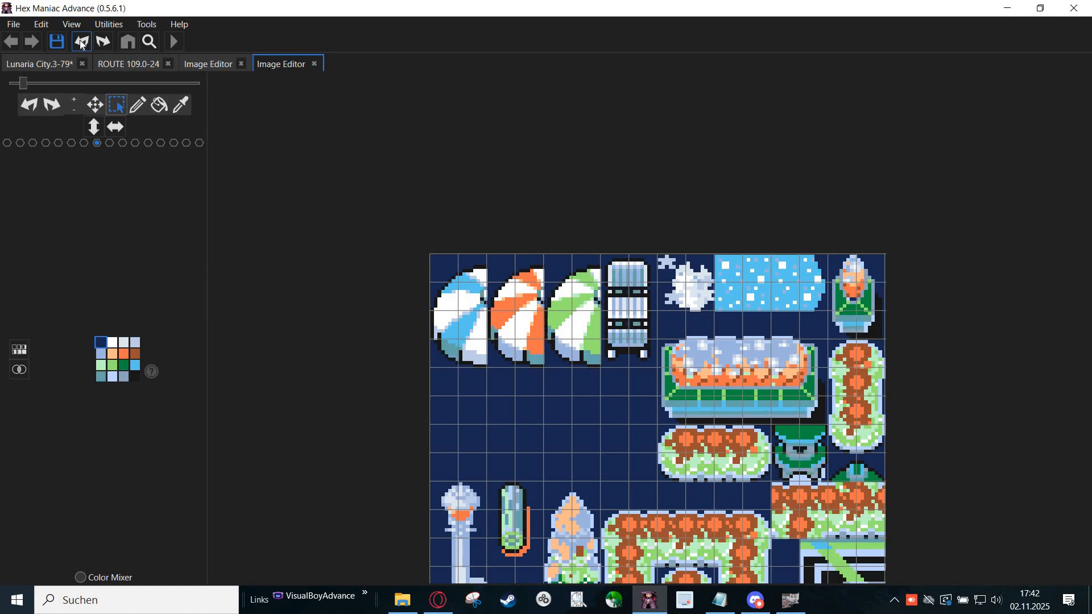
click(82, 43)
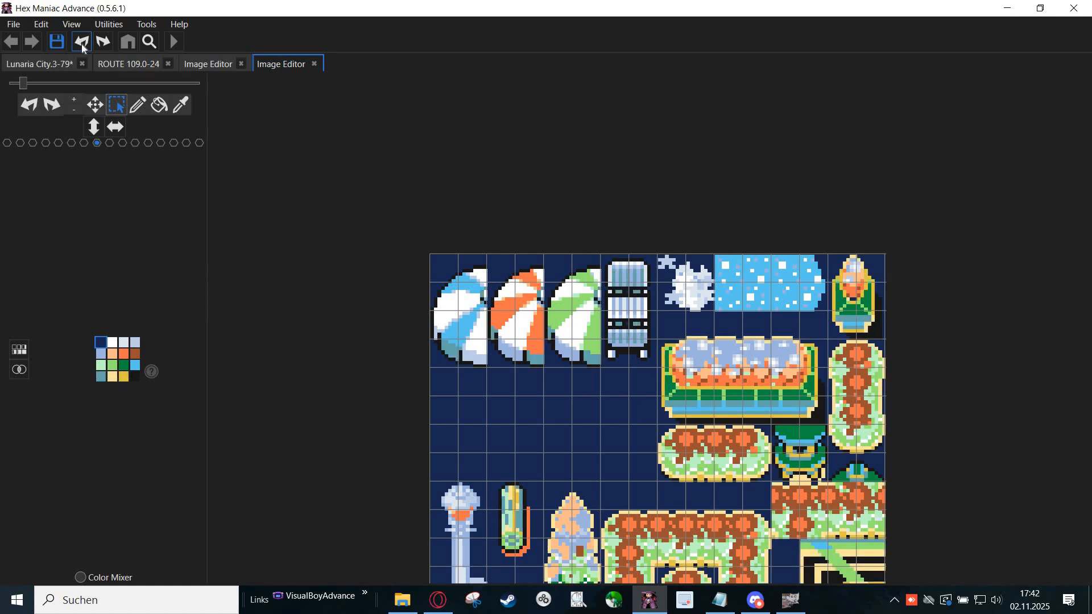
click(81, 42)
scroll(301, 182, up, 2)
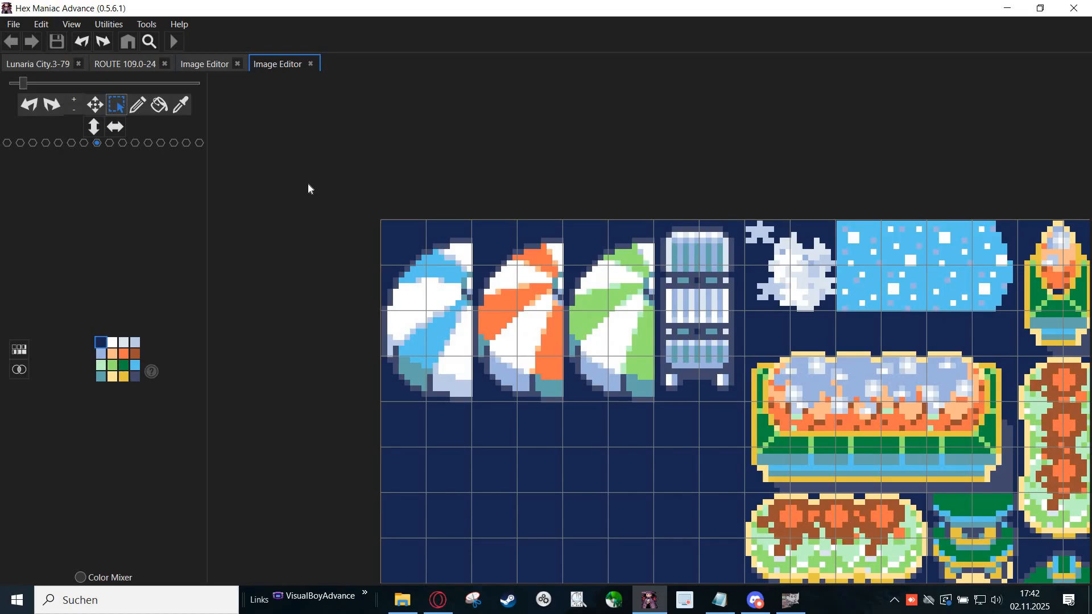
Step: Switch to tileset tutorial.txt and highlight the import and single-tile topics, followed by the topic on building blocks and flipping tiles
key(alt+Tab)
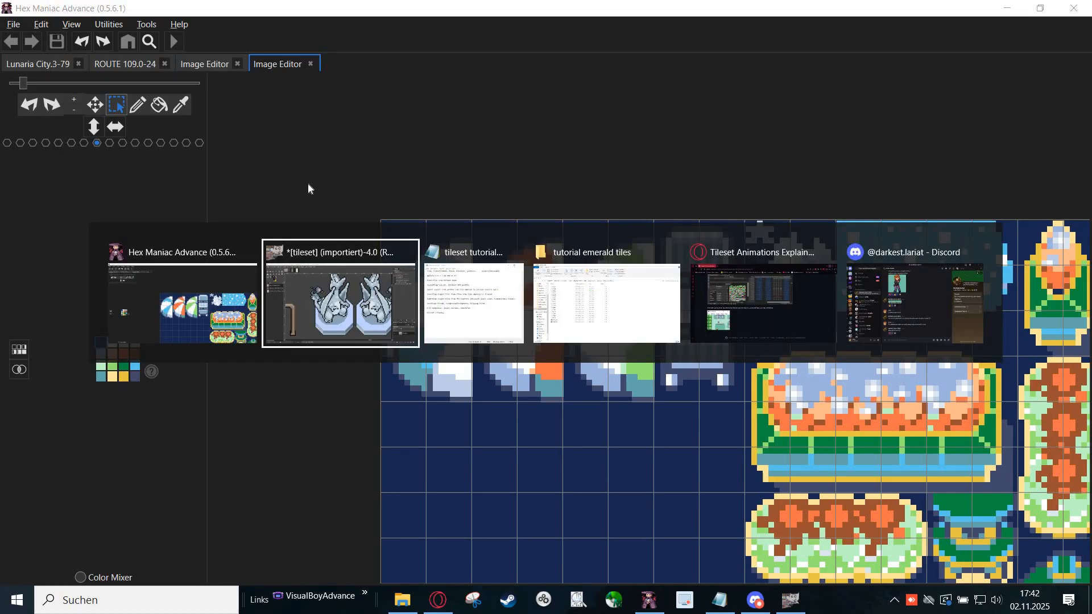
click(482, 328)
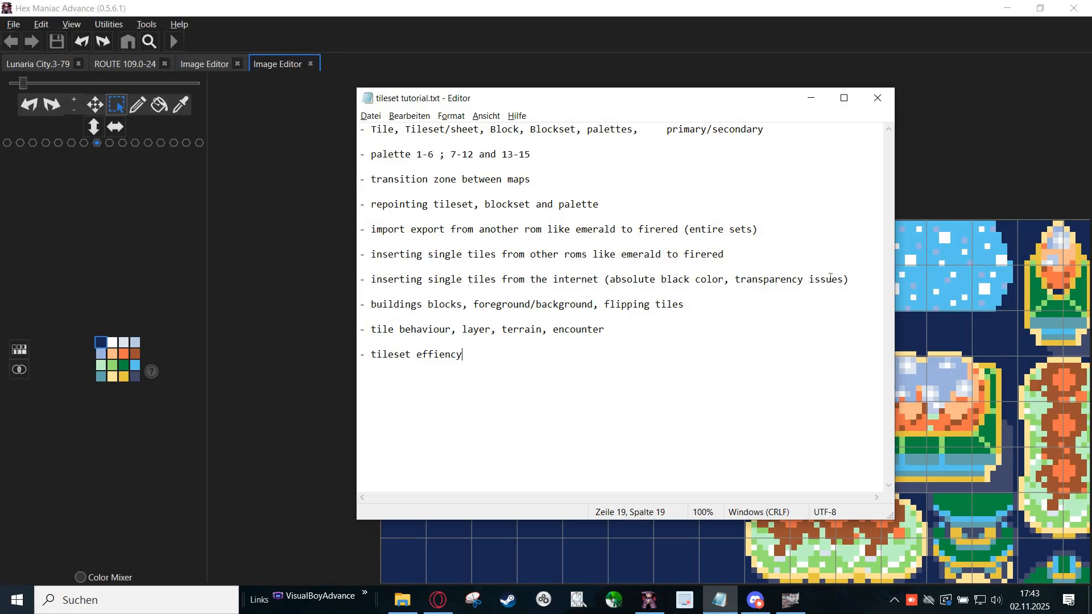
drag(850, 279, 348, 229)
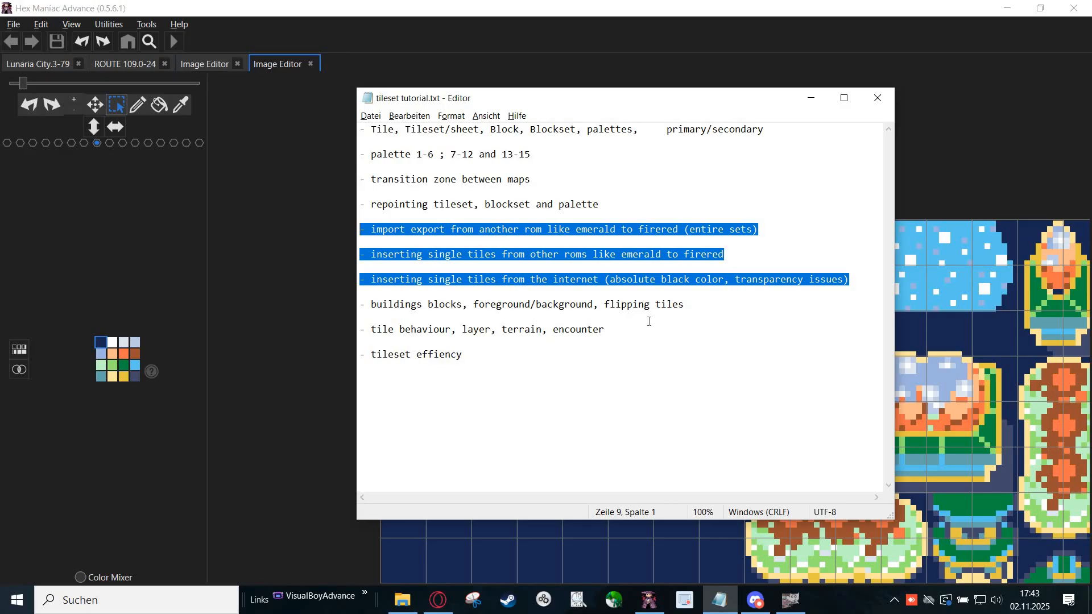
click(374, 308)
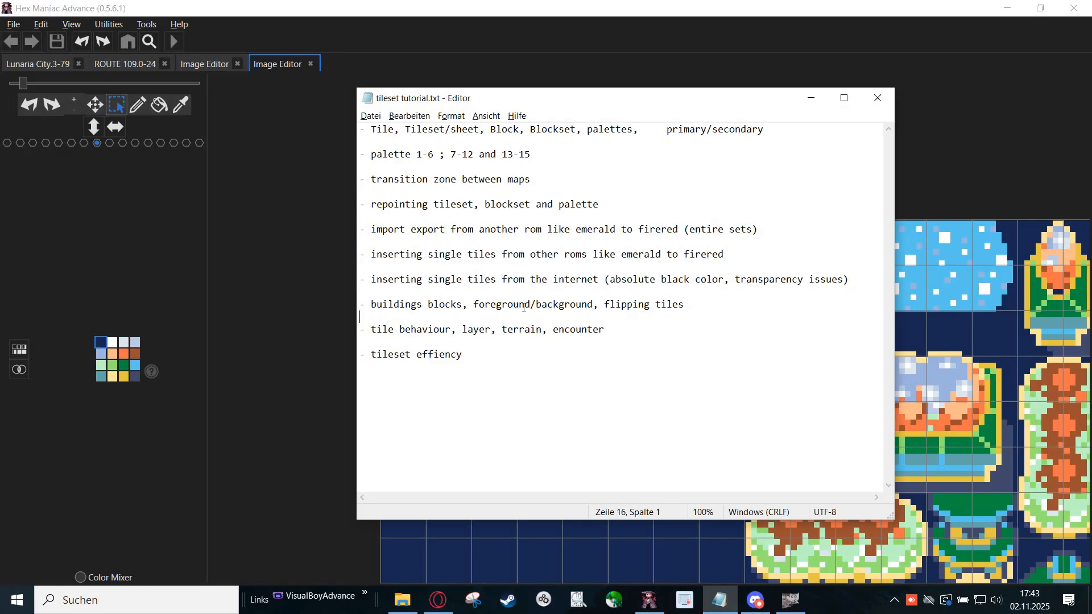
drag(370, 305, 718, 307)
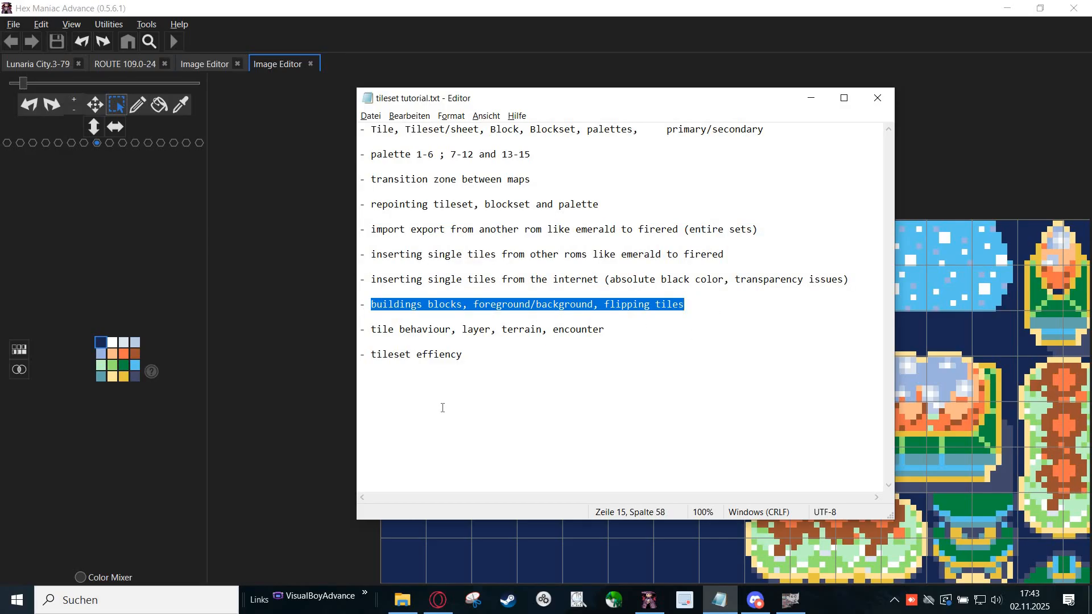
Step: Switch back to Hex Maniac Advance, close both image editors, and show the Lunaria City map
click(258, 264)
key(alt+Tab)
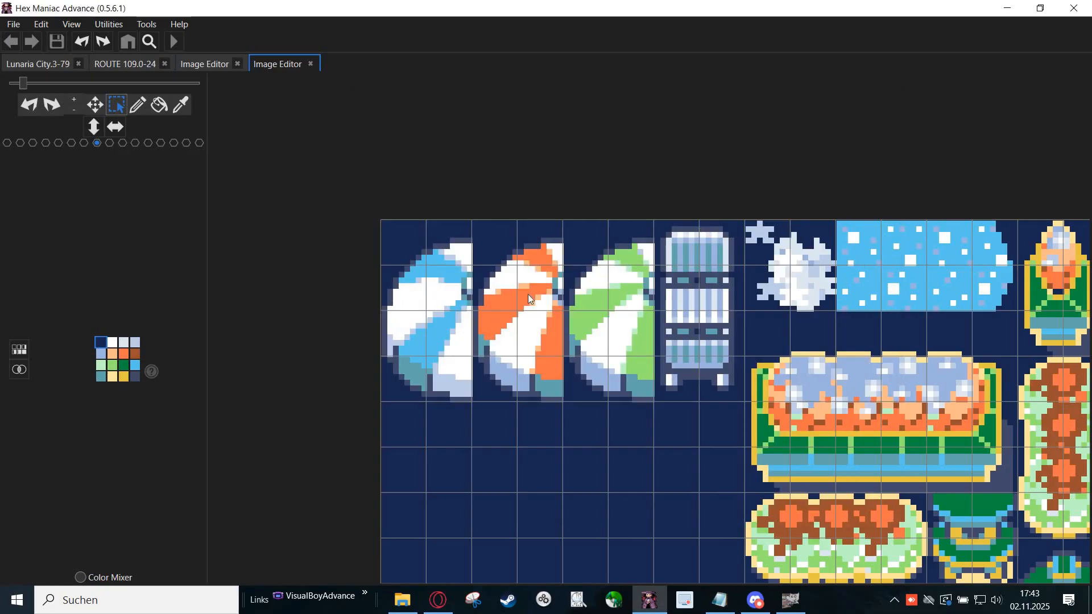
click(238, 64)
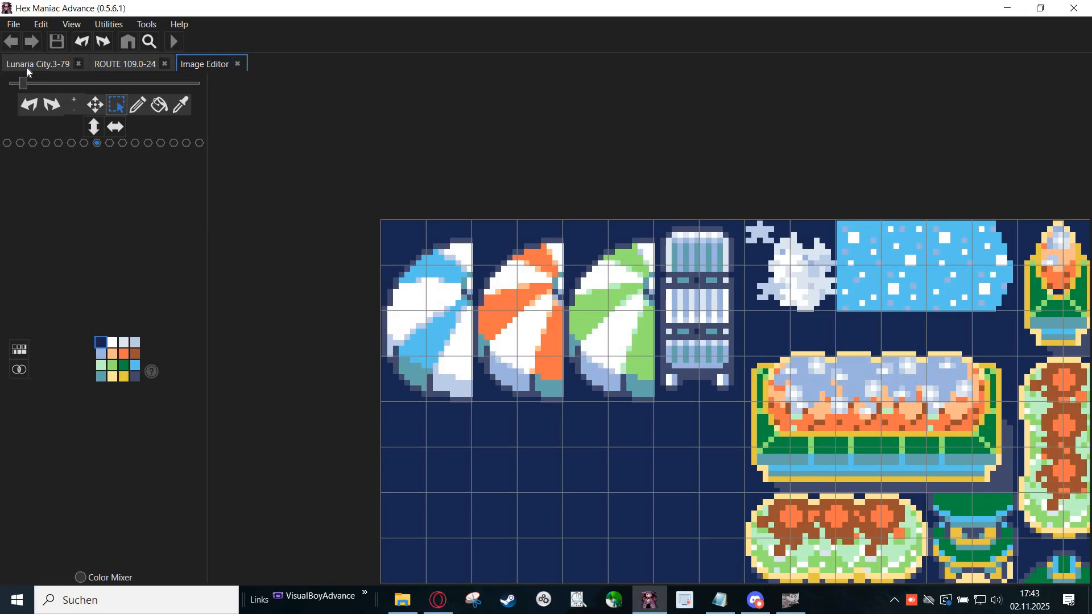
key(ctrl+w)
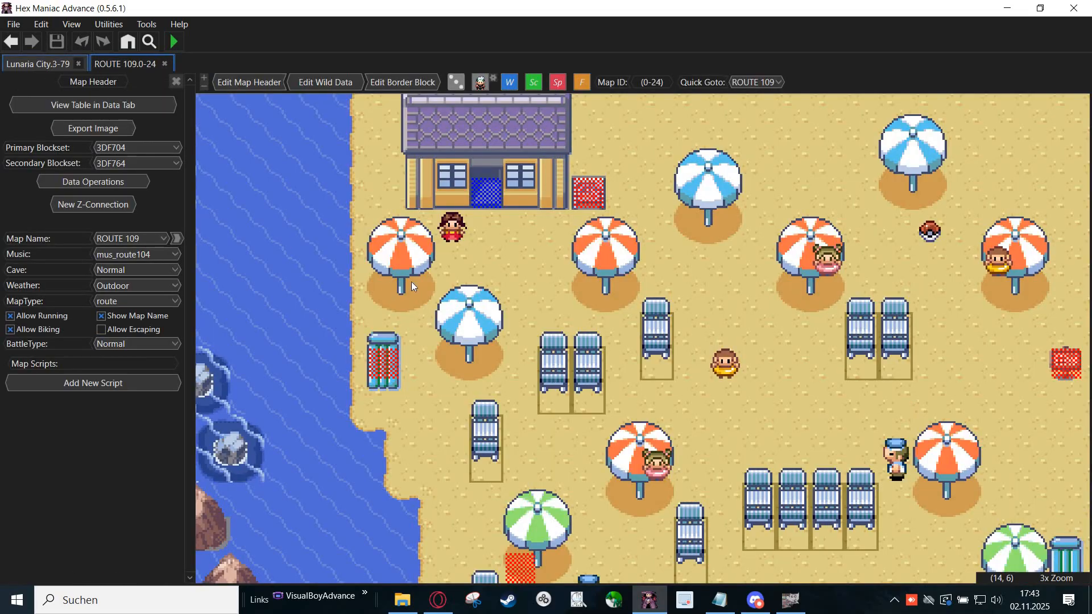
key(ctrl+Tab)
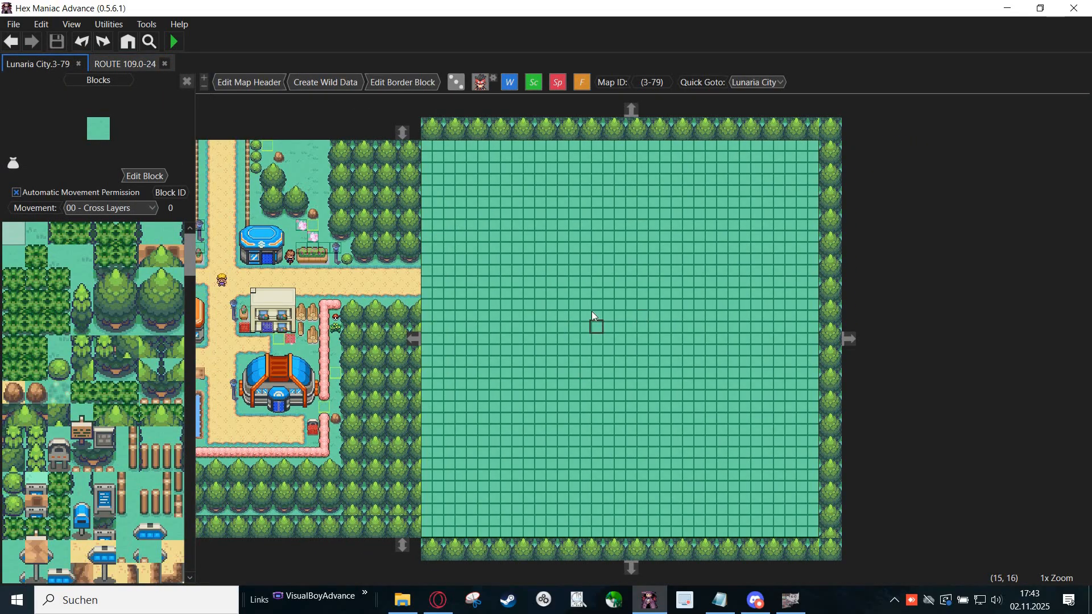
scroll(529, 298, up, 2)
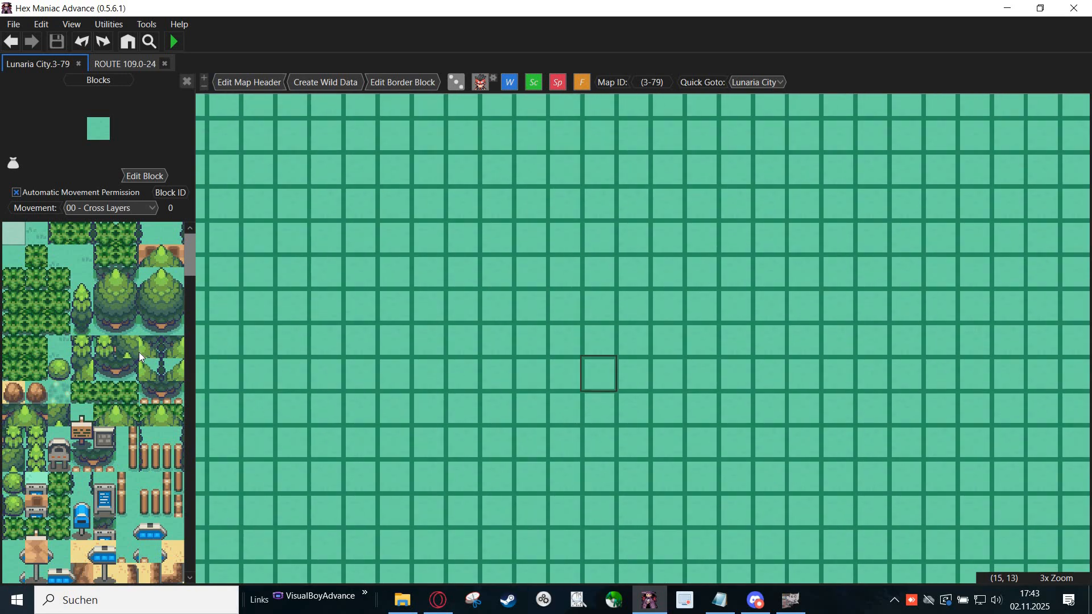
Step: Select empty block 696 near the end of the red blocks and open it for editing
scroll(141, 362, down, 15)
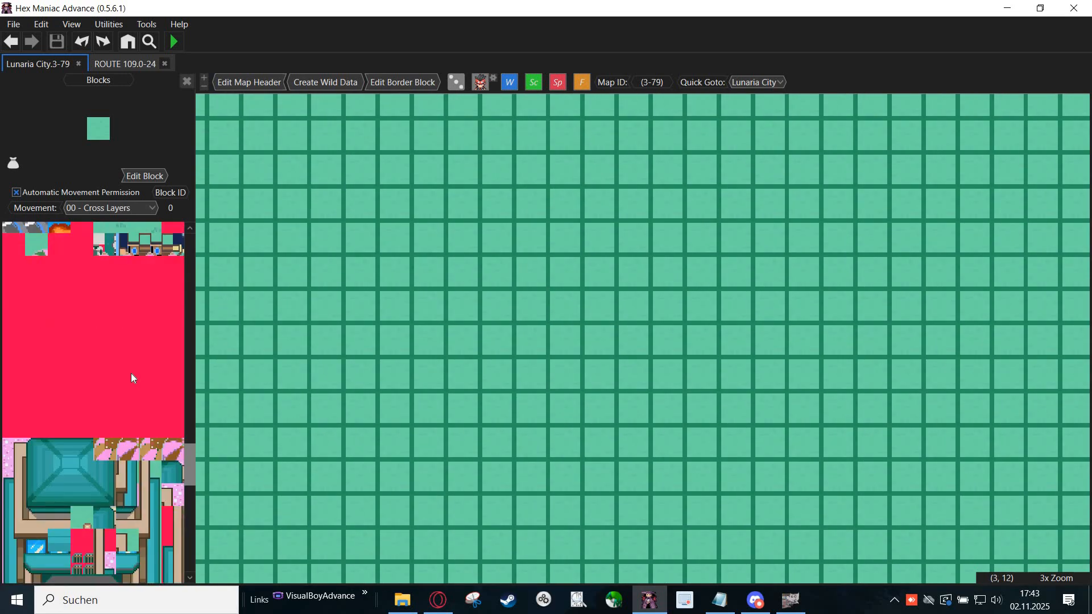
click(12, 439)
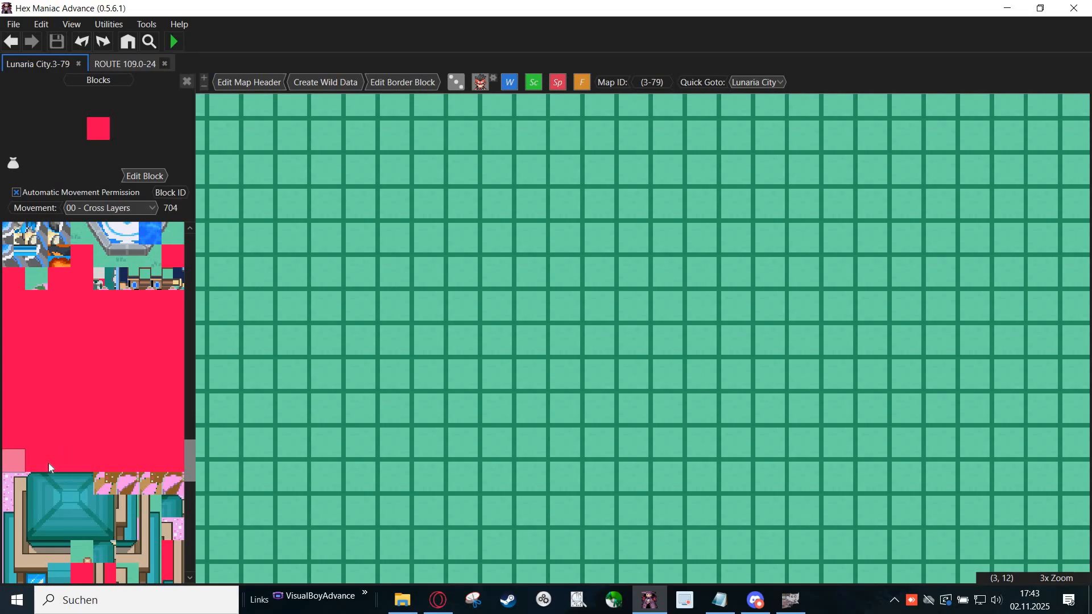
scroll(48, 463, down, 5)
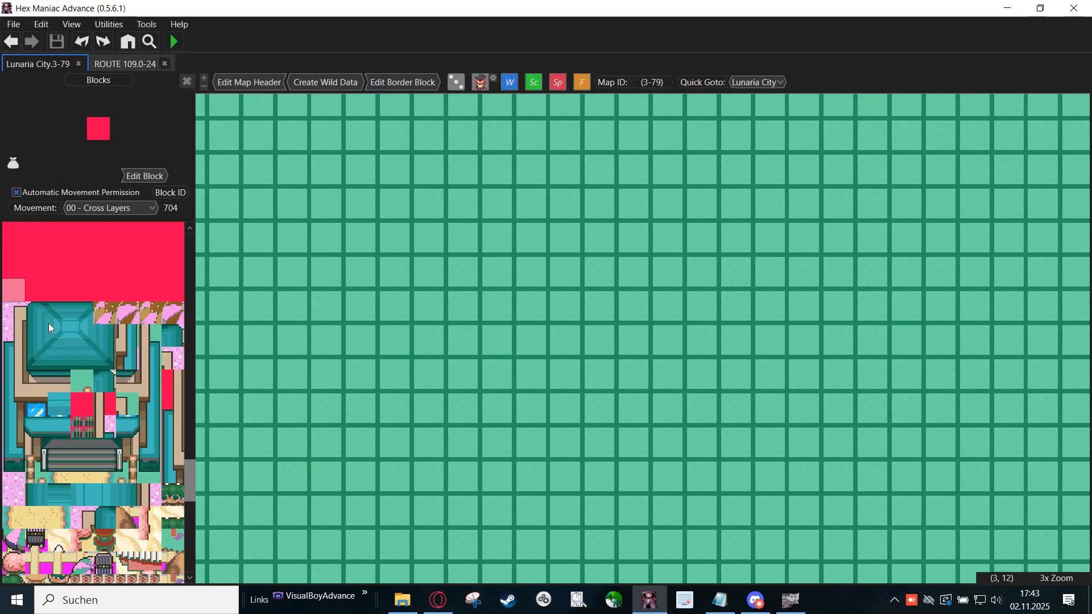
scroll(17, 384, up, 3)
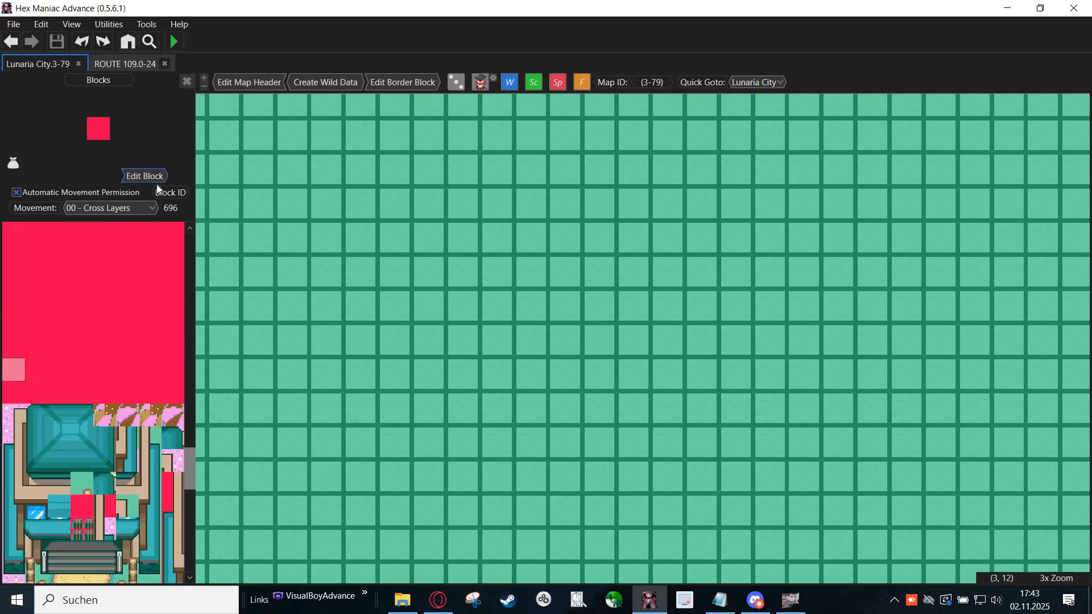
click(140, 177)
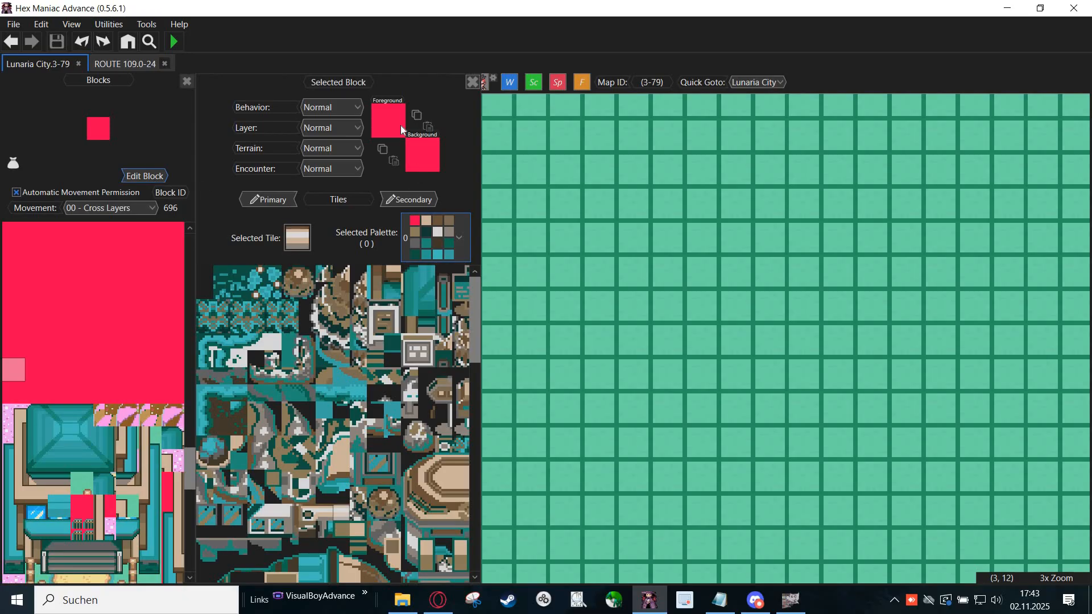
Step: Set the selected palette to 7 for the block's tiles
click(416, 249)
scroll(434, 348, down, 3)
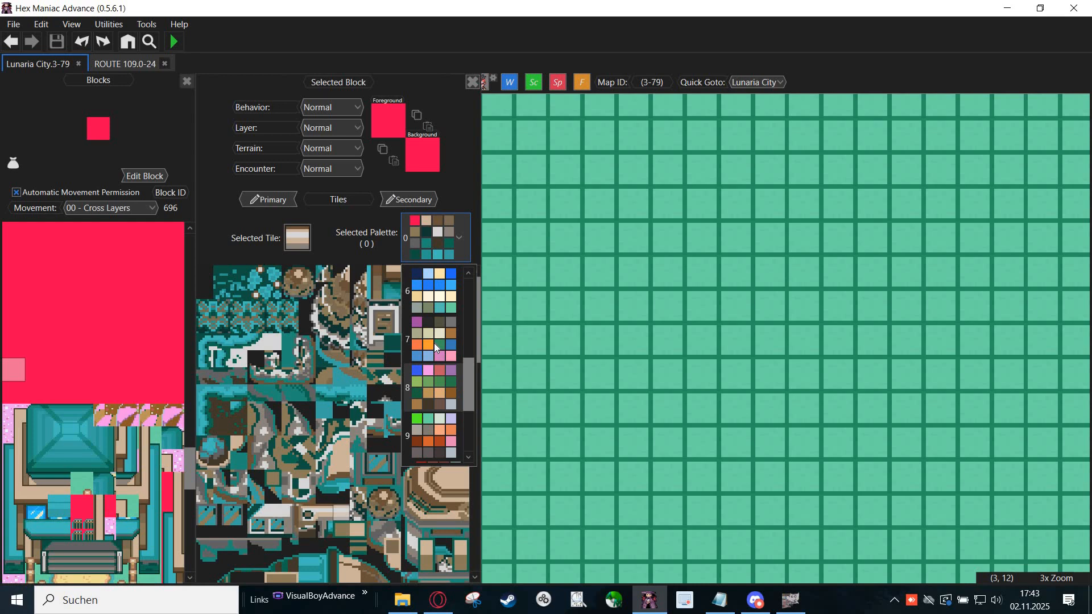
click(365, 383)
scroll(363, 385, down, 3)
scroll(363, 386, down, 5)
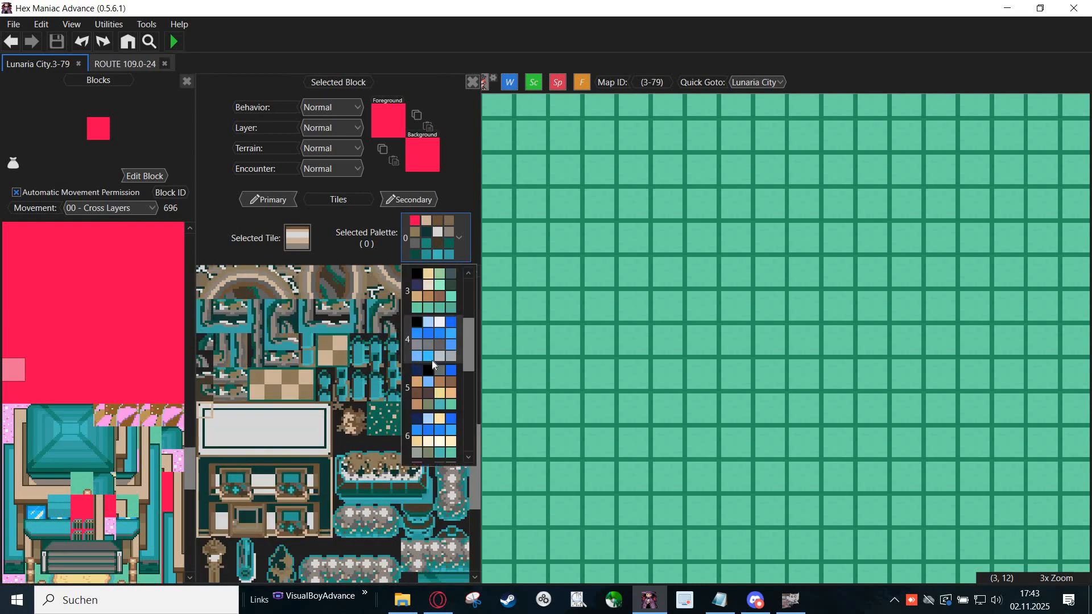
click(435, 347)
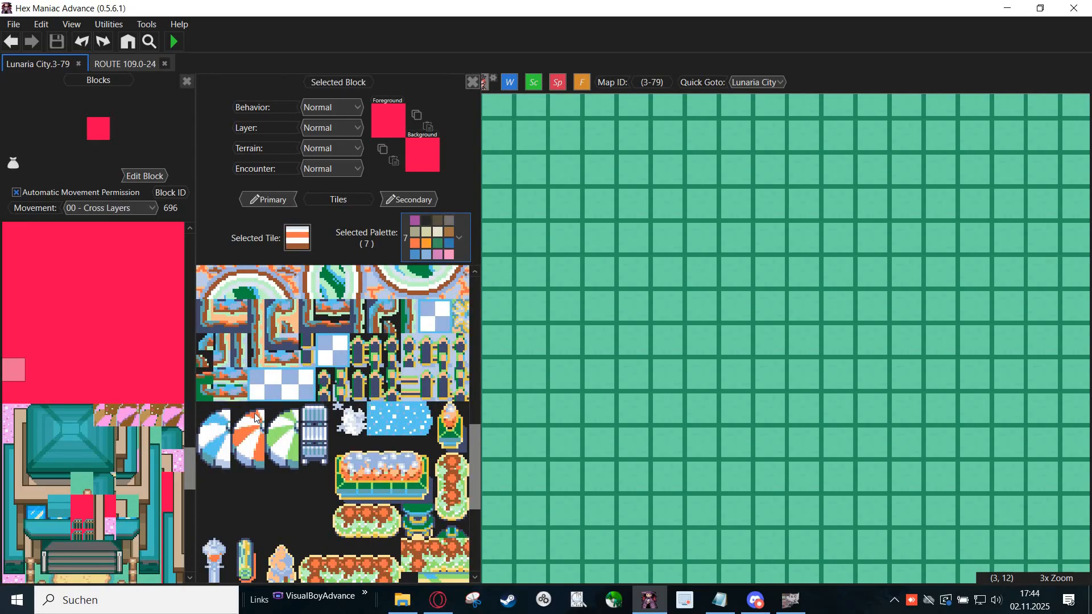
Step: Examine the individual tiles of the blue umbrella's upper half in the tile sheet
scroll(254, 419, down, 2)
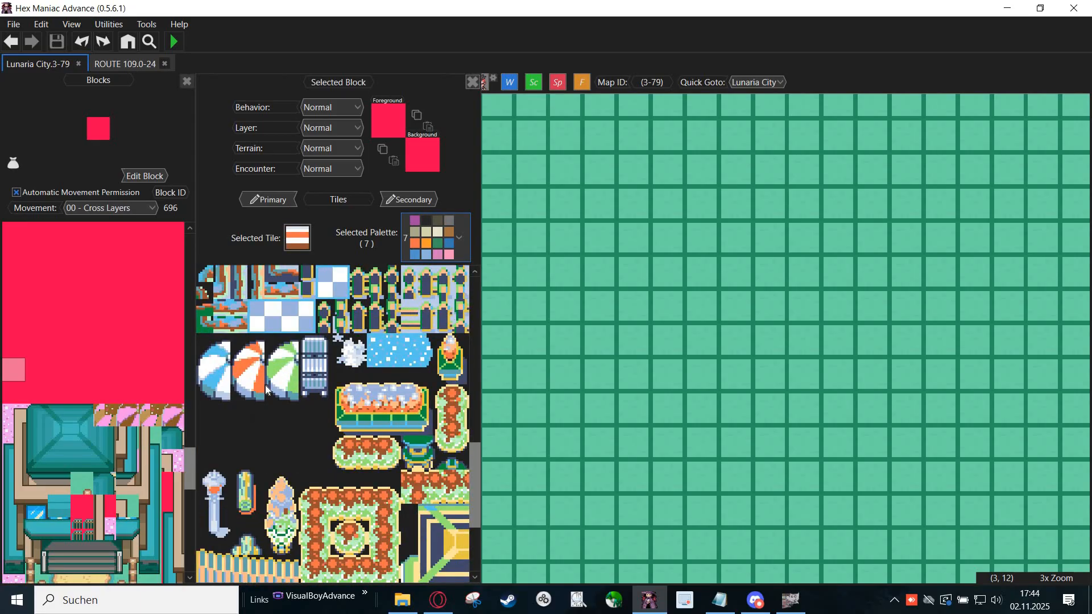
click(217, 347)
click(209, 352)
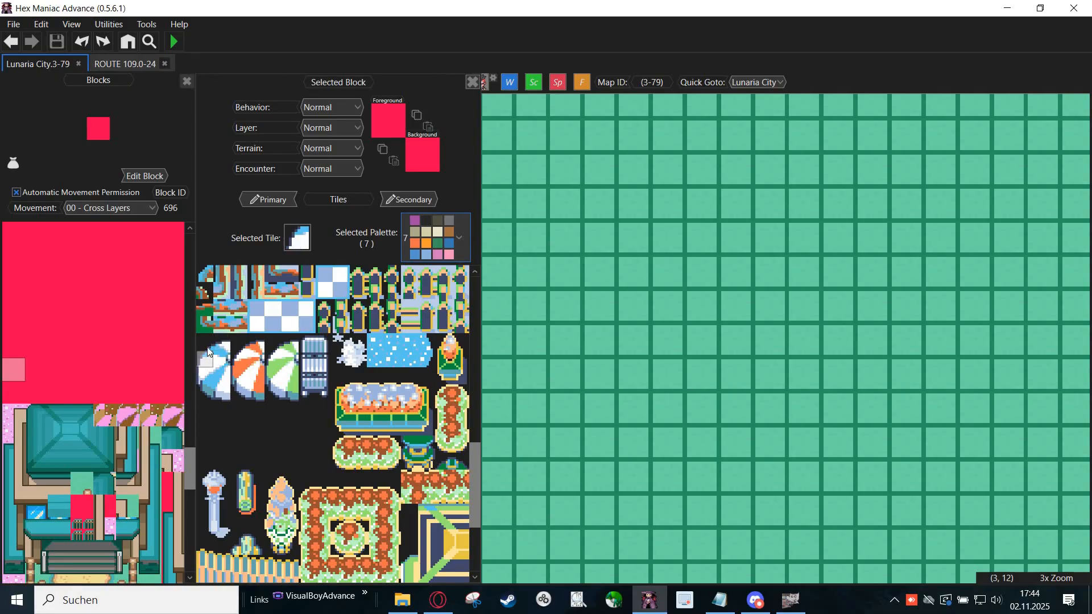
click(208, 347)
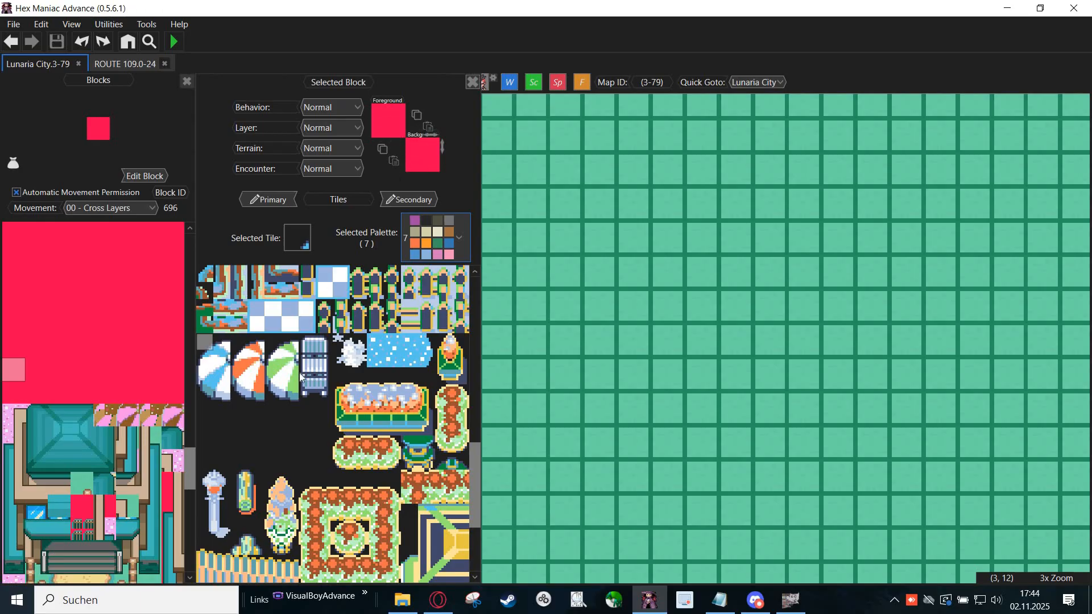
click(222, 344)
click(207, 357)
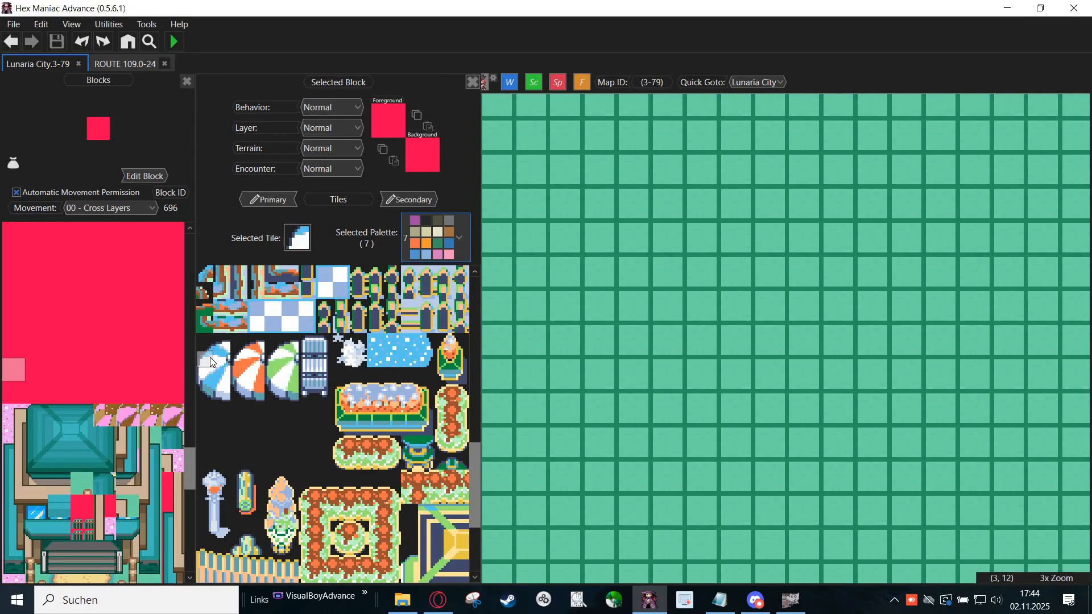
click(221, 358)
click(207, 357)
click(221, 344)
Step: Fill block 696's foreground with the four upper tiles of the blue half-umbrella in their original arrangement
click(204, 342)
click(380, 112)
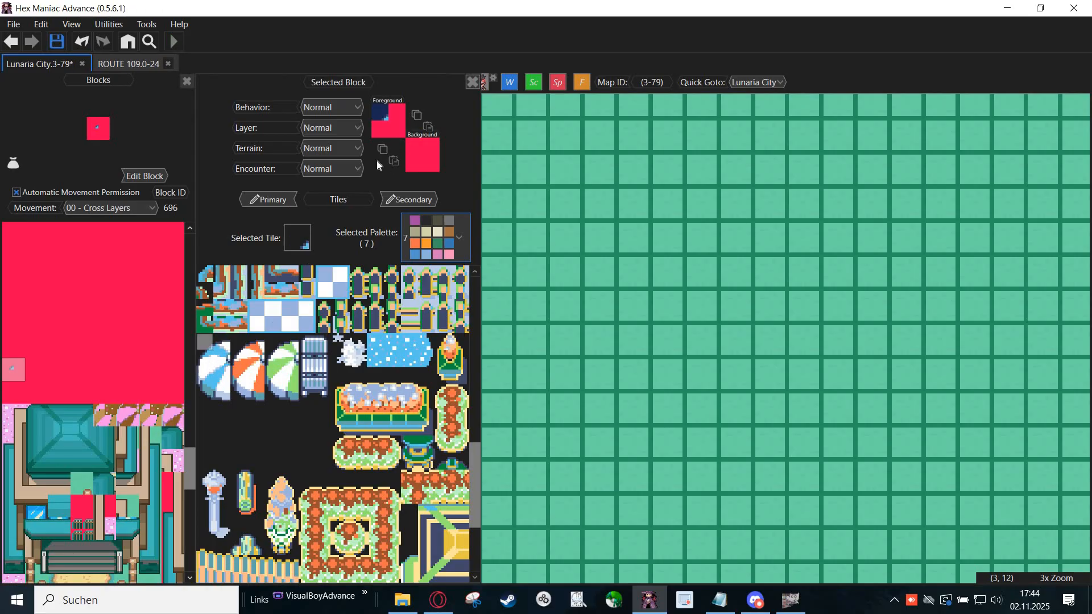
click(205, 358)
click(380, 132)
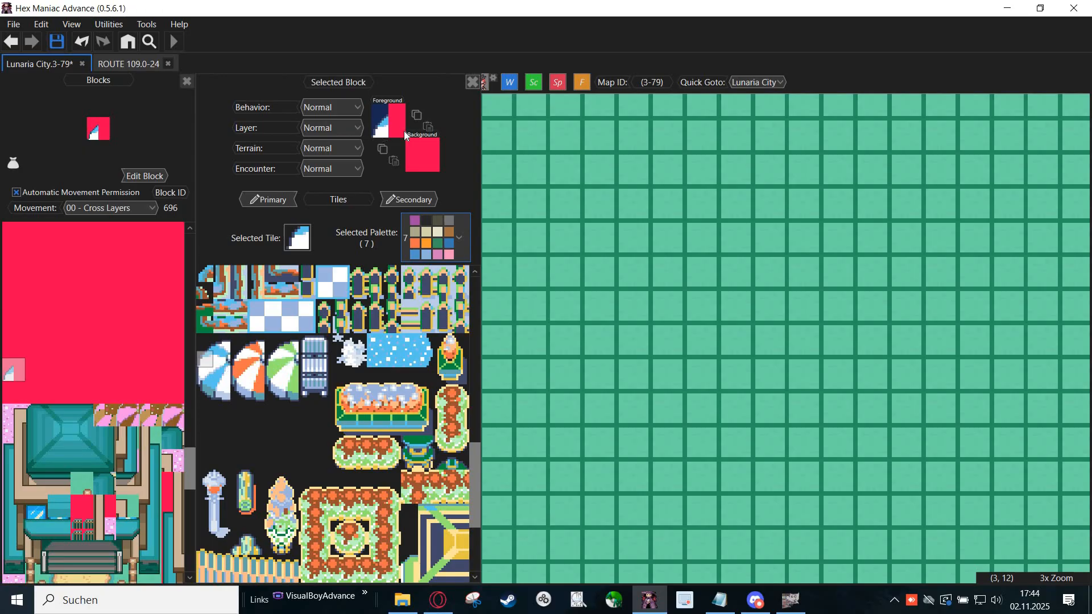
click(222, 358)
click(400, 128)
click(222, 343)
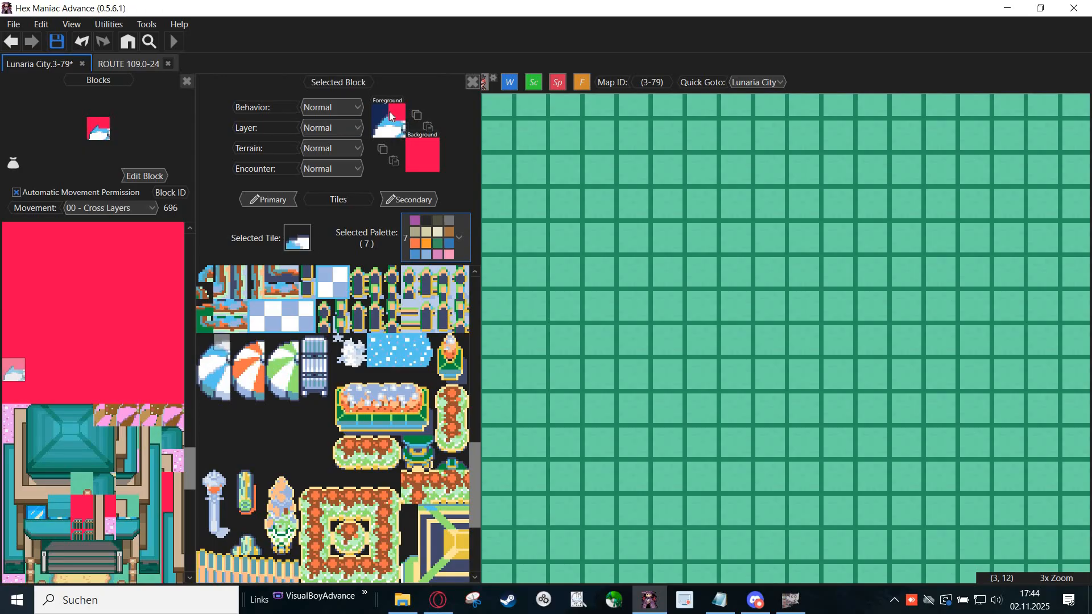
Step: Fill the foreground of block 704, directly beneath, with the four lower tiles of the blue half-umbrella
click(15, 397)
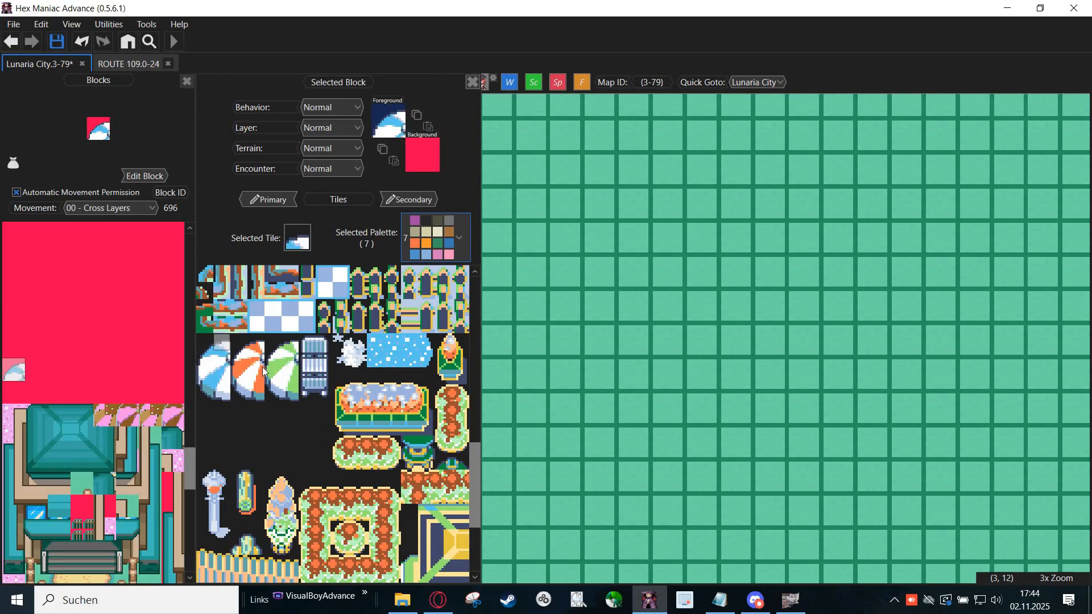
click(226, 369)
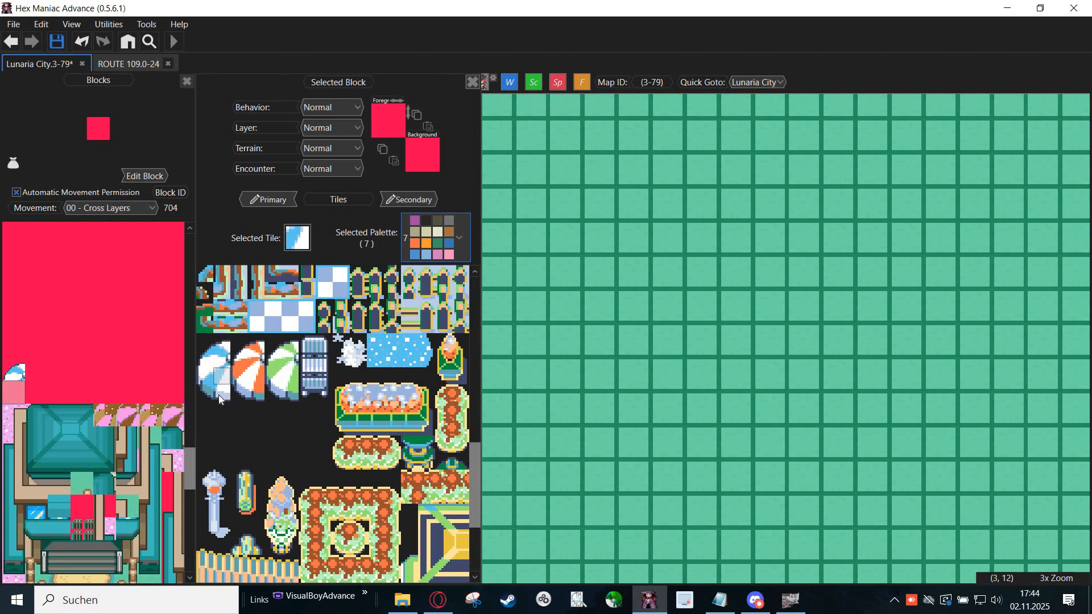
click(397, 112)
click(221, 392)
click(397, 130)
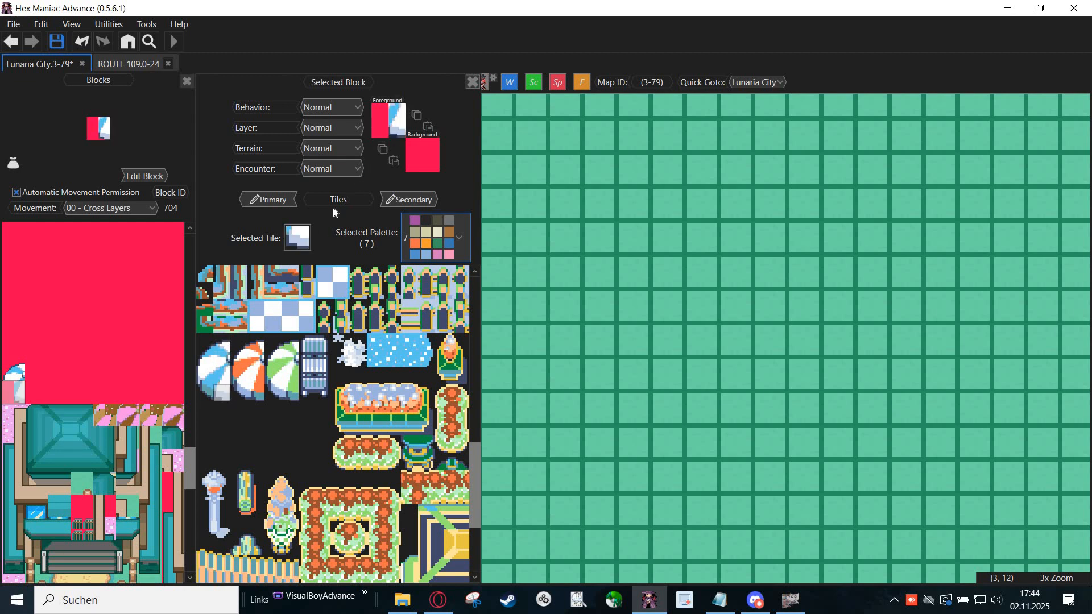
click(205, 392)
click(377, 132)
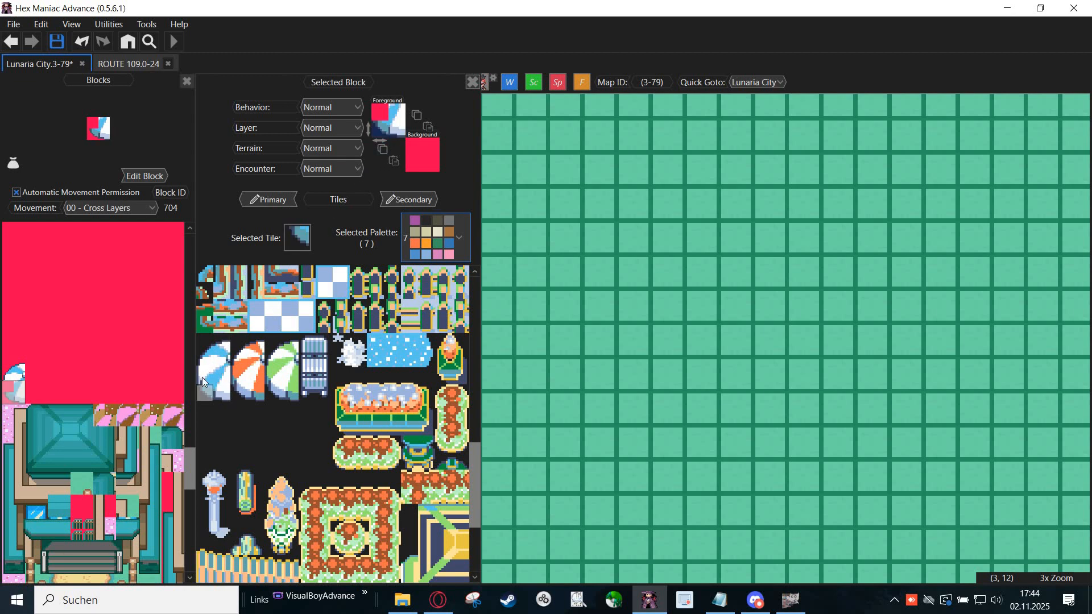
click(203, 377)
click(379, 112)
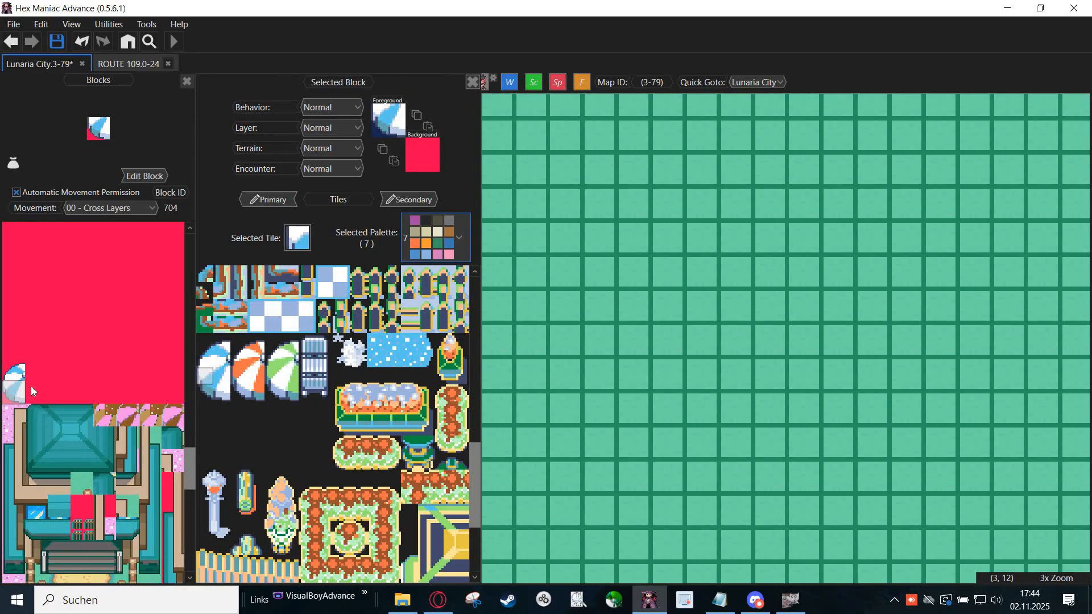
Step: Examine a complete blue umbrella on the ROUTE 109 map as reference and return to the Lunaria City map
click(13, 370)
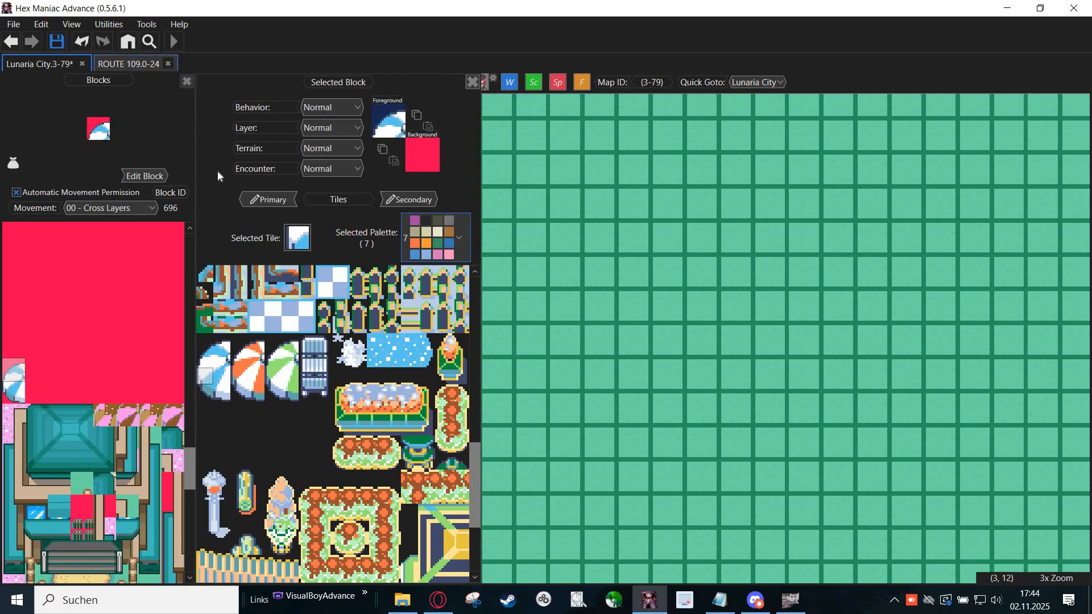
key(ctrl+Tab)
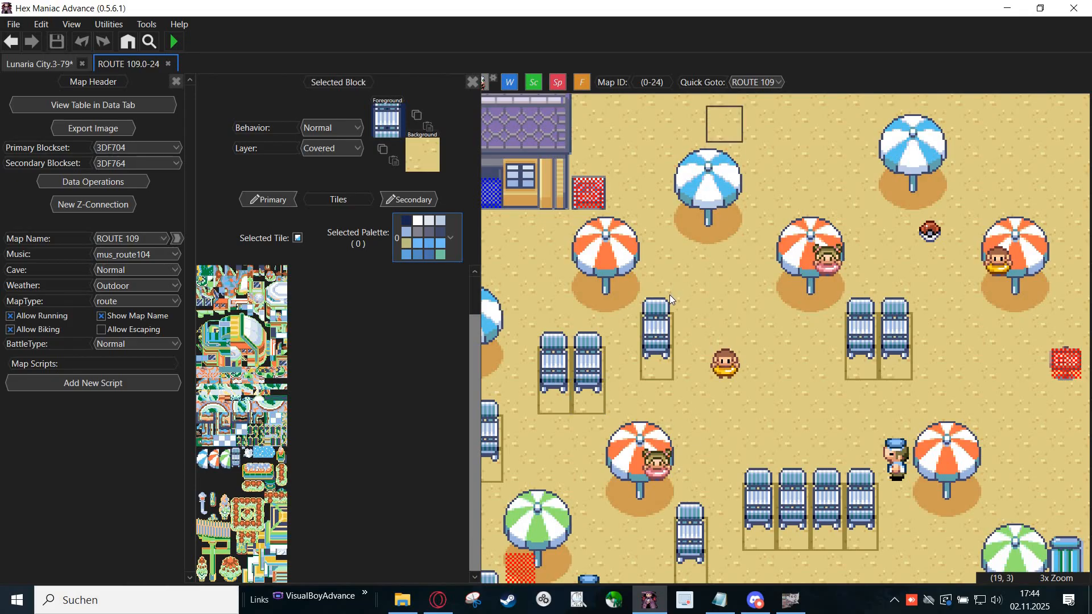
scroll(668, 294, up, 5)
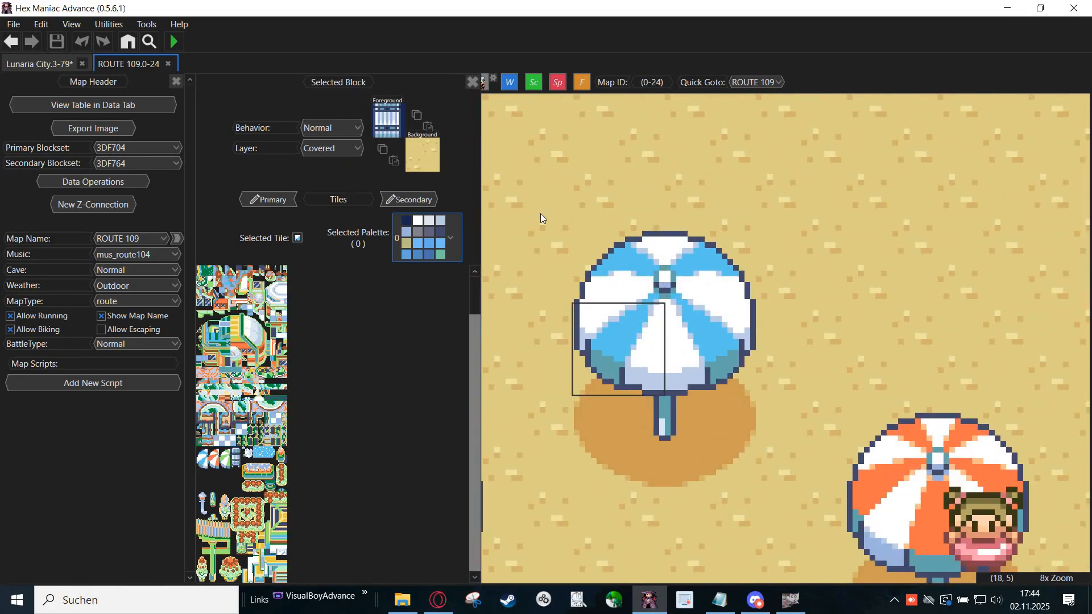
click(53, 57)
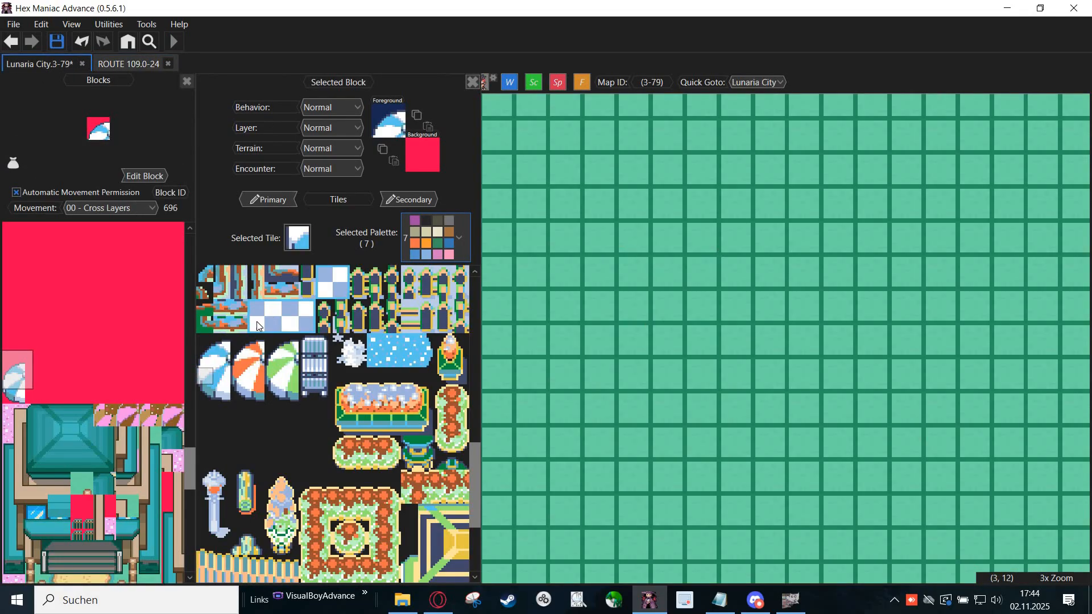
Step: Fill block 697's foreground with the four upper blue umbrella tiles, swapping their left and right columns
click(206, 393)
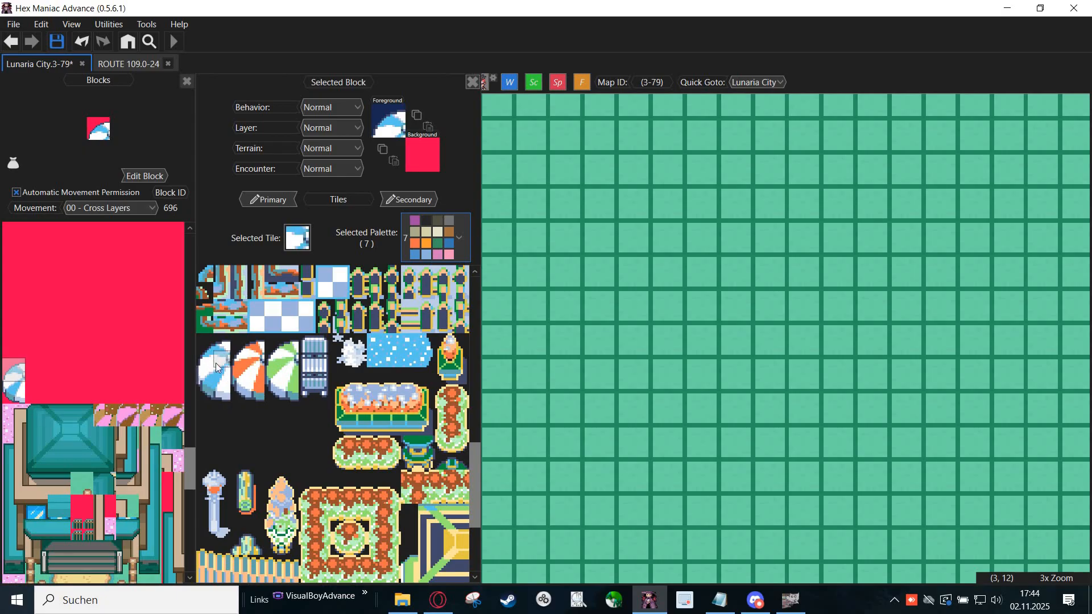
click(222, 341)
click(36, 370)
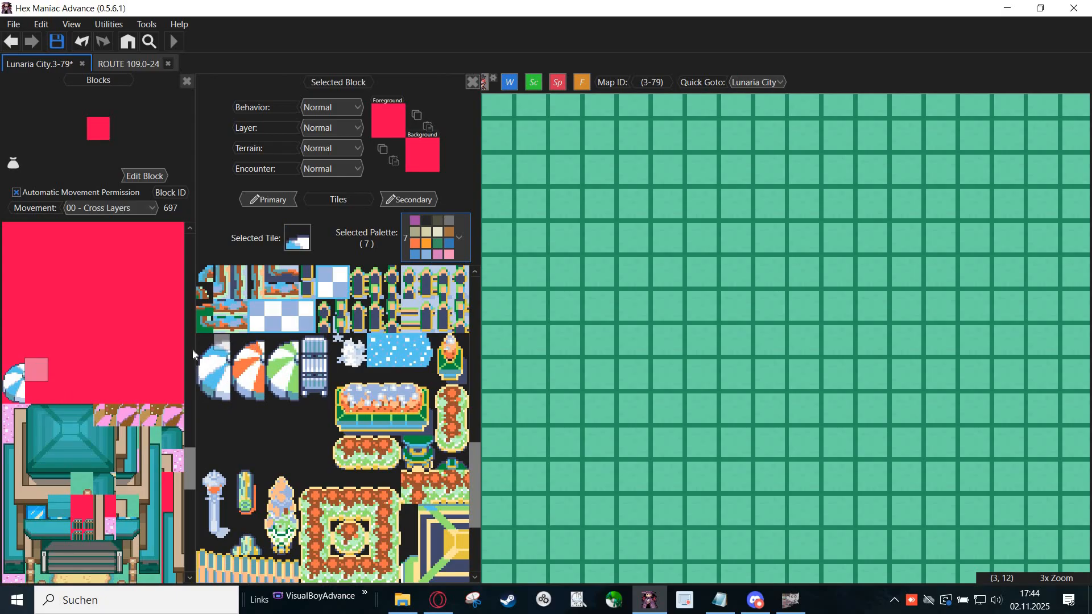
click(222, 358)
click(380, 130)
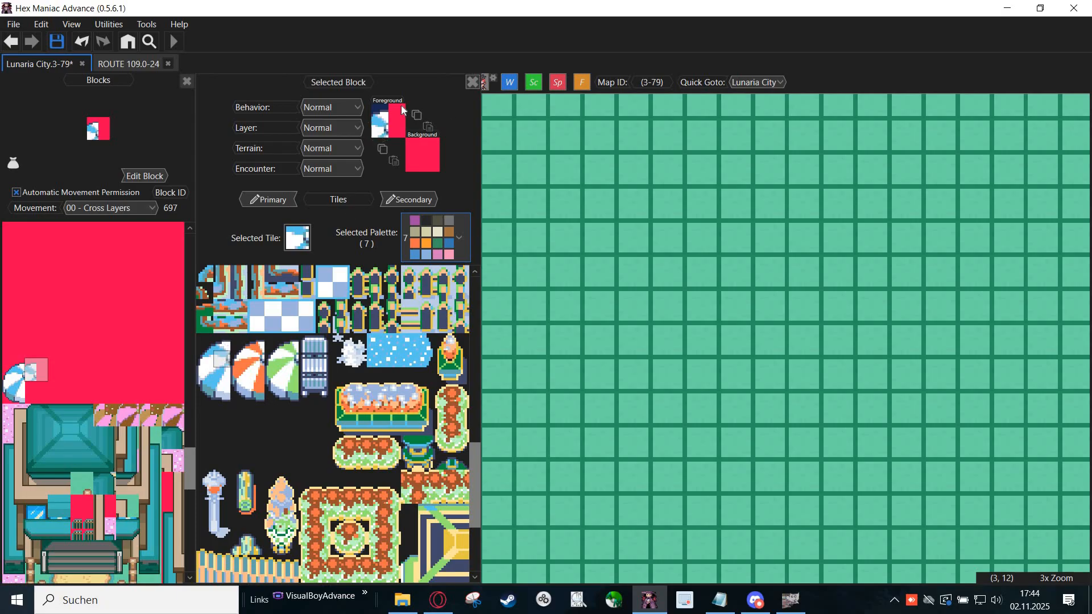
click(205, 342)
click(397, 113)
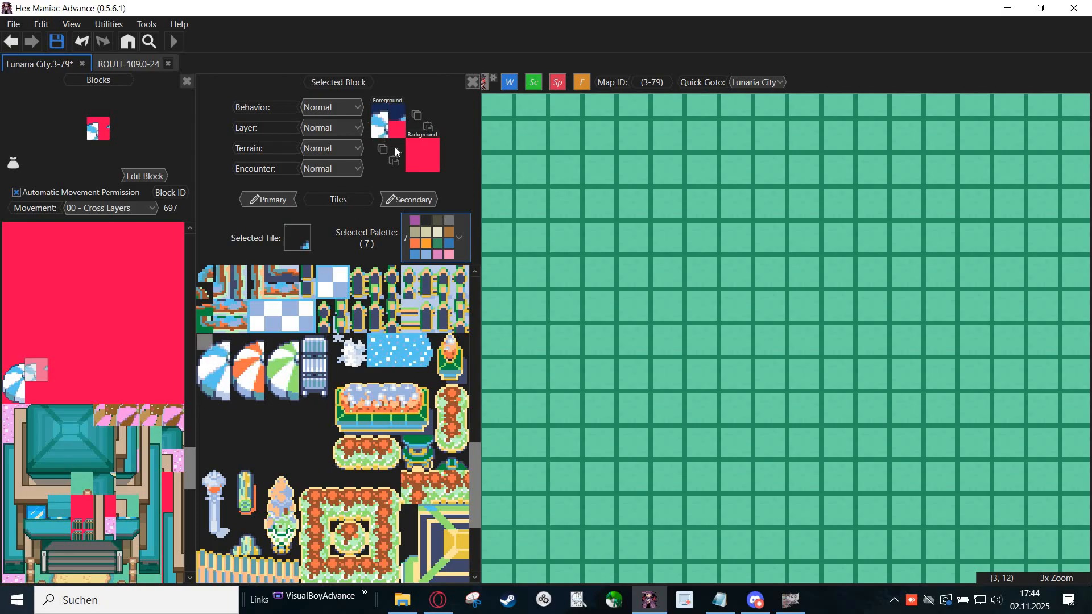
click(207, 364)
click(396, 135)
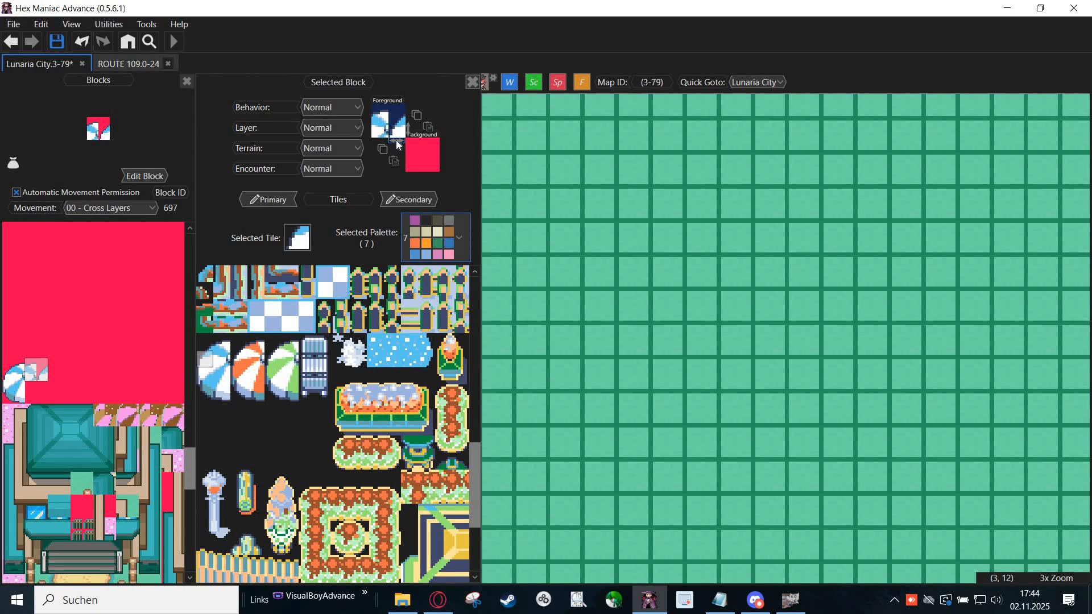
Step: Flip all four foreground tiles of block 697 horizontally to mirror the umbrella's upper half
click(391, 140)
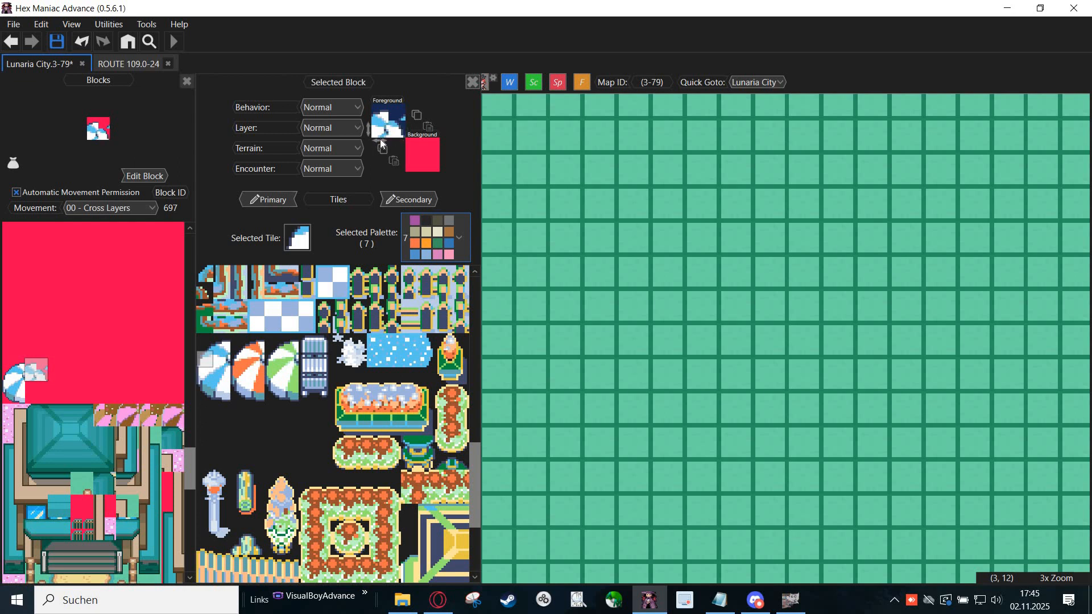
click(380, 141)
click(380, 100)
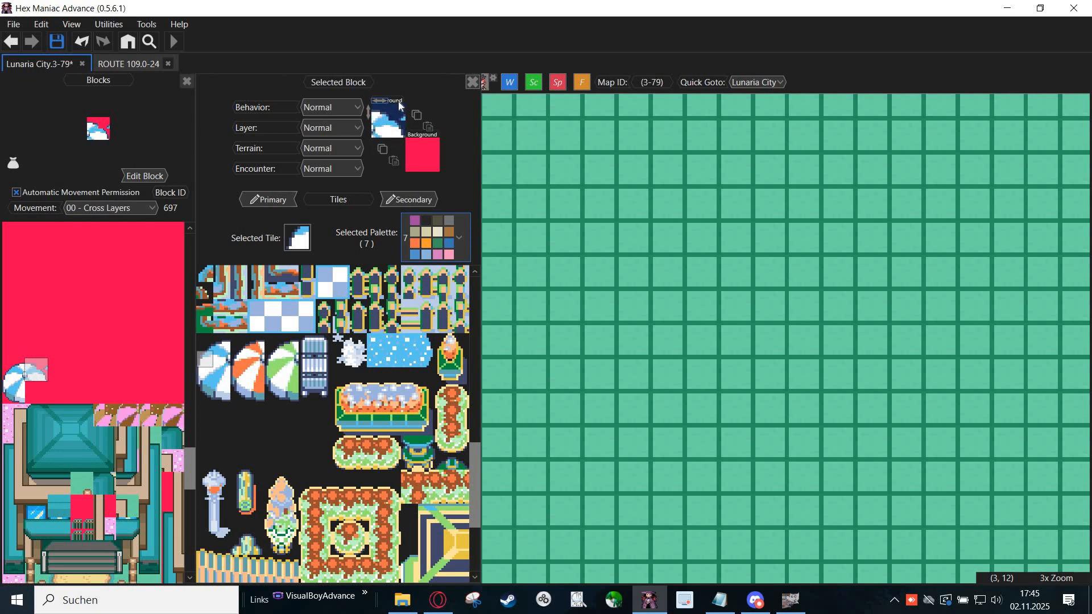
click(398, 101)
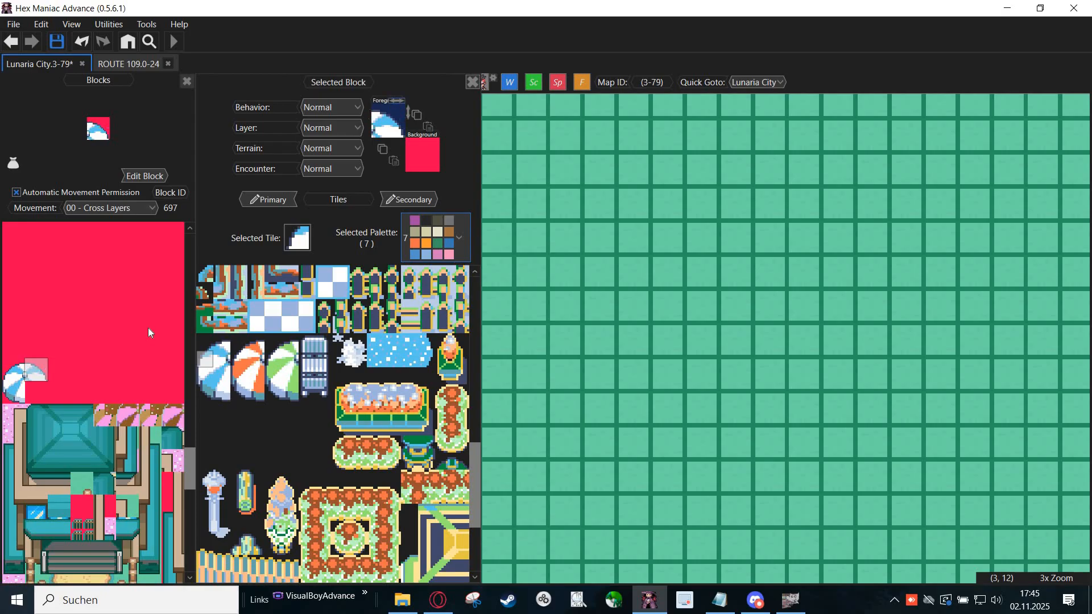
Step: Fill block 705's foreground with the four lower blue umbrella tiles in swapped columns and flip them horizontally
click(40, 390)
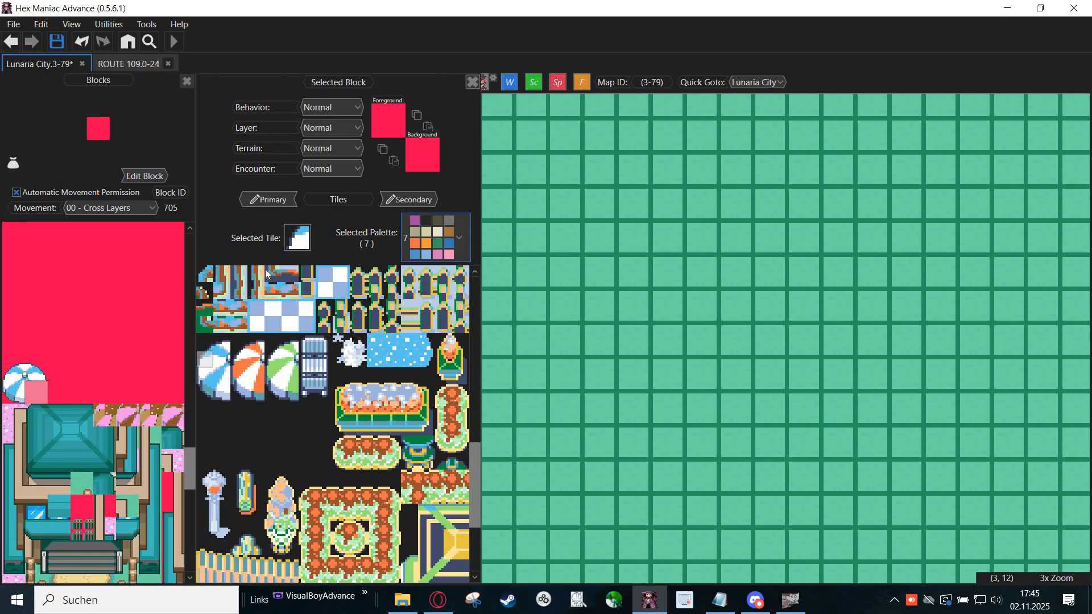
mouse_move(408, 118)
click(224, 379)
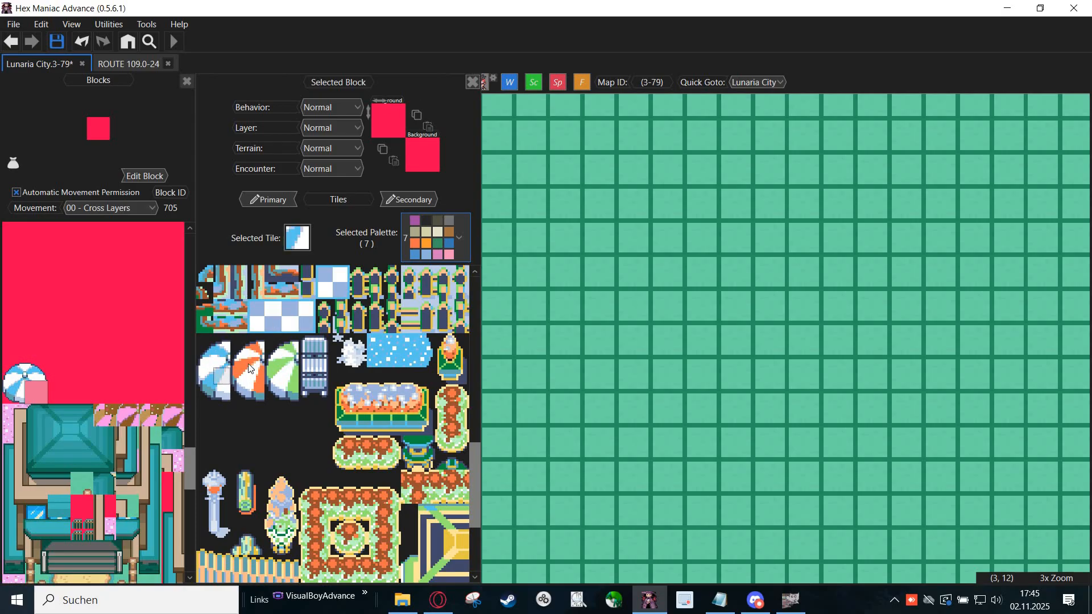
click(380, 113)
click(206, 376)
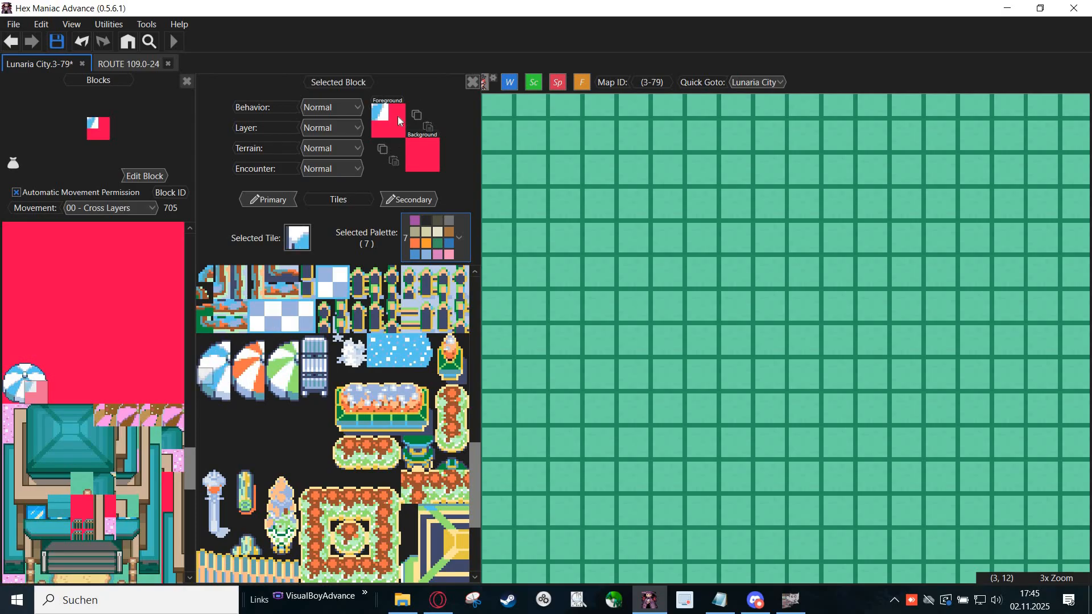
click(397, 116)
click(222, 393)
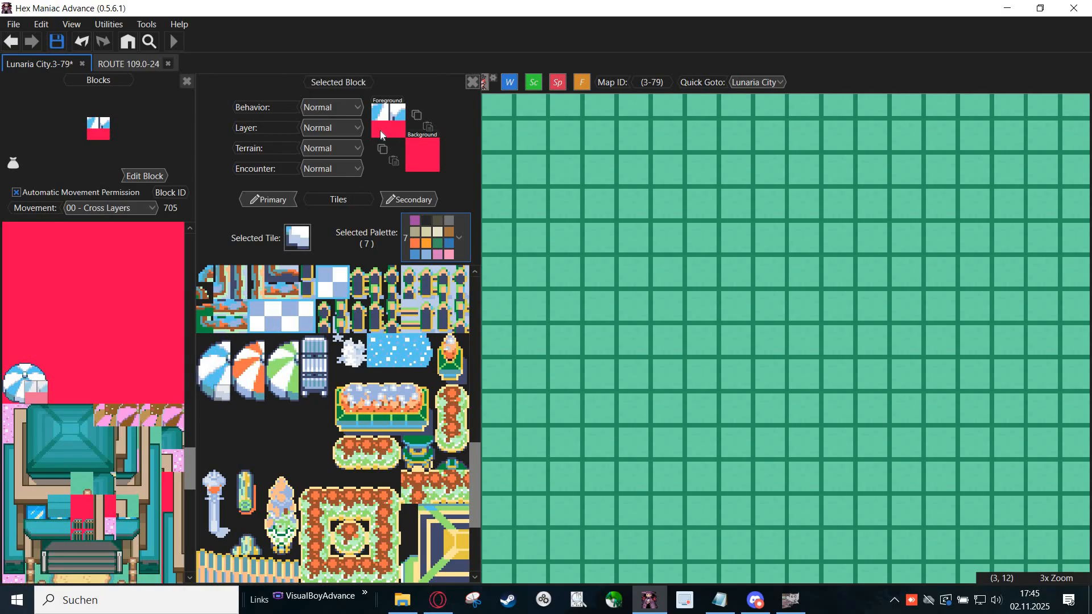
click(379, 130)
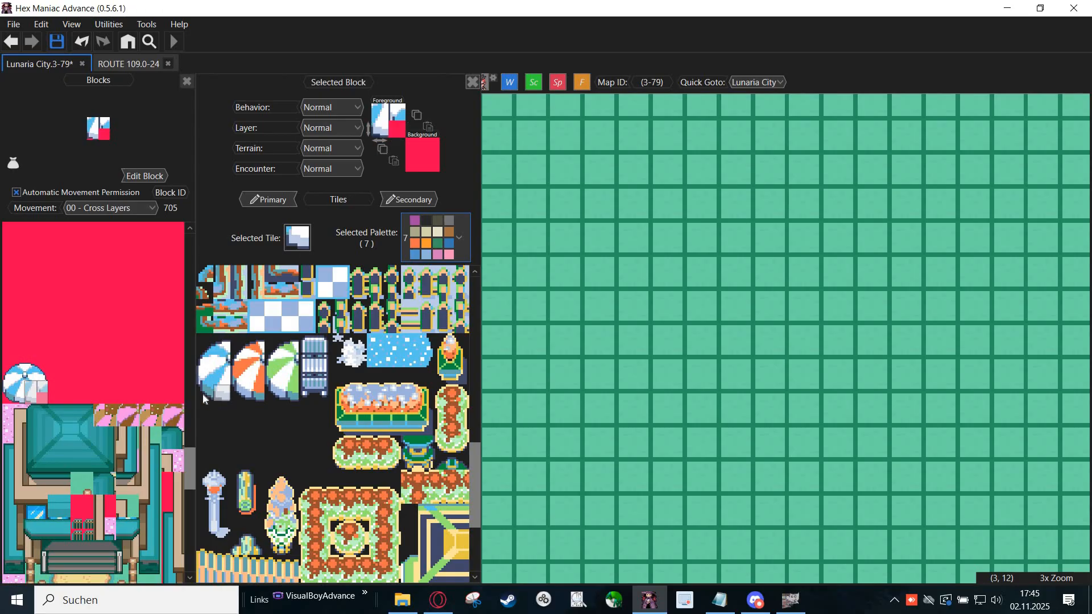
click(397, 132)
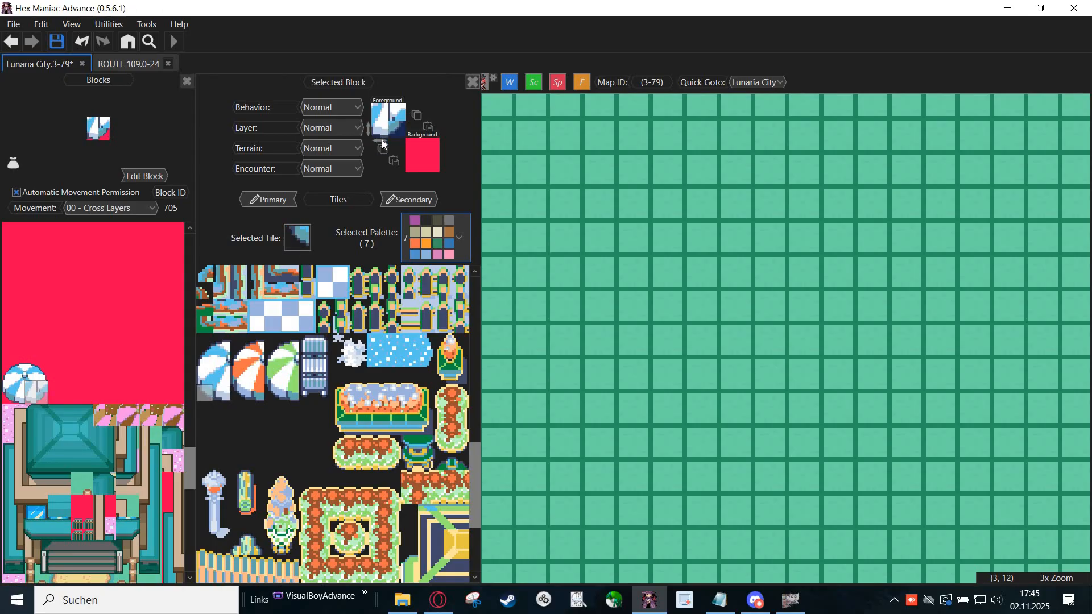
click(385, 107)
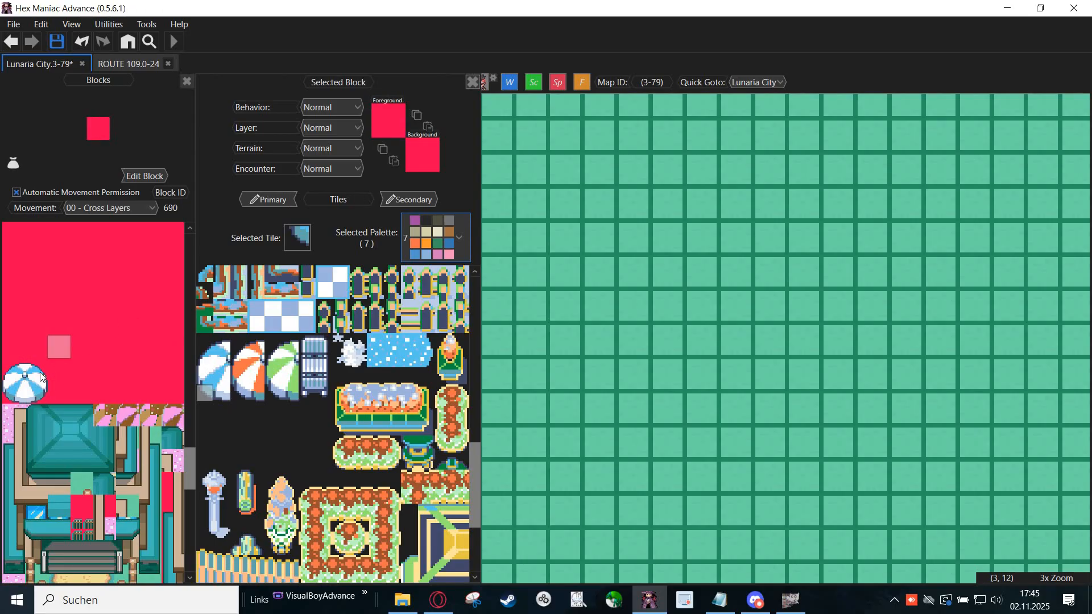
Step: Place the 2x2 blue umbrella blocks on the Lunaria City map as a test and undo the placement
click(15, 378)
drag(16, 379, 36, 393)
click(722, 348)
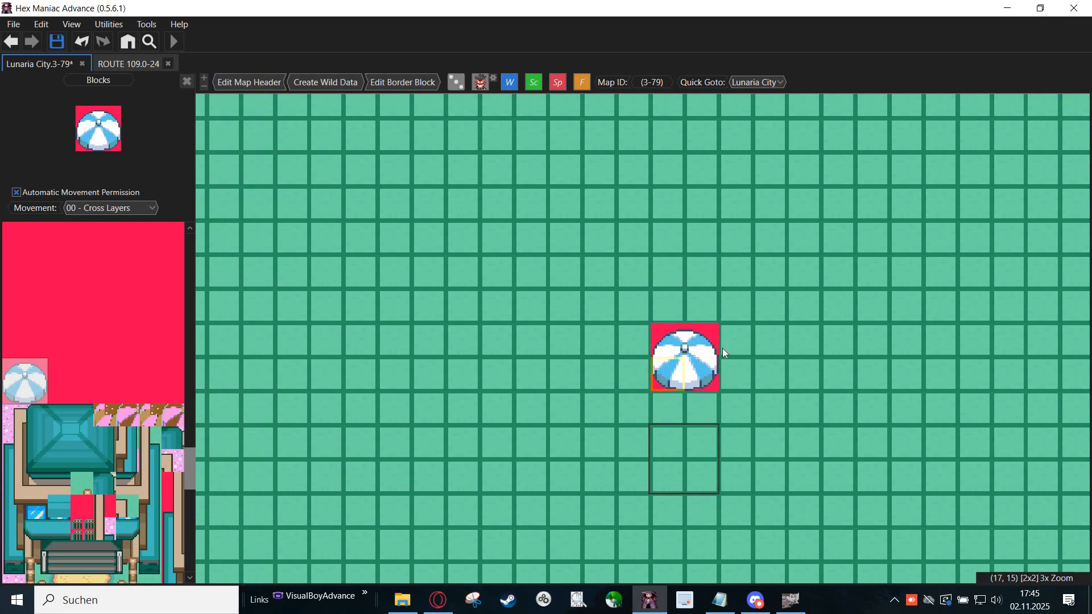
scroll(722, 348, up, 3)
scroll(722, 348, down, 4)
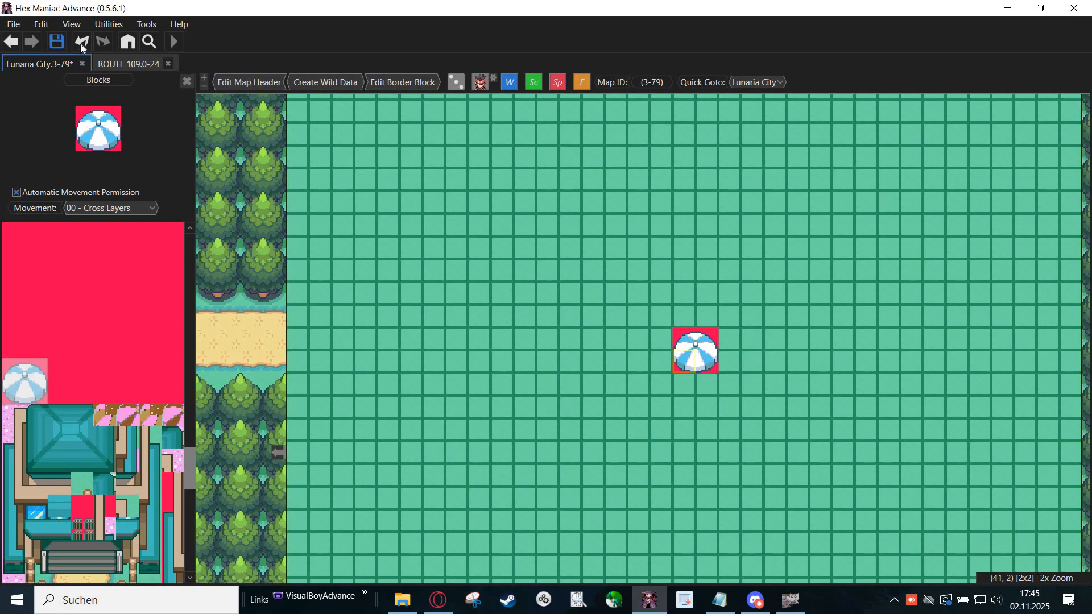
click(80, 43)
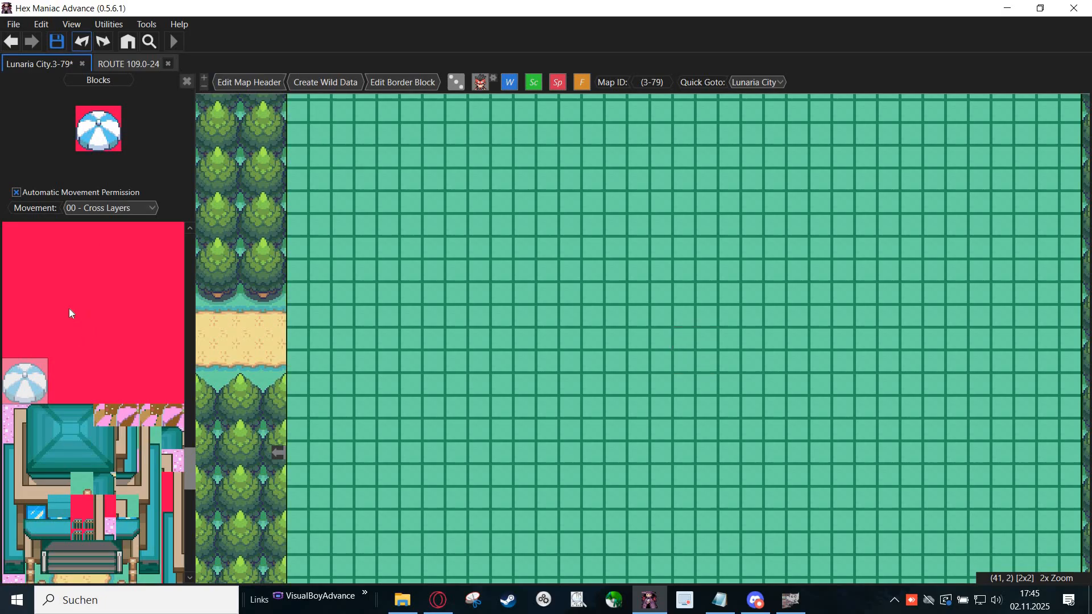
Step: Fill block 704's background with the plain grass tile using palette 3
click(15, 391)
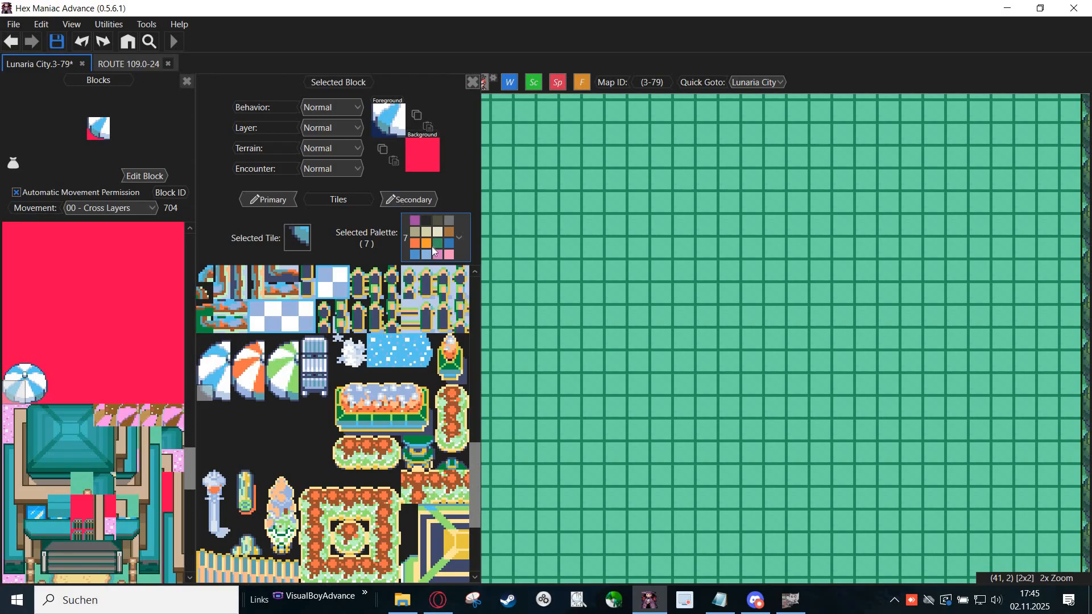
click(432, 250)
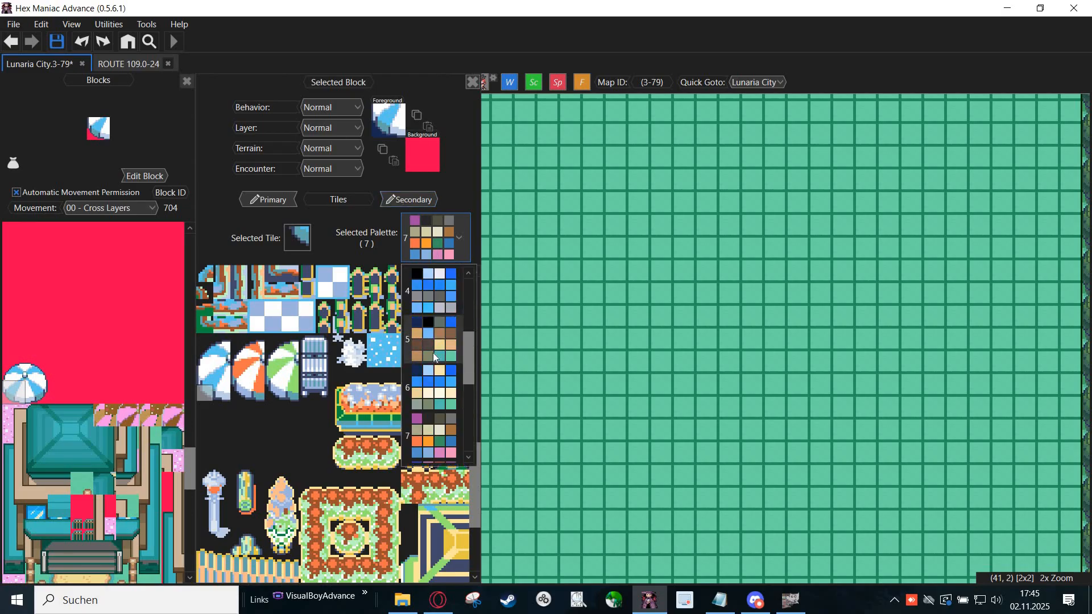
scroll(433, 355, up, 2)
click(428, 430)
scroll(275, 356, up, 7)
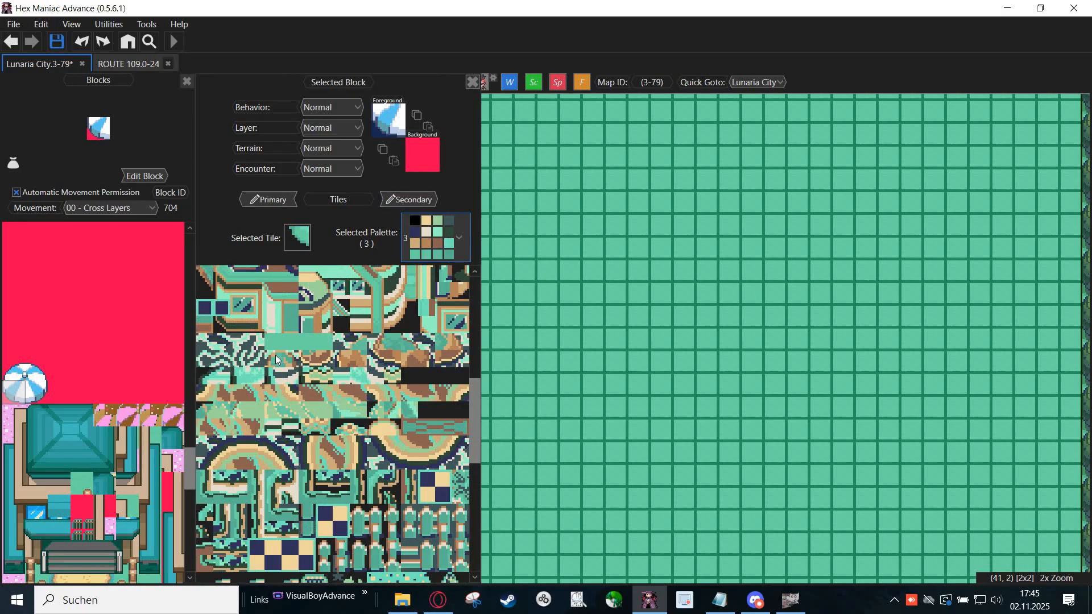
scroll(224, 289, up, 5)
click(222, 283)
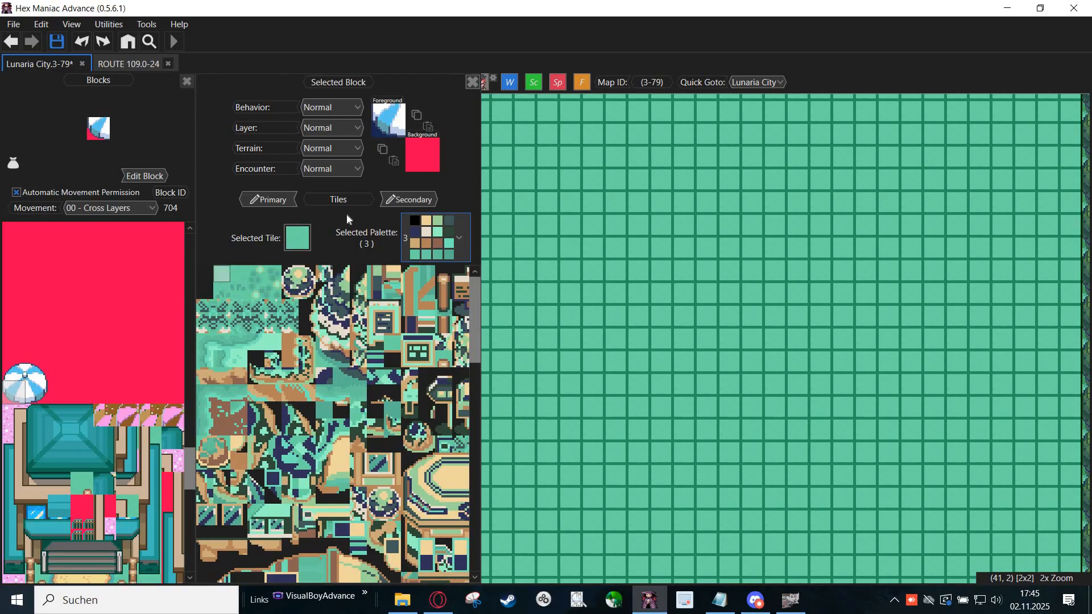
click(415, 148)
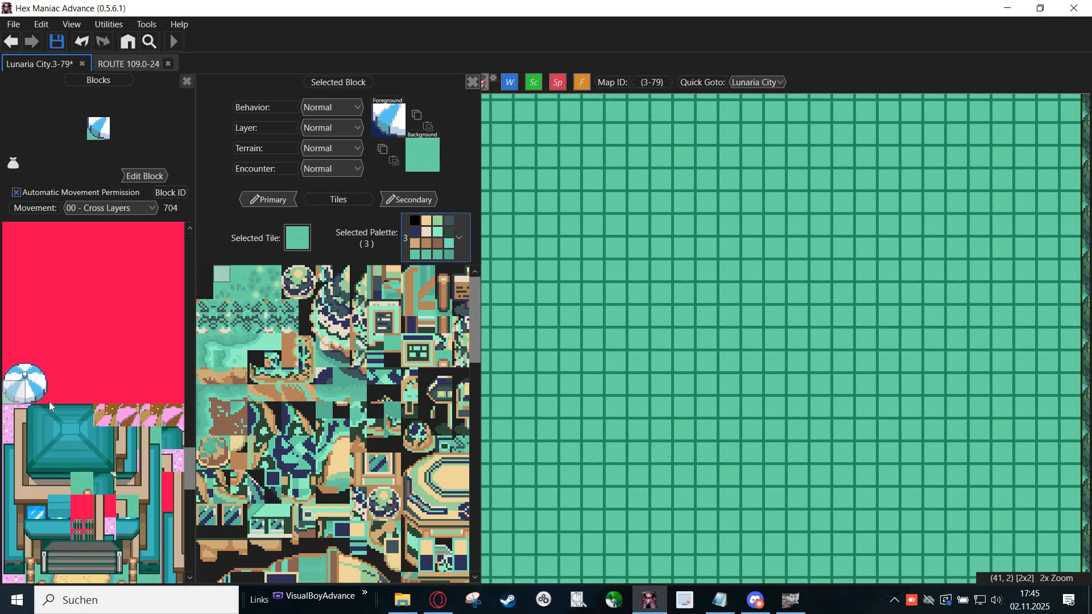
Step: Copy block 704's grass background into the other three umbrella blocks, 705, 697 and 696
click(58, 371)
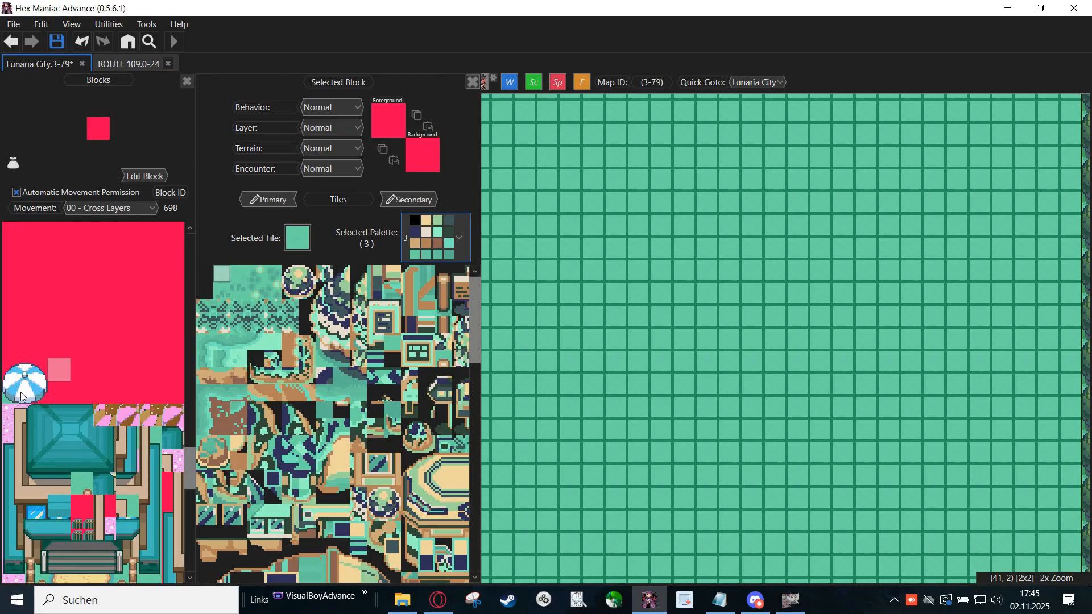
click(13, 400)
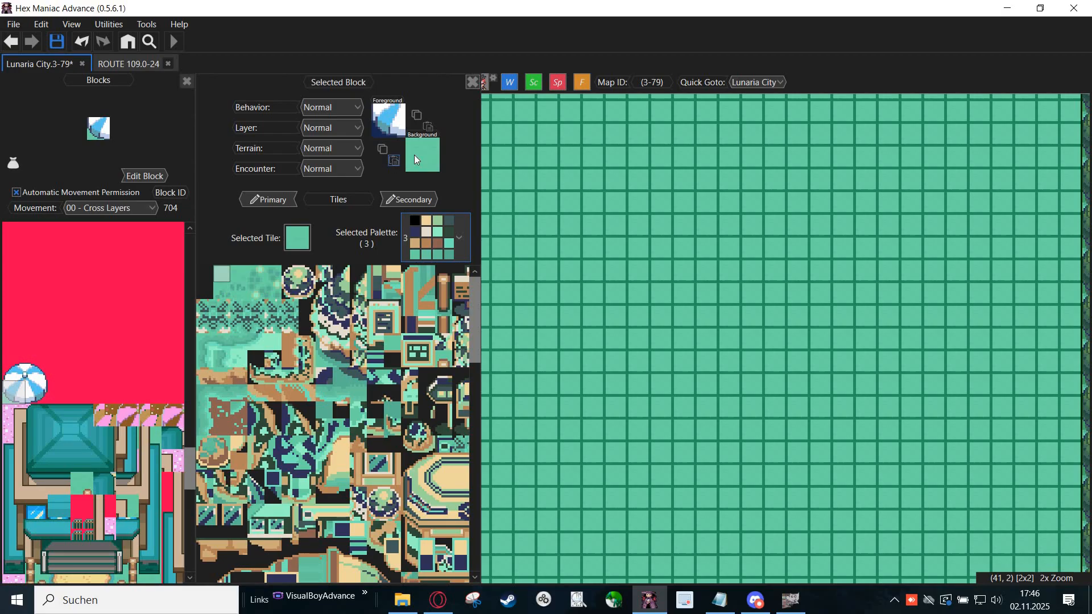
click(380, 150)
click(43, 388)
click(393, 162)
click(38, 373)
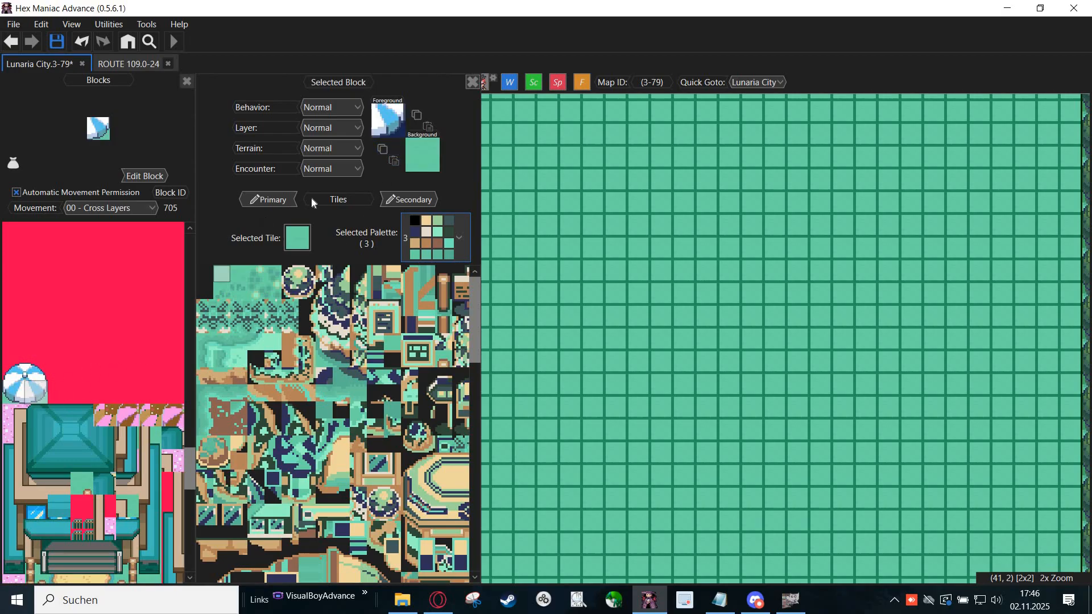
click(392, 162)
click(17, 370)
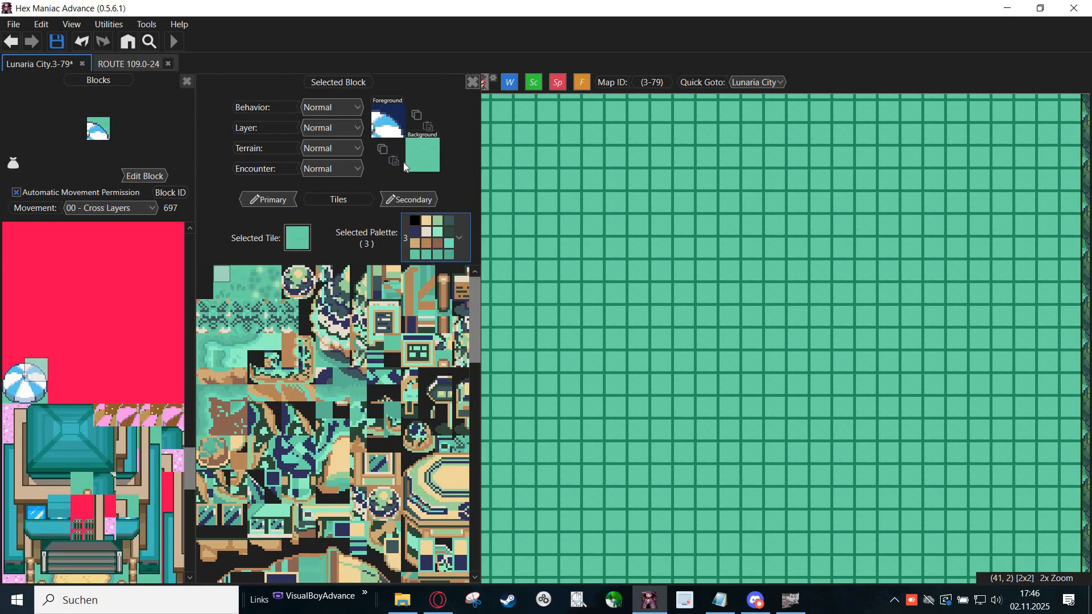
click(394, 163)
click(35, 325)
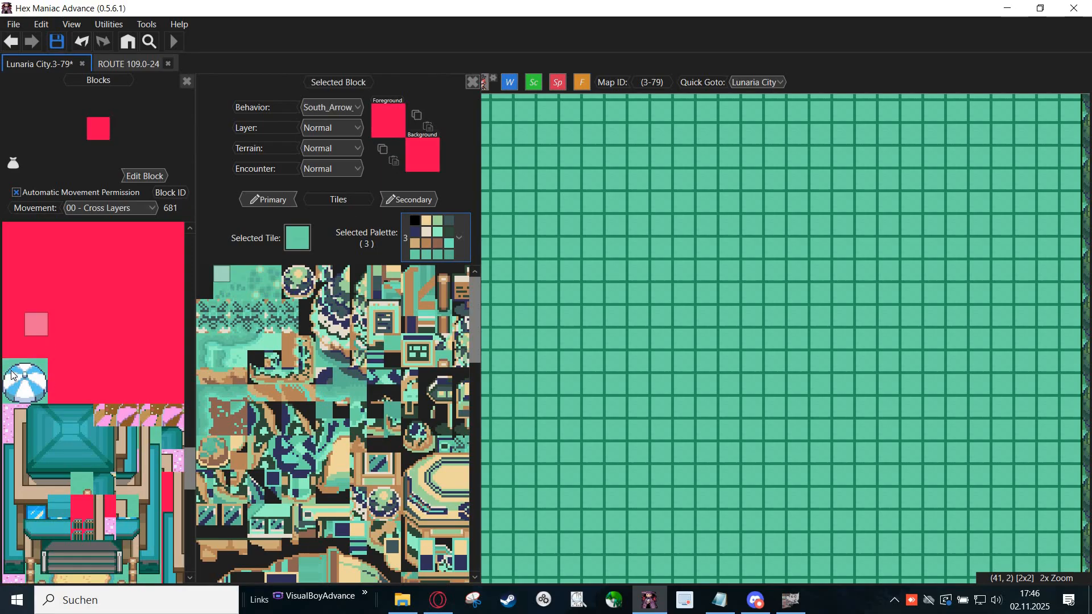
Step: Place three of the 2x2 grass-backed umbrellas side by side on the Lunaria City map
drag(14, 372, 35, 392)
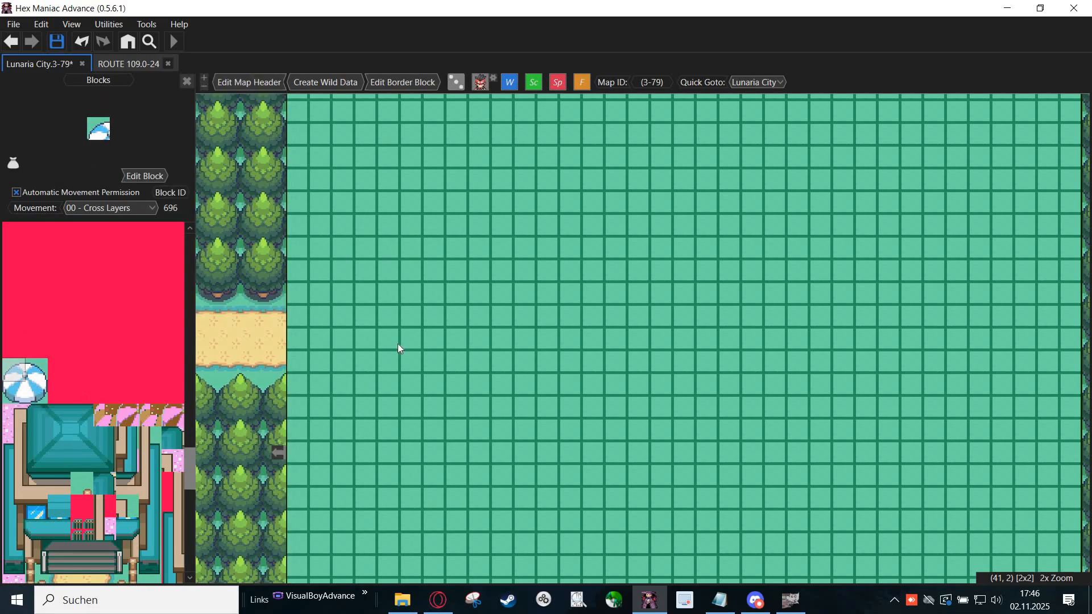
click(684, 292)
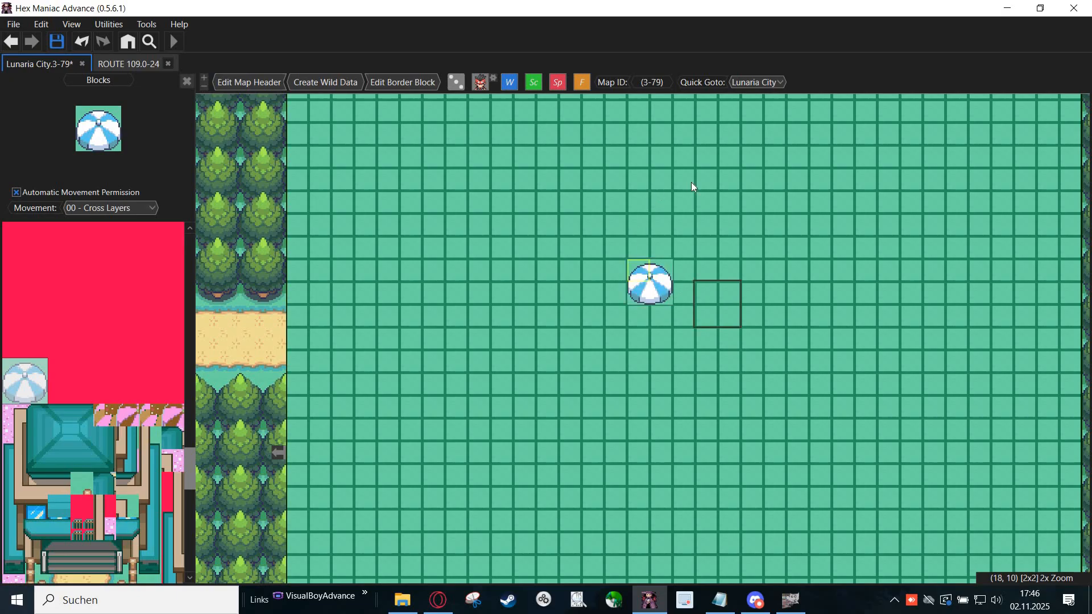
scroll(691, 182, up, 4)
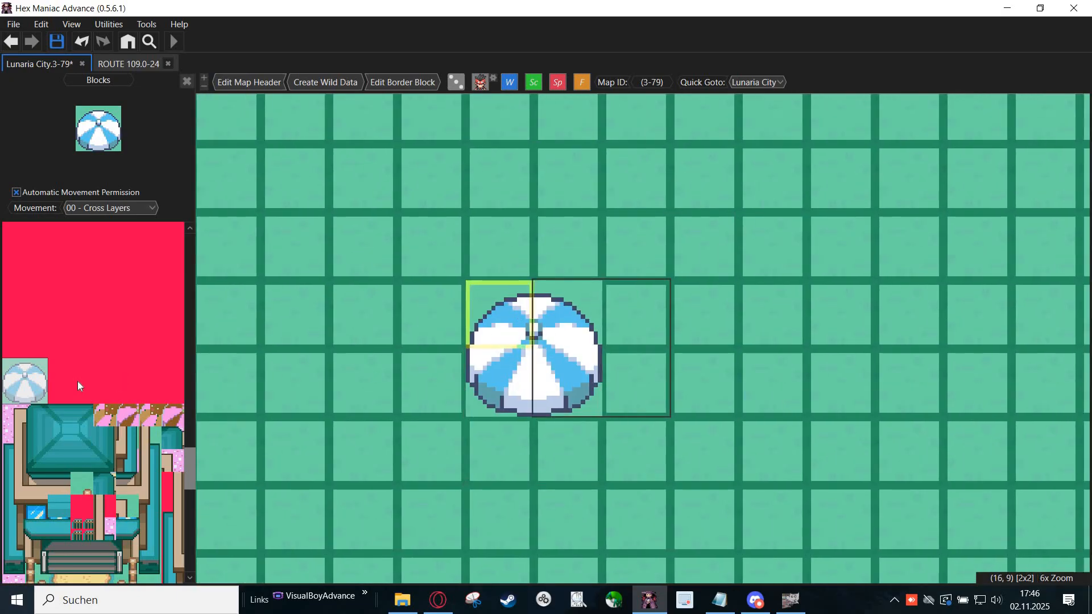
click(626, 339)
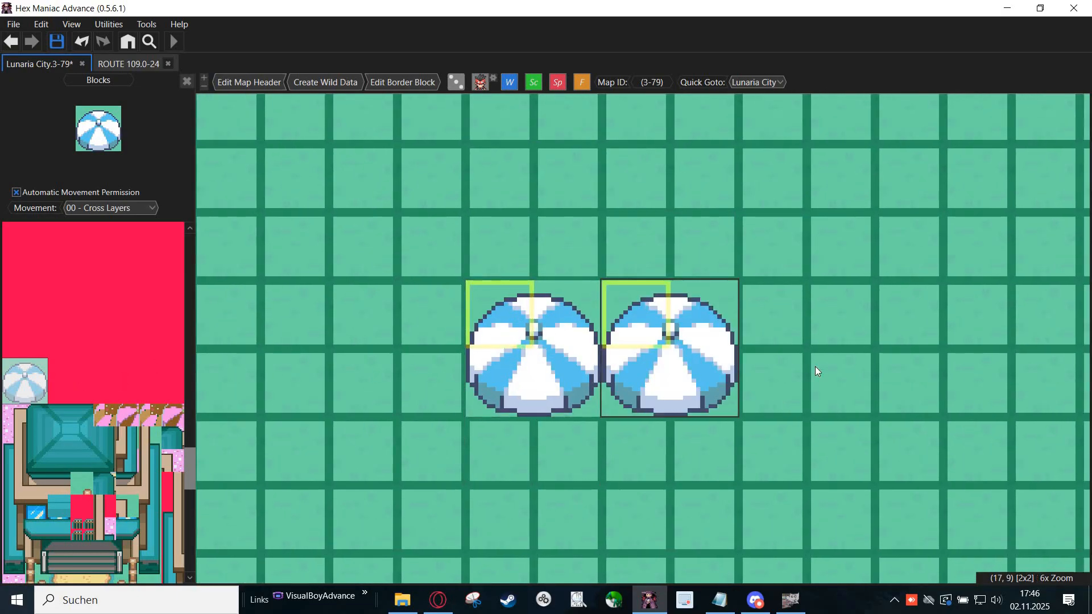
click(787, 337)
Step: Copy the foregrounds of the upper umbrella blocks 696 and 697 into the empty blocks 698 and 699
click(76, 364)
click(60, 368)
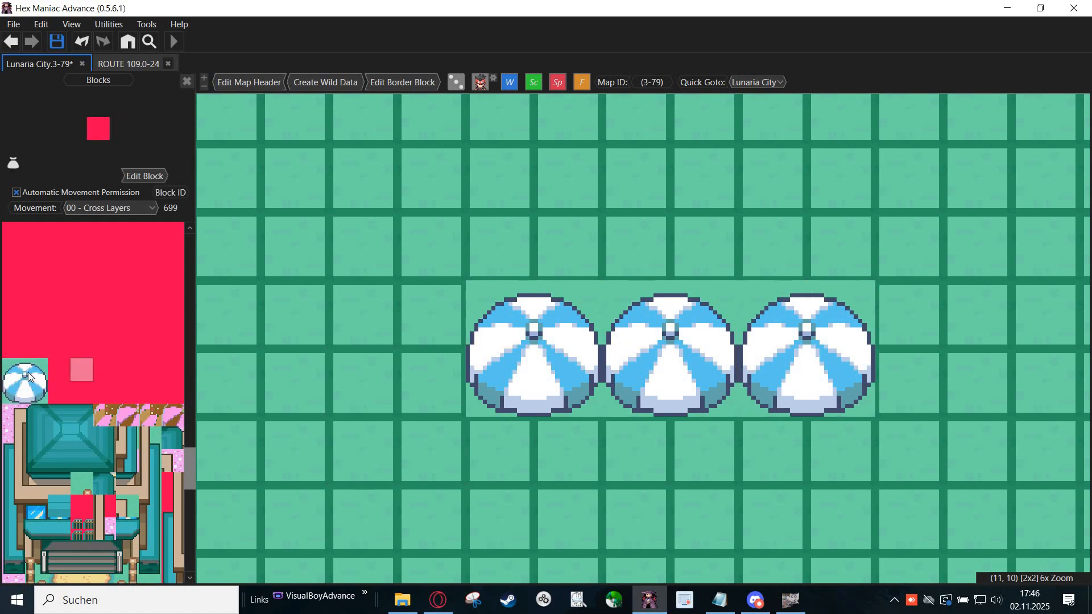
click(9, 373)
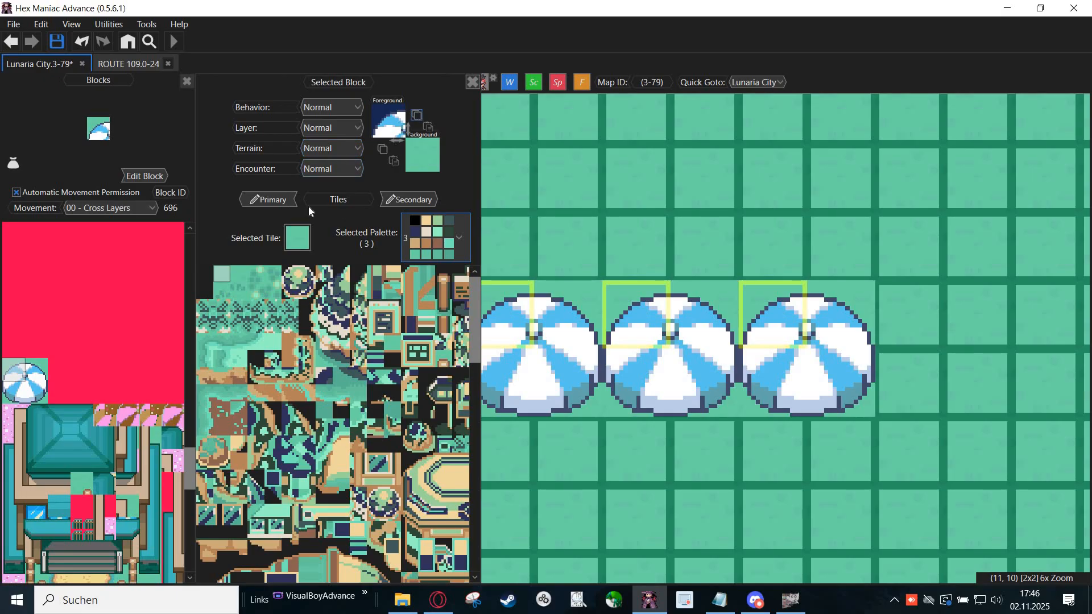
click(58, 373)
click(427, 127)
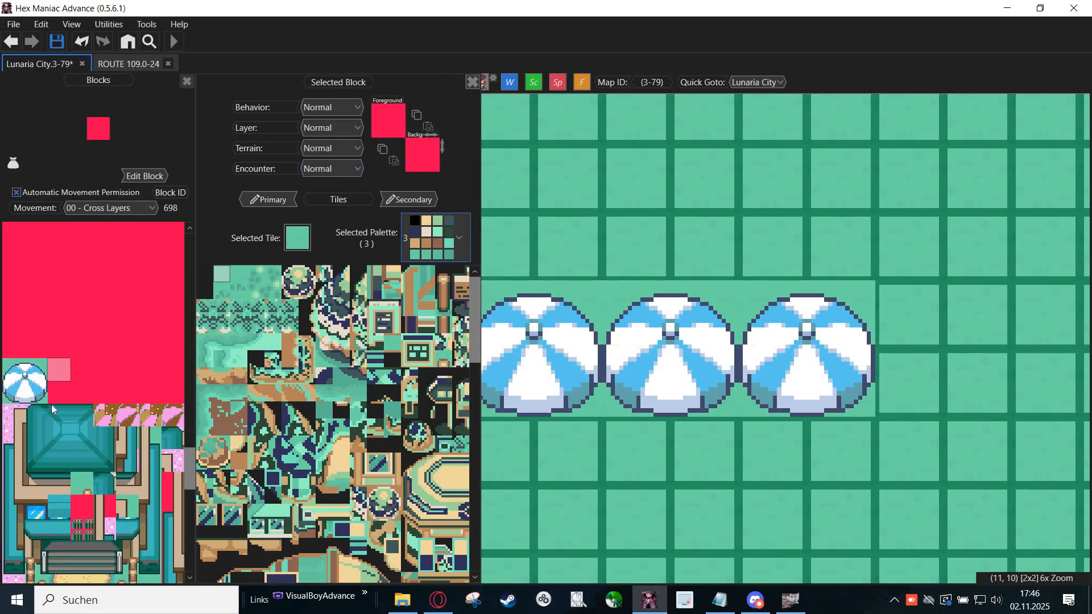
click(29, 378)
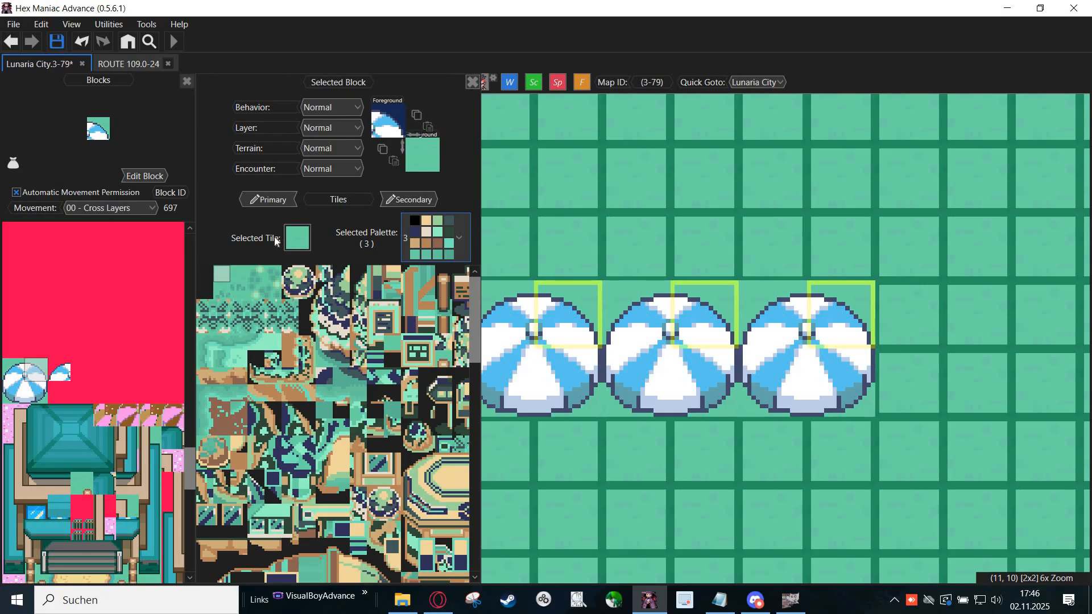
click(91, 371)
click(427, 127)
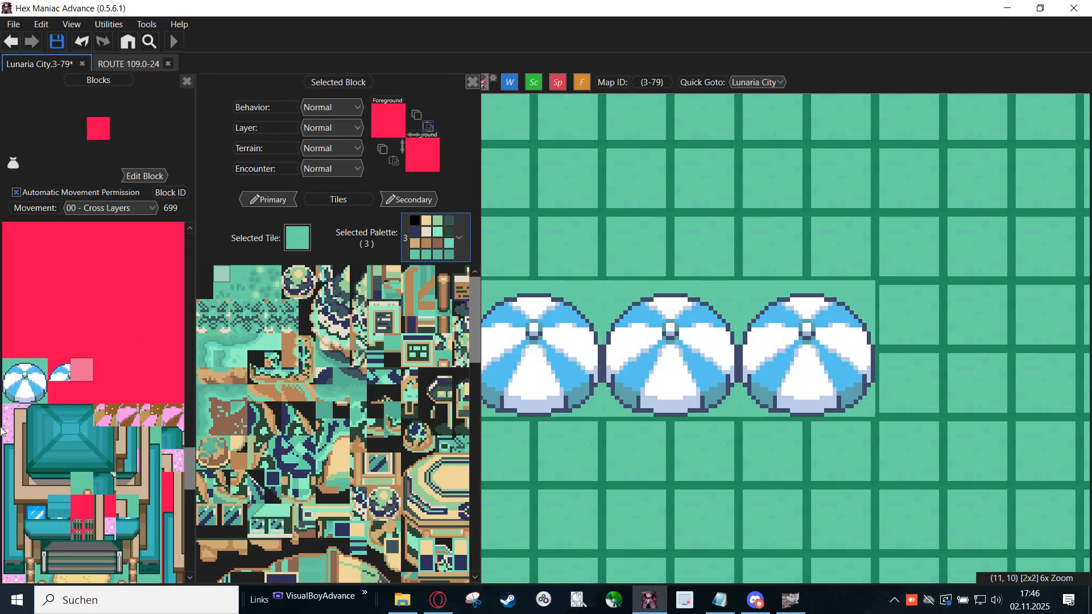
Step: Copy the foregrounds of the lower umbrella blocks 704 and 705 into blocks 706 and 707
click(18, 392)
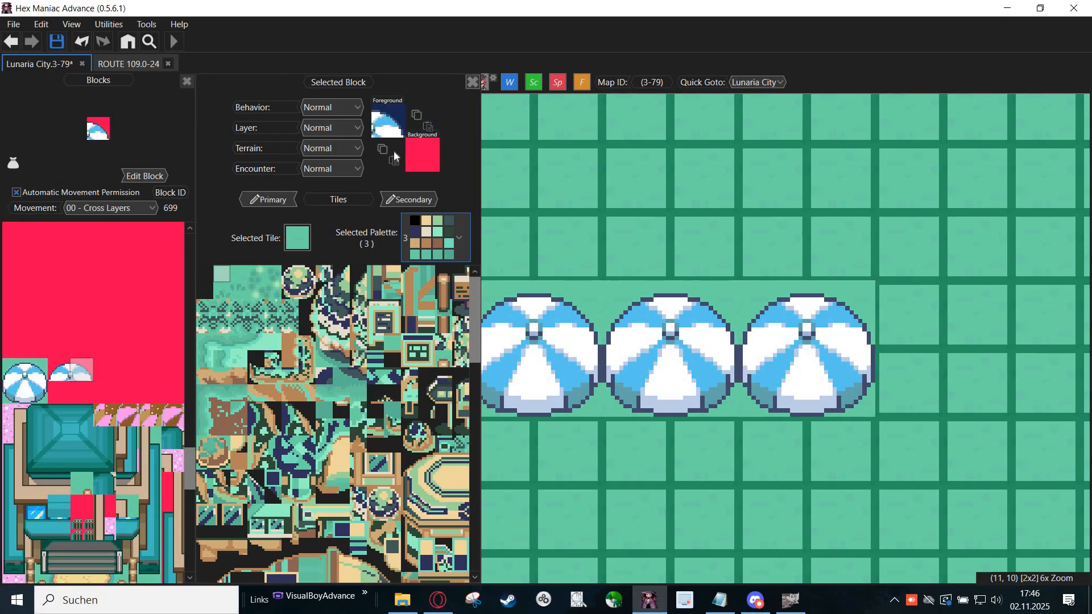
click(61, 391)
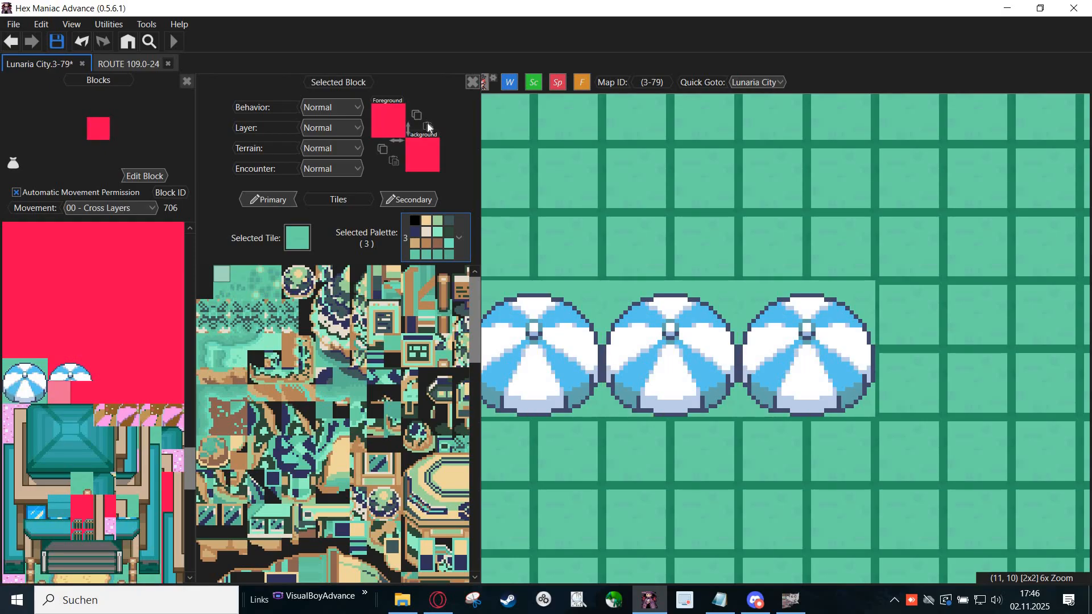
click(427, 126)
click(44, 380)
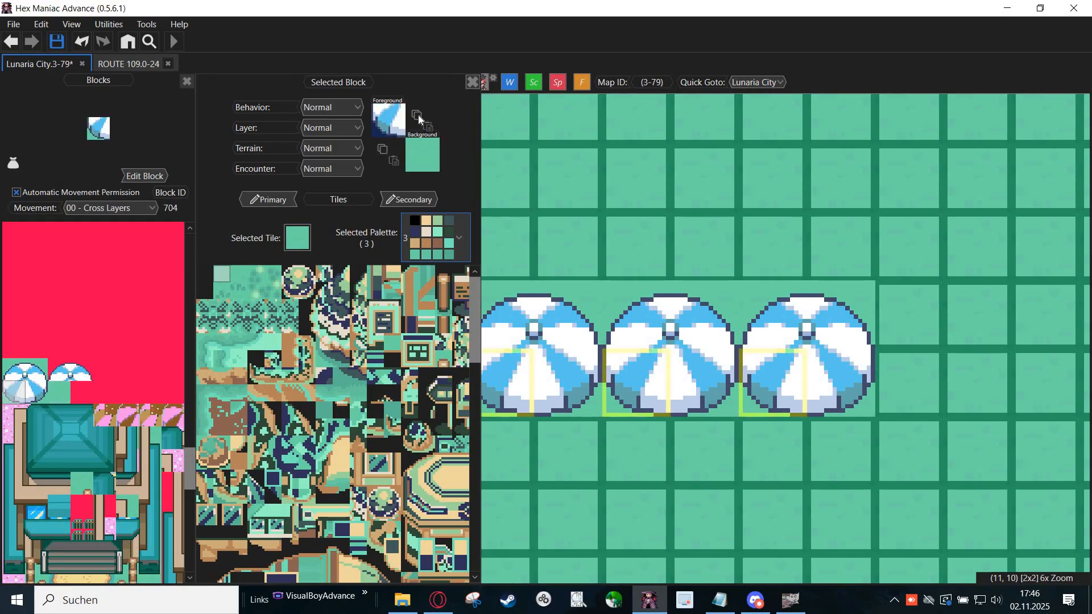
click(66, 384)
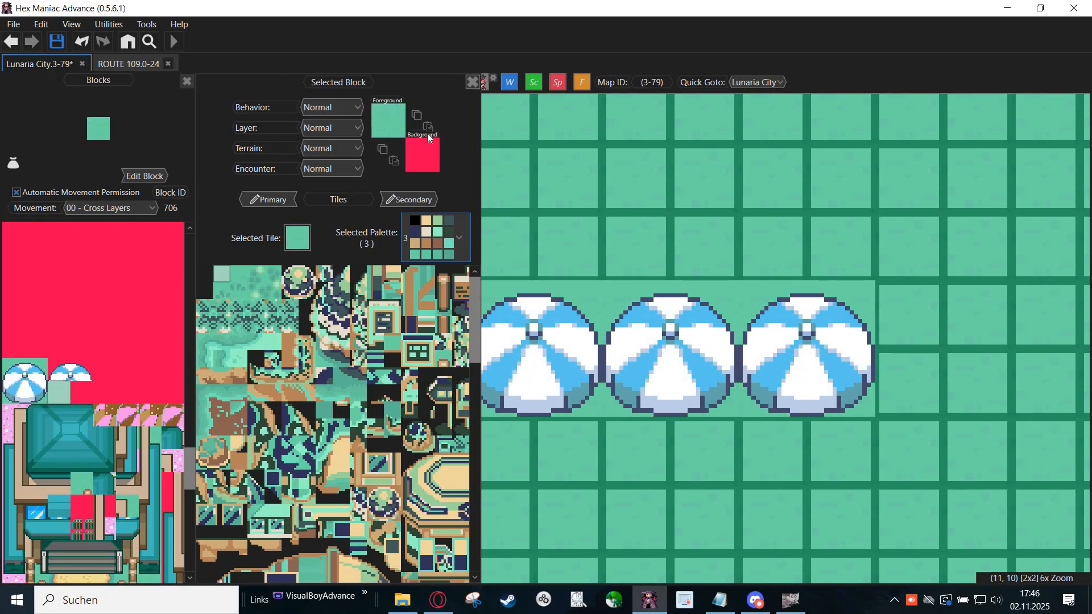
click(54, 393)
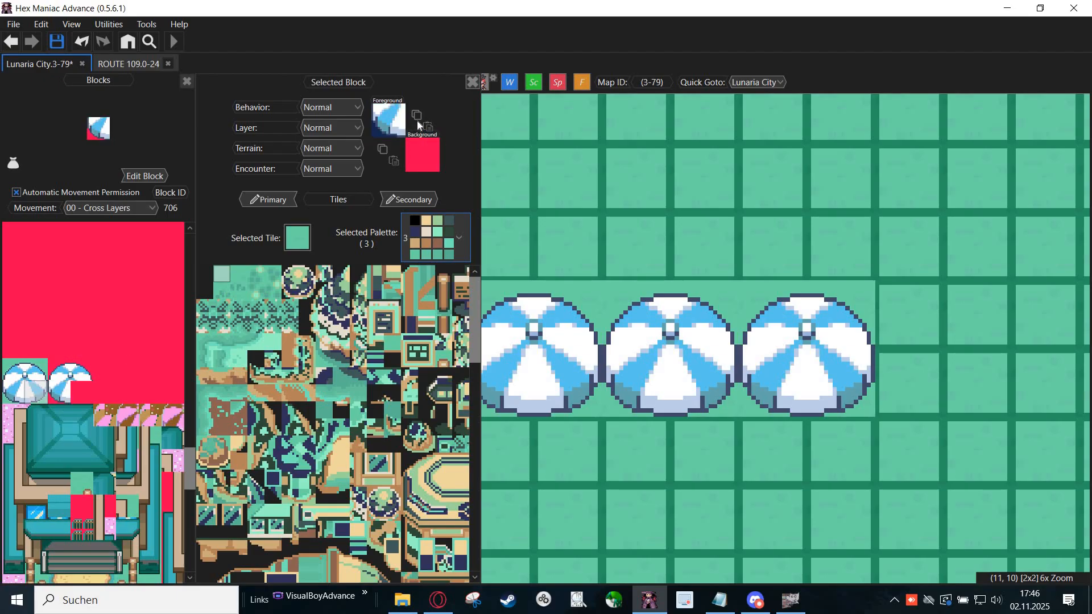
click(82, 393)
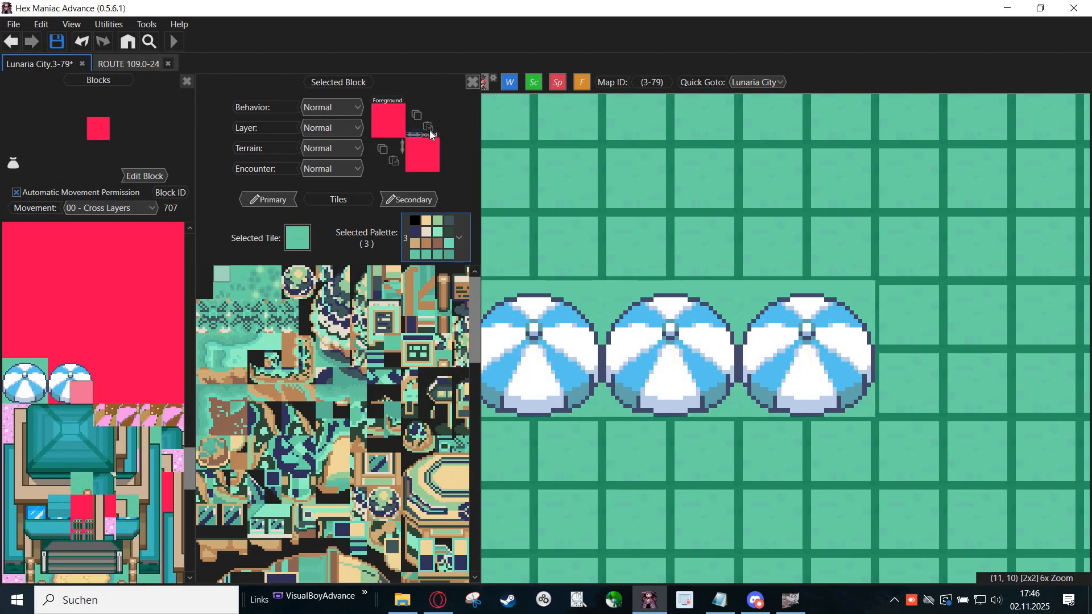
click(429, 129)
Step: Copy the background of the plain sand block 220
scroll(97, 432, up, 3)
scroll(97, 433, up, 10)
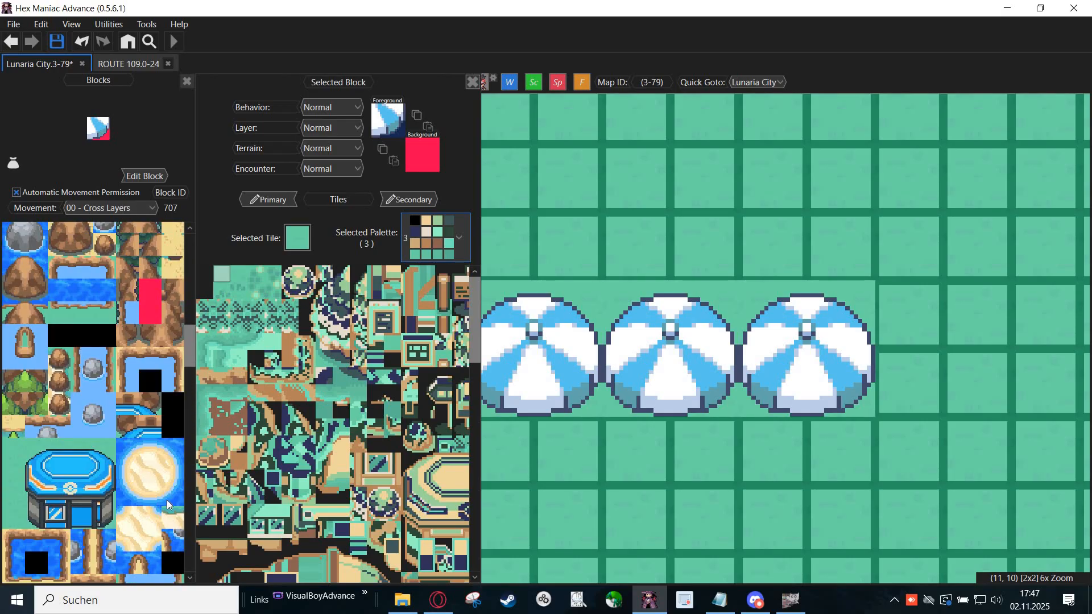
click(150, 476)
scroll(98, 455, up, 3)
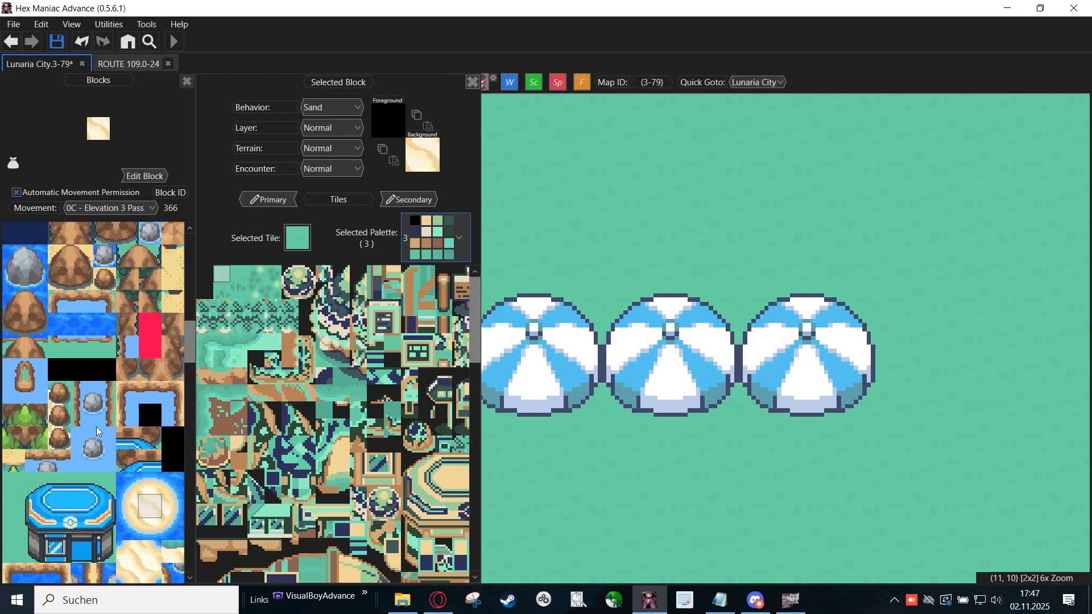
scroll(97, 398, up, 5)
click(97, 342)
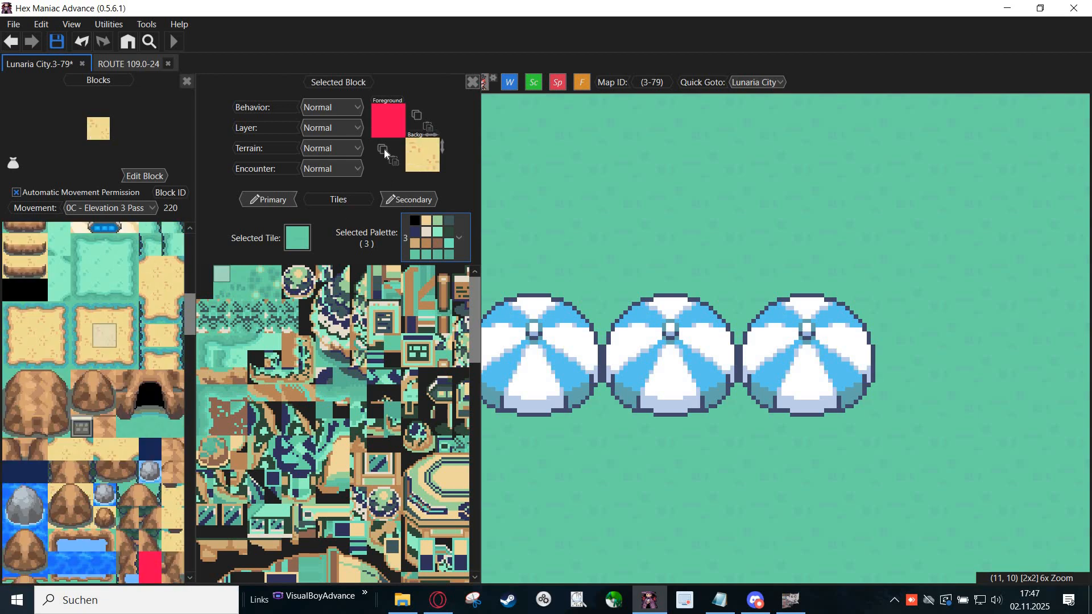
scroll(70, 421, down, 10)
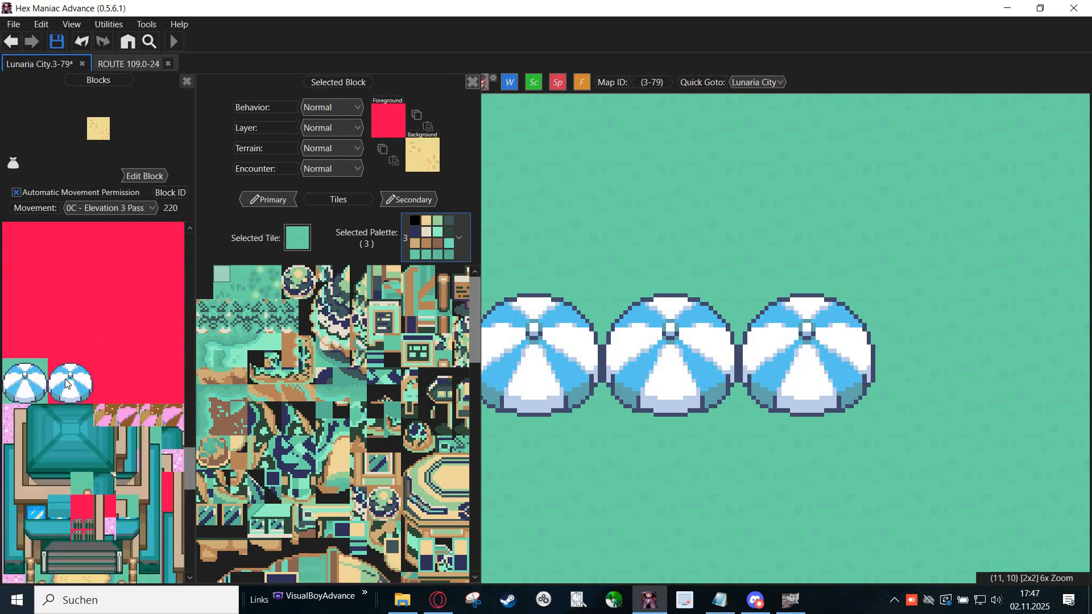
Step: Paste the sand background into the second umbrella's blocks 698, 699, 707 and 706
click(68, 377)
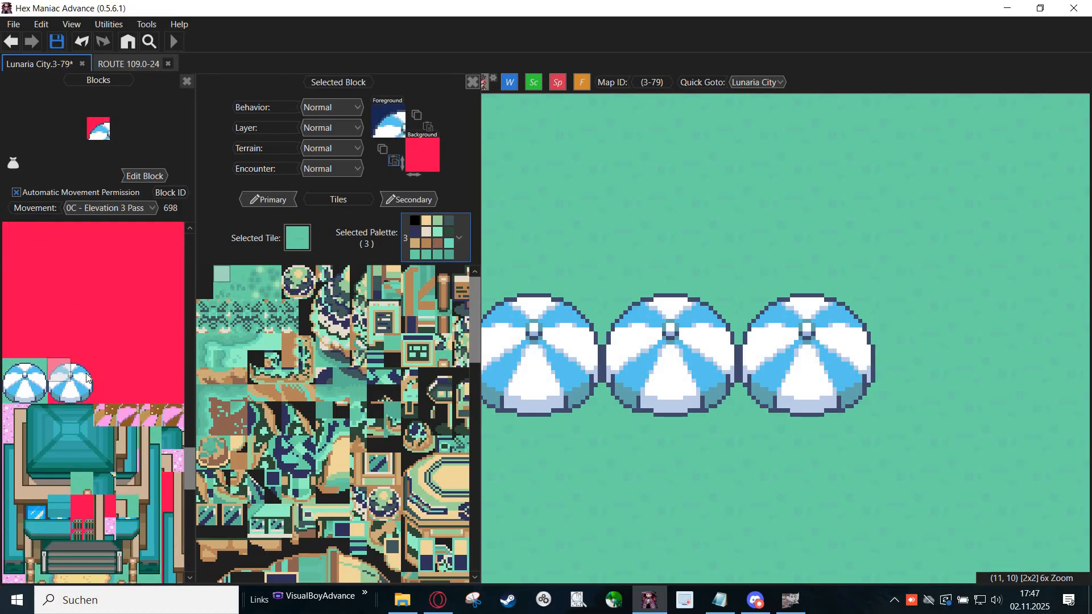
click(394, 161)
click(84, 373)
click(394, 161)
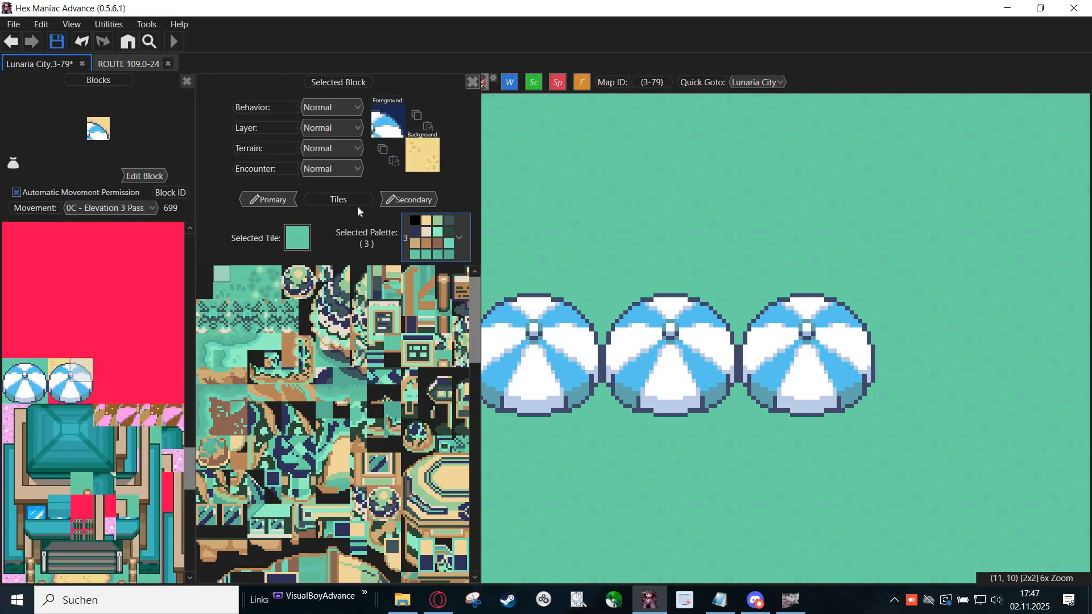
click(83, 393)
click(394, 161)
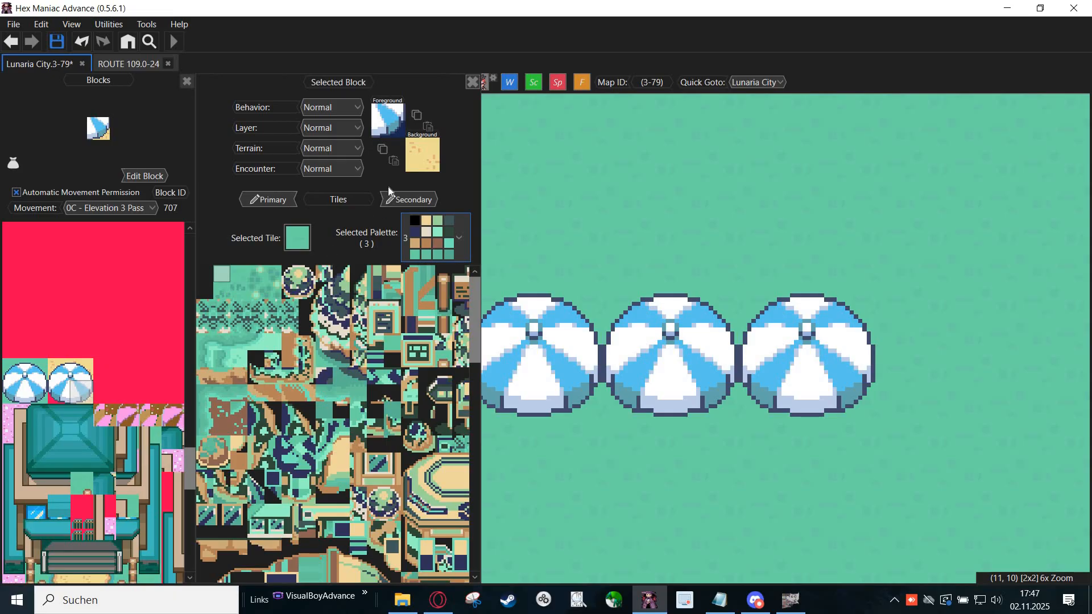
click(61, 401)
key(ctrl+v)
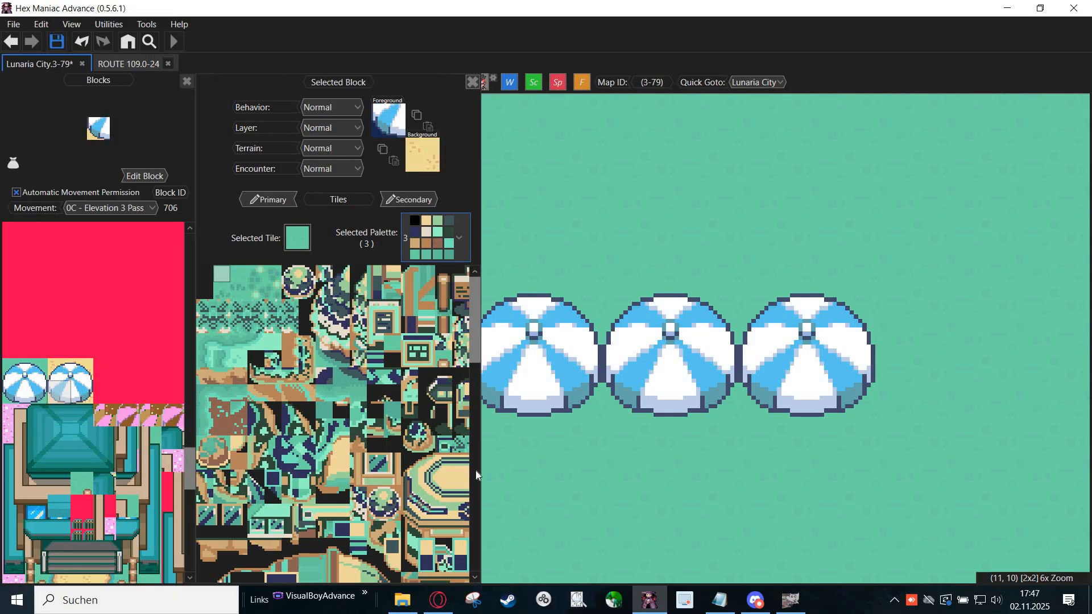
Step: Place three of the 2x2 sand-backed umbrellas in a row directly below the grass-backed ones
click(638, 463)
click(774, 461)
click(501, 471)
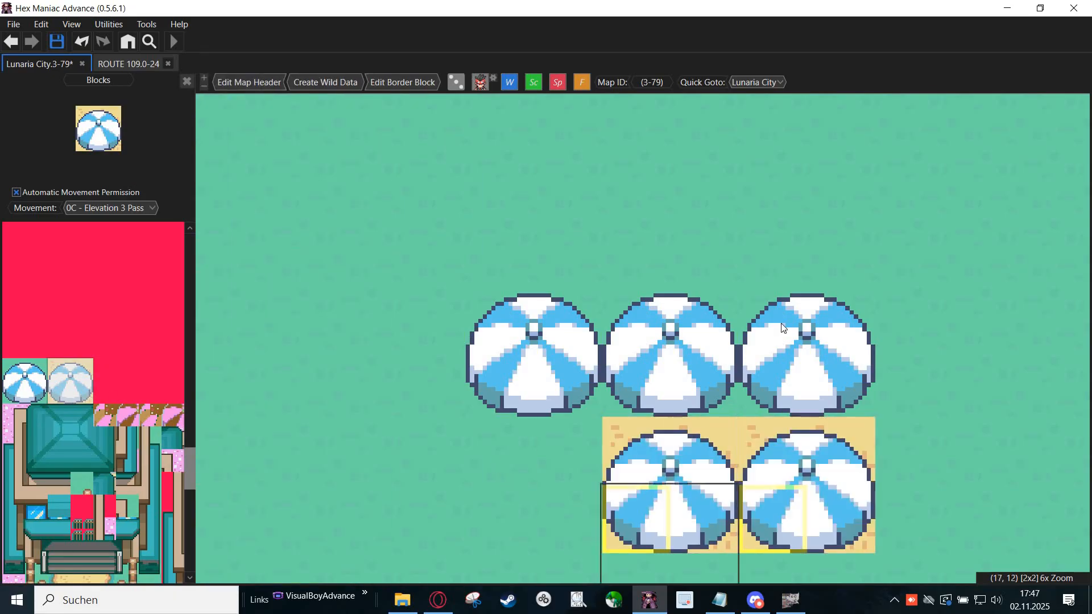
scroll(779, 340, down, 1)
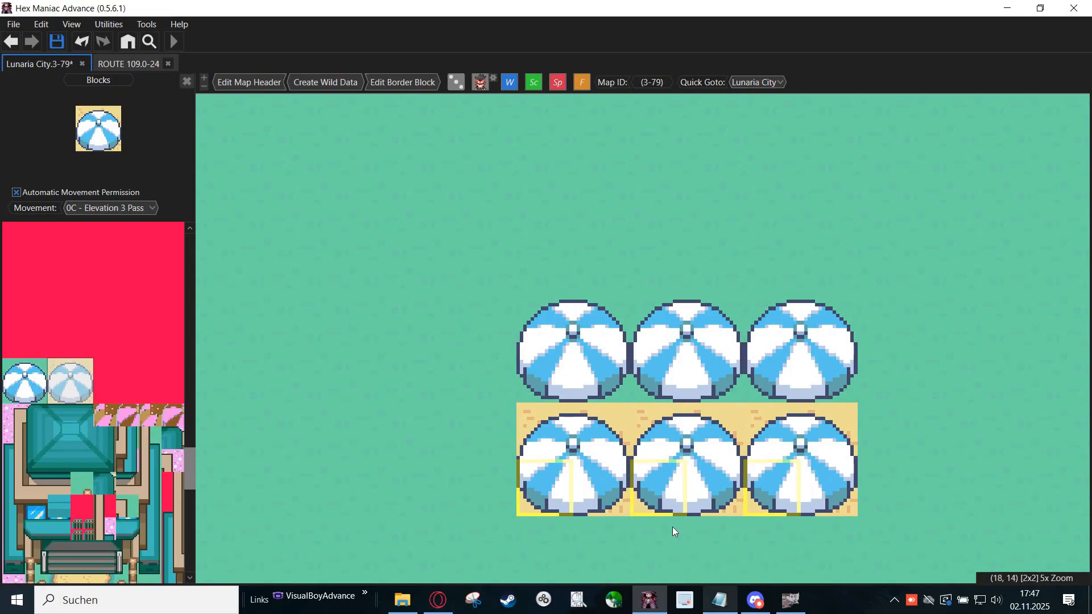
Step: Open the tileset tutorial notes and highlight the line about tile behaviour, layer, terrain and encounter
click(720, 600)
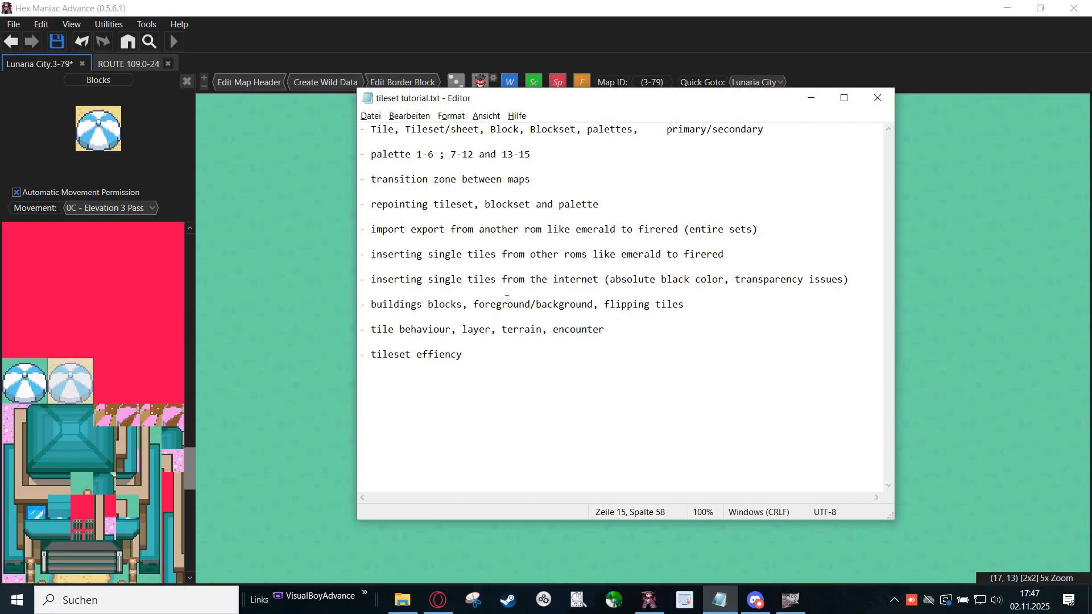
drag(386, 316, 624, 326)
click(424, 319)
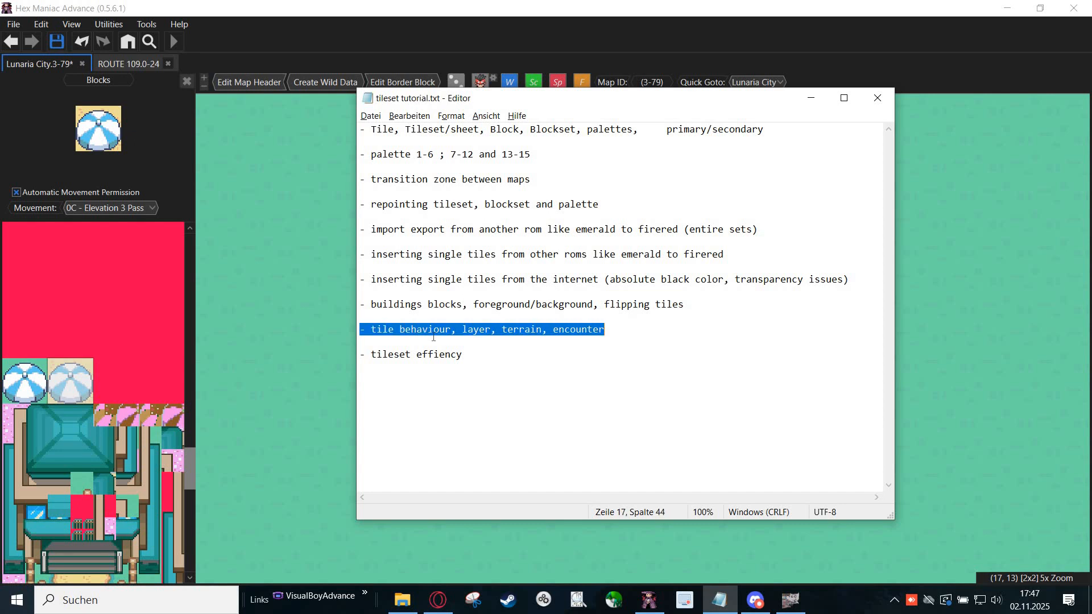
key(End)
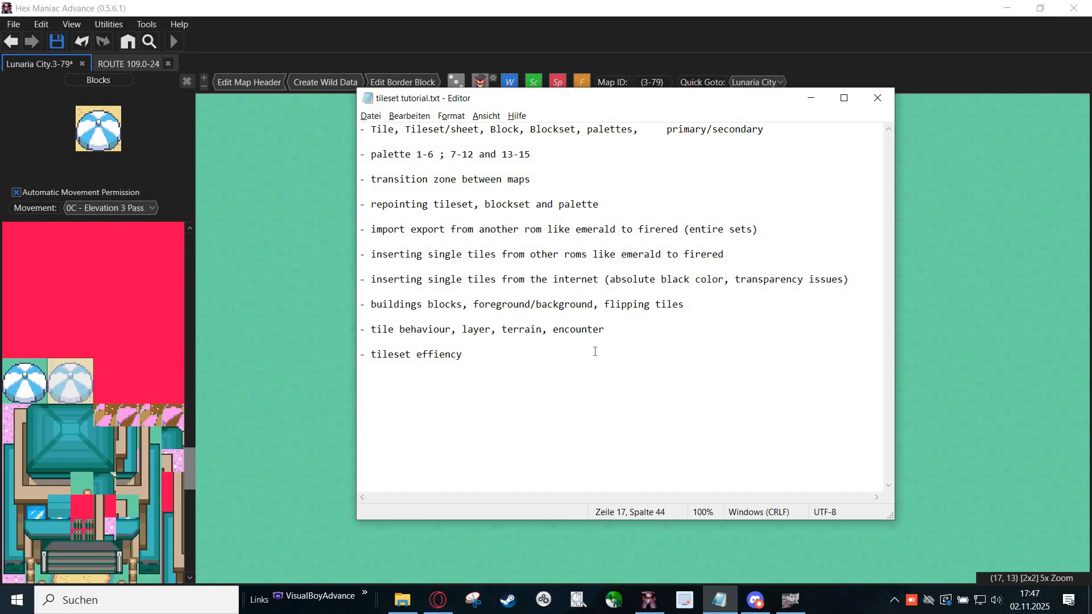
Step: Select block 704, the lower-left part of the grass-backed umbrella, and show its block settings
right_click(317, 373)
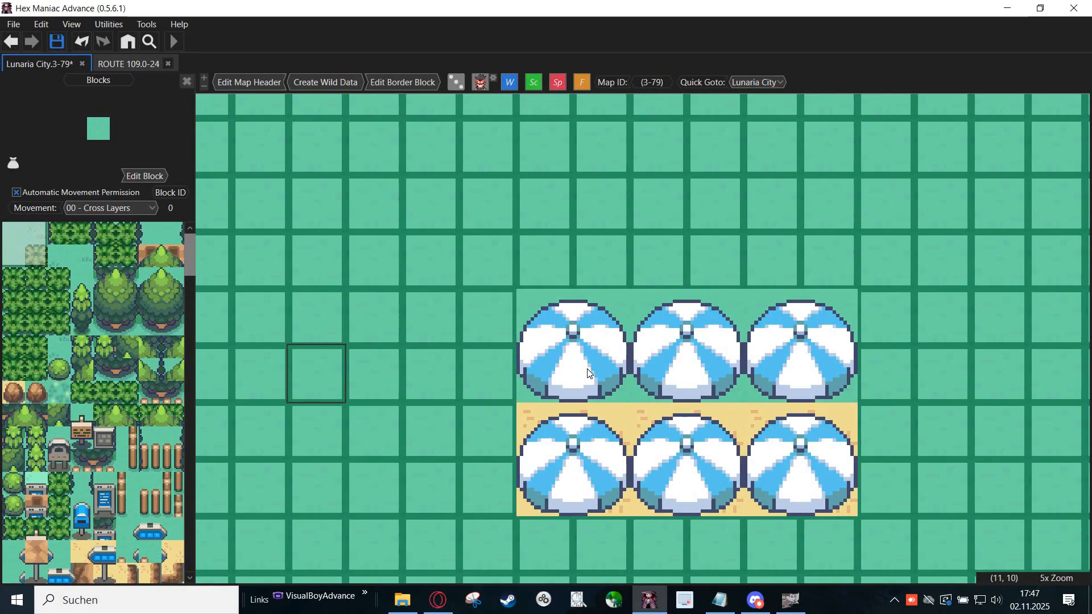
right_click(592, 369)
click(39, 441)
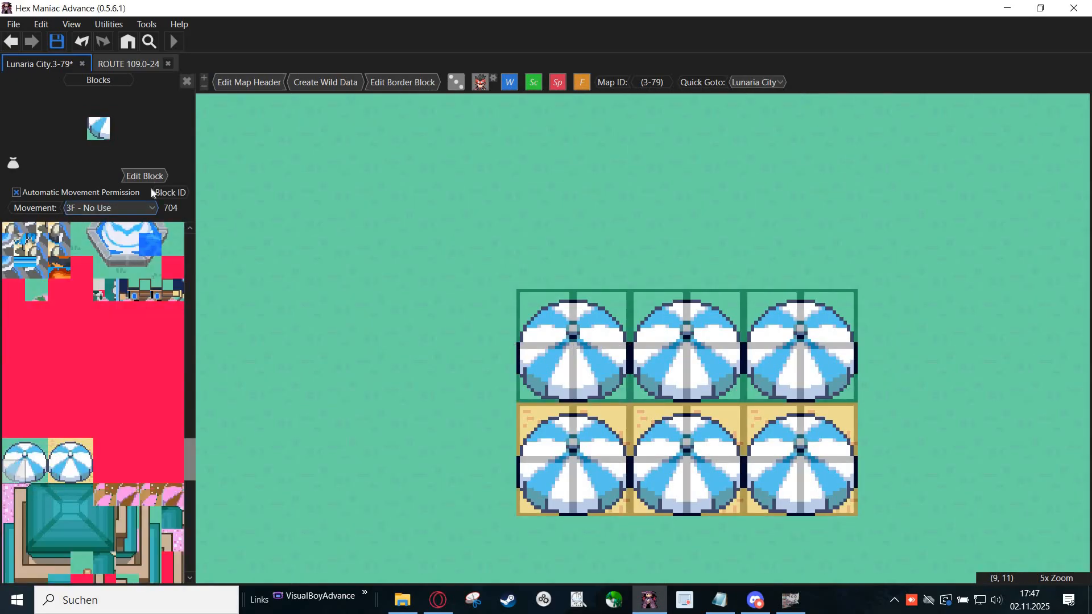
click(147, 176)
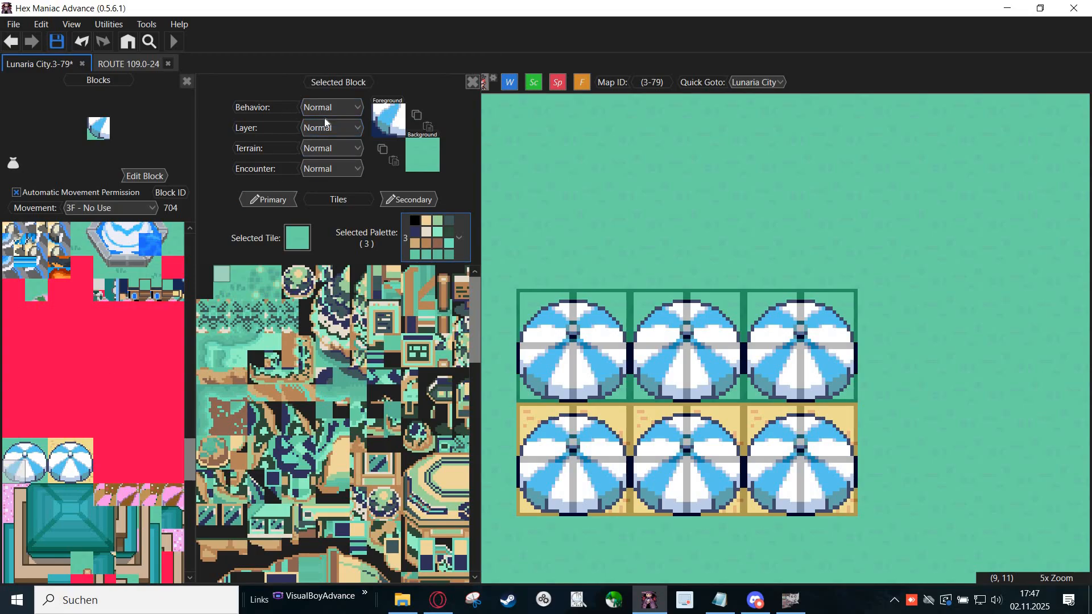
Step: Look through the available behavior options for umbrella block 704 without changing the selection
click(331, 107)
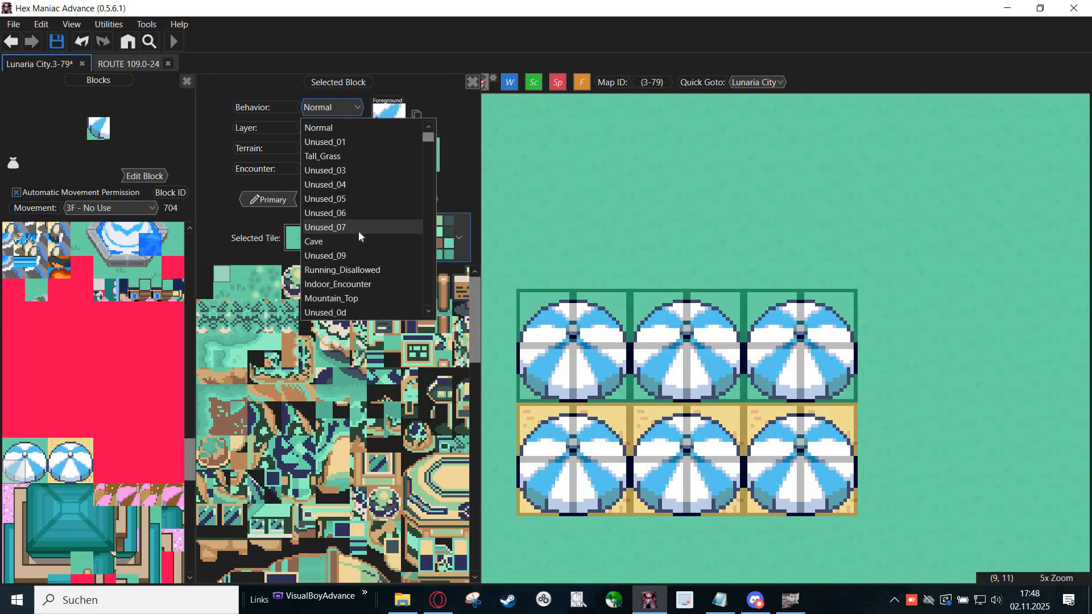
scroll(358, 231, down, 13)
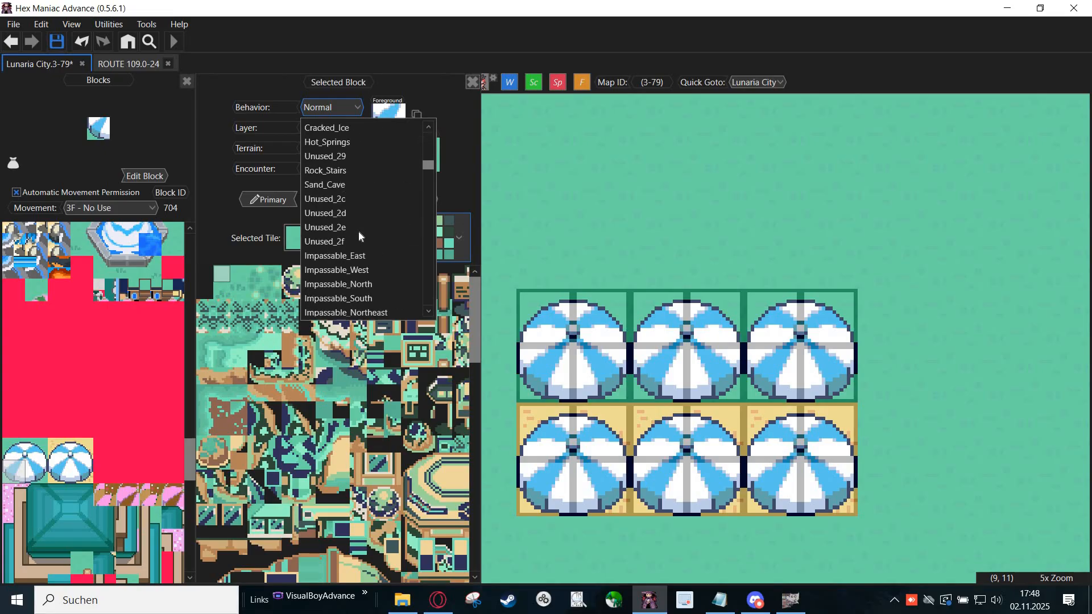
scroll(358, 230, down, 20)
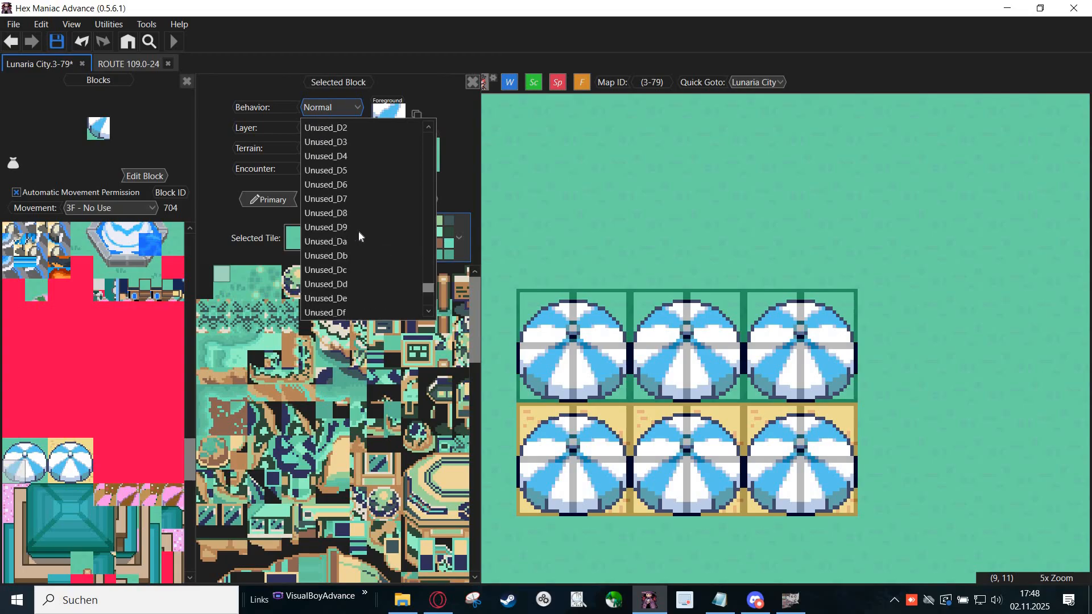
scroll(358, 231, up, 20)
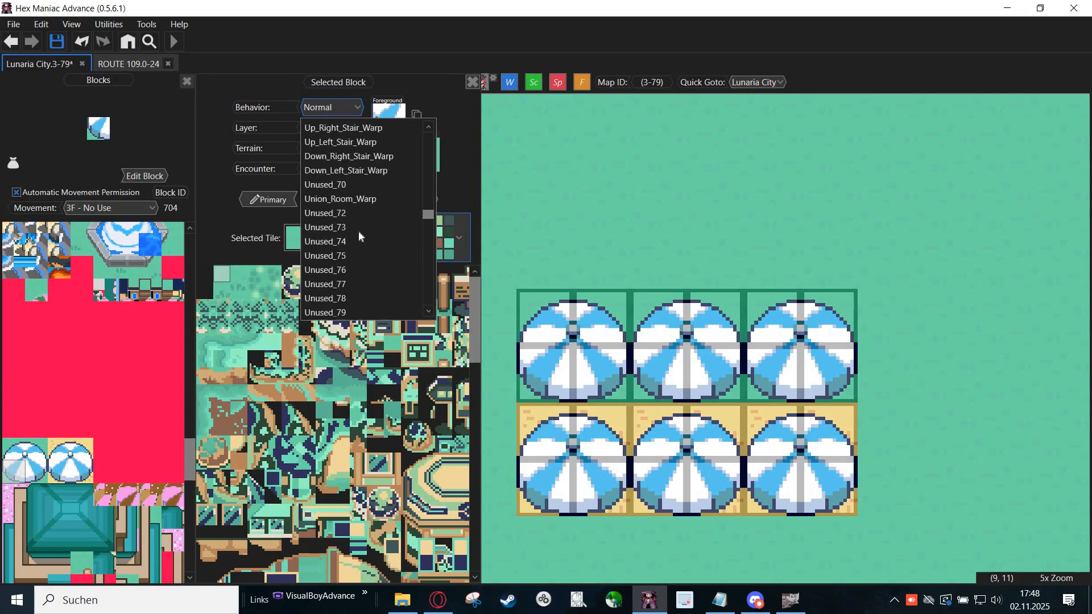
scroll(358, 230, up, 4)
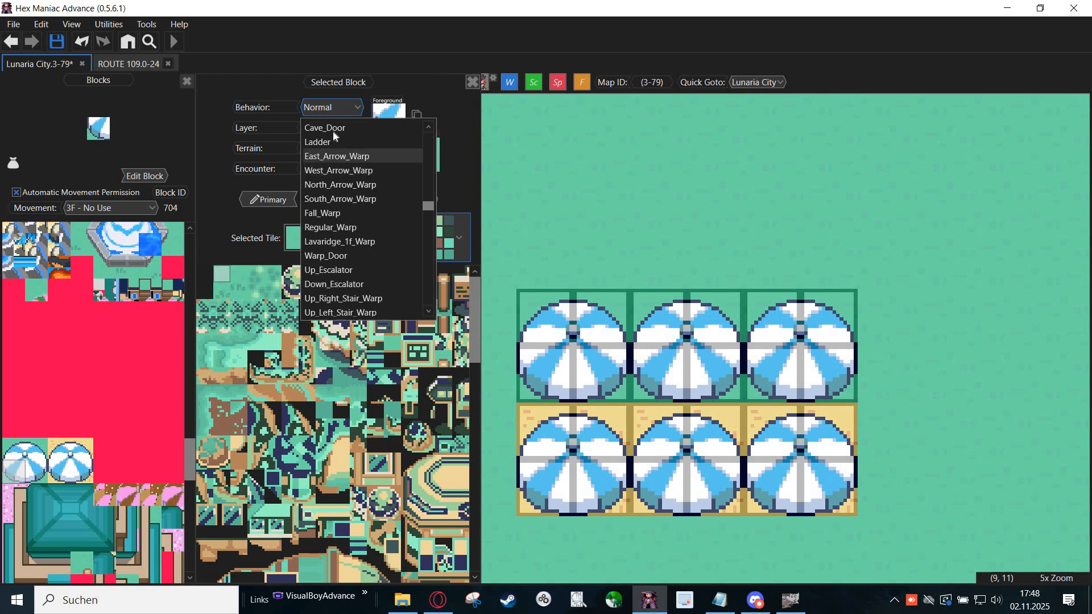
scroll(377, 193, up, 1)
scroll(380, 212, up, 8)
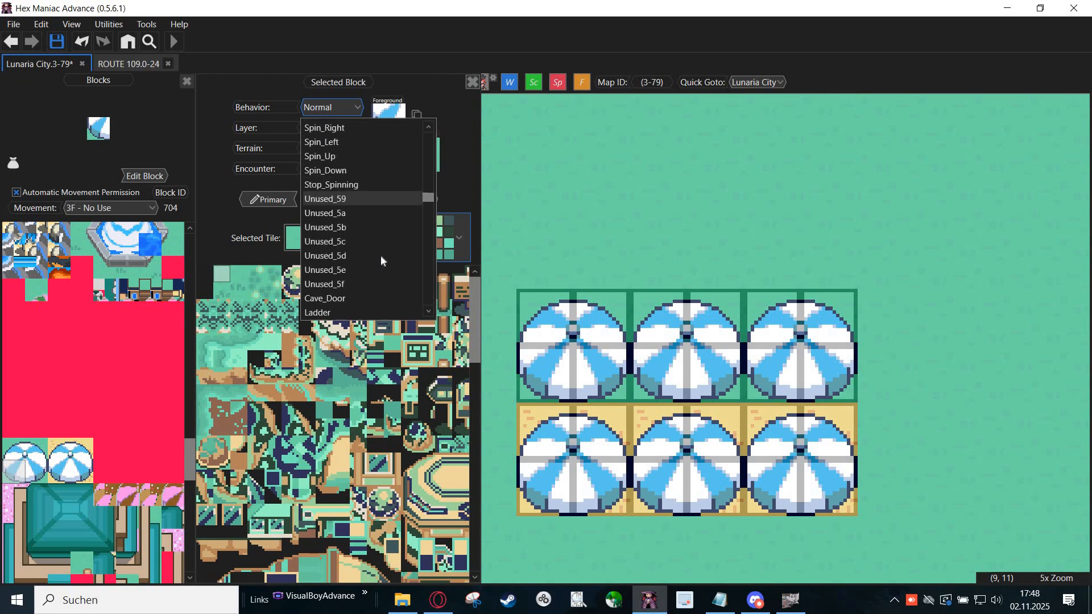
scroll(373, 255, up, 20)
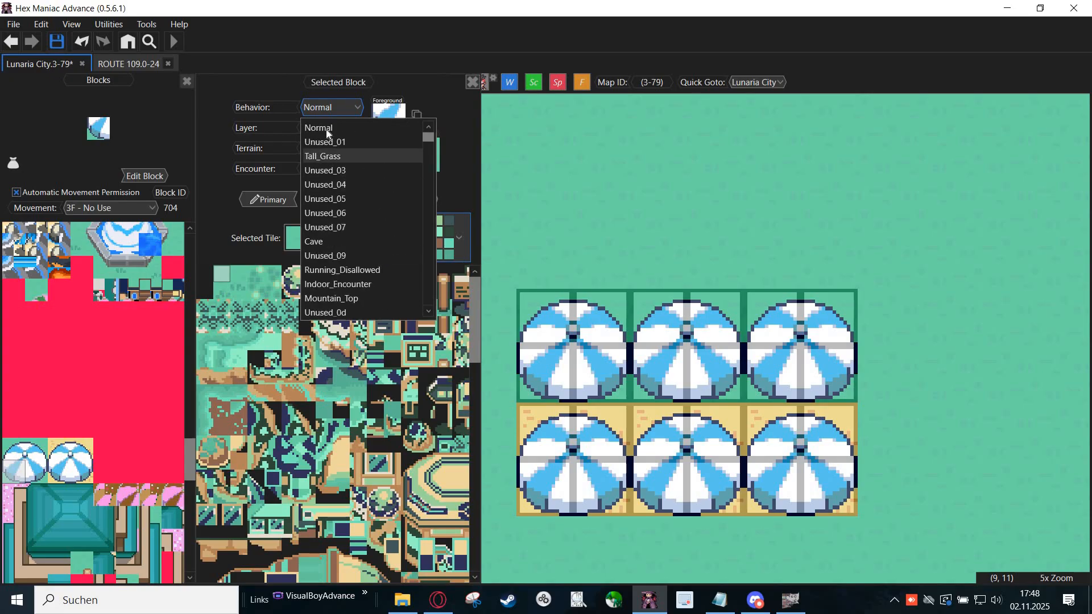
click(711, 346)
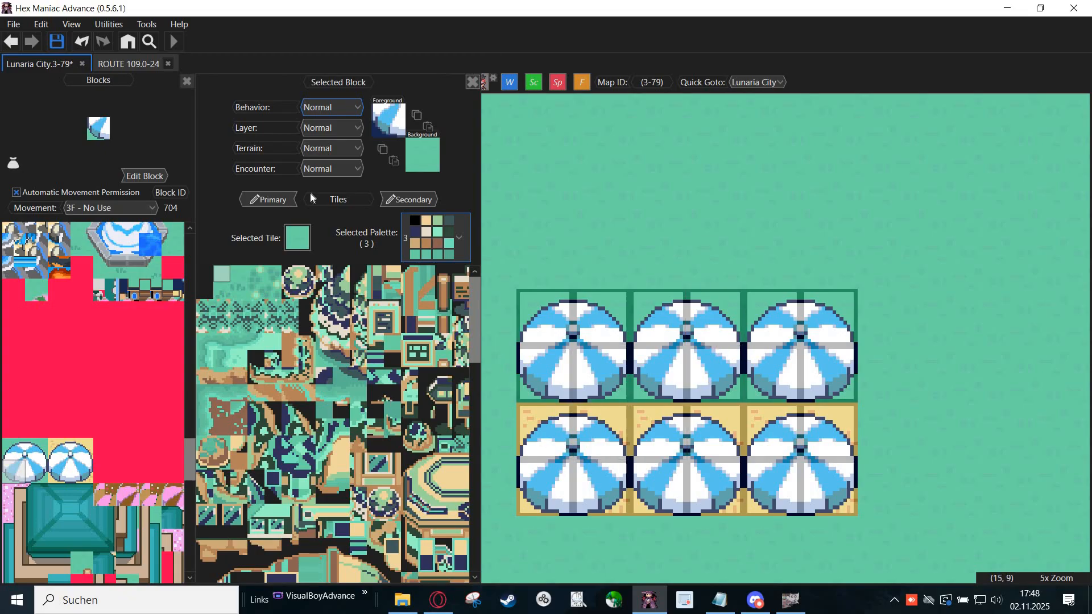
Step: Review the layer options for umbrella block 704 and set its layer to Covered
click(336, 127)
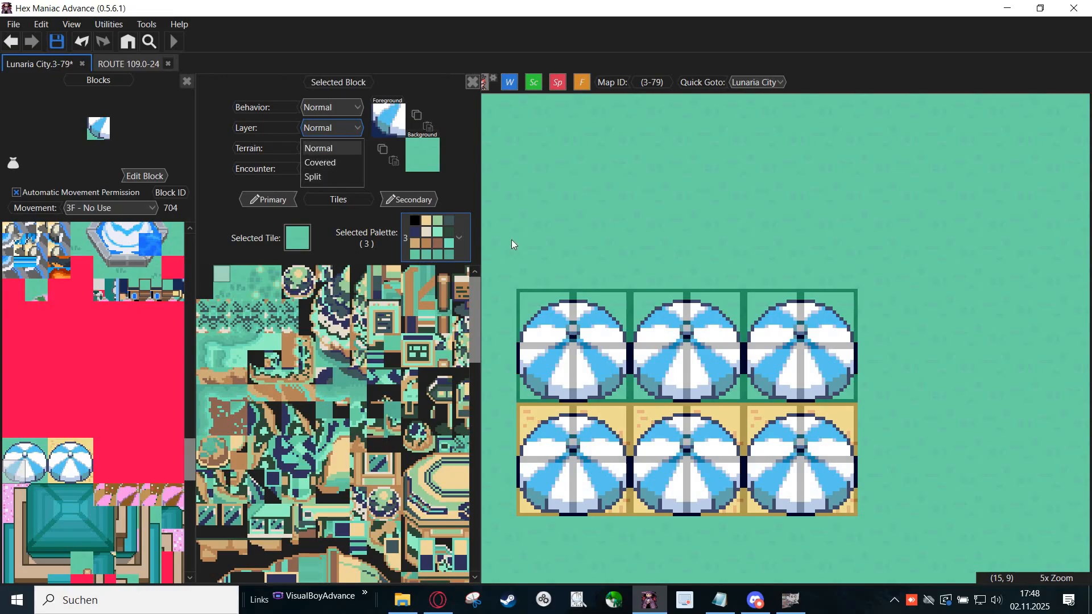
click(588, 339)
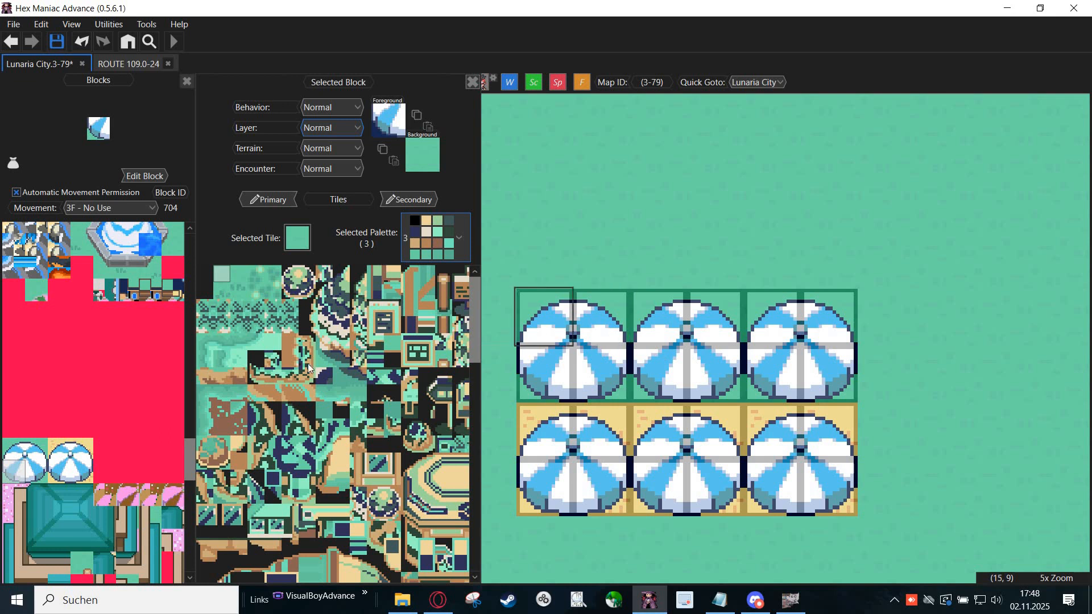
drag(531, 337, 691, 359)
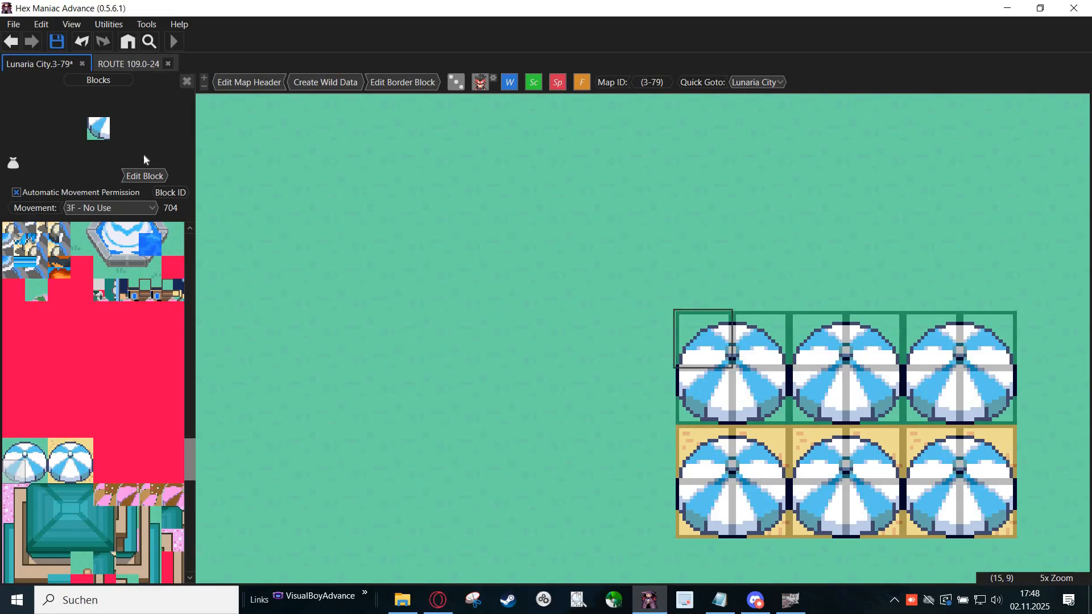
click(331, 128)
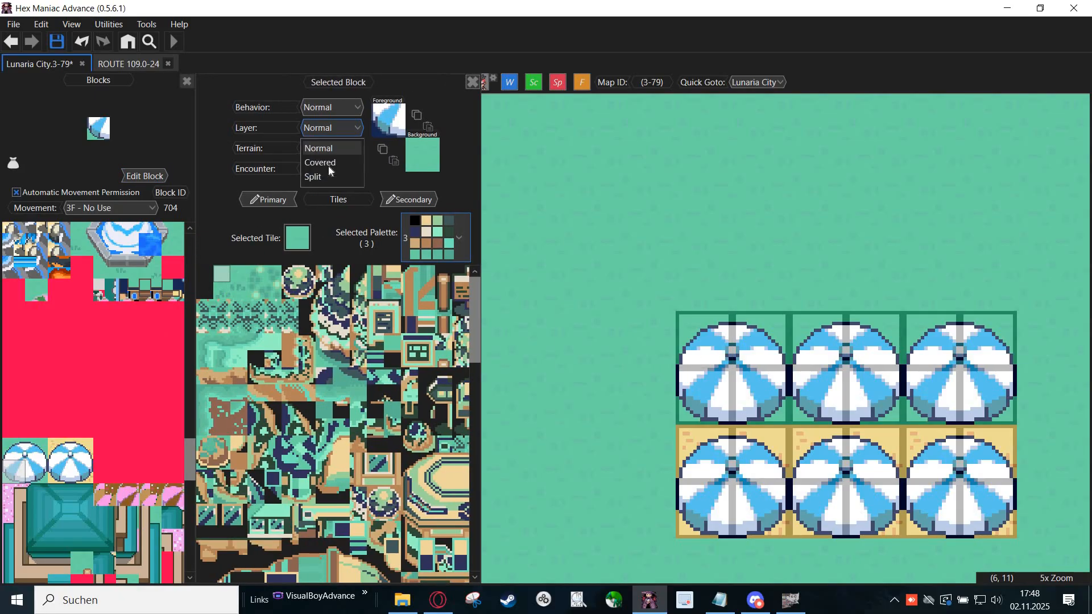
click(332, 163)
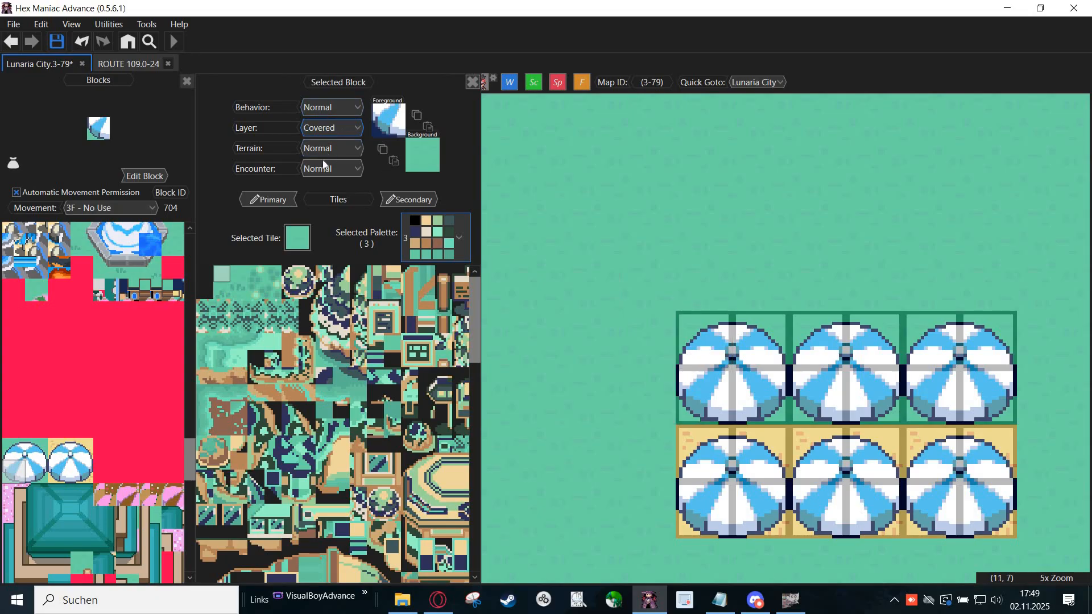
click(336, 127)
Step: Switch to the ROUTE 109 map and examine the behavior and layer settings of the original blue umbrella's blocks
click(129, 65)
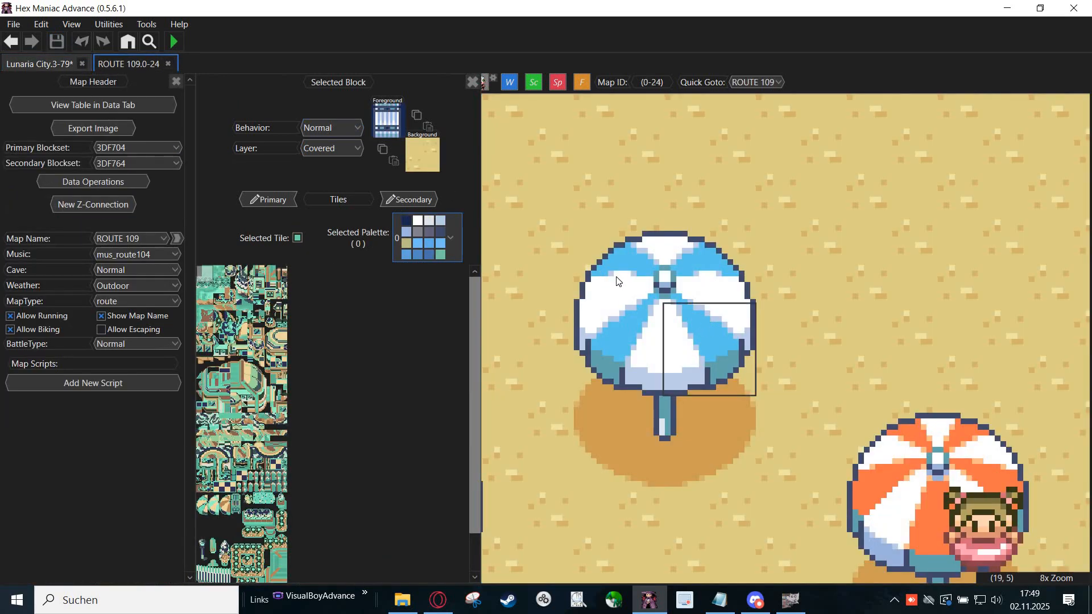
right_click(619, 256)
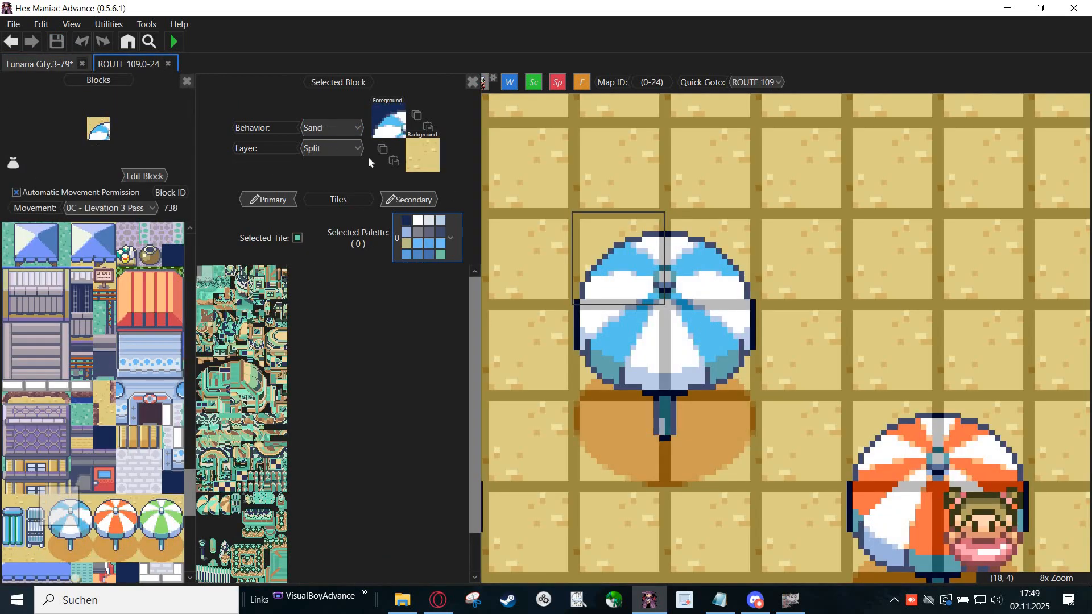
right_click(701, 347)
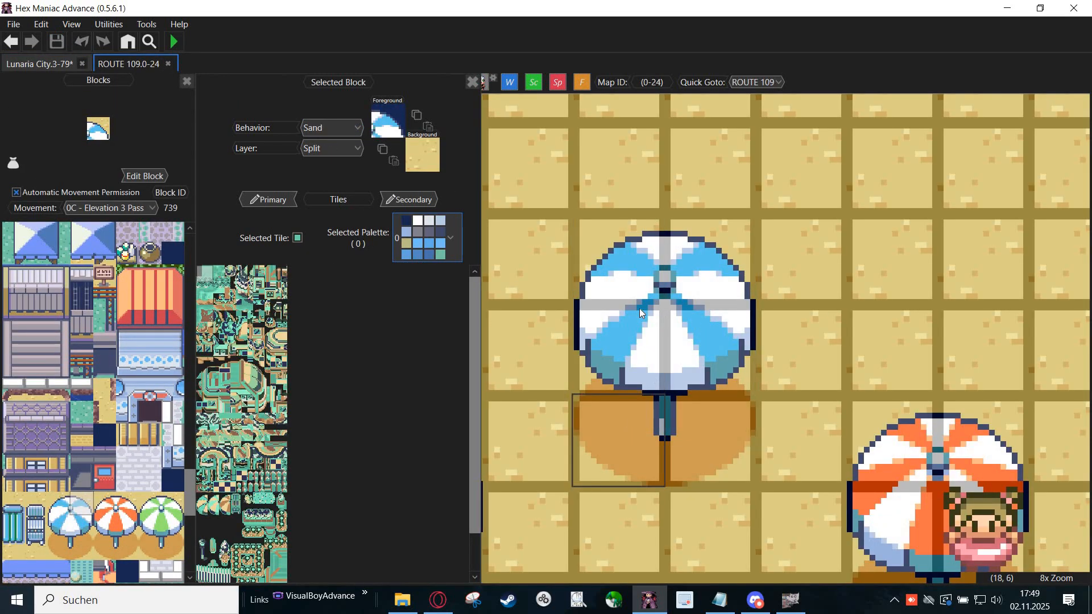
drag(607, 451, 630, 362)
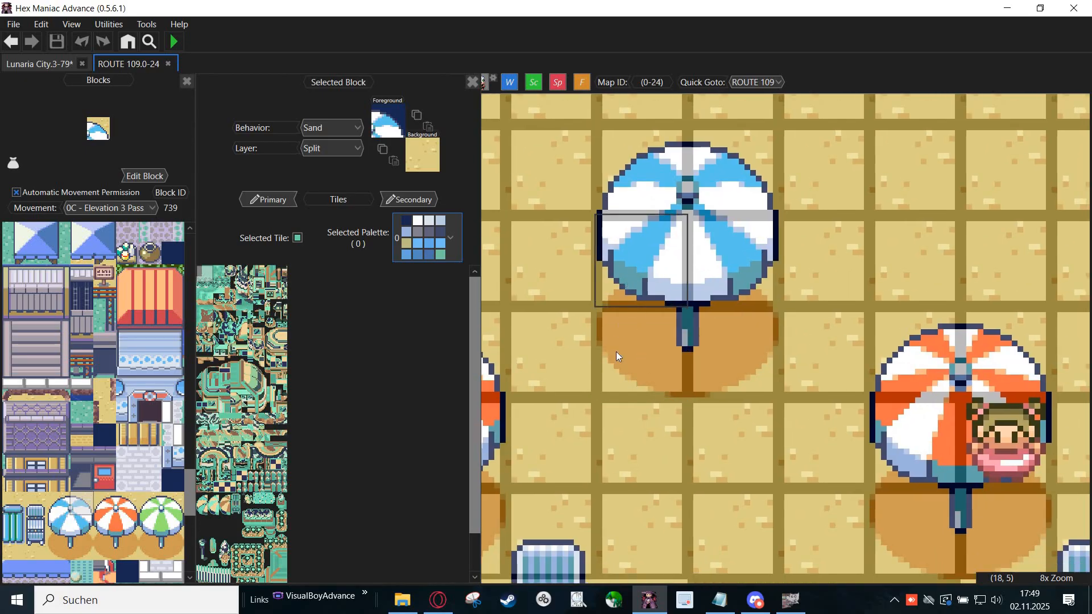
drag(693, 194, 635, 414)
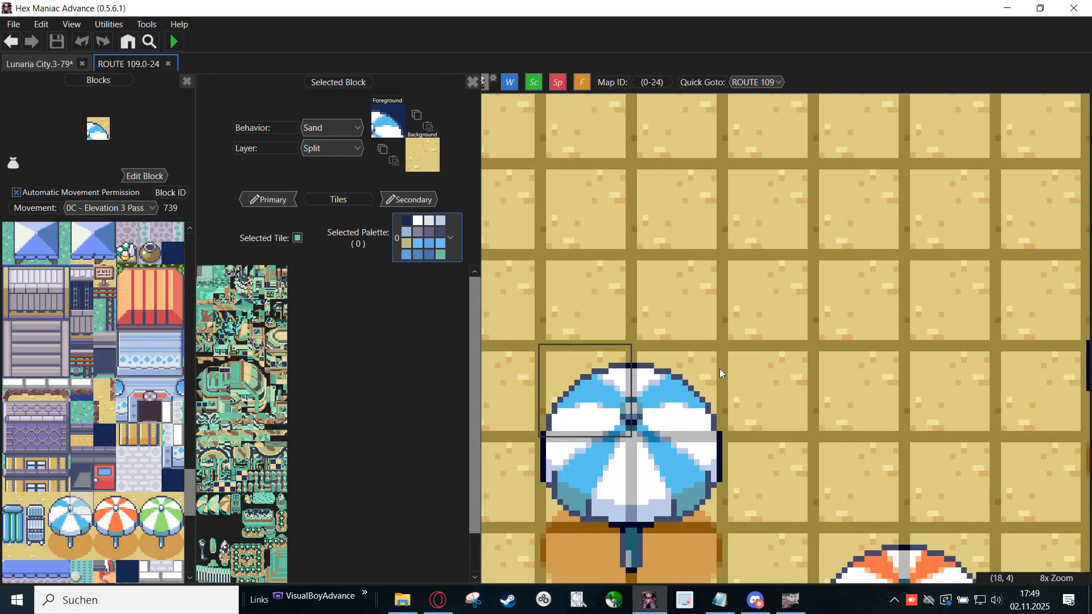
scroll(715, 405, down, 1)
scroll(716, 404, down, 7)
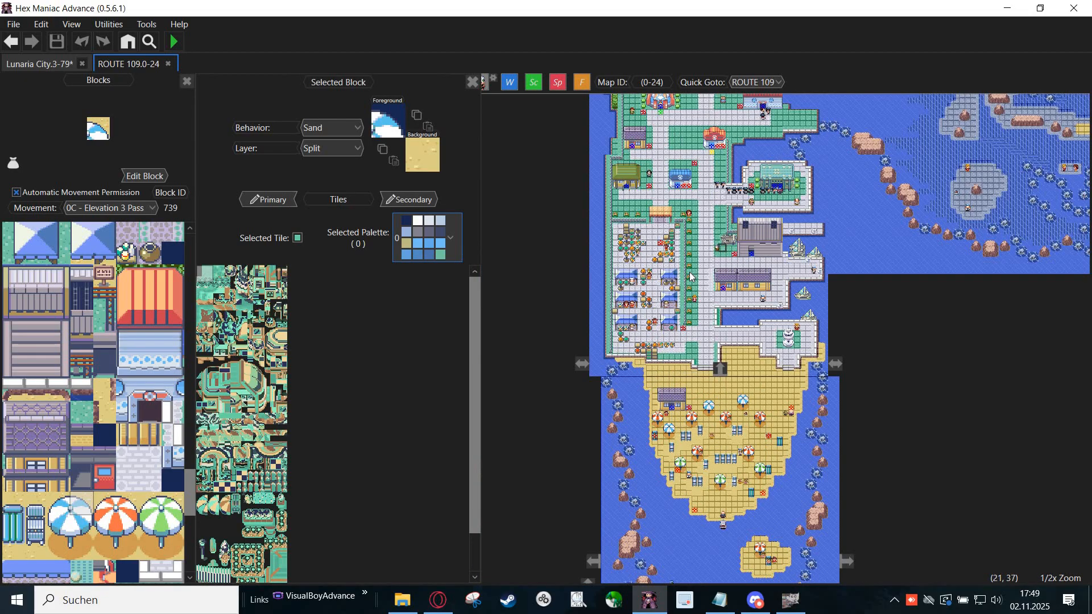
scroll(690, 272, up, 1)
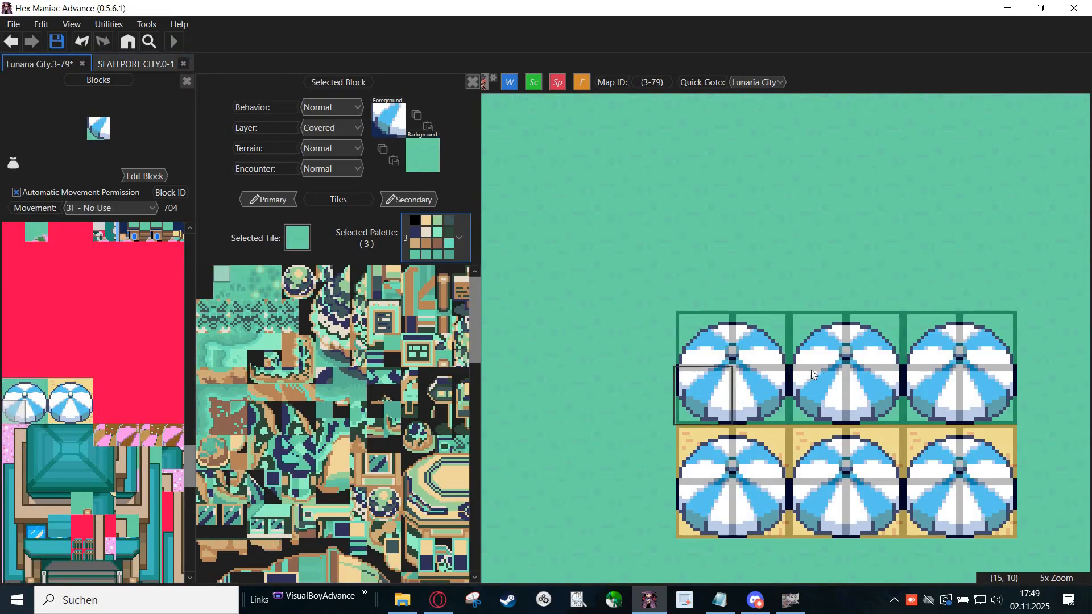
Step: Return to Lunaria City and inspect the block settings of the orange building's lower wall block to the right of its door
scroll(723, 382, up, 1)
click(472, 82)
scroll(449, 265, down, 1)
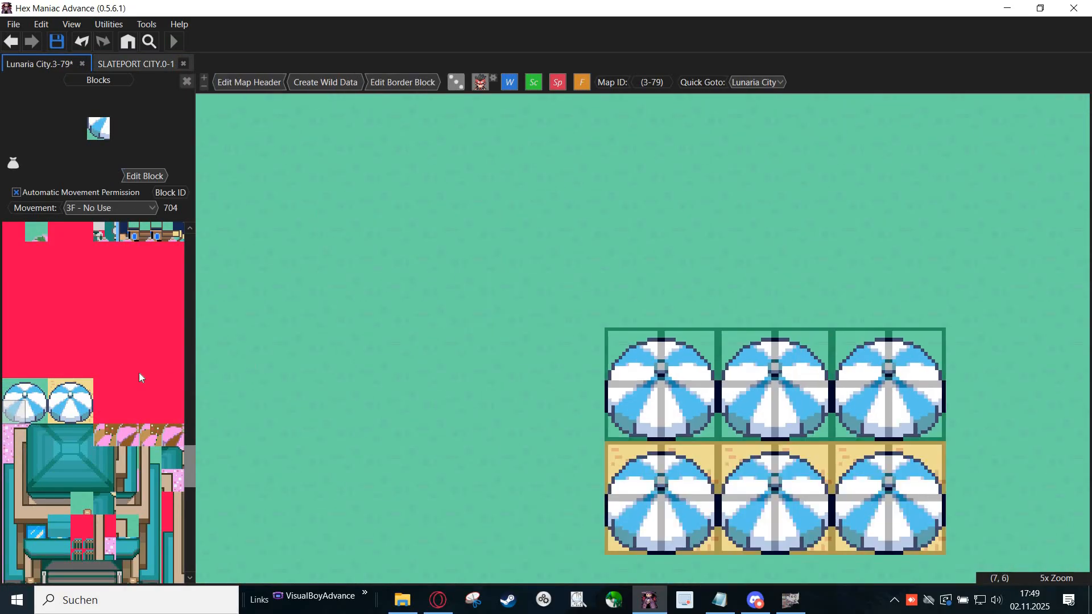
scroll(738, 315, down, 4)
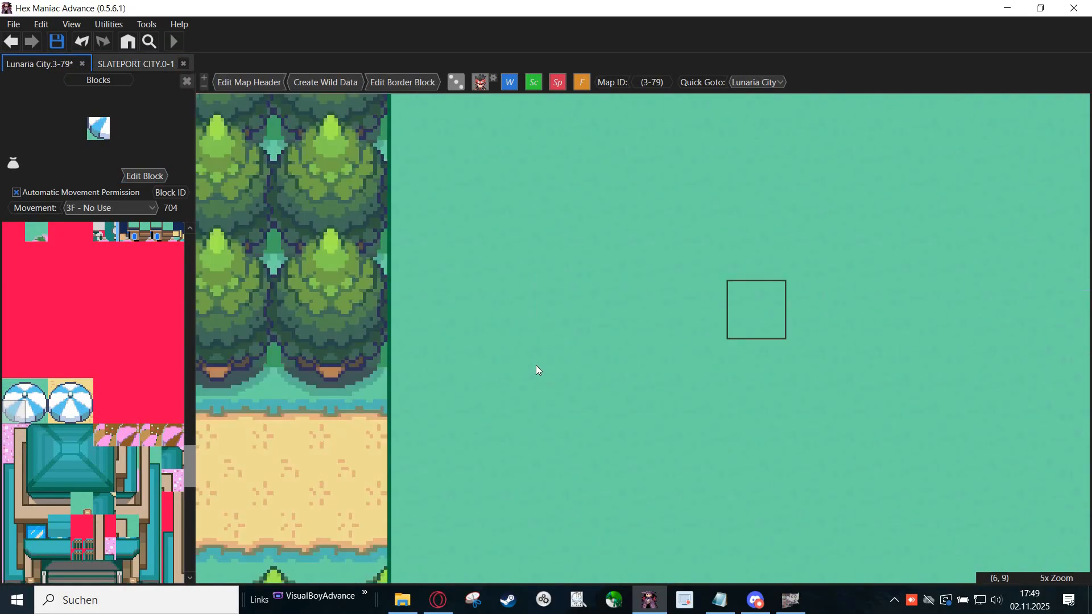
scroll(551, 411, up, 3)
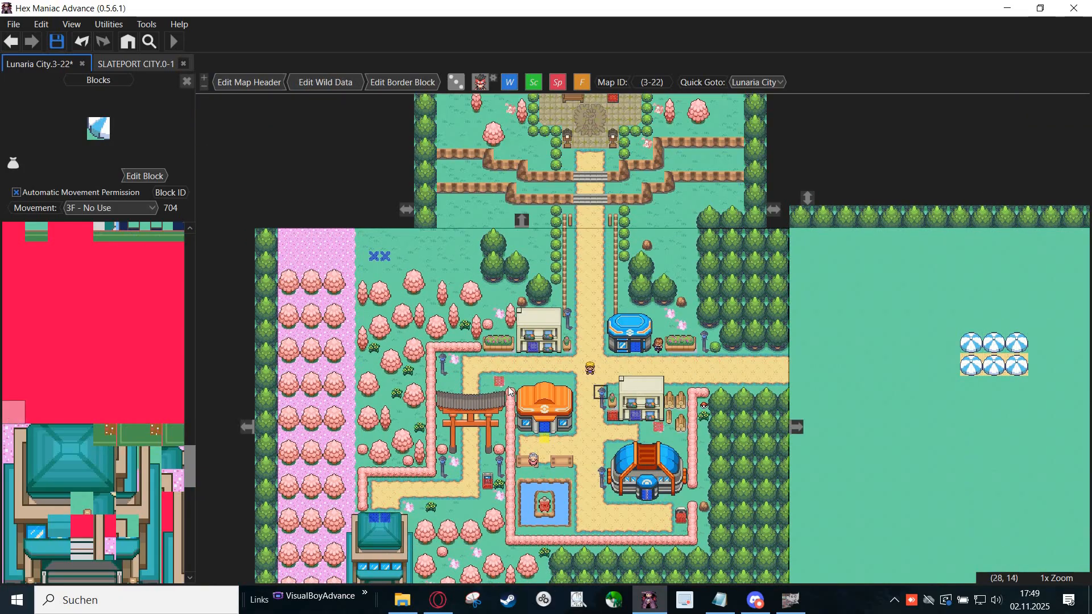
scroll(599, 419, up, 1)
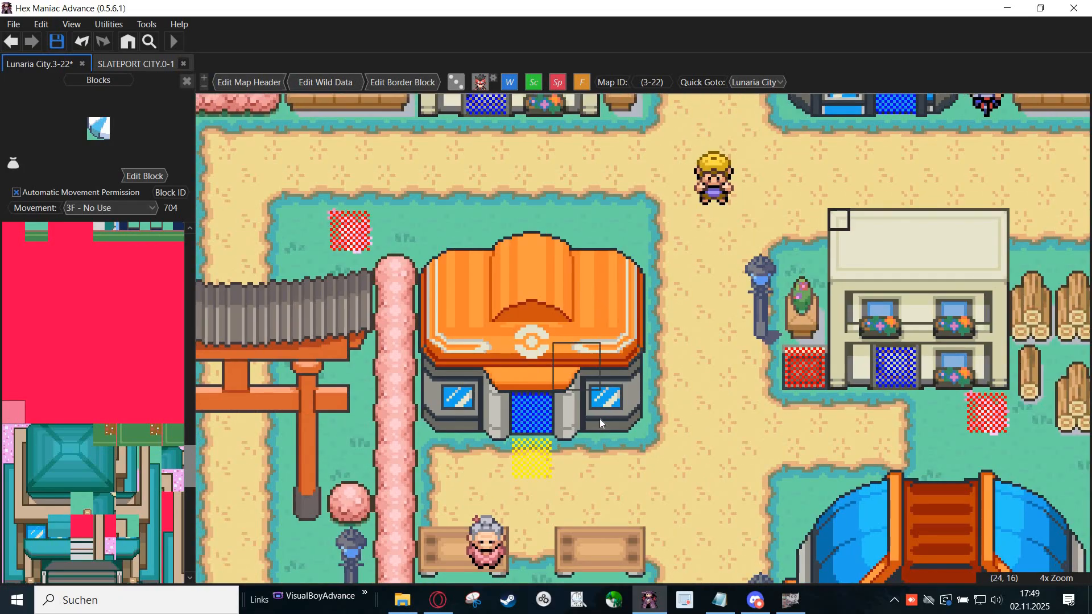
right_click(589, 418)
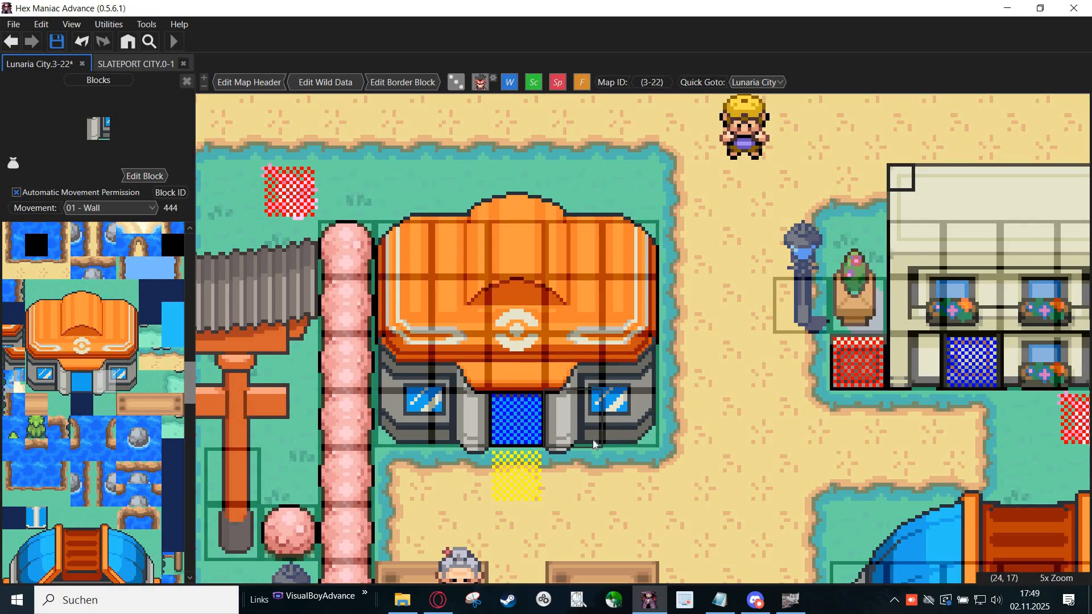
click(137, 176)
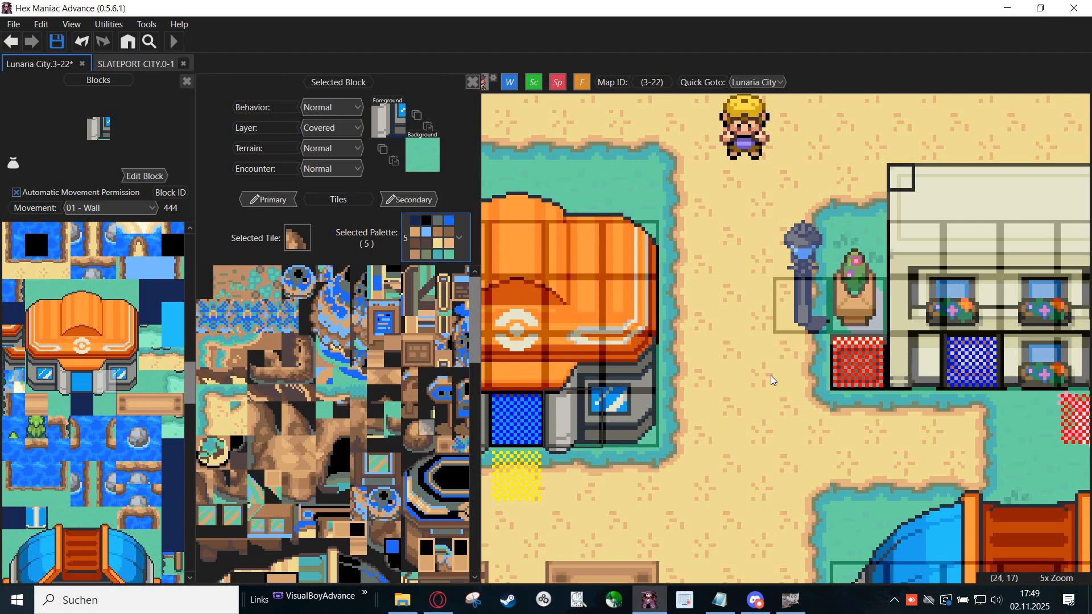
Step: Inspect the block settings of the top-middle roof block of the orange building
drag(666, 220, 768, 344)
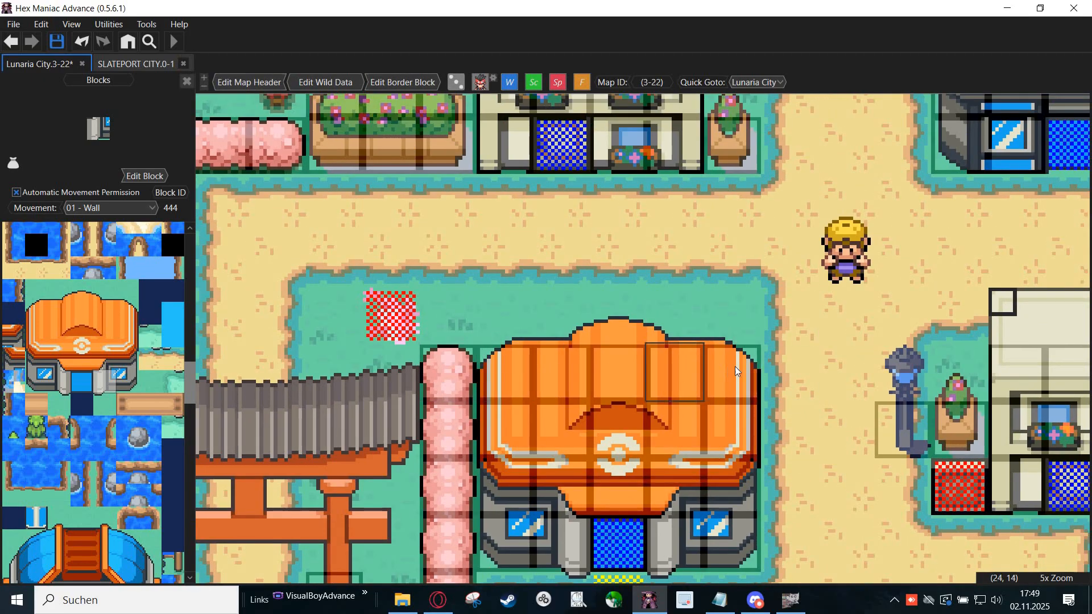
right_click(619, 329)
click(153, 177)
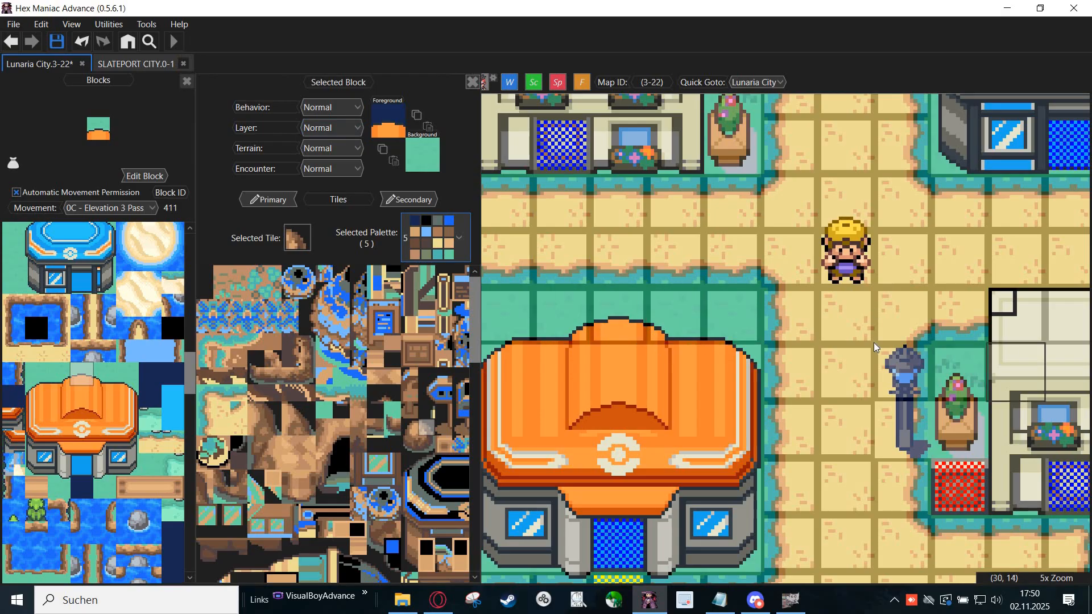
scroll(965, 375, down, 3)
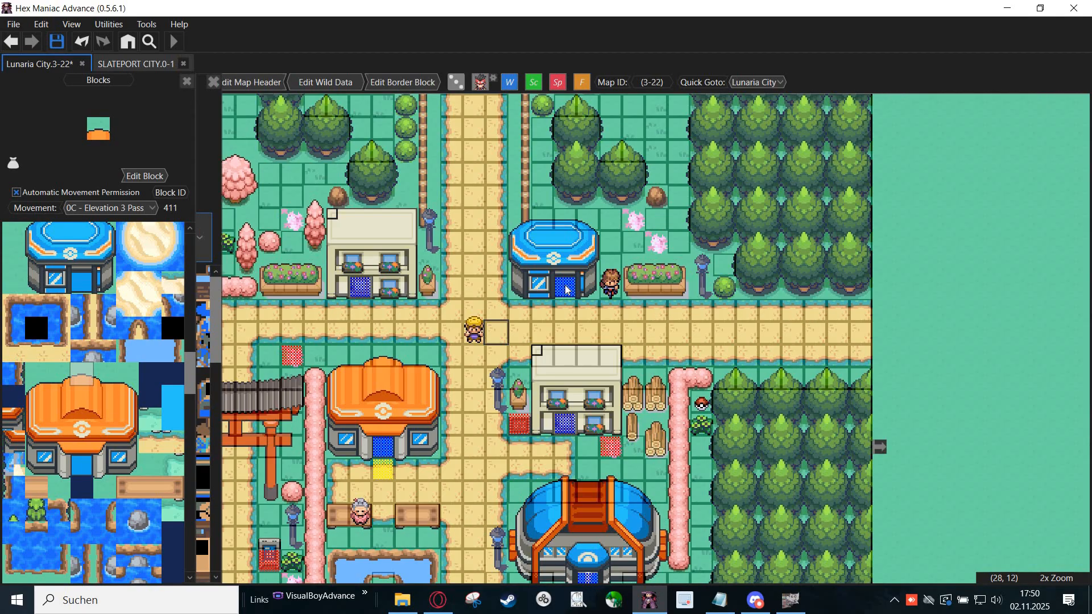
Step: Go to the umbrella test map and review the terrain options in the settings of the orange roof block 411
double_click(566, 290)
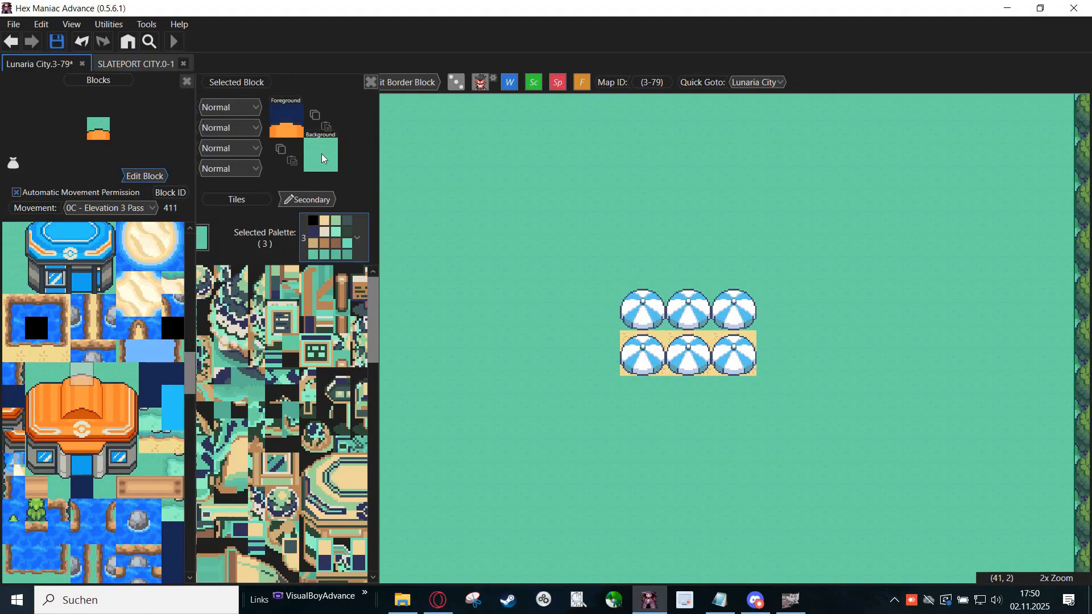
click(323, 152)
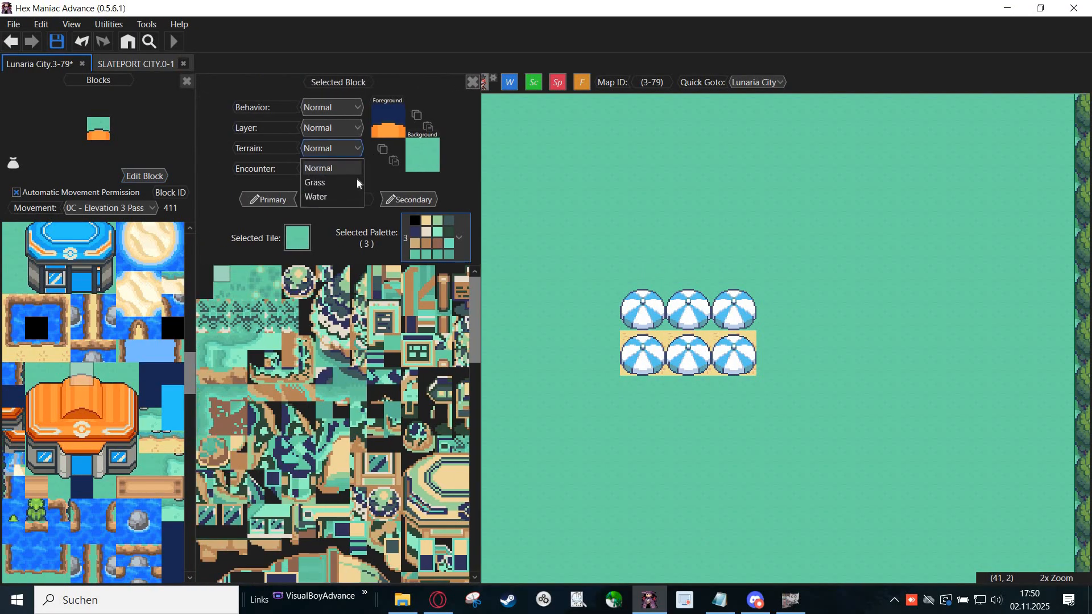
click(643, 273)
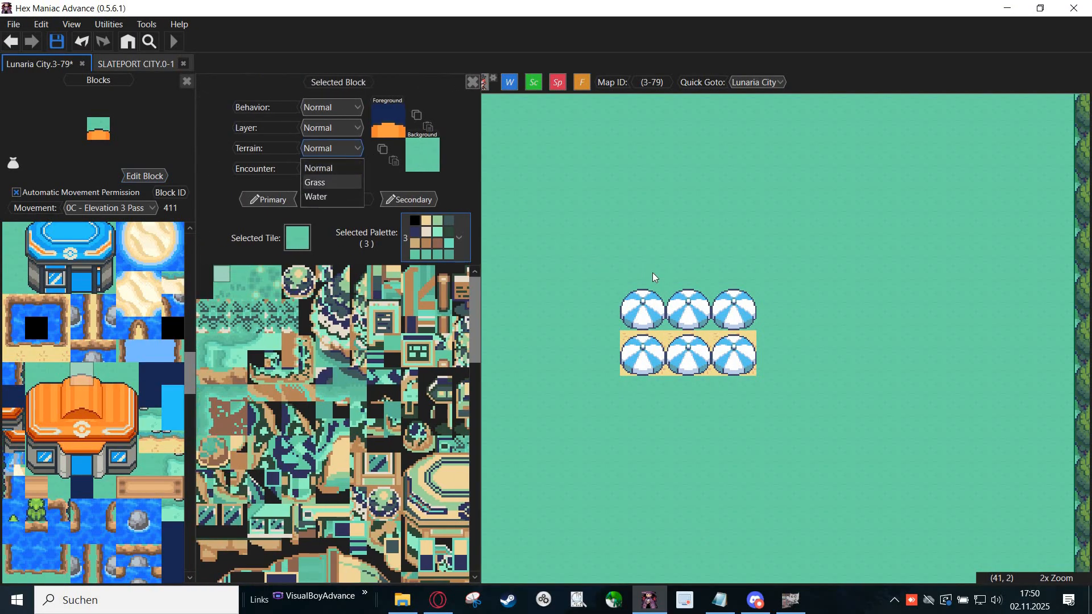
click(335, 156)
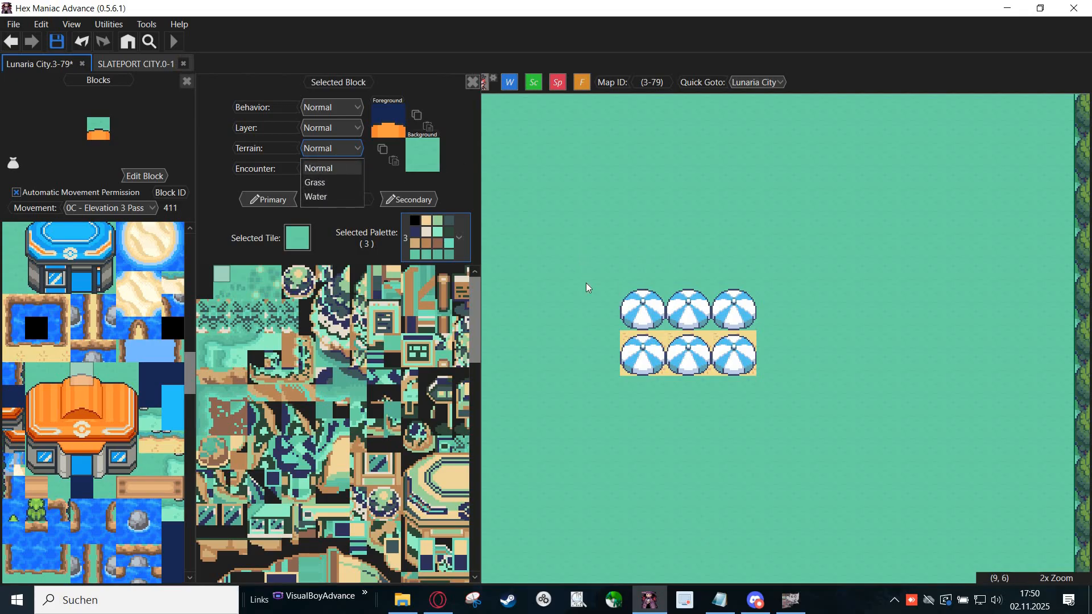
click(572, 311)
Step: Stamp a 3x3 patch of tall grass blocks directly beneath the umbrellas on Lunaria City map 3-79
scroll(573, 311, down, 1)
drag(509, 323, 901, 326)
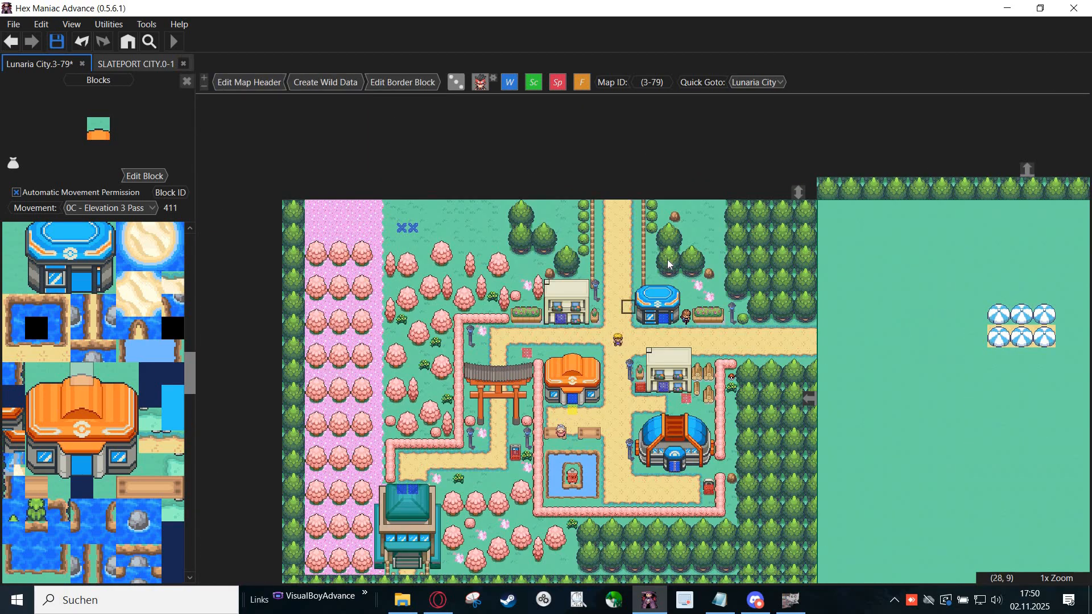
drag(636, 326, 663, 266)
scroll(669, 262, up, 1)
scroll(606, 299, down, 1)
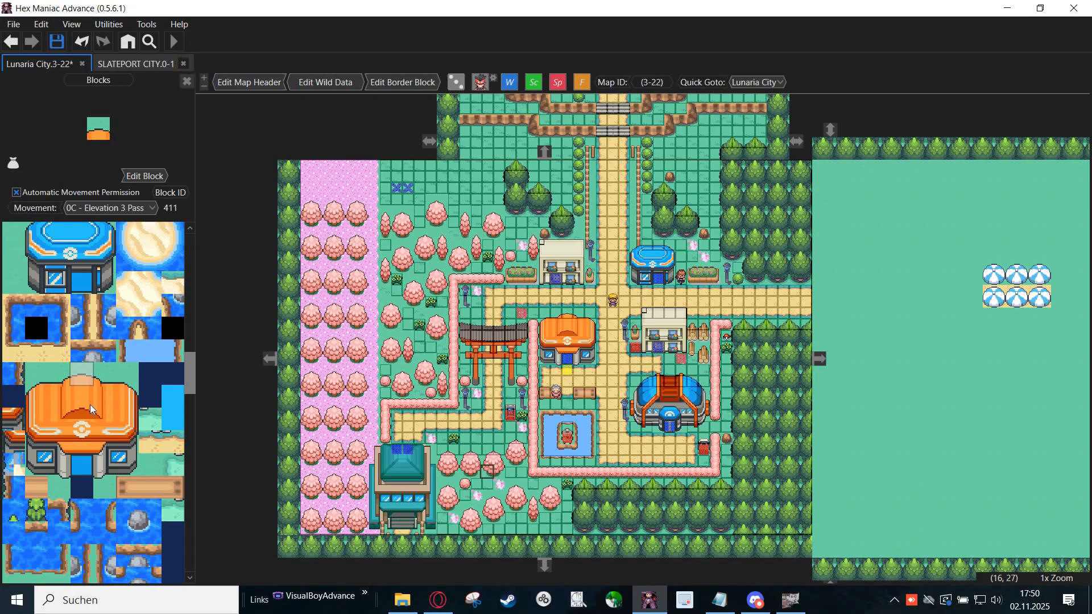
scroll(69, 326, up, 5)
scroll(69, 324, up, 11)
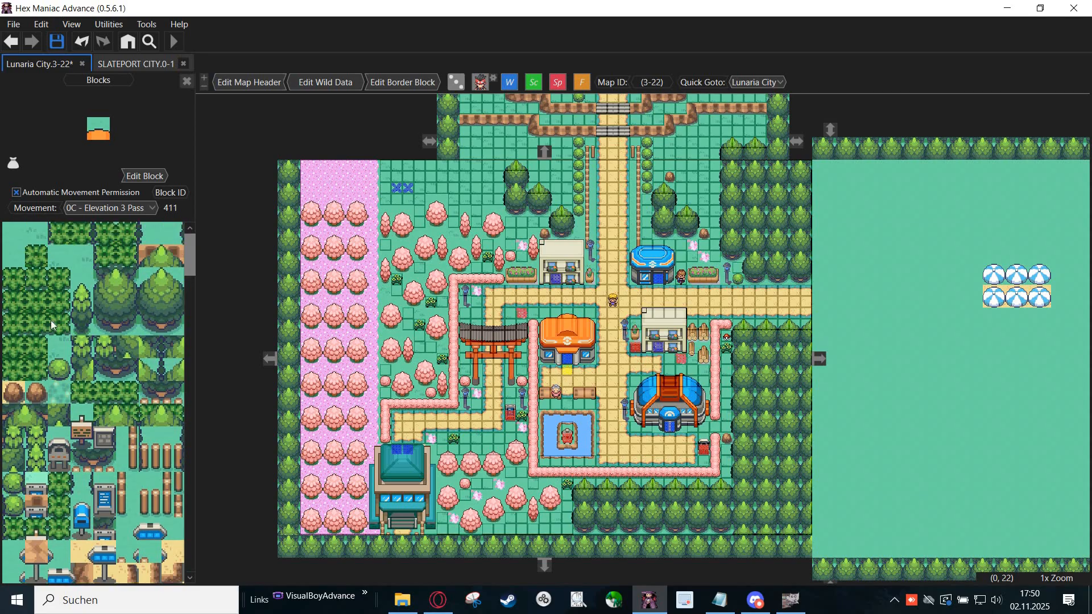
drag(13, 279, 59, 324)
drag(1011, 324, 587, 356)
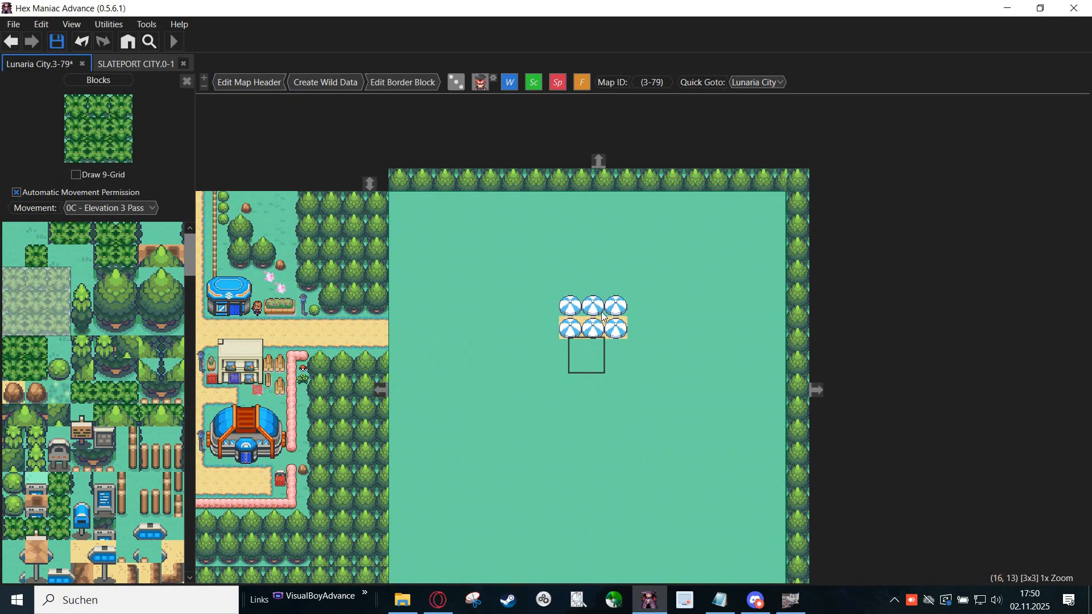
scroll(574, 368, up, 2)
click(798, 333)
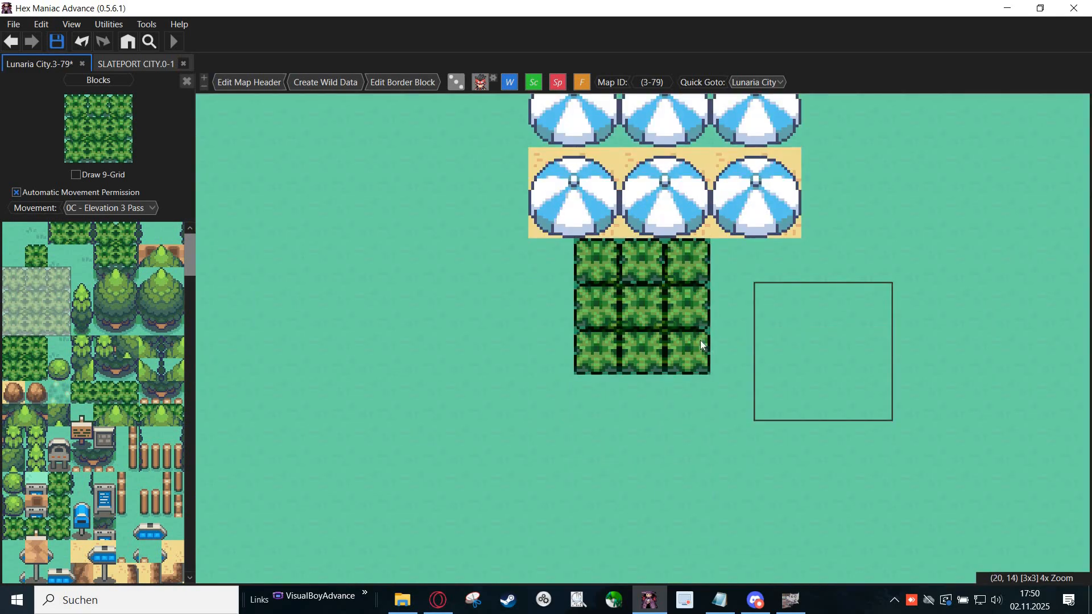
Step: Review the map header settings of the umbrella test map, then return to its block list
scroll(739, 336, down, 1)
drag(899, 318, 476, 348)
key(Escape)
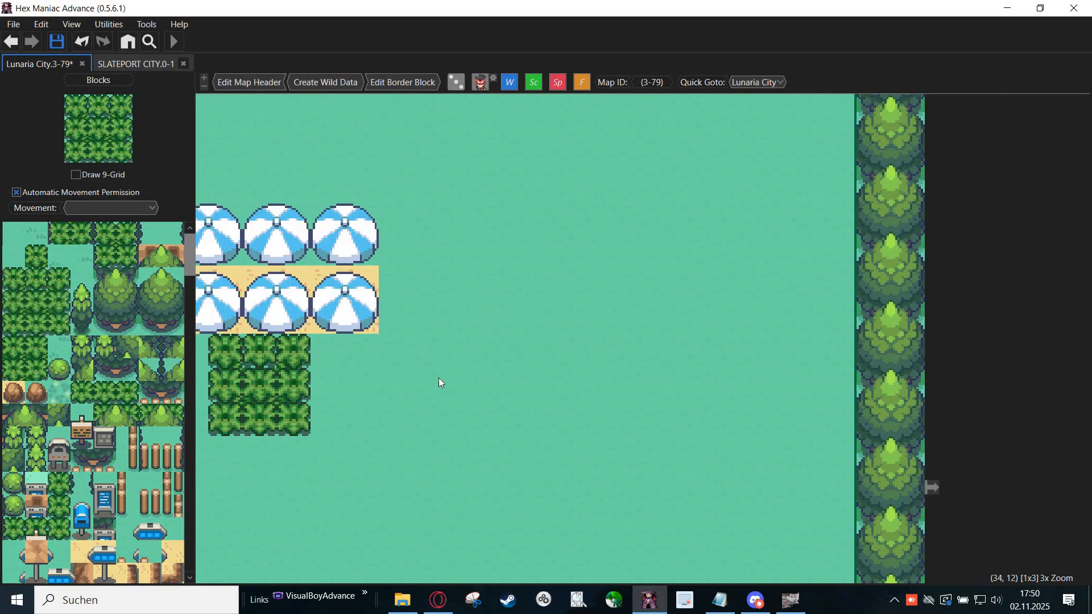
drag(280, 347, 472, 356)
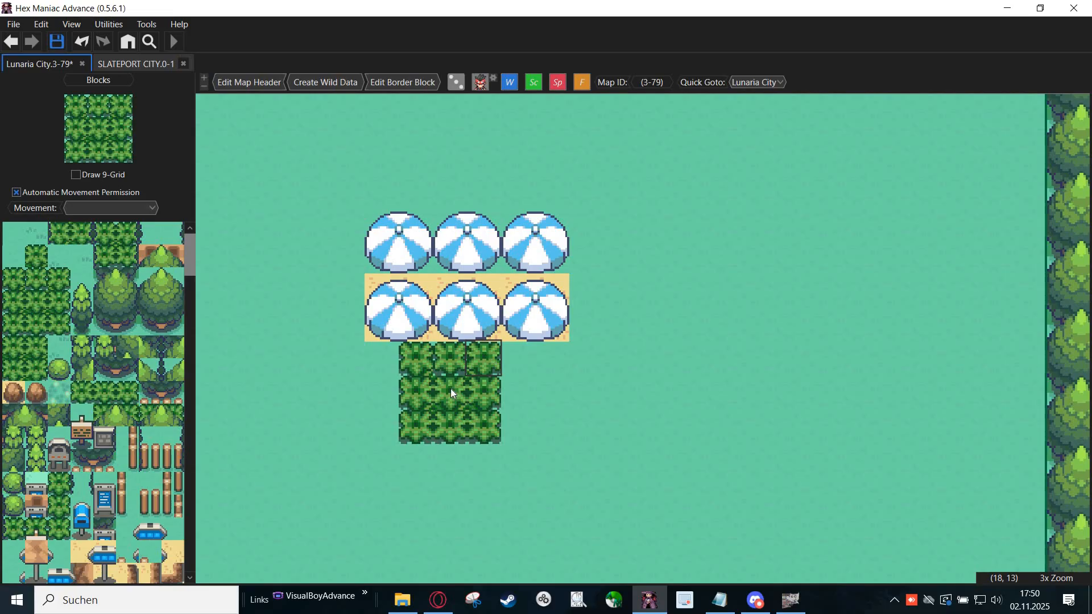
click(242, 83)
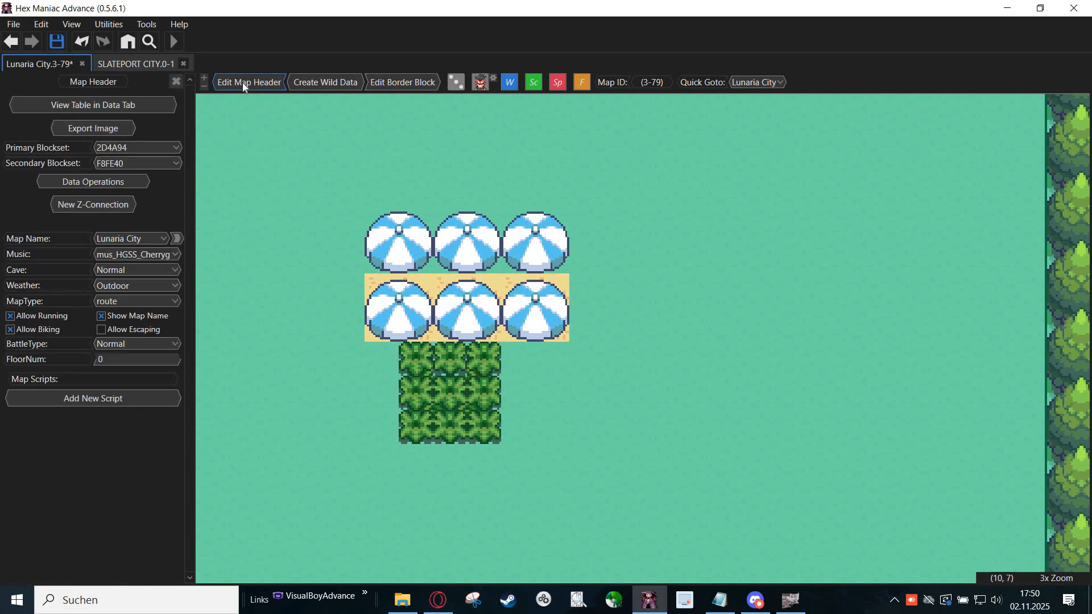
click(242, 83)
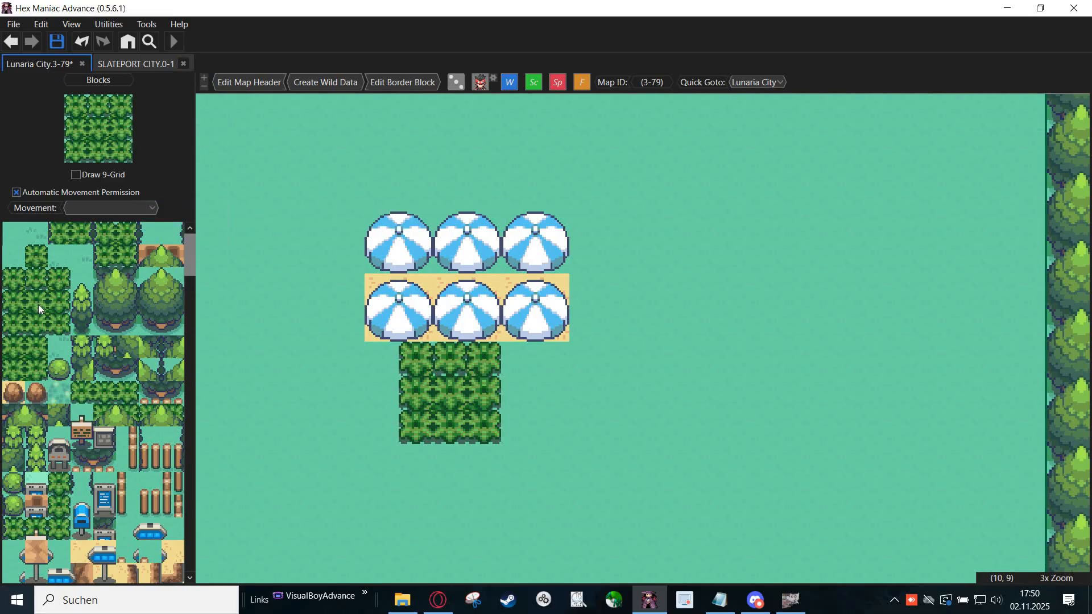
Step: Inspect the settings of tall grass block 24 and review its encounter options
click(15, 302)
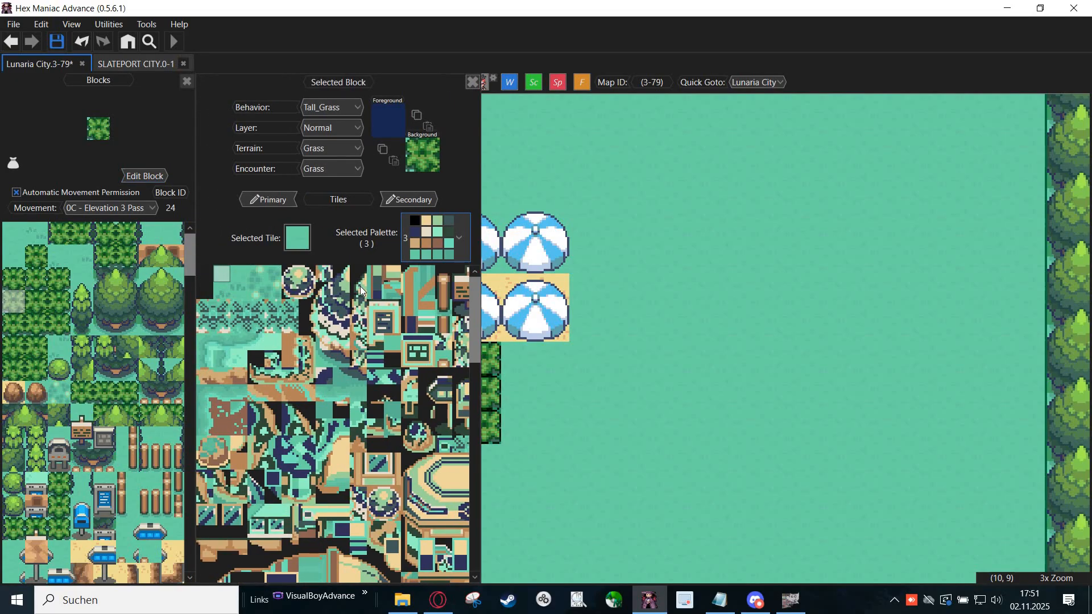
click(339, 169)
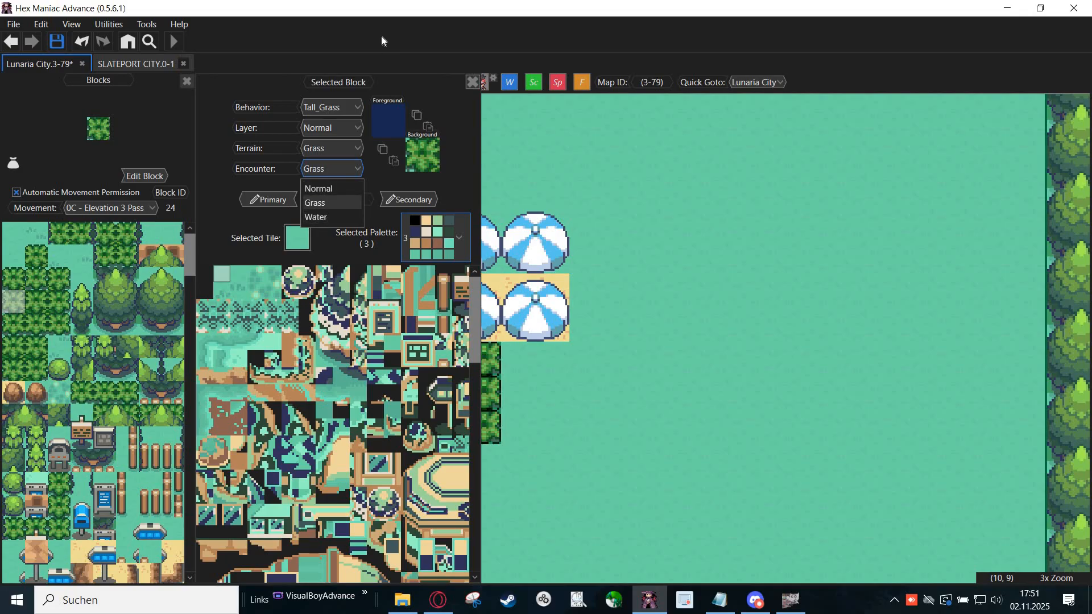
drag(569, 388, 739, 377)
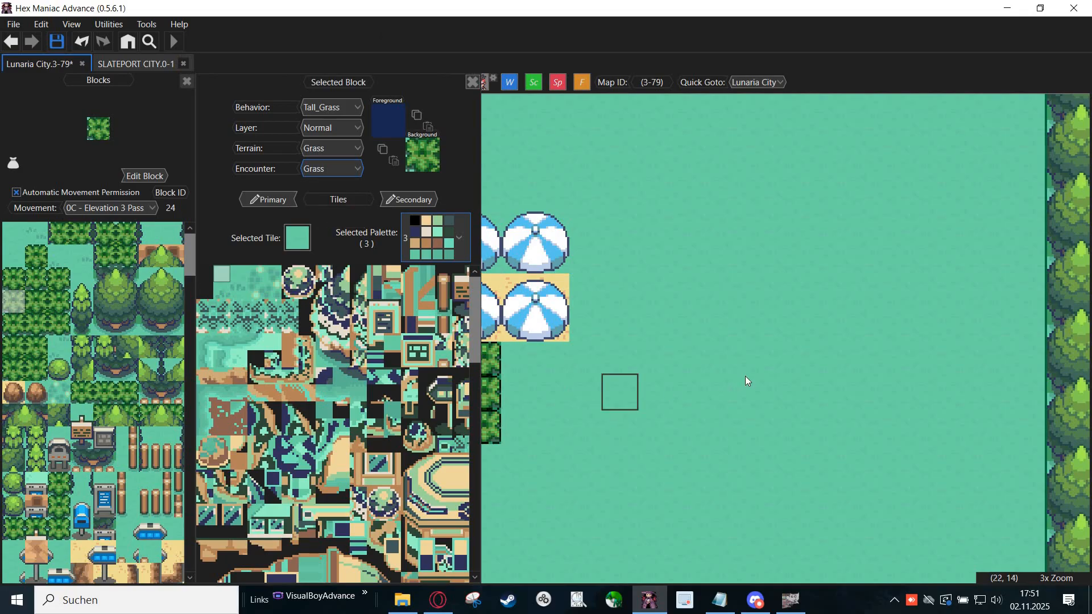
Step: Pick tall grass block 26 from the placed patch and inspect its behavior, layer, terrain and encounter settings
right_click(629, 372)
click(144, 174)
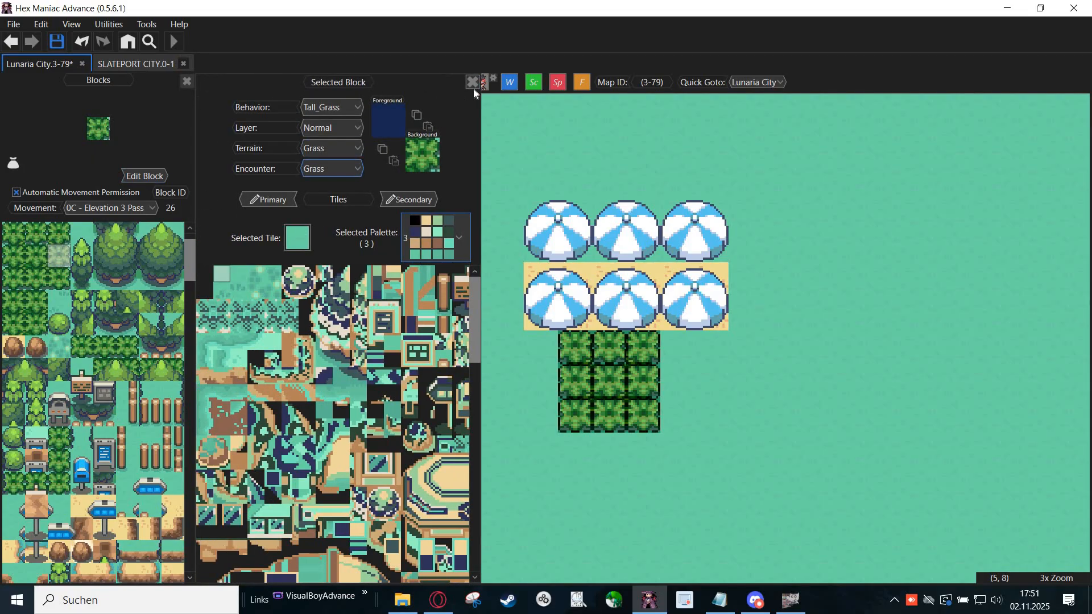
click(474, 83)
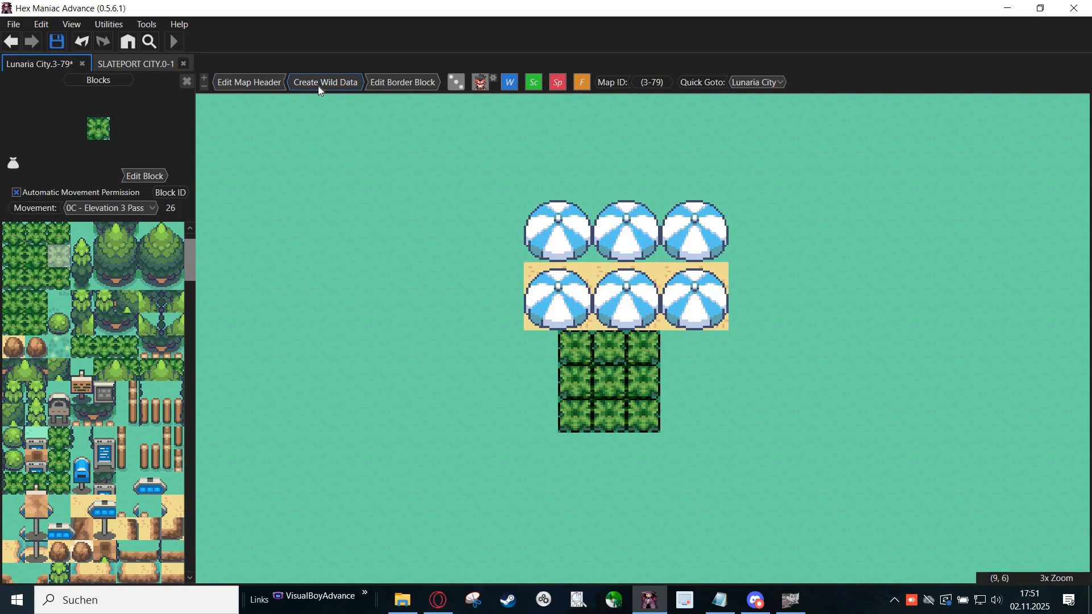
click(149, 176)
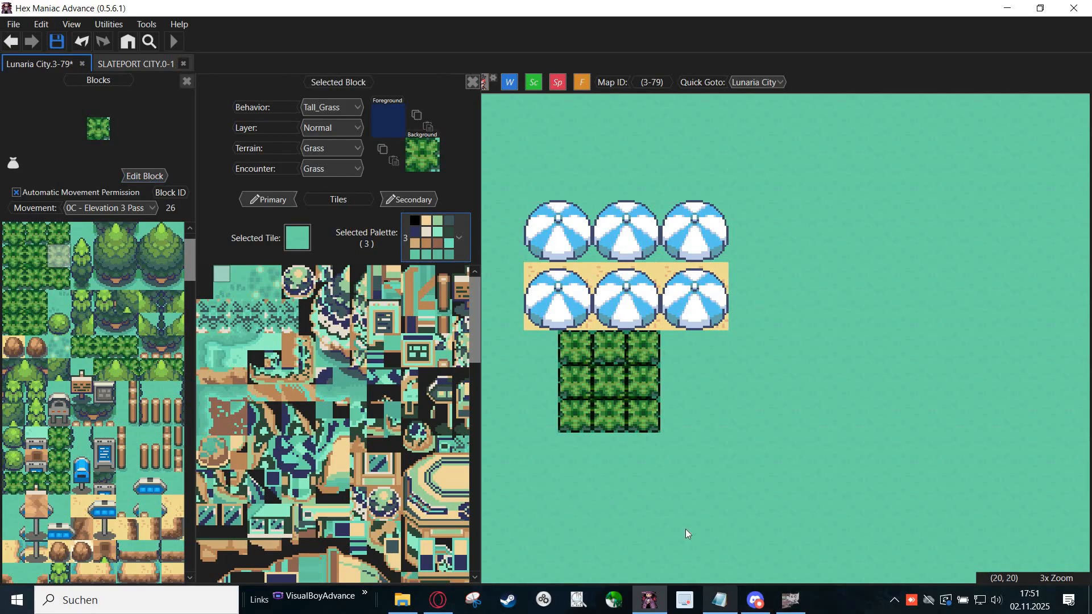
Step: Check the tileset efficiency item in the tileset tutorial notes in Notepad, then return to Hex Maniac Advance
click(719, 600)
drag(478, 359, 359, 355)
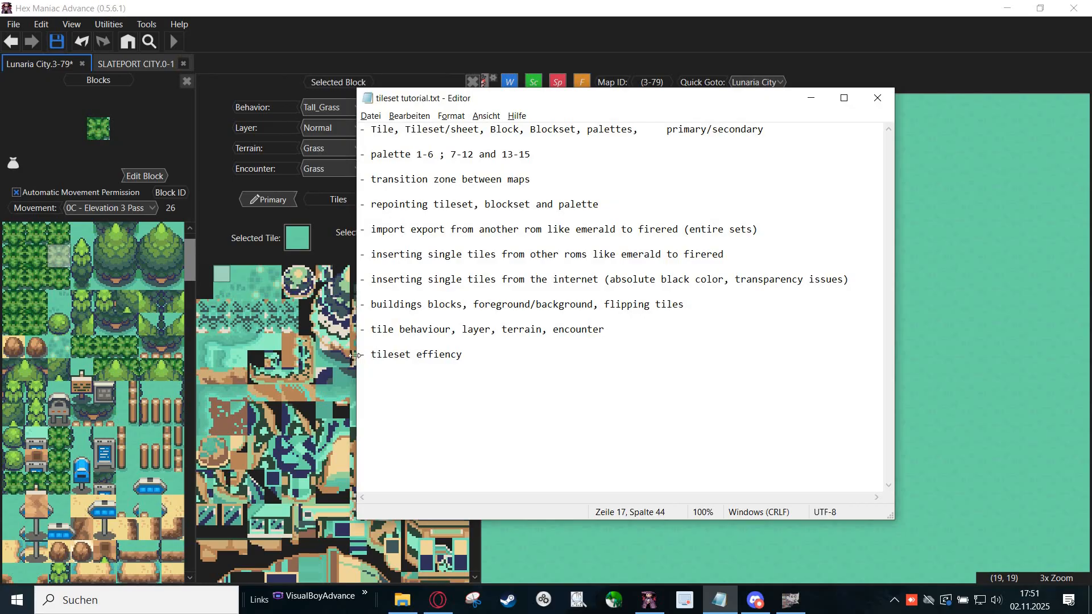
click(484, 353)
click(425, 15)
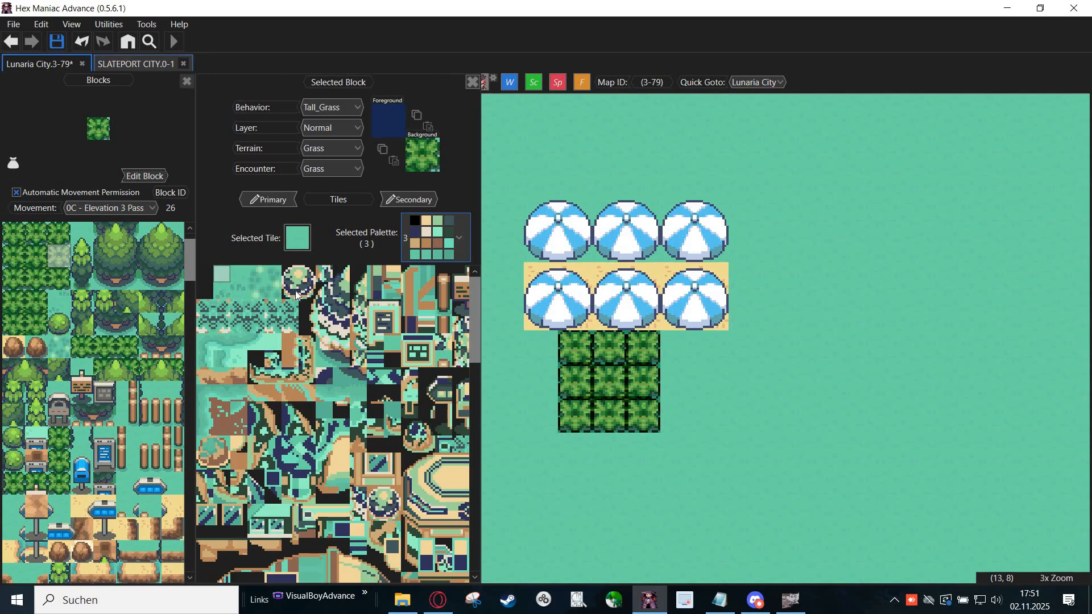
Step: Open SLATEPORT CITY's secondary tileset in the image editor and examine its half-drawn umbrella tiles up close
click(141, 64)
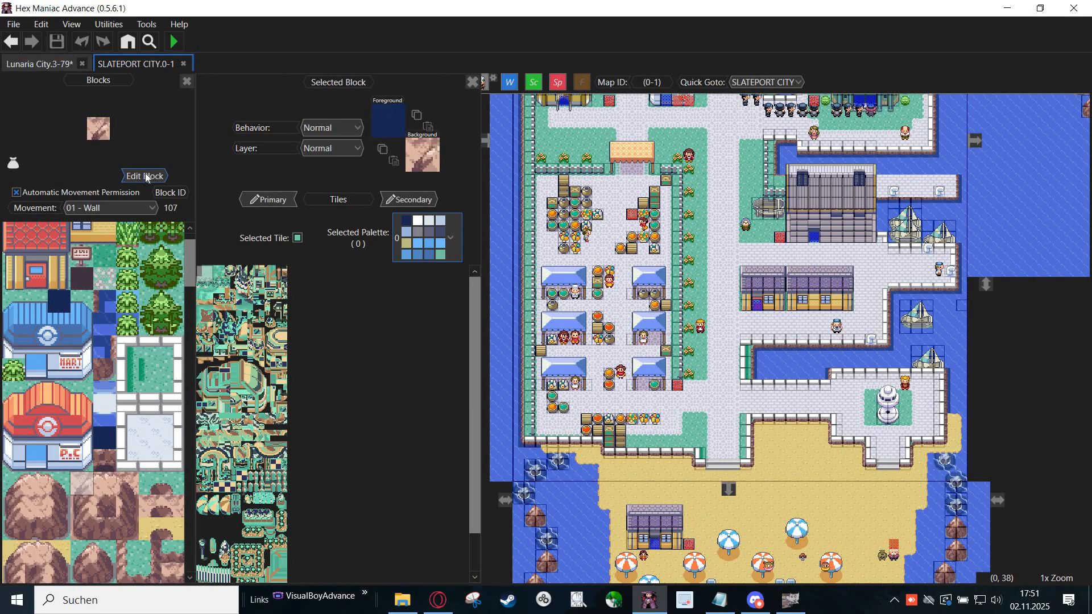
click(403, 201)
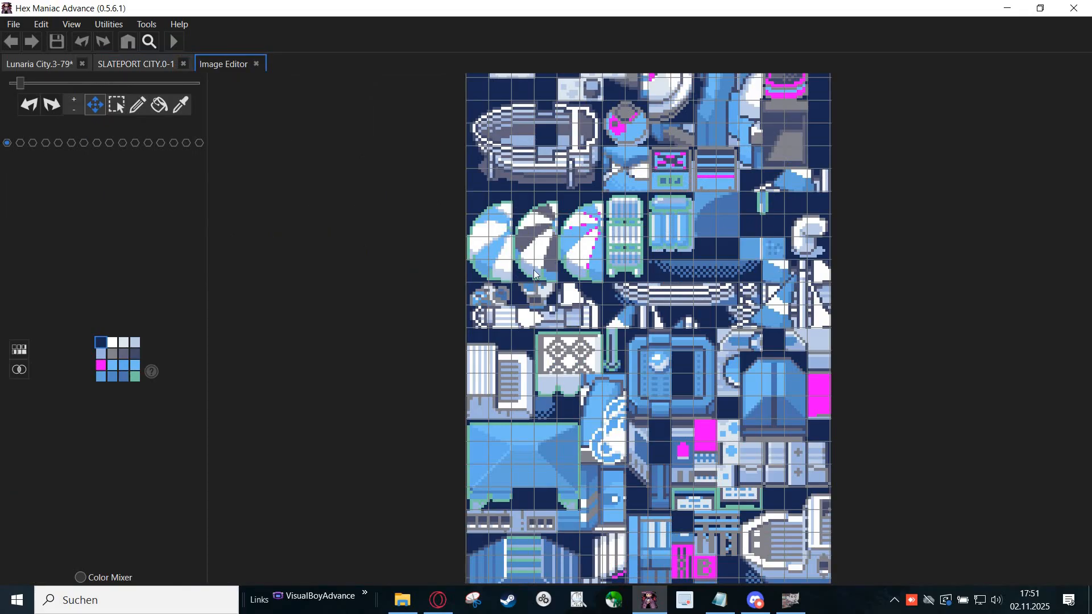
drag(637, 178, 579, 237)
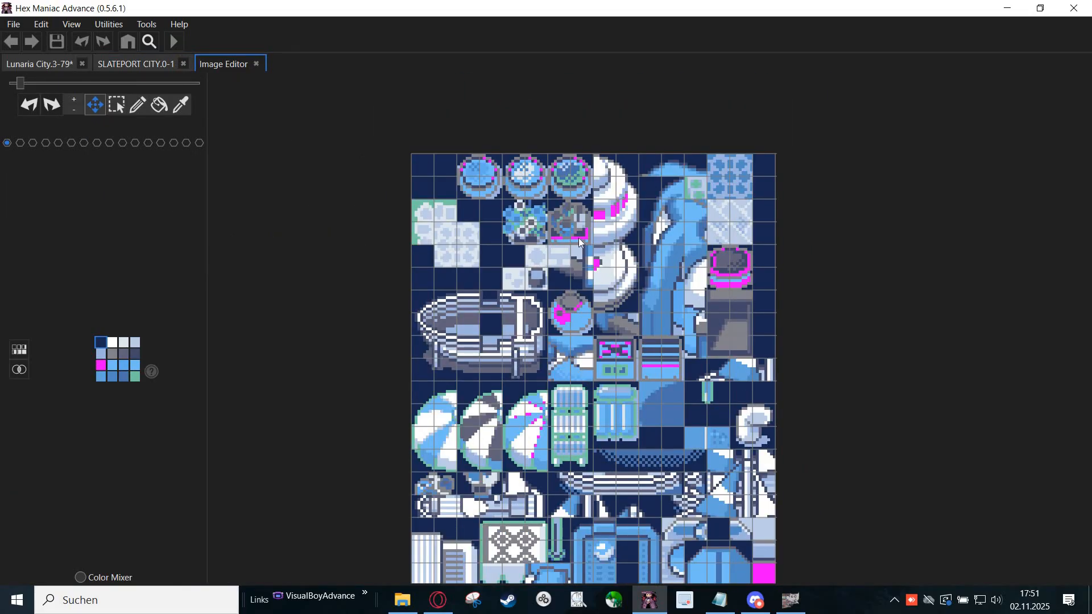
scroll(452, 272, up, 1)
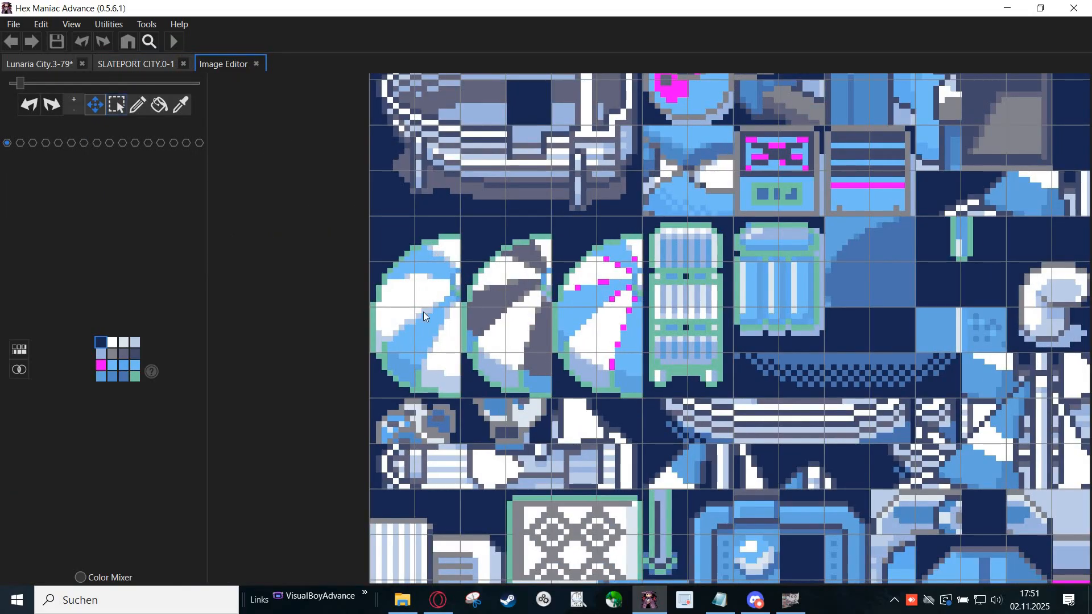
scroll(640, 342, down, 3)
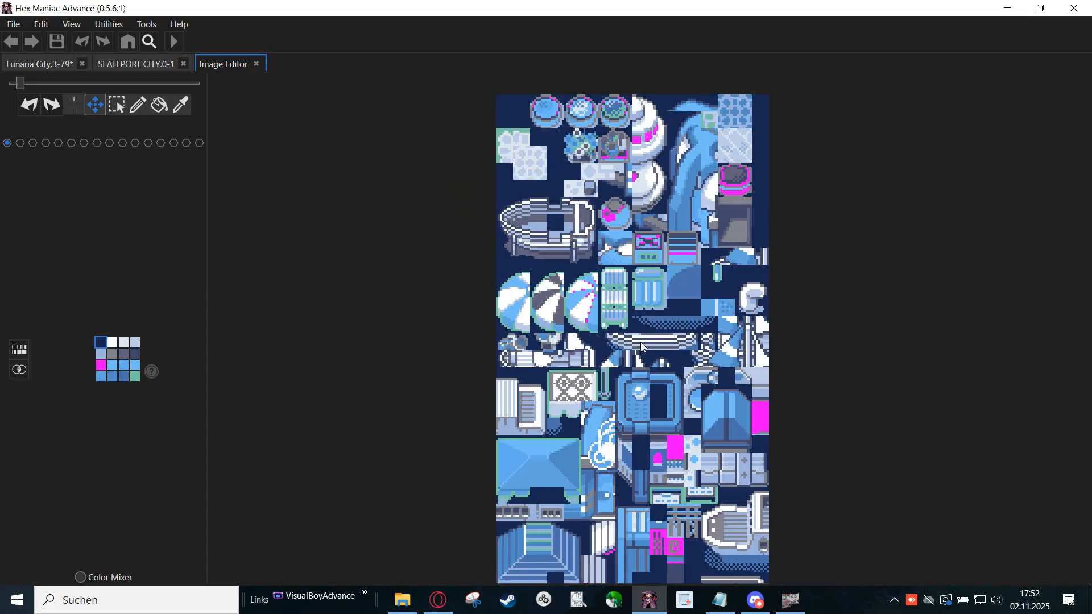
Step: Examine how the half objects, missing duplicates and empty tiles are packed across the whole SLATEPORT CITY tileset sheet
scroll(598, 246, up, 1)
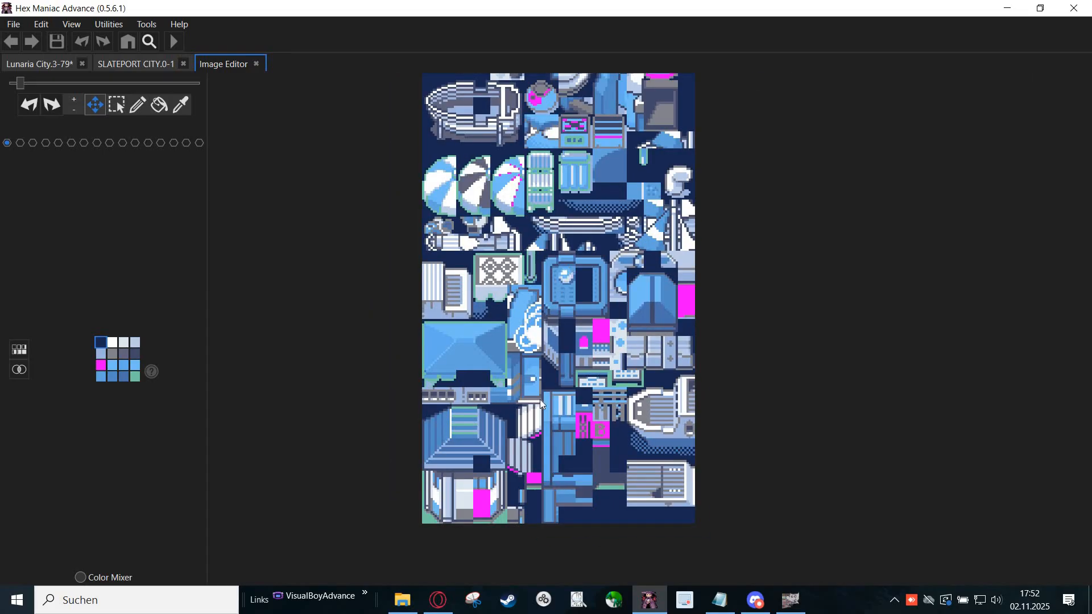
drag(520, 402, 452, 363)
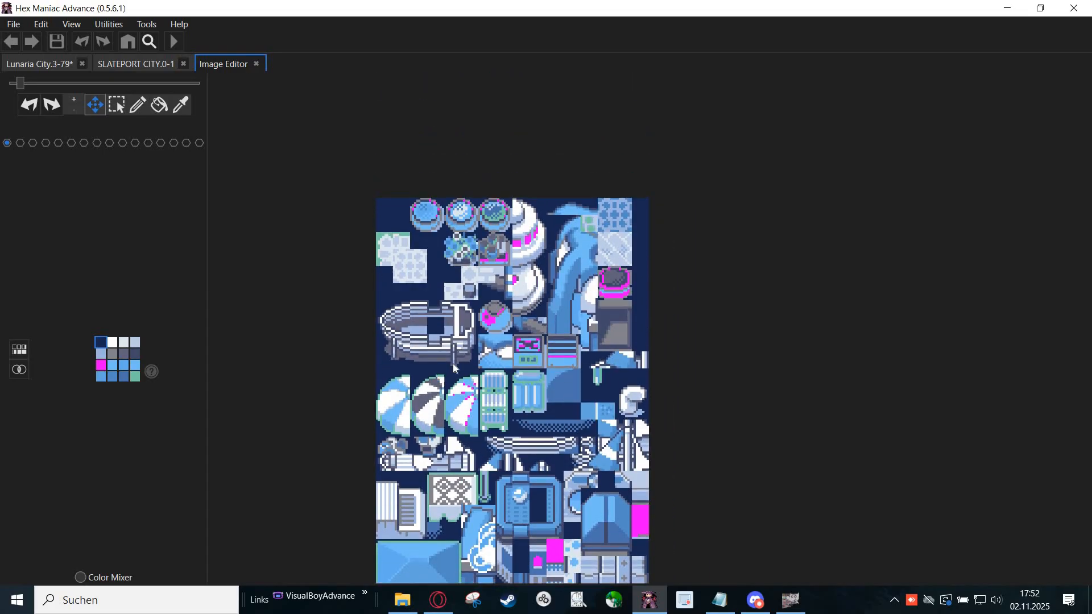
scroll(586, 400, up, 2)
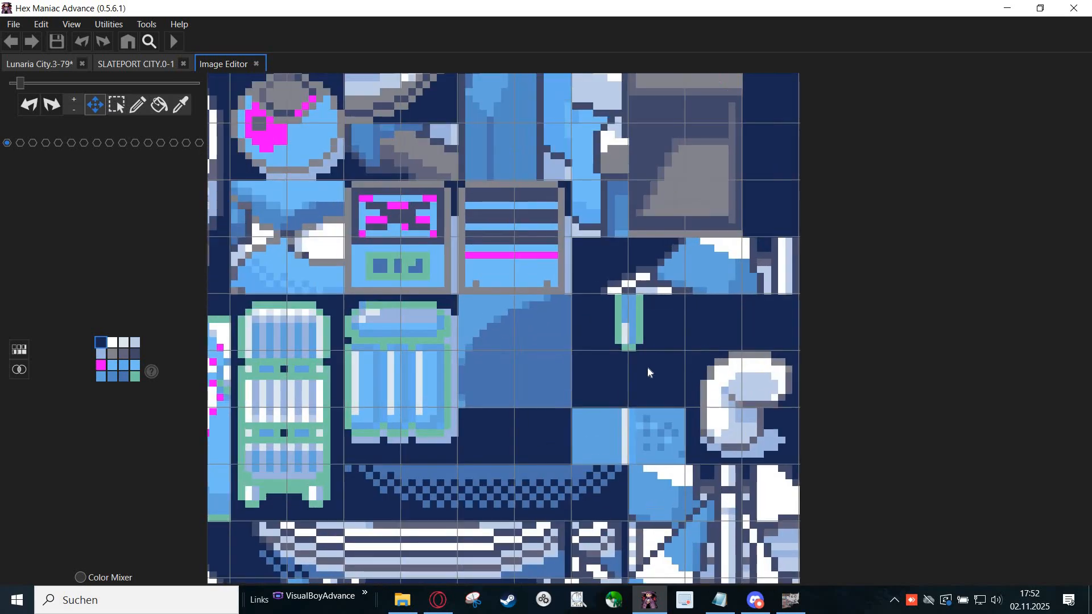
drag(573, 338, 778, 533)
scroll(602, 303, down, 1)
drag(625, 249, 448, 335)
scroll(631, 256, down, 3)
drag(510, 364, 489, 296)
drag(530, 223, 484, 305)
scroll(482, 305, up, 4)
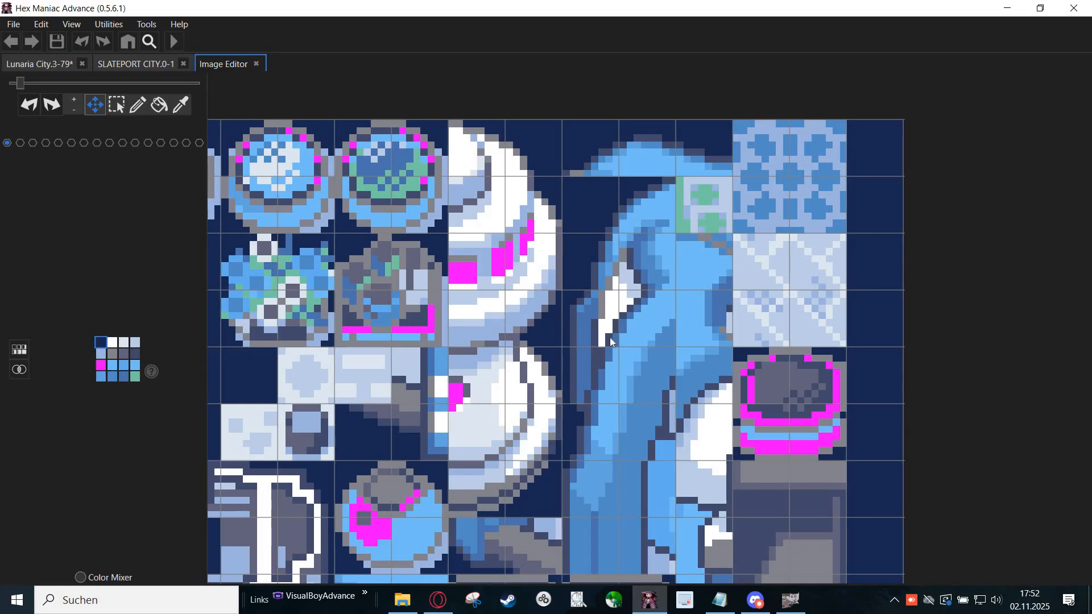
scroll(611, 335, down, 3)
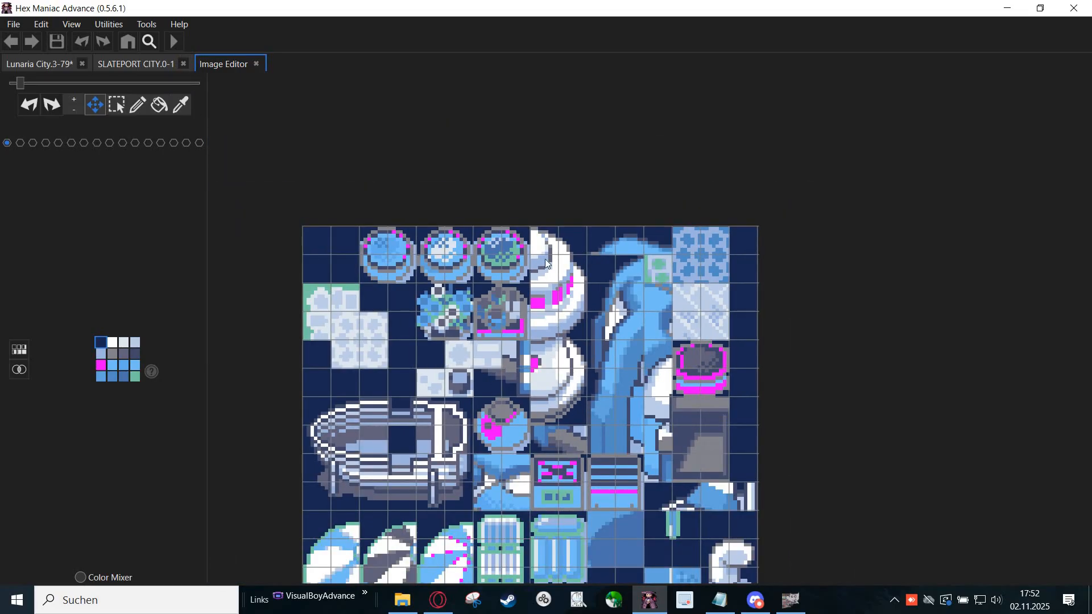
drag(516, 253, 562, 189)
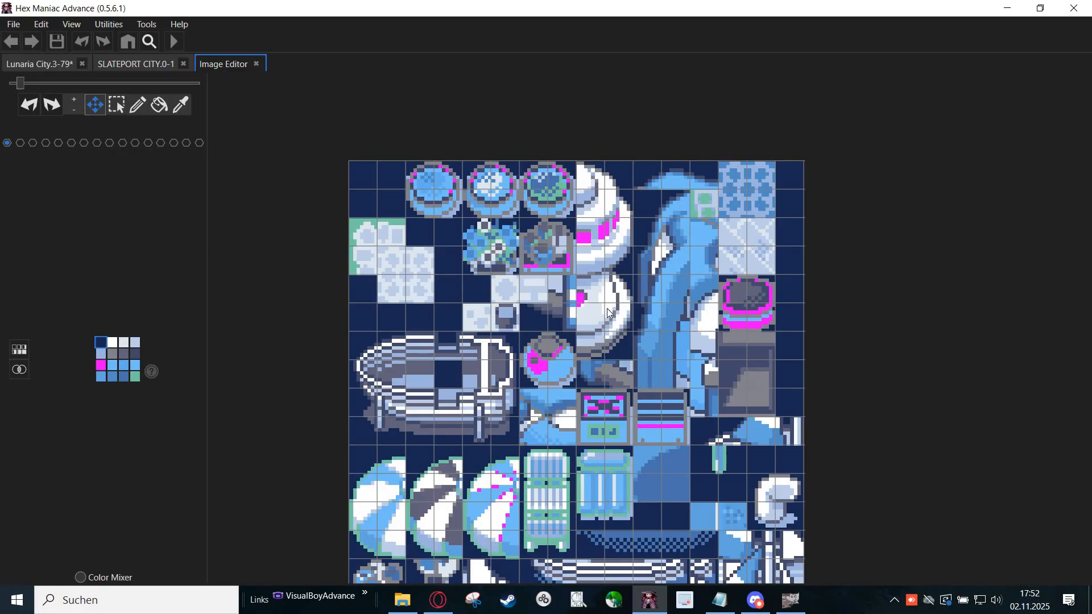
scroll(612, 295, down, 4)
scroll(581, 232, down, 3)
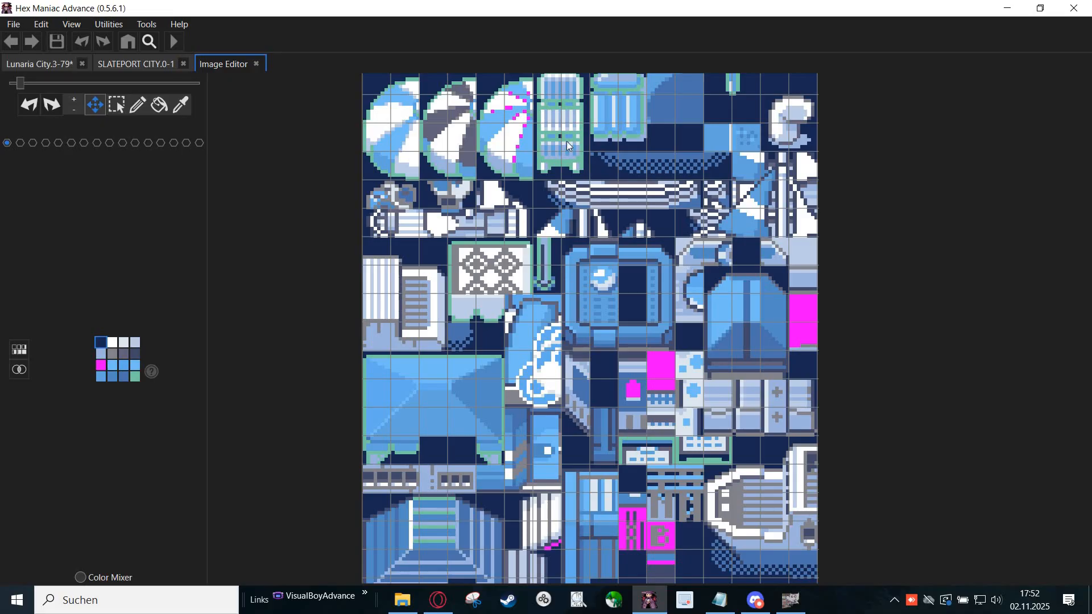
scroll(674, 498, down, 3)
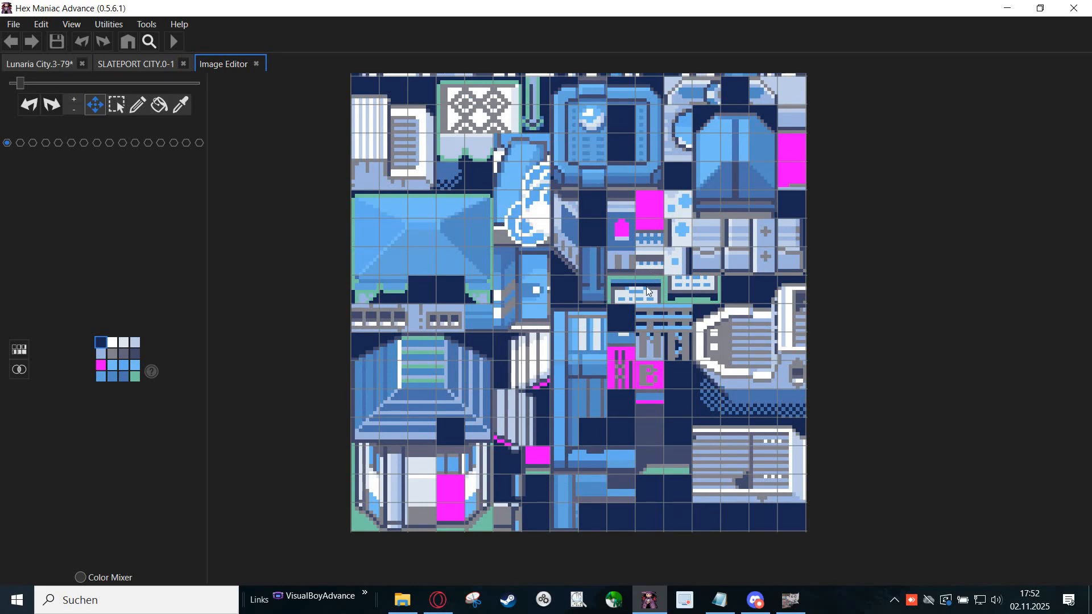
Step: Re-examine the umbrella, boat and floor tiles in the upper part of the tileset sheet for space-saving layouts
scroll(519, 455, up, 8)
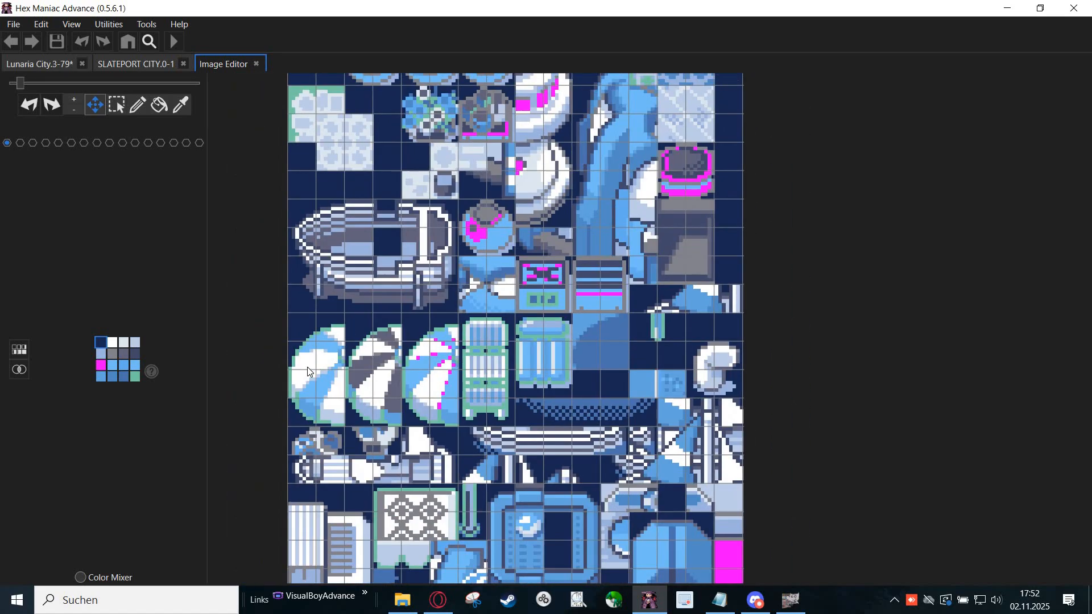
scroll(308, 373, up, 9)
scroll(472, 304, down, 6)
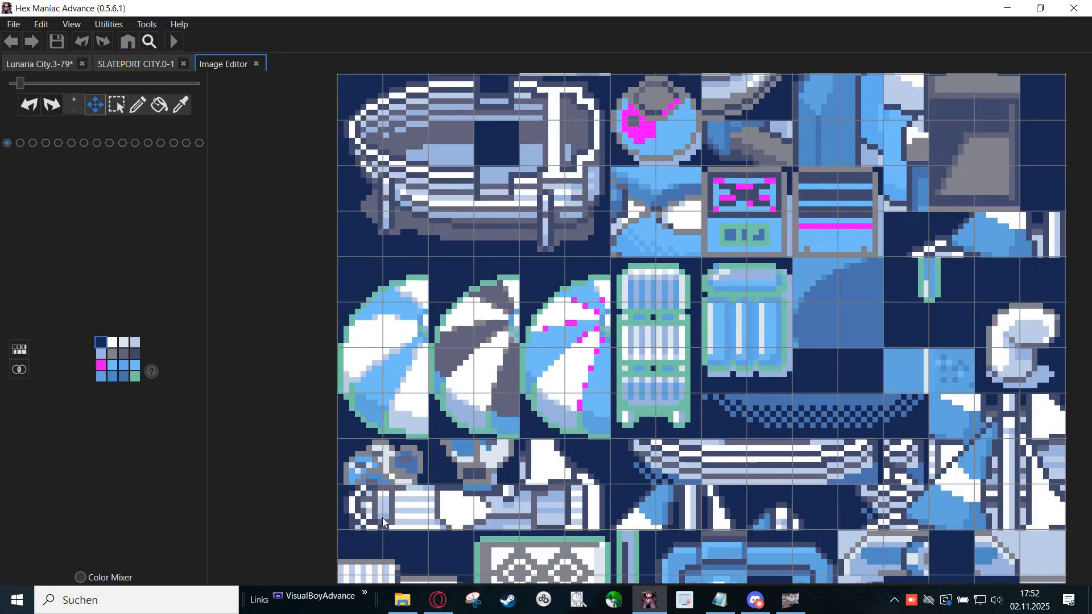
scroll(518, 256, down, 4)
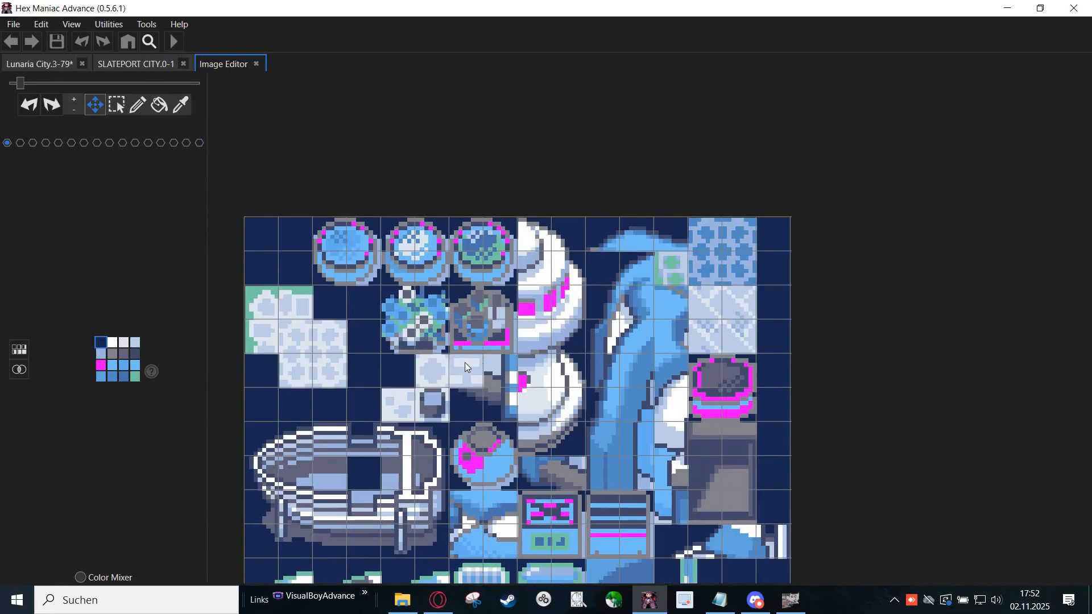
scroll(403, 371, up, 1)
drag(293, 359, 678, 483)
scroll(643, 416, up, 4)
scroll(609, 323, down, 5)
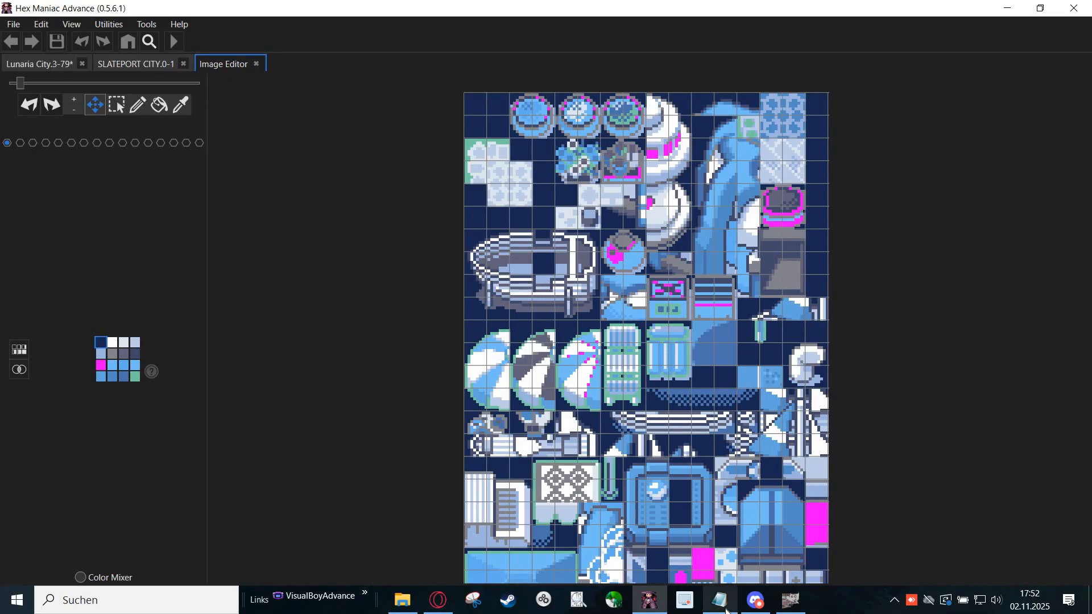
Step: Switch to Notepad and bring up the tileset tutorial notes
click(726, 609)
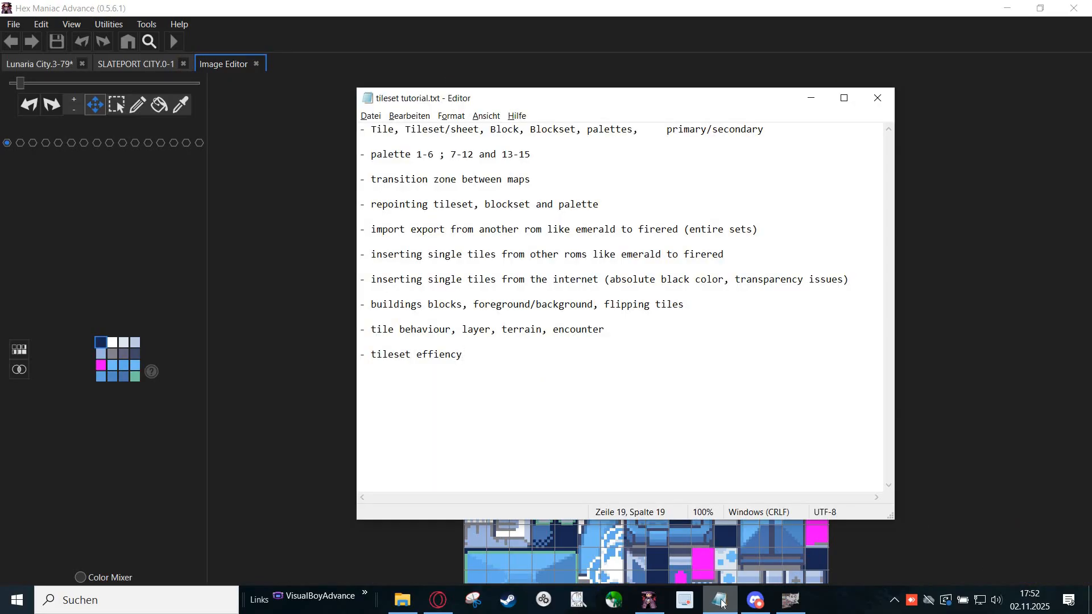